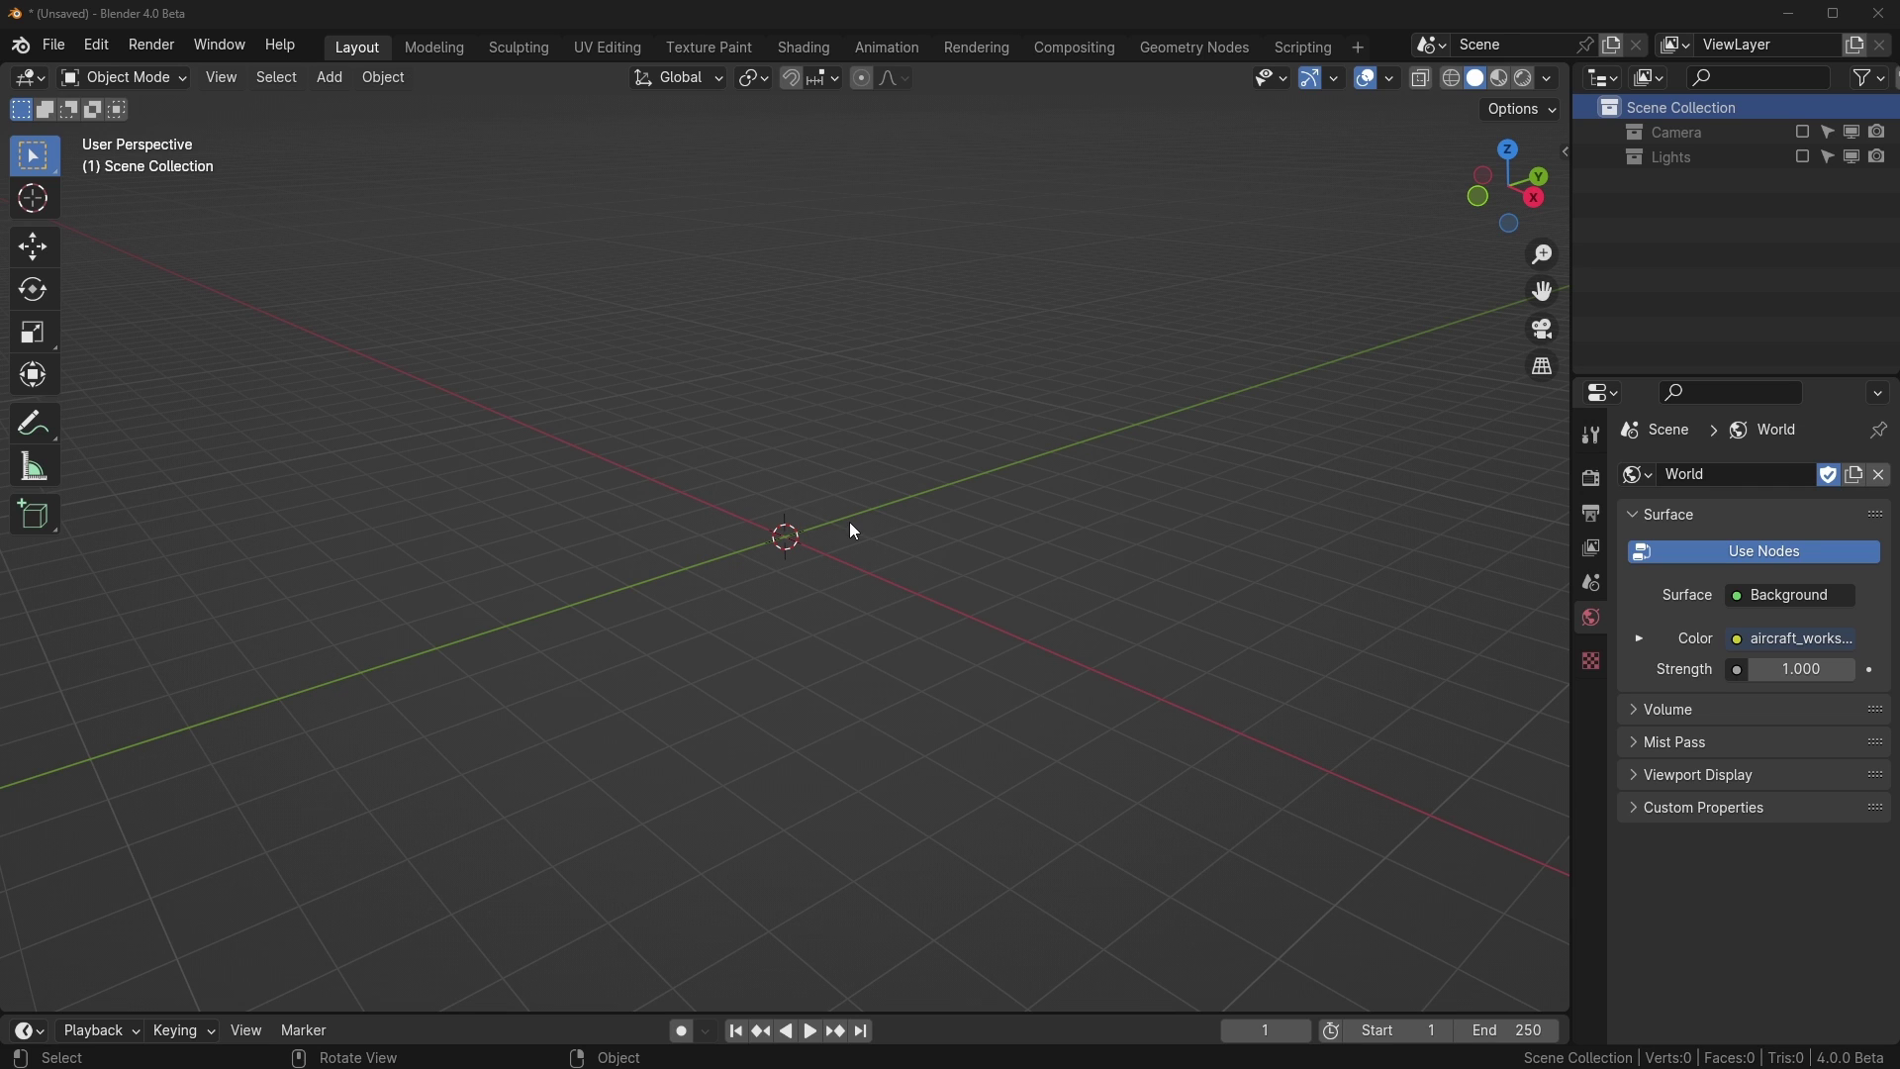
Add a monkey mesh at the scene origin
key(shift+a)
mouse_move(873, 548)
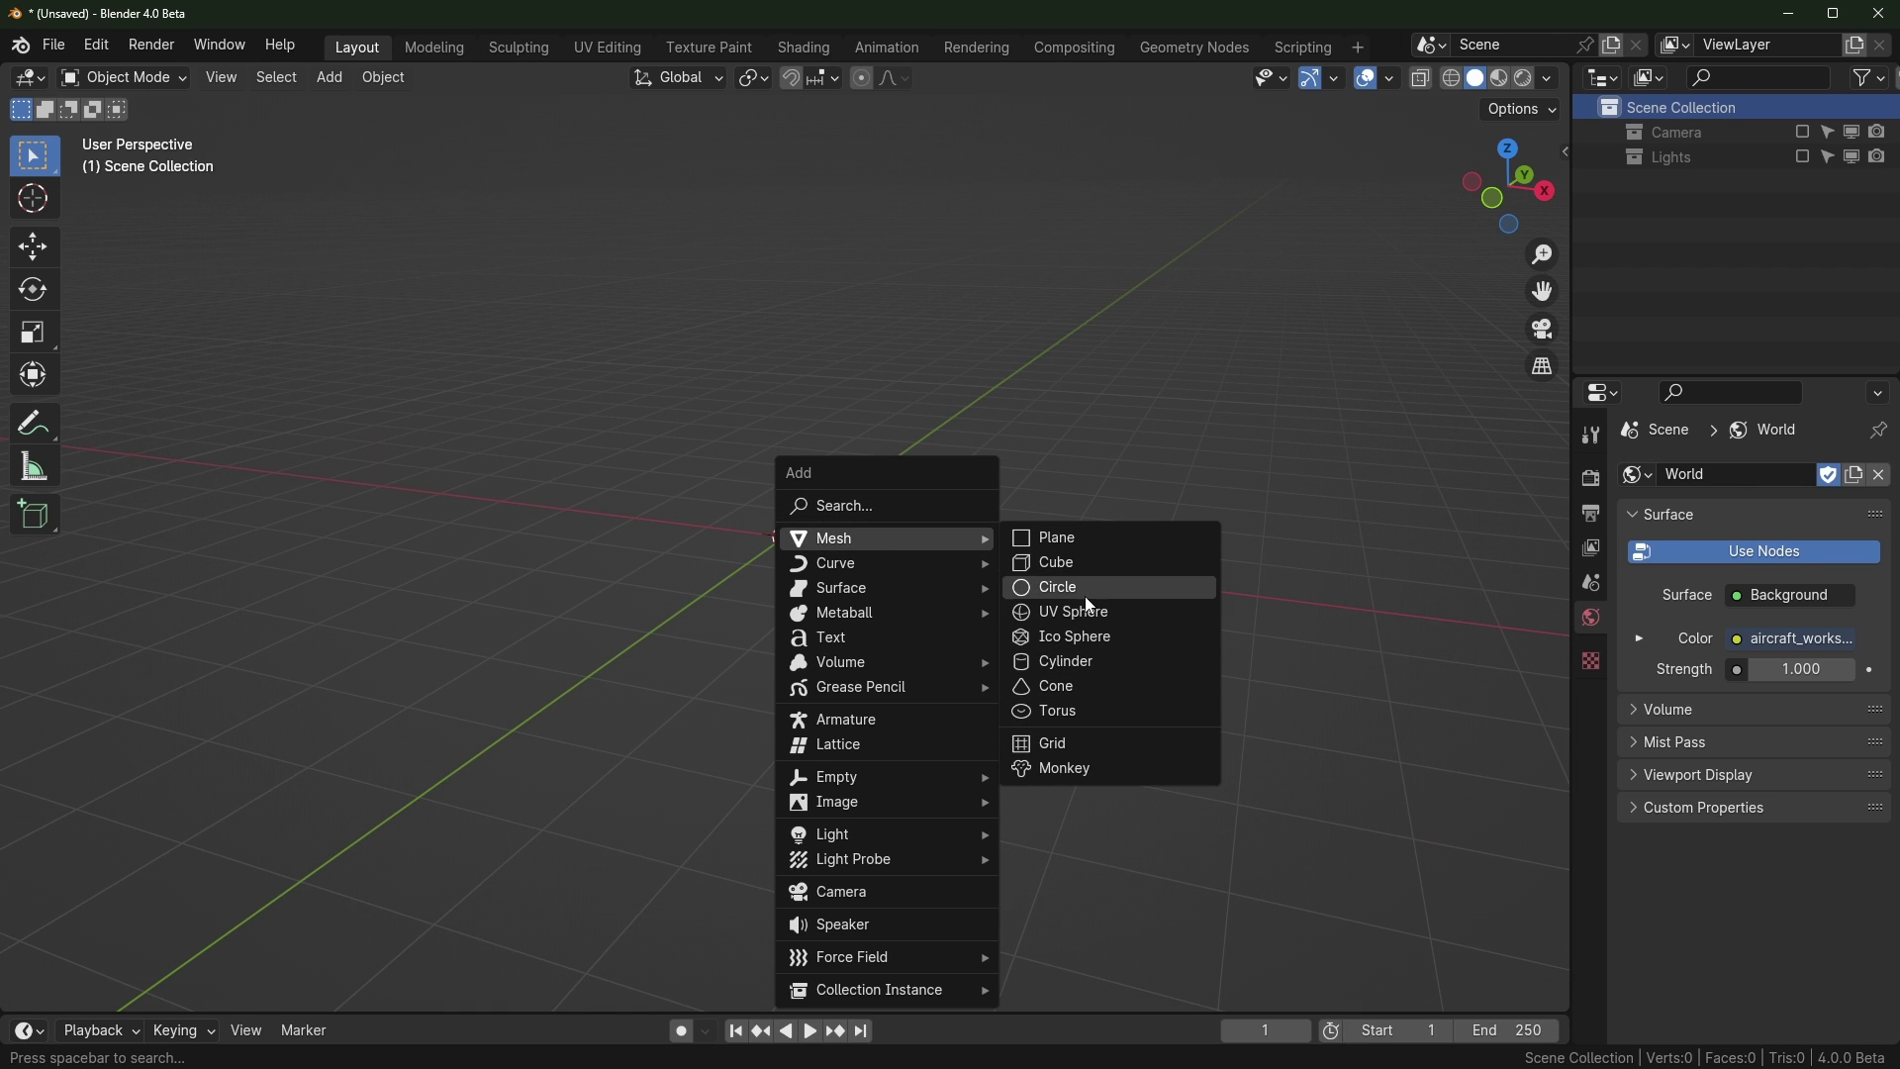
click(1089, 769)
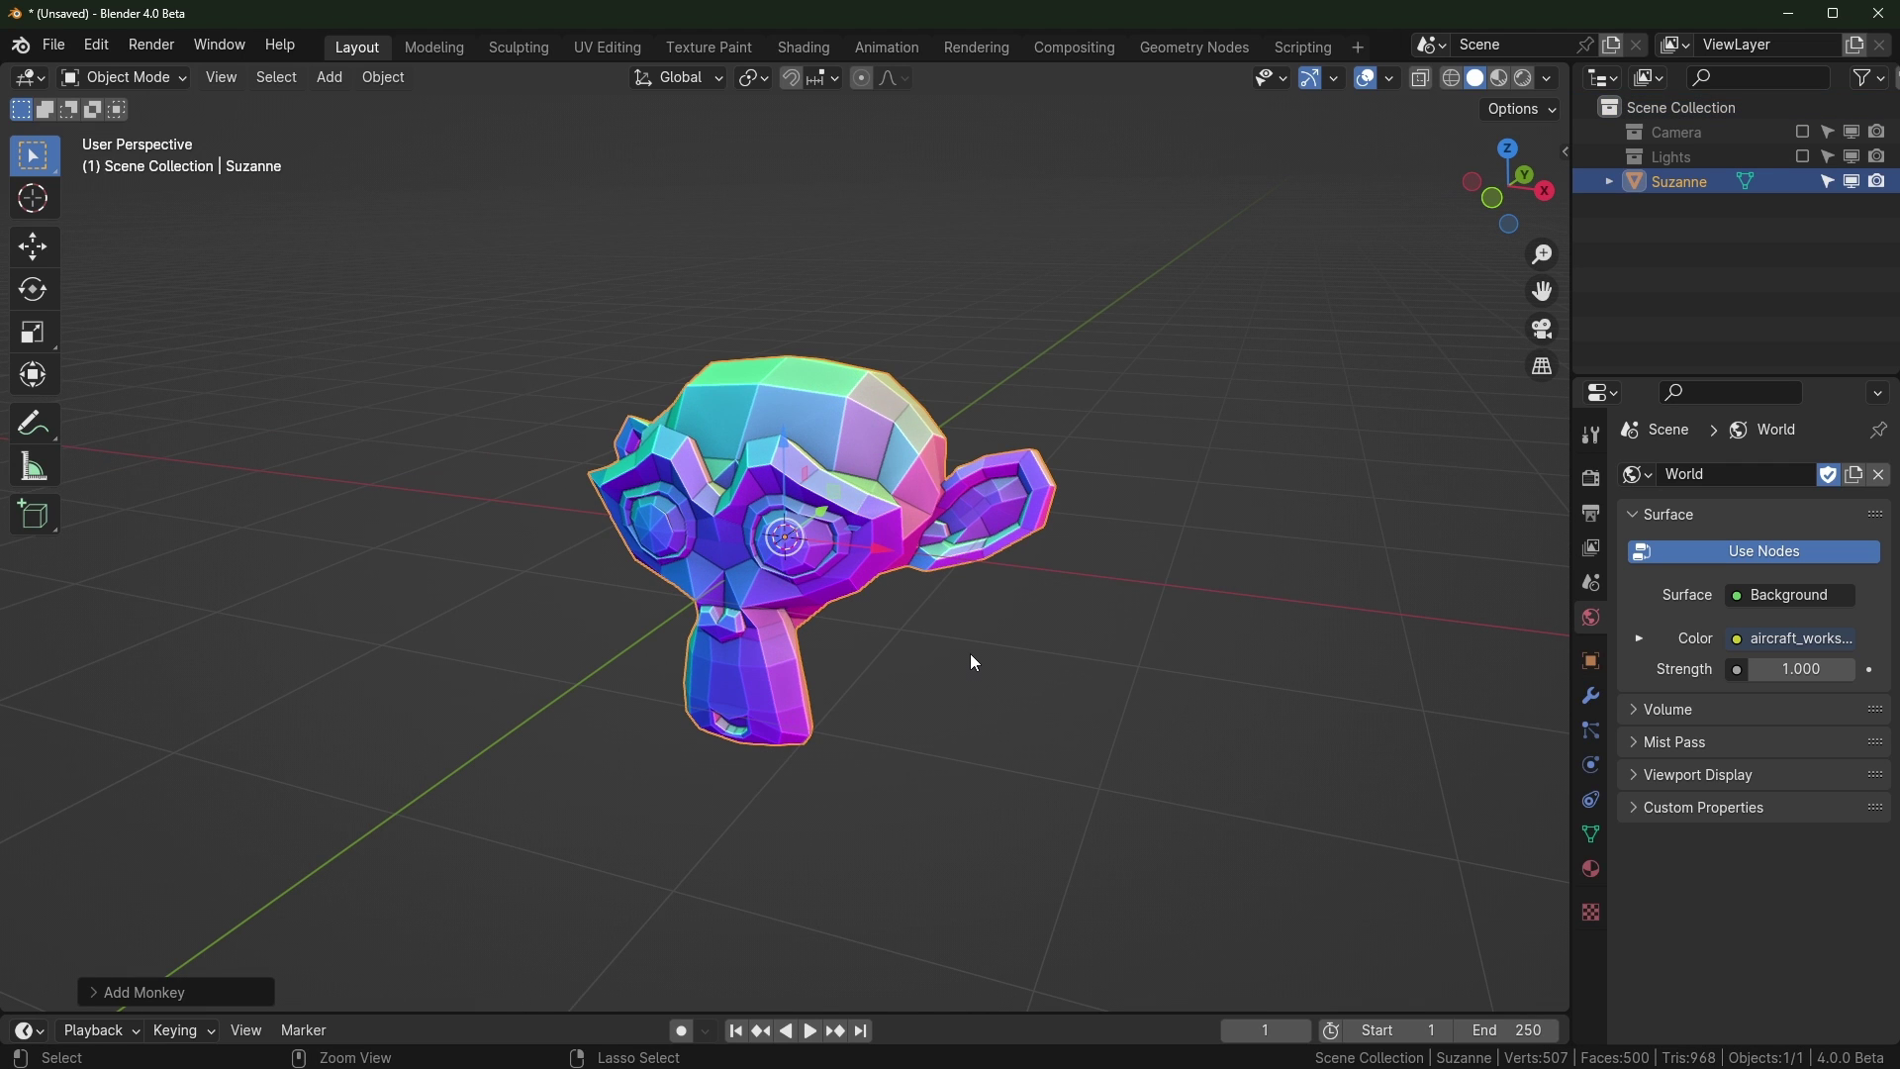
Apply a subdivision surface modifier and smooth shading to the monkey head
key(ctrl+1)
right_click(843, 483)
click(799, 483)
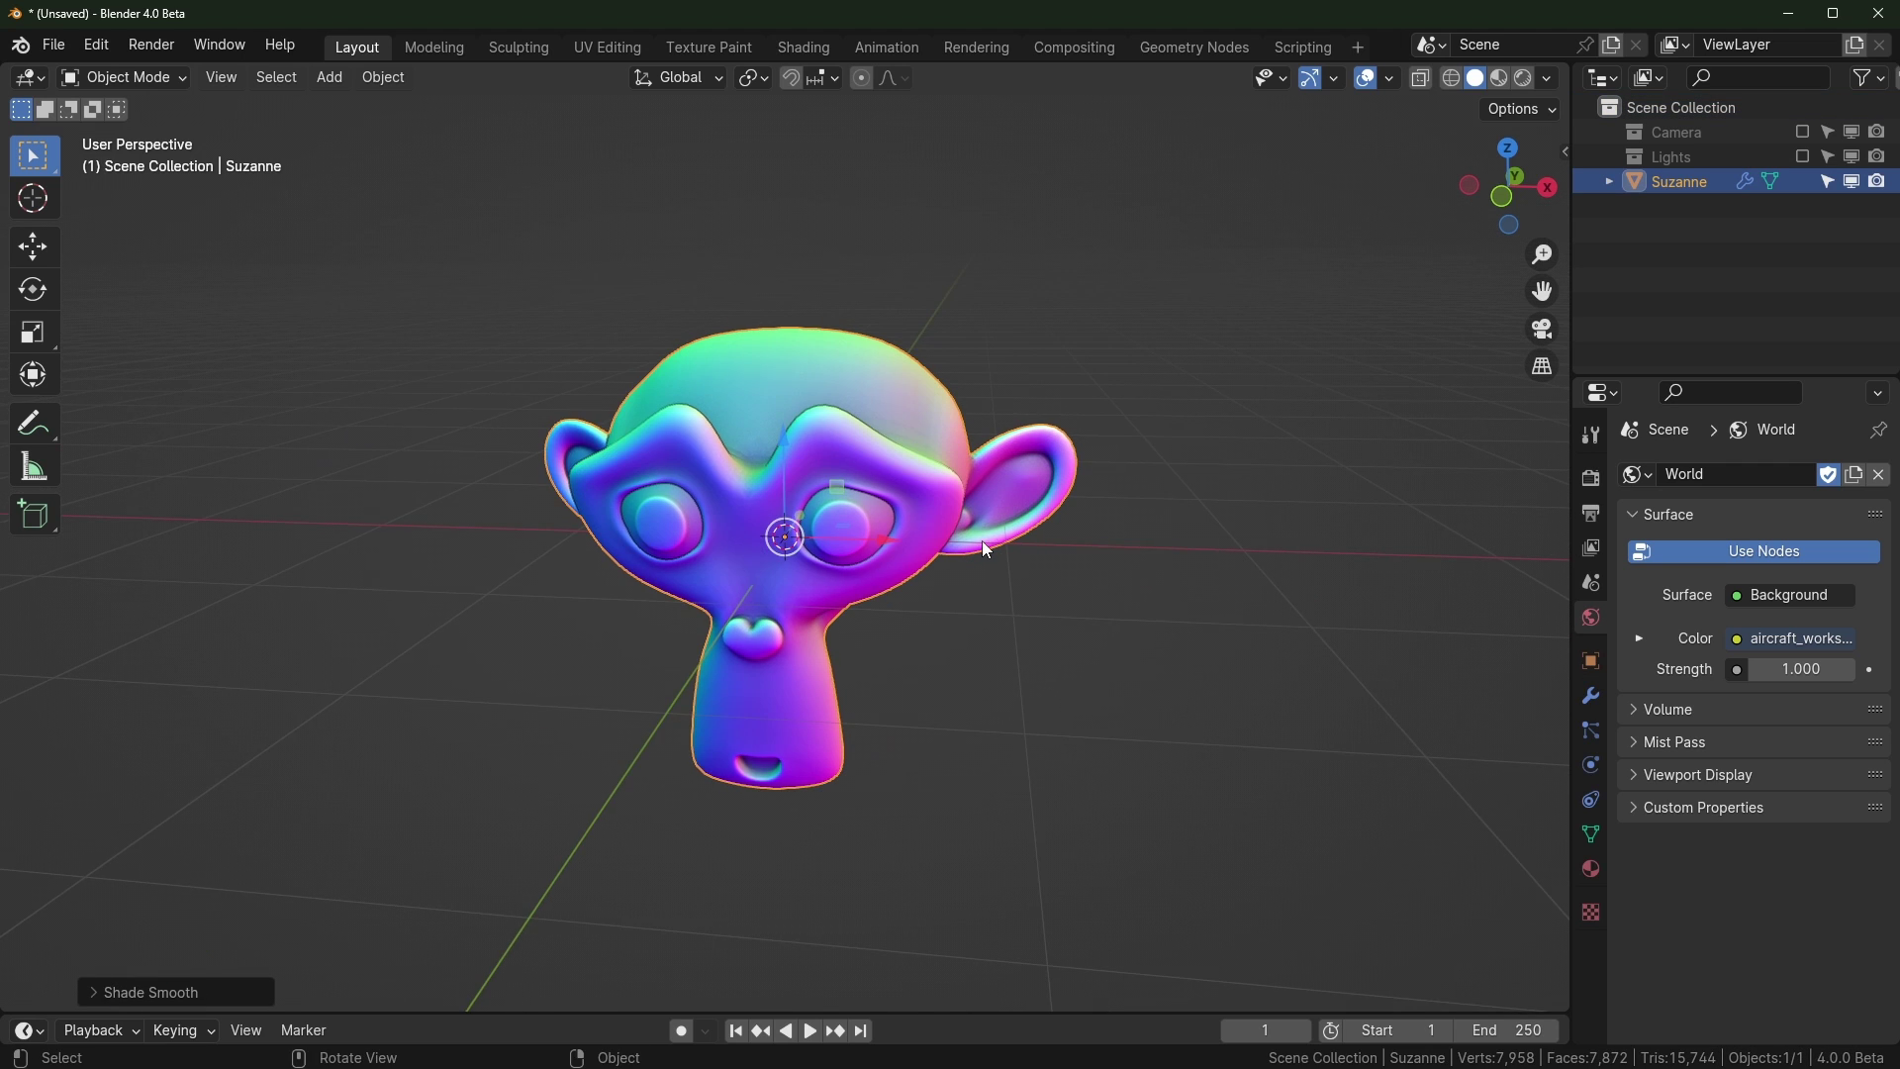
middle_drag(984, 539, 1168, 351)
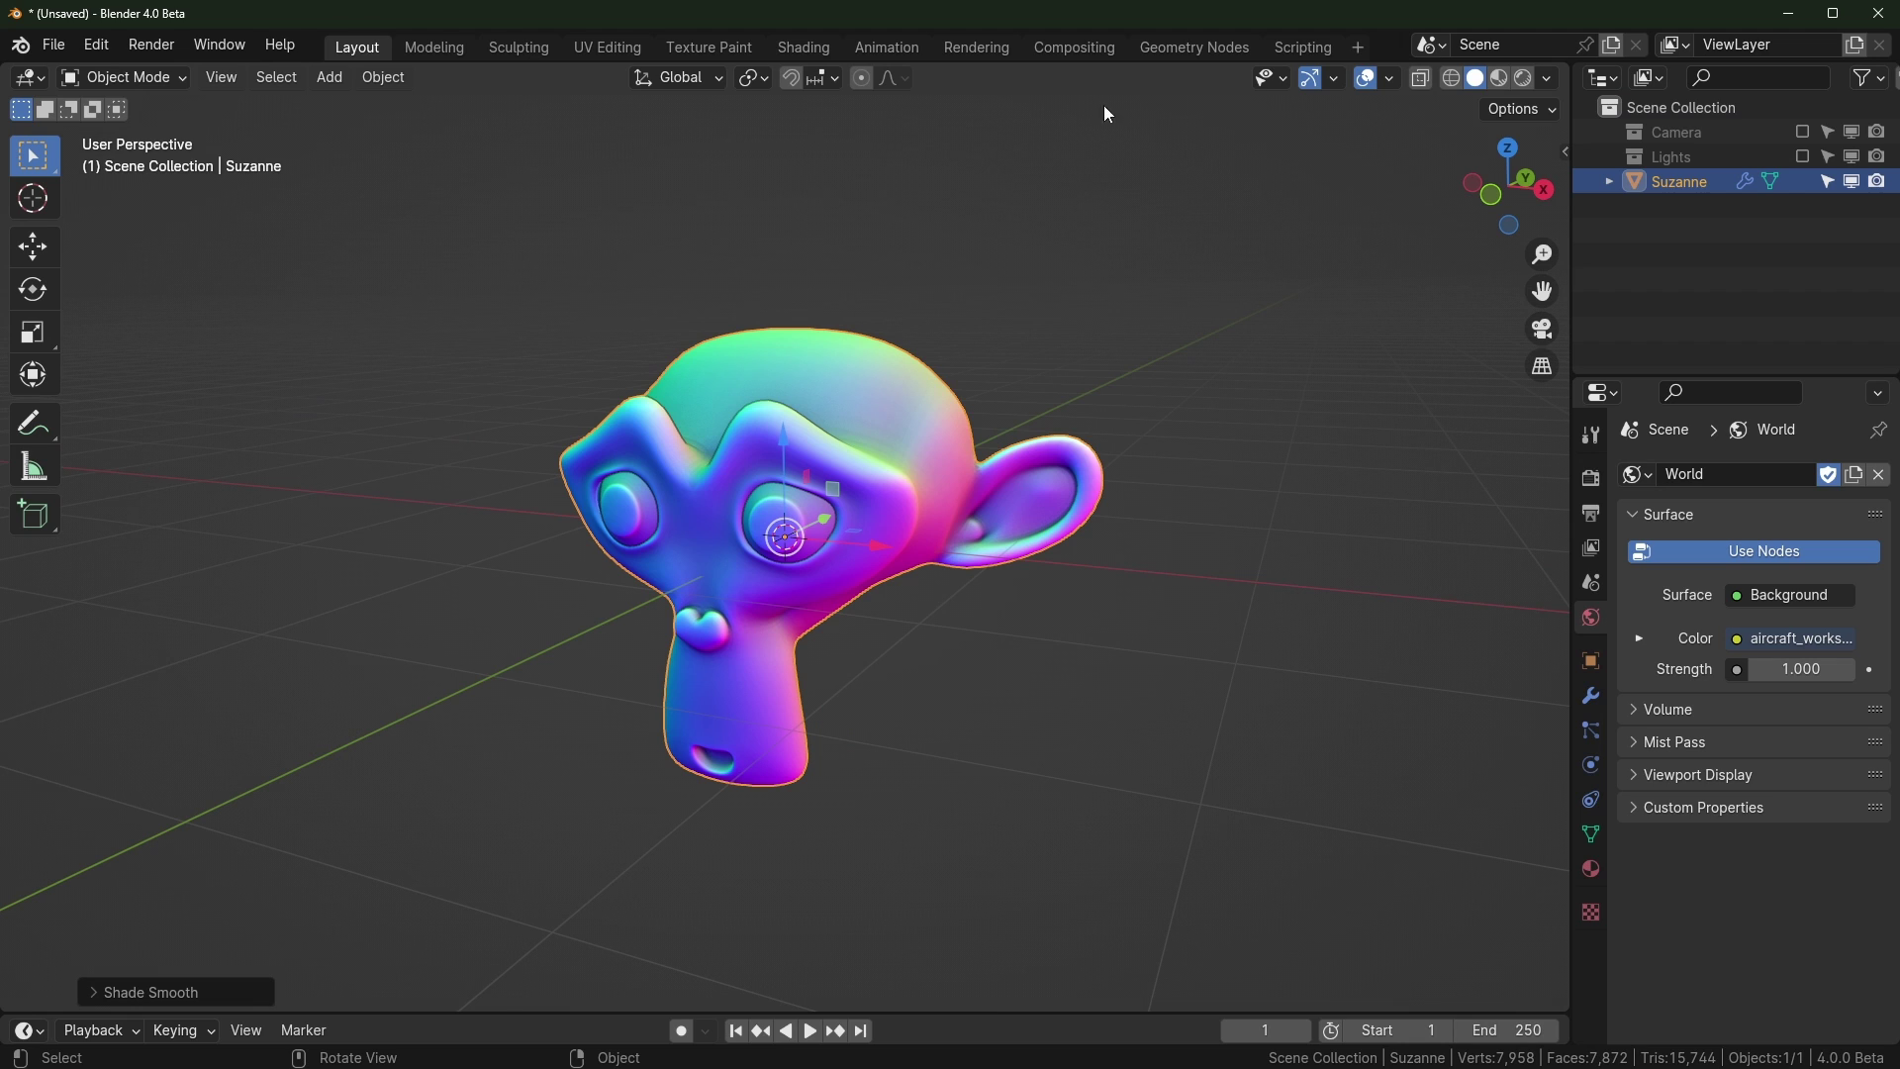
click(1125, 261)
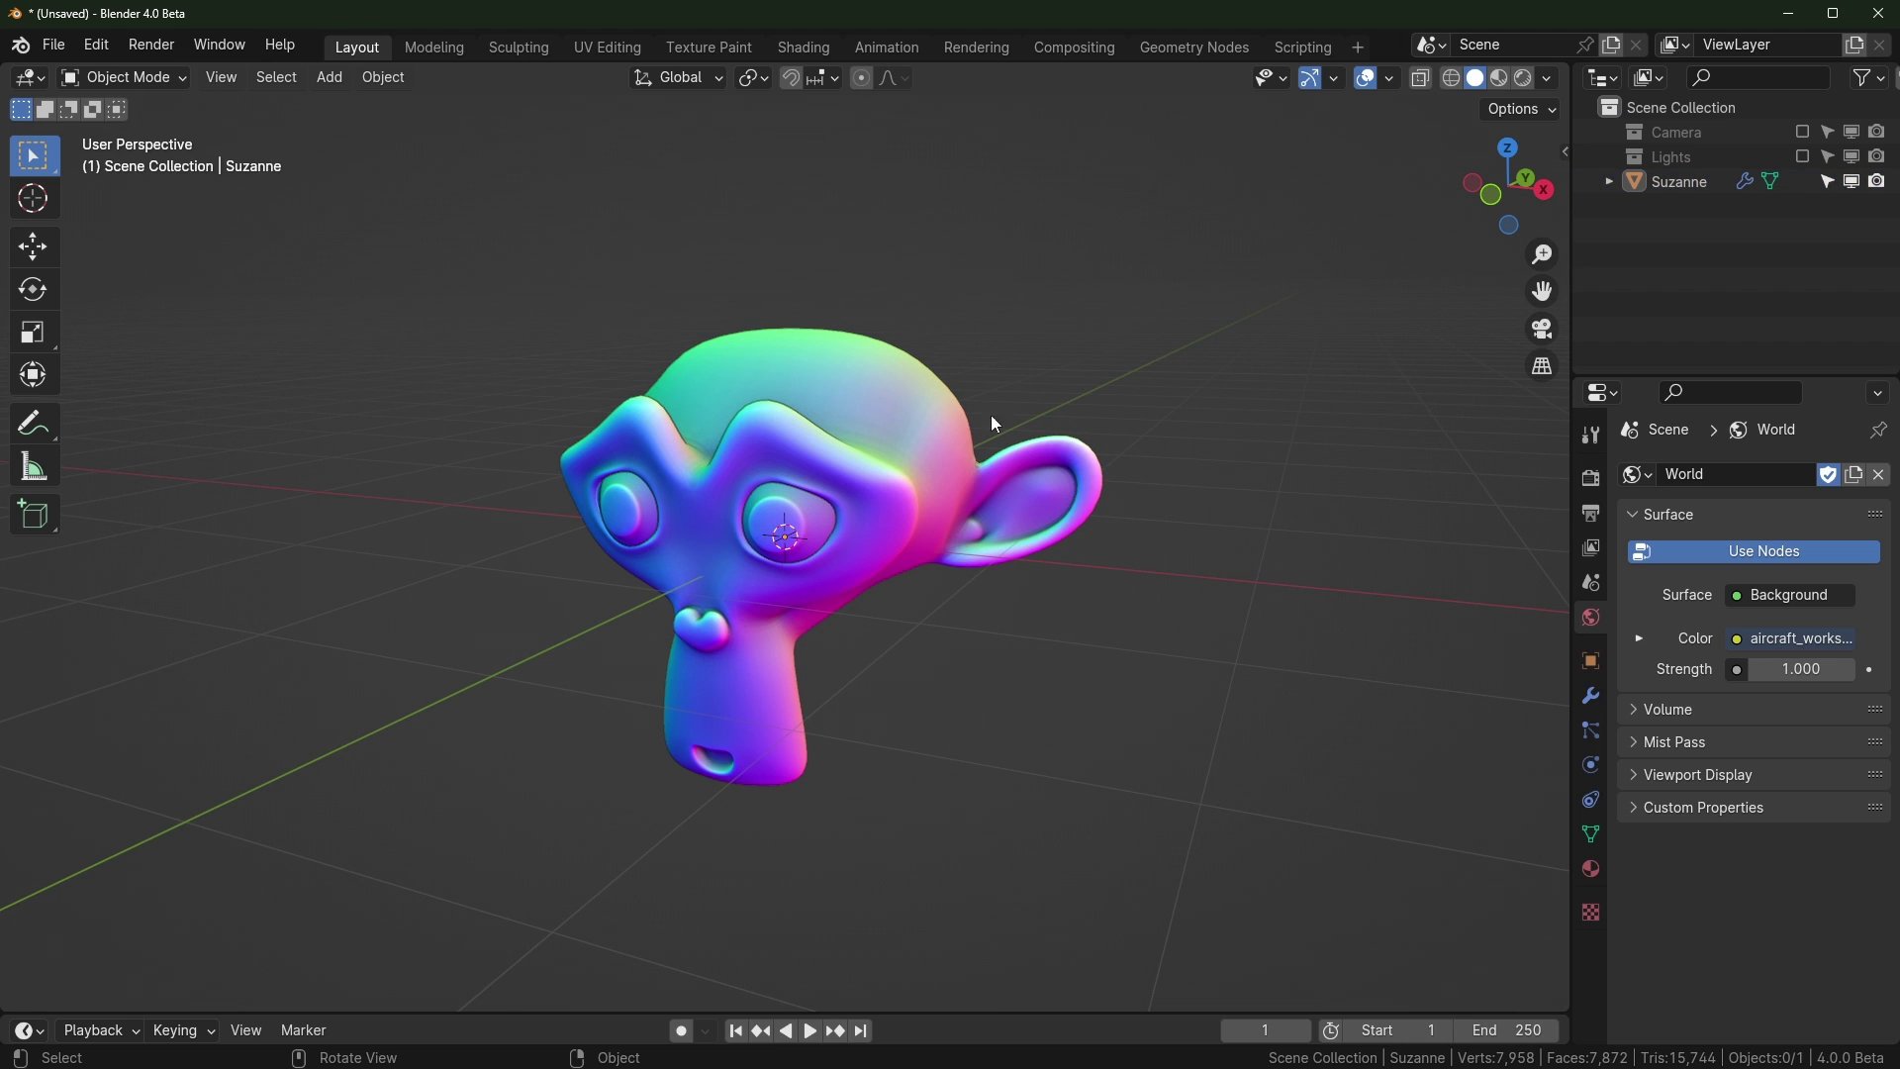
click(938, 408)
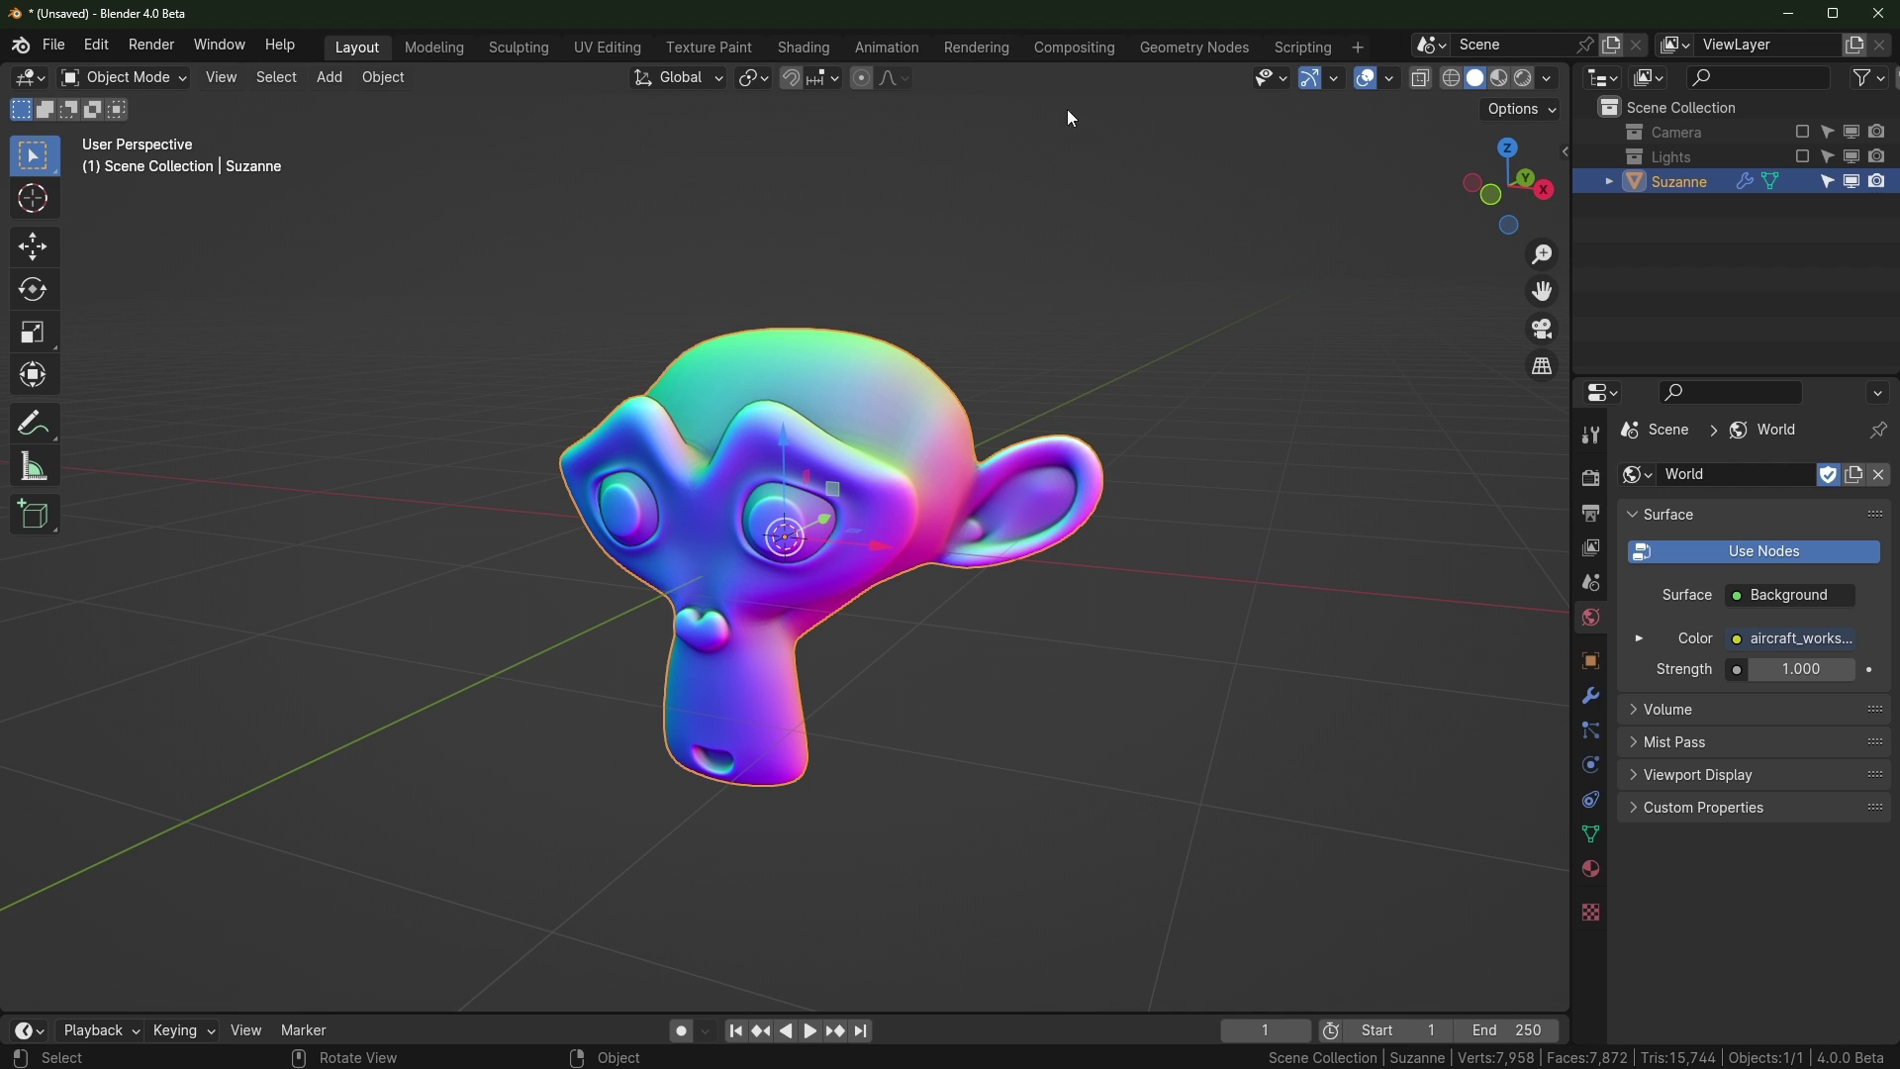
Switch to the Shading workspace, show the viewport in rendered shading and enable the Lights collection
click(804, 48)
scroll(1223, 263, up, 2)
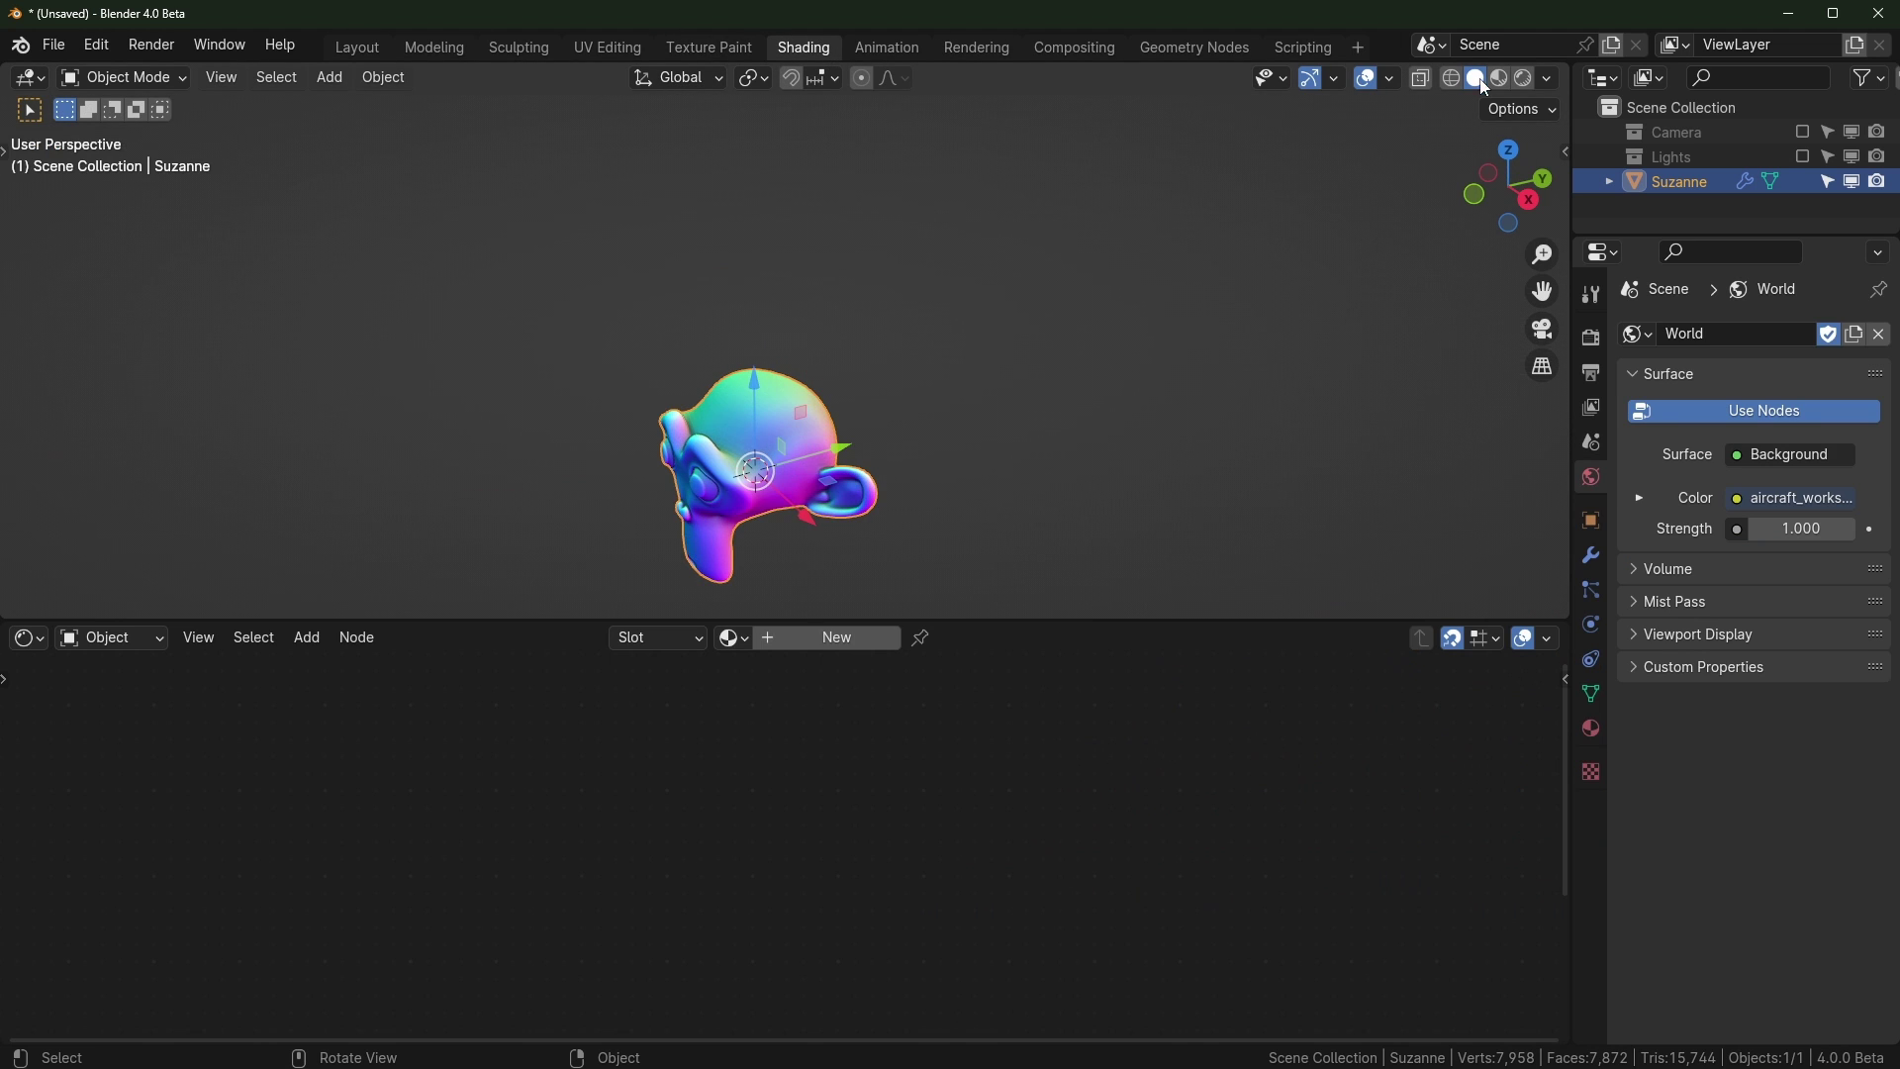
click(1523, 78)
mouse_move(1113, 355)
middle_down()
mouse_move(1080, 438)
mouse_move(1179, 394)
mouse_move(1152, 347)
middle_up()
click(1802, 156)
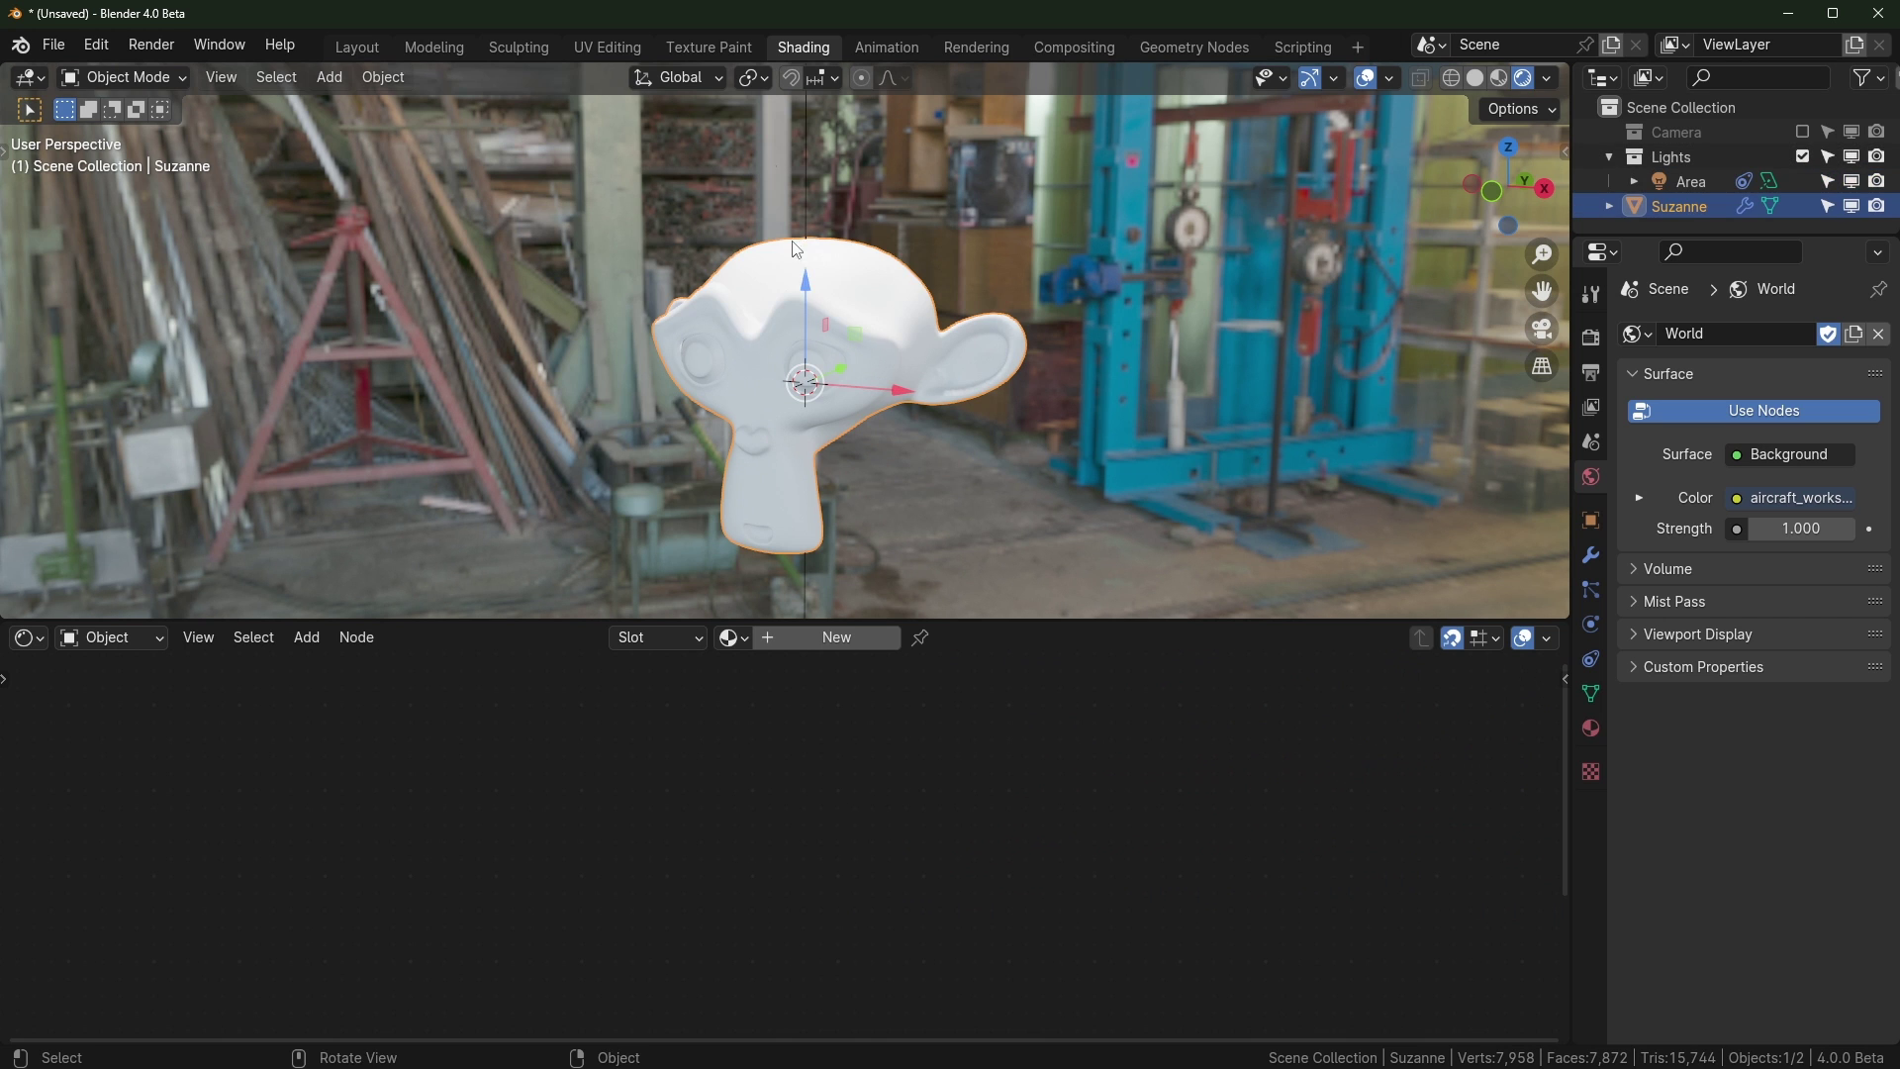
Lower the world background strength to 0.140
scroll(1041, 377, down, 5)
mouse_move(1801, 529)
mouse_down()
mouse_move(1704, 528)
mouse_move(1781, 528)
mouse_up()
scroll(1286, 489, up, 5)
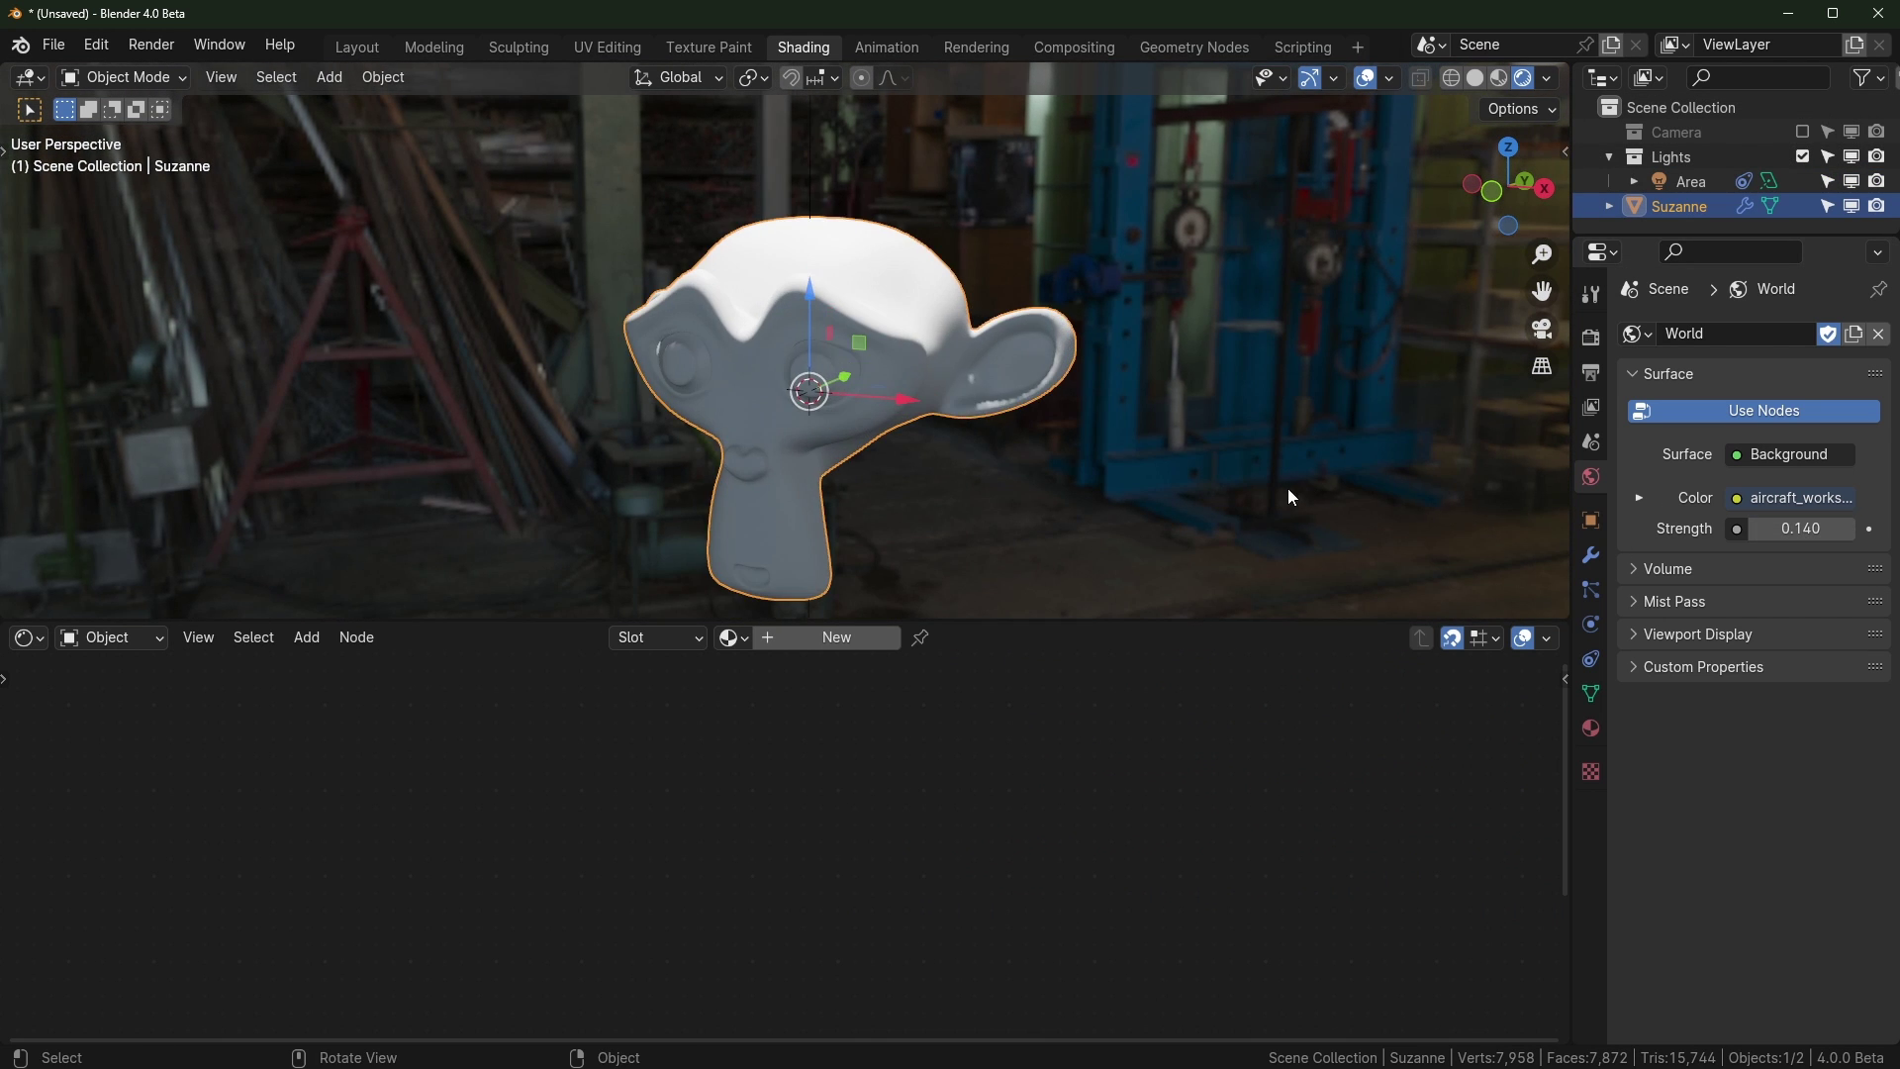
Make the render film transparent for EEVEE, widening the properties area for easier access
click(1590, 336)
drag(1571, 326, 1465, 292)
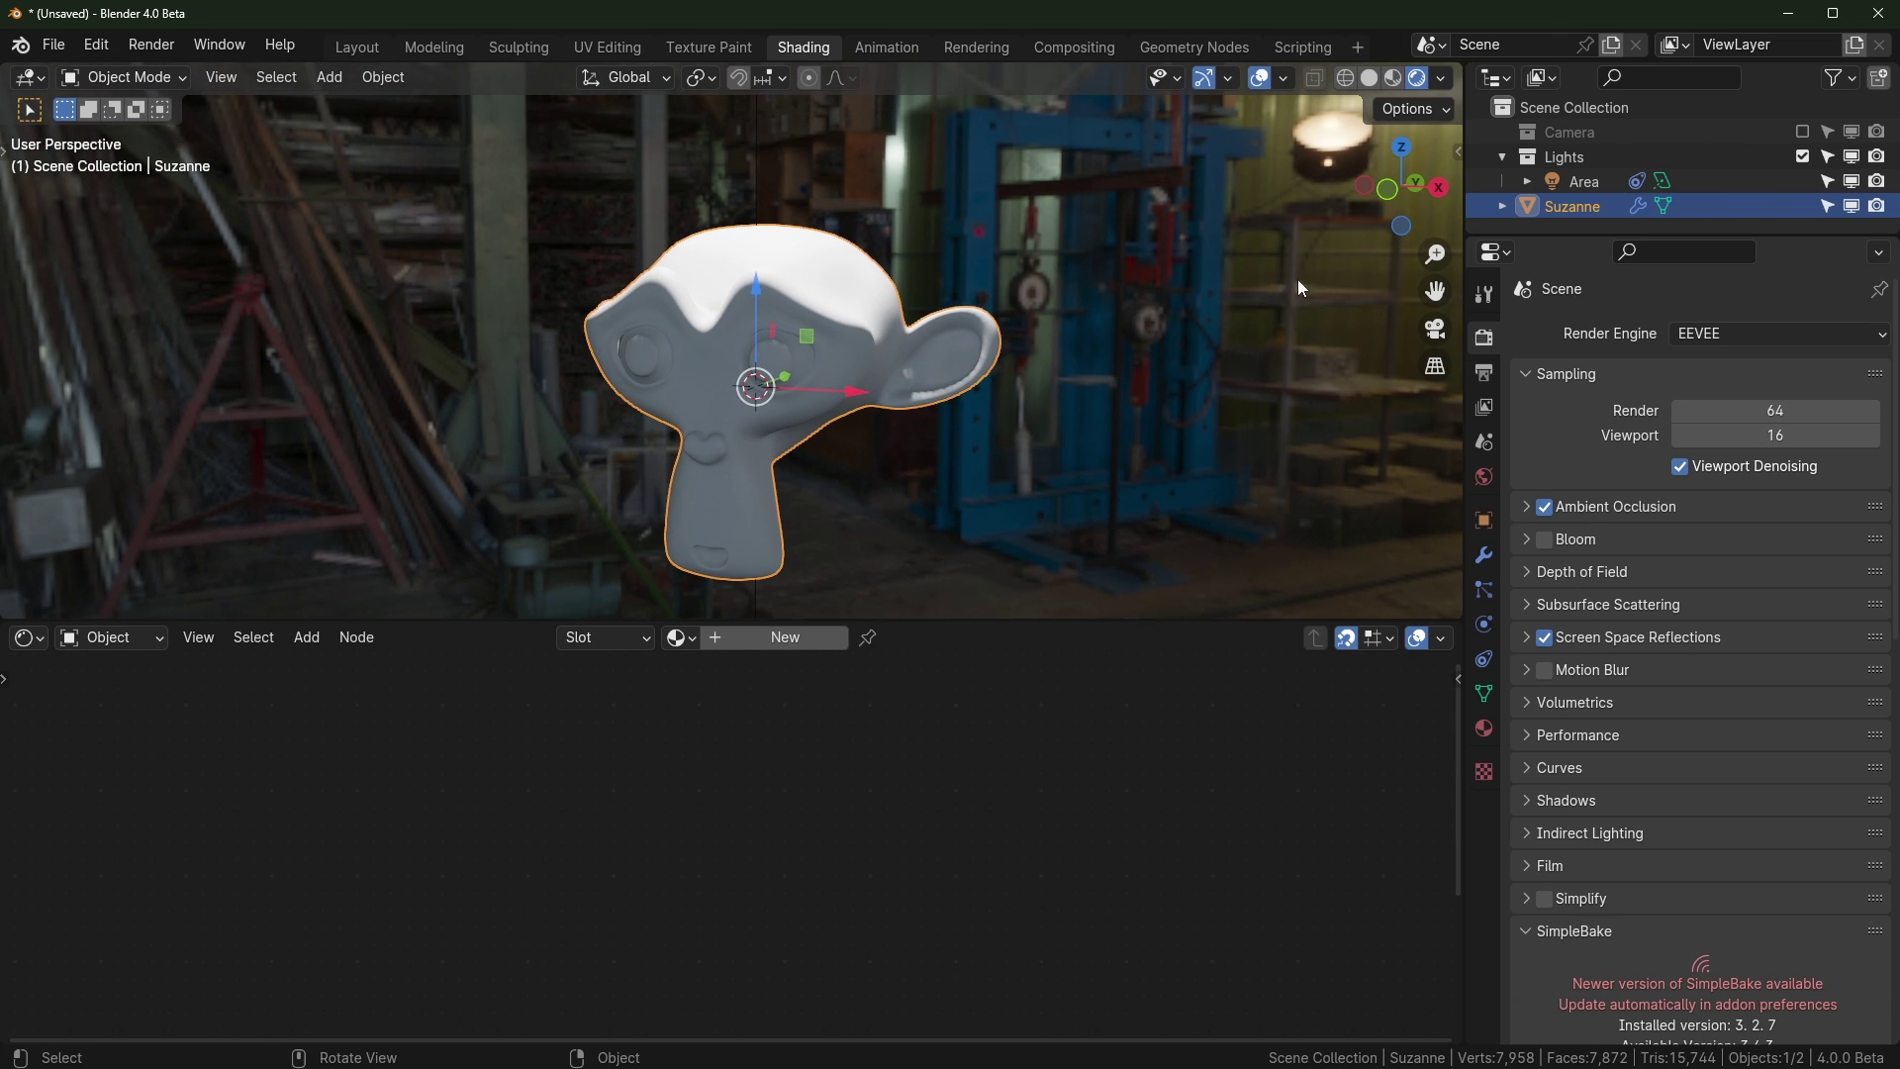
key(n)
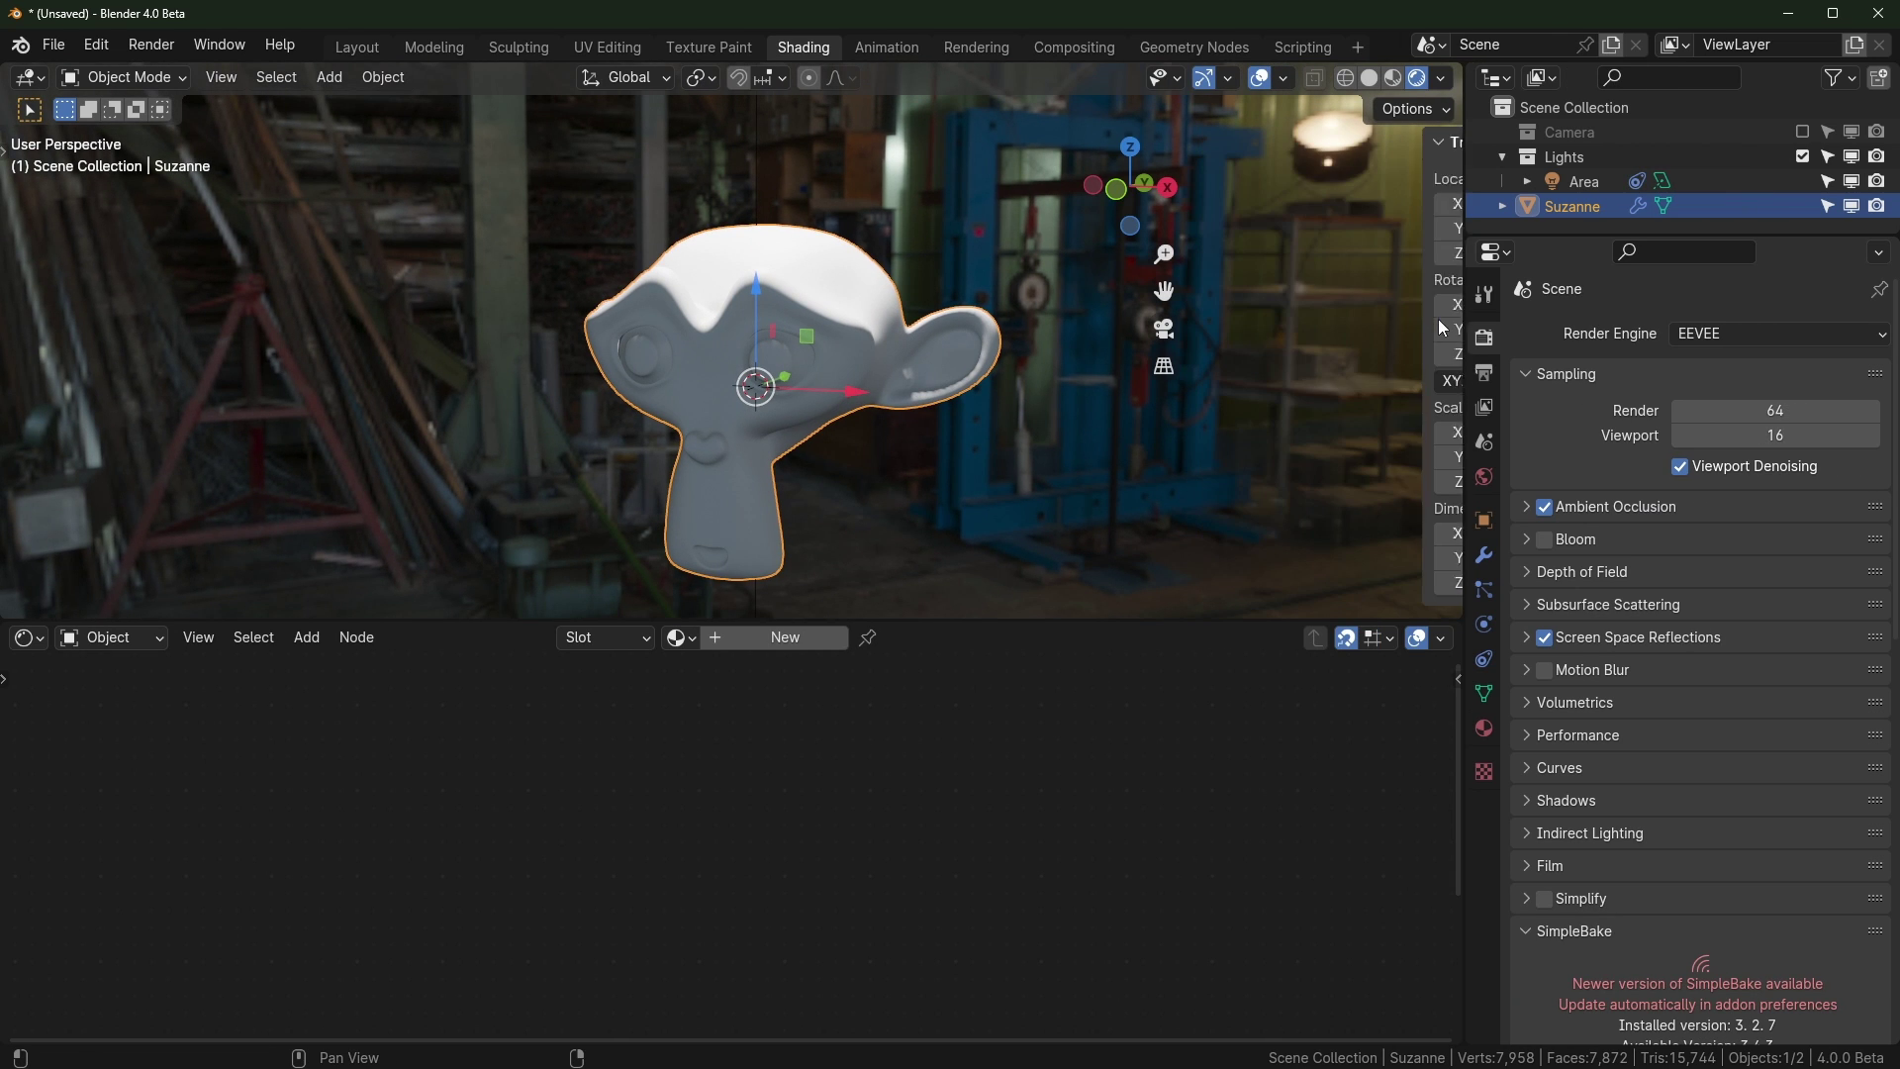
key(n)
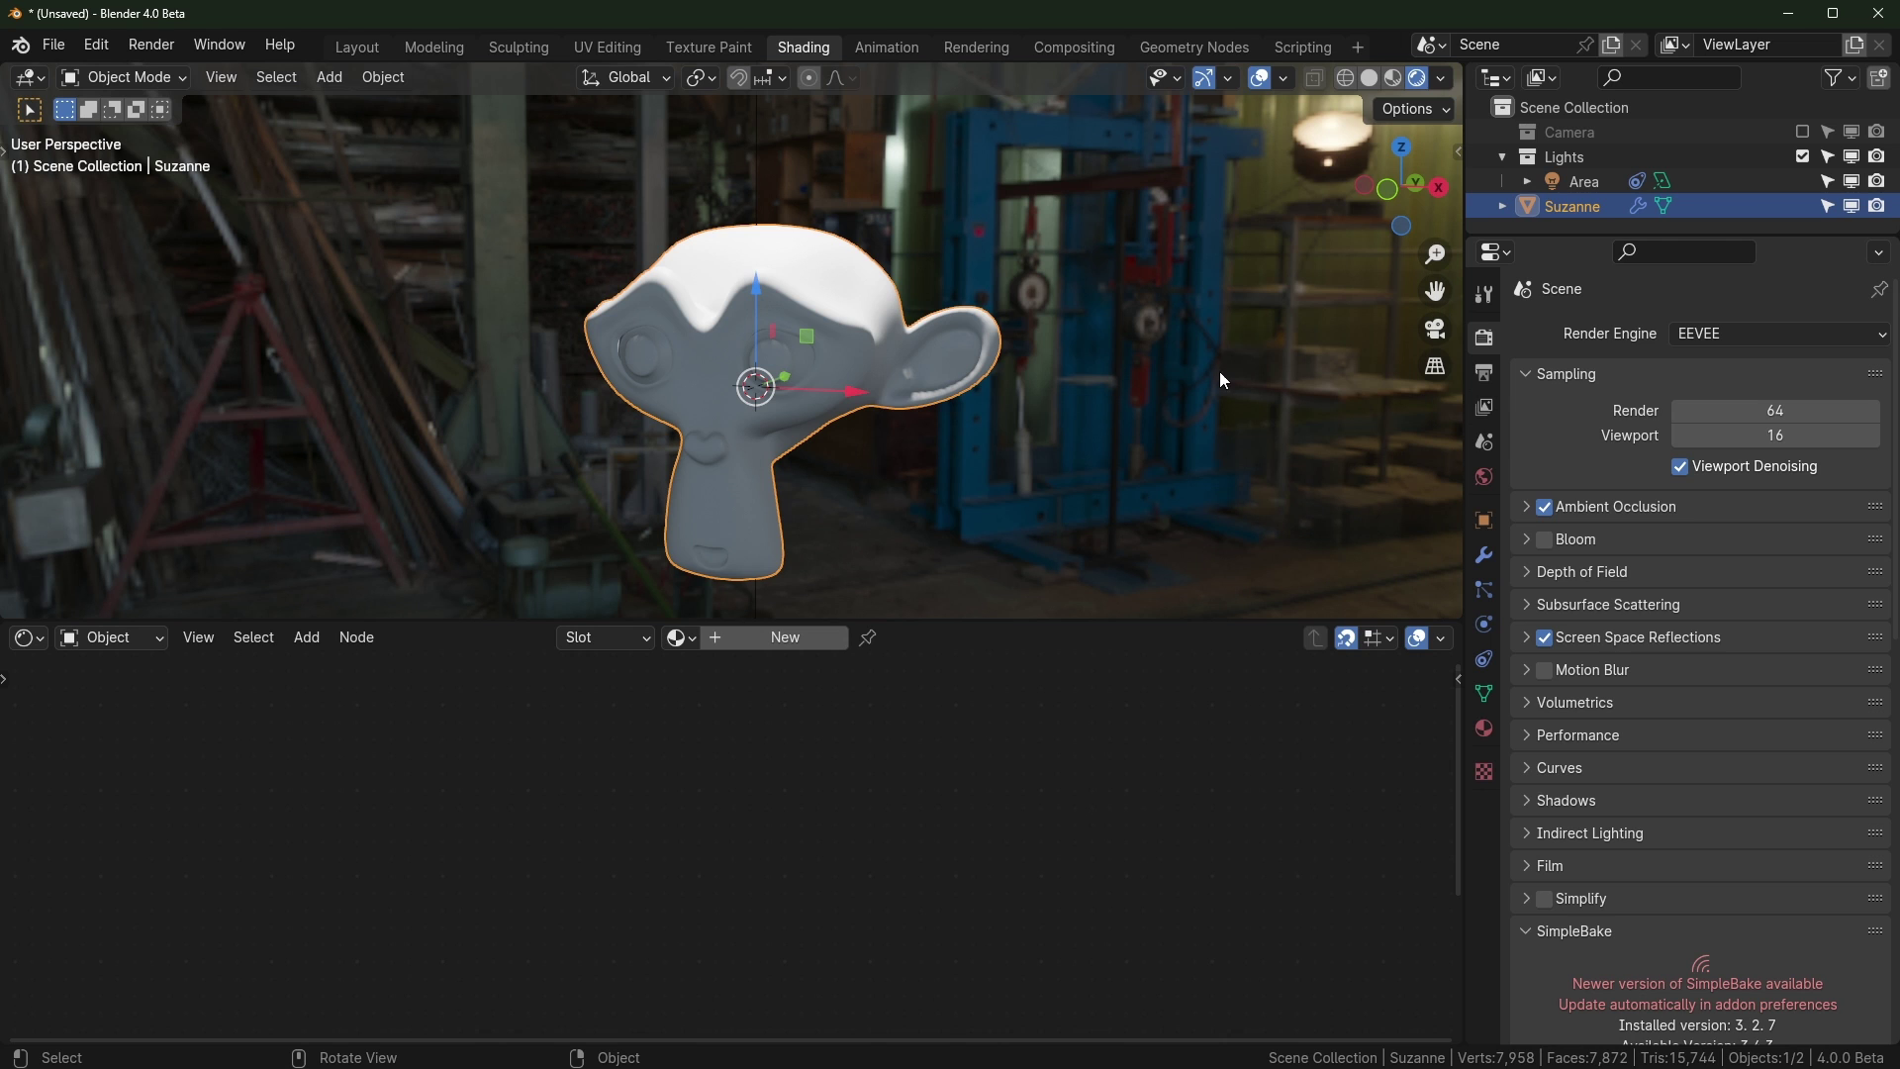
click(1530, 867)
click(1672, 931)
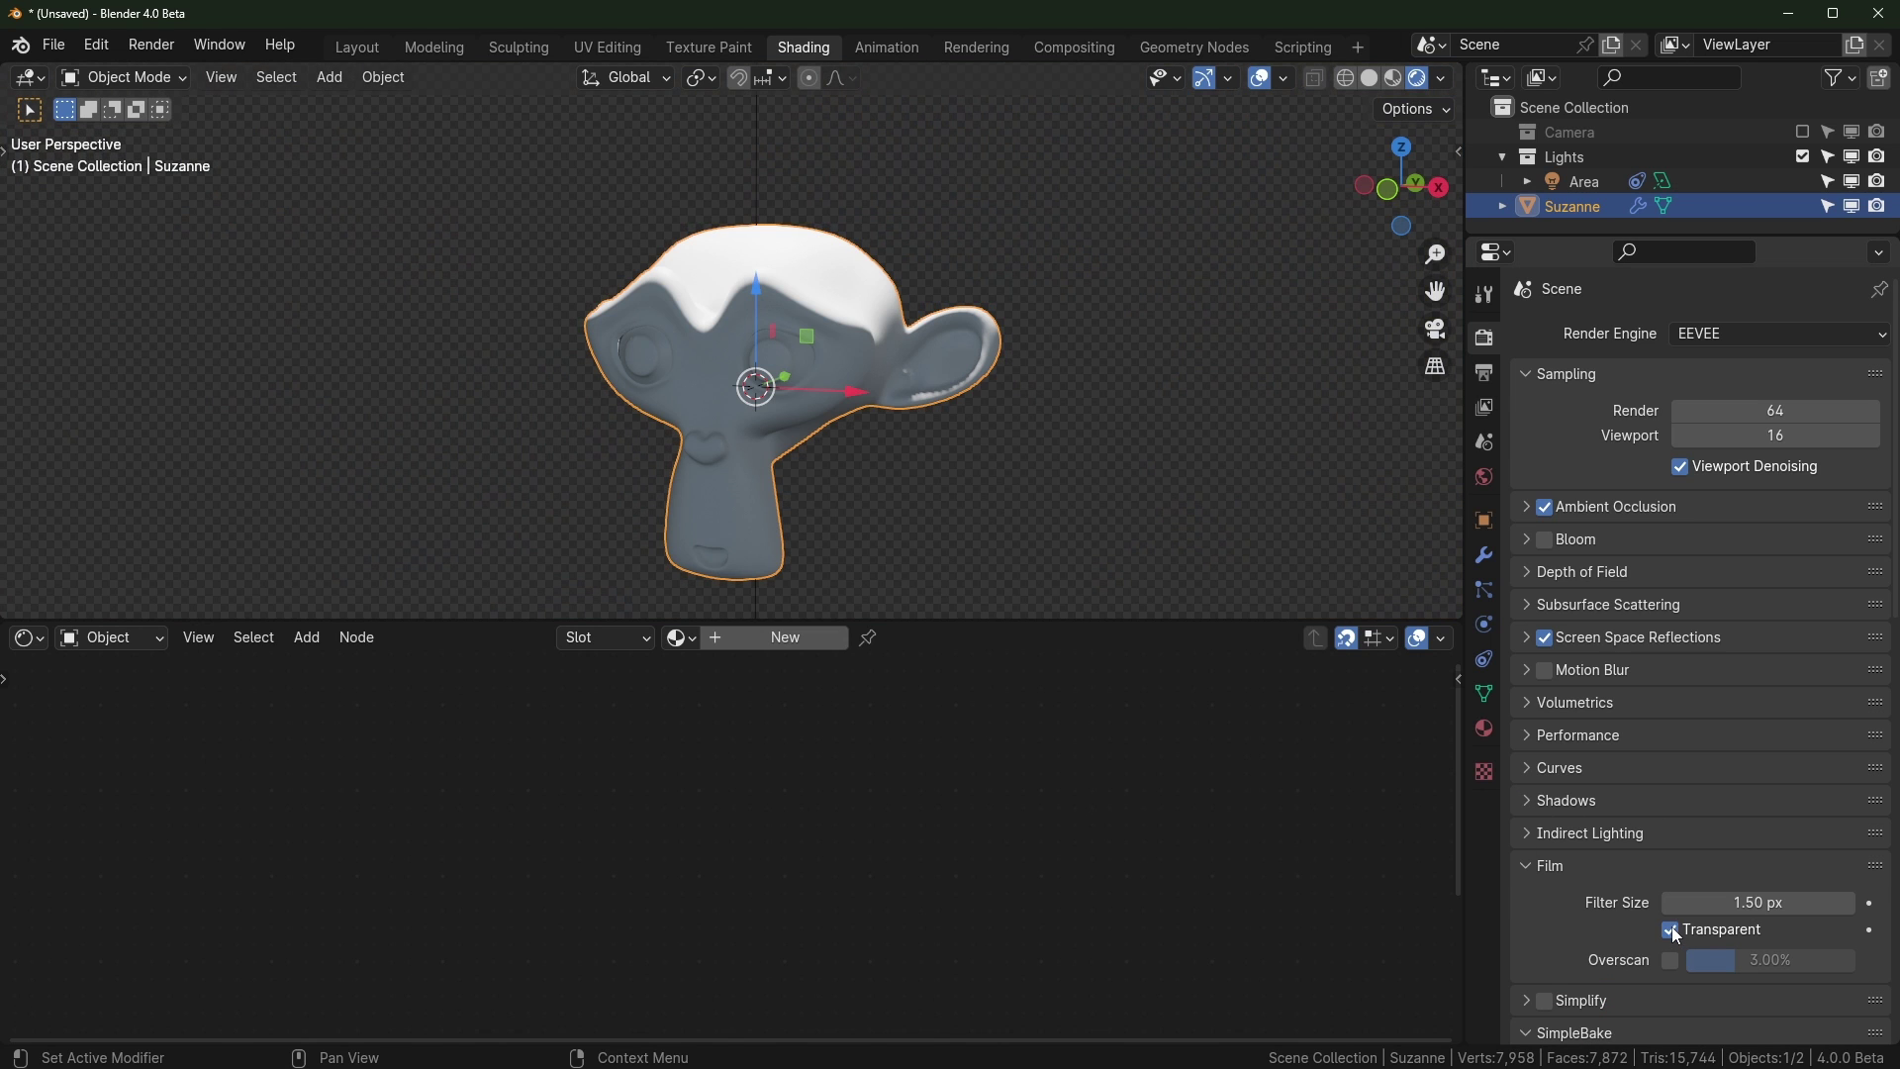
click(1525, 866)
click(1108, 524)
Move the area light about 5.2 m, sideways and slightly down, so it lights the monkey head from one side
scroll(1108, 524, down, 8)
middle_drag(885, 349, 893, 349)
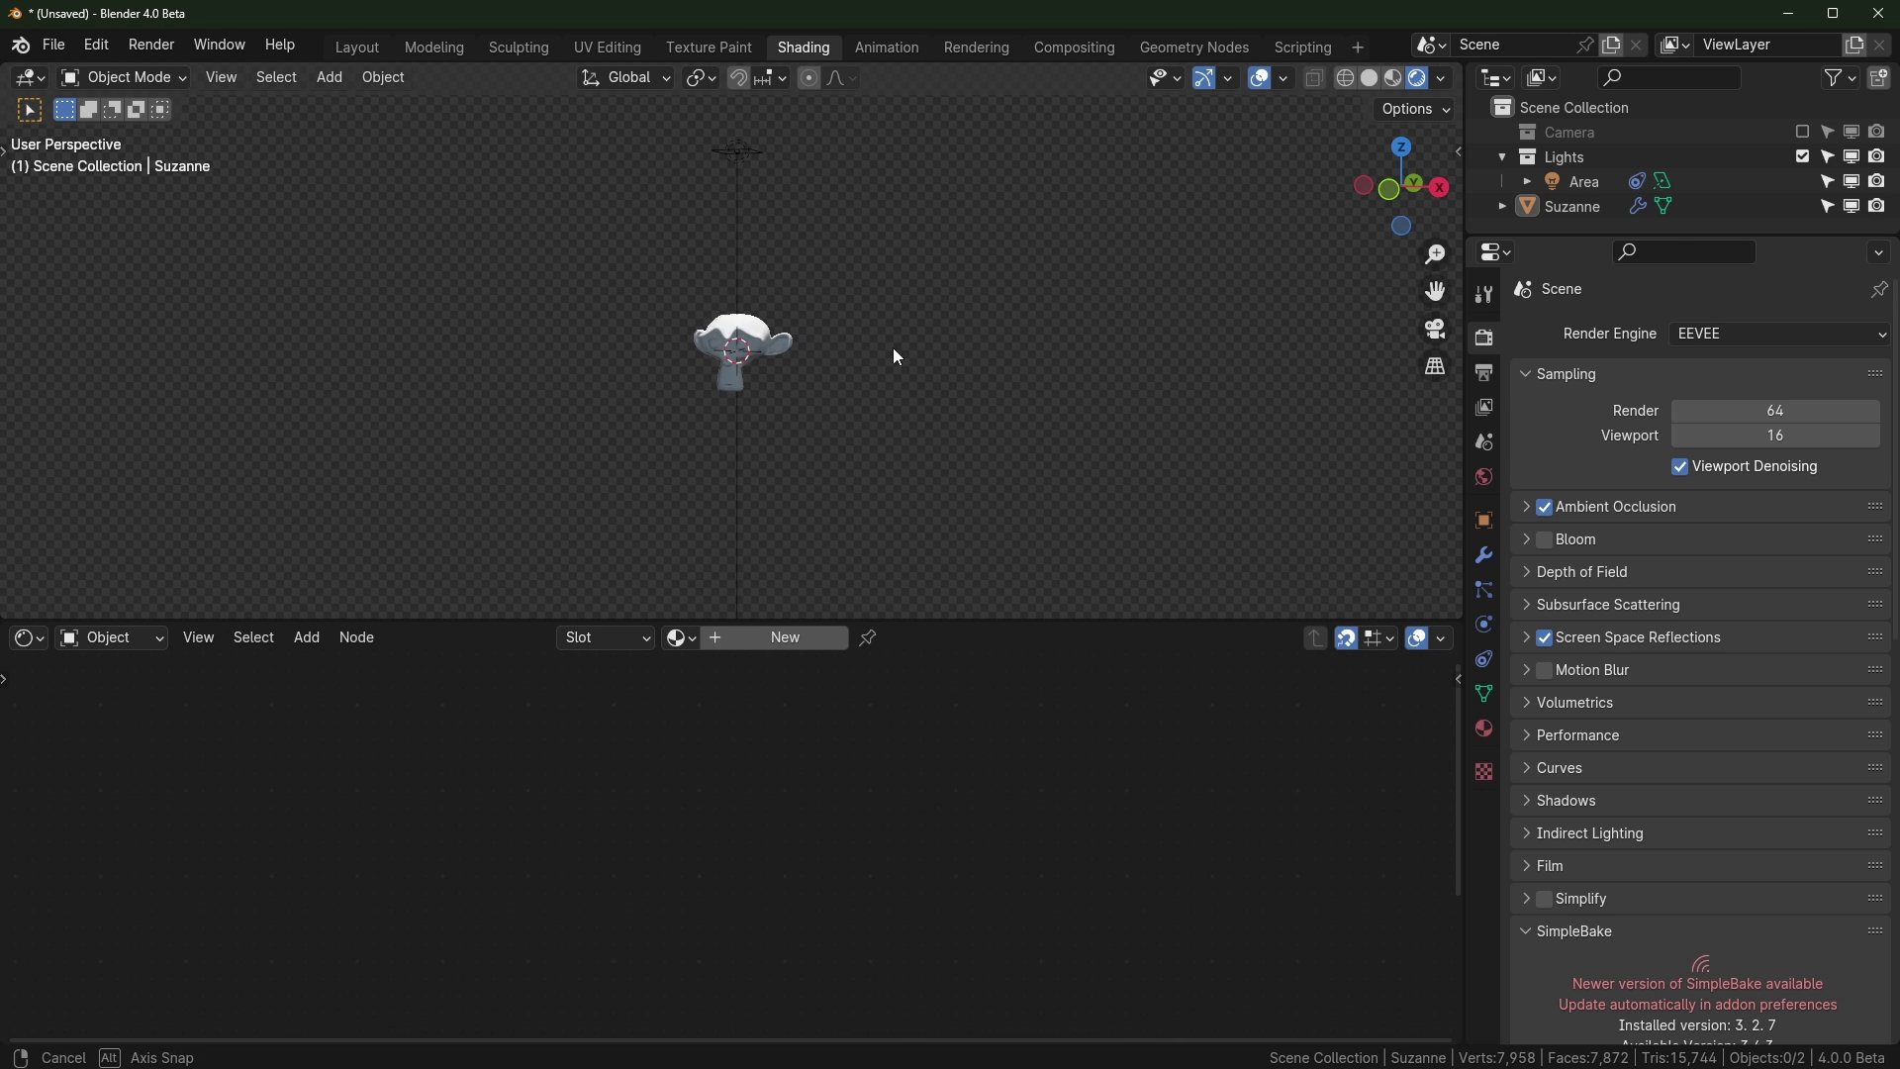
click(756, 156)
key(g)
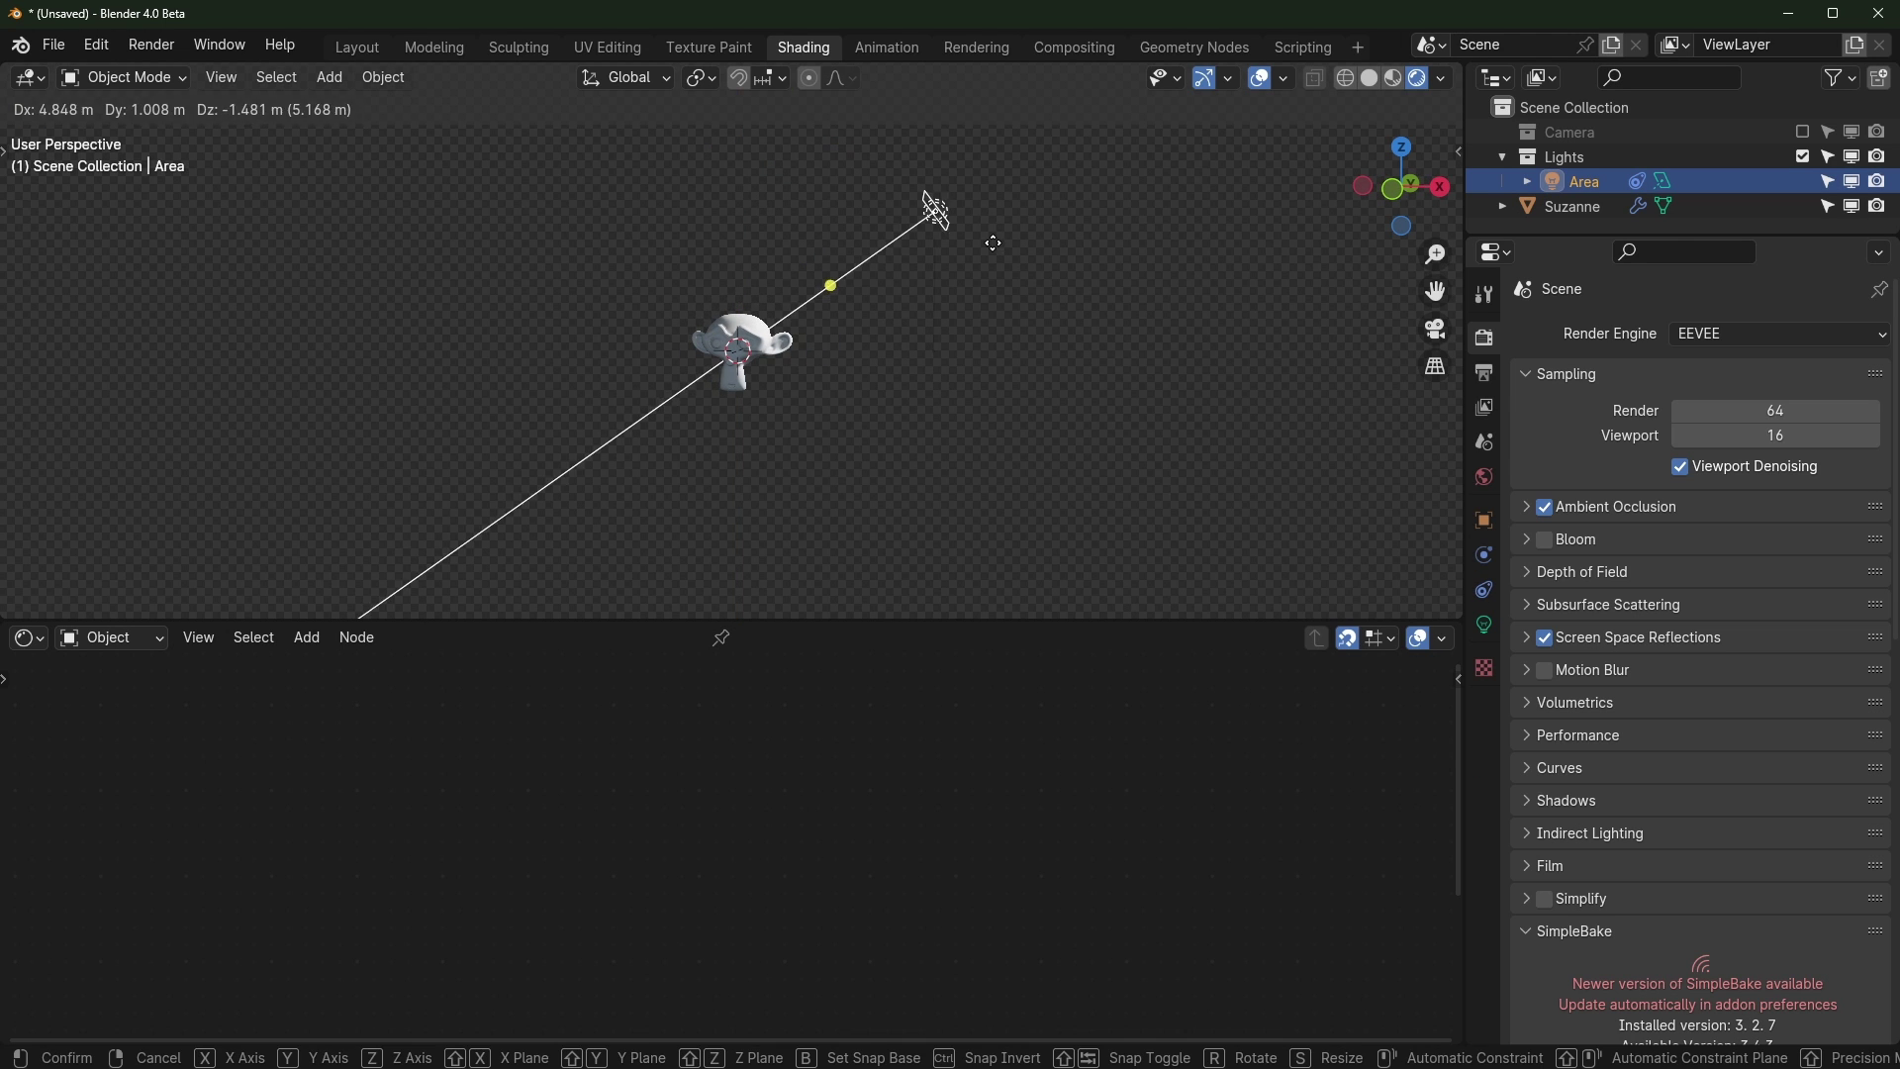
click(992, 242)
middle_drag(993, 243, 916, 414)
scroll(916, 413, up, 7)
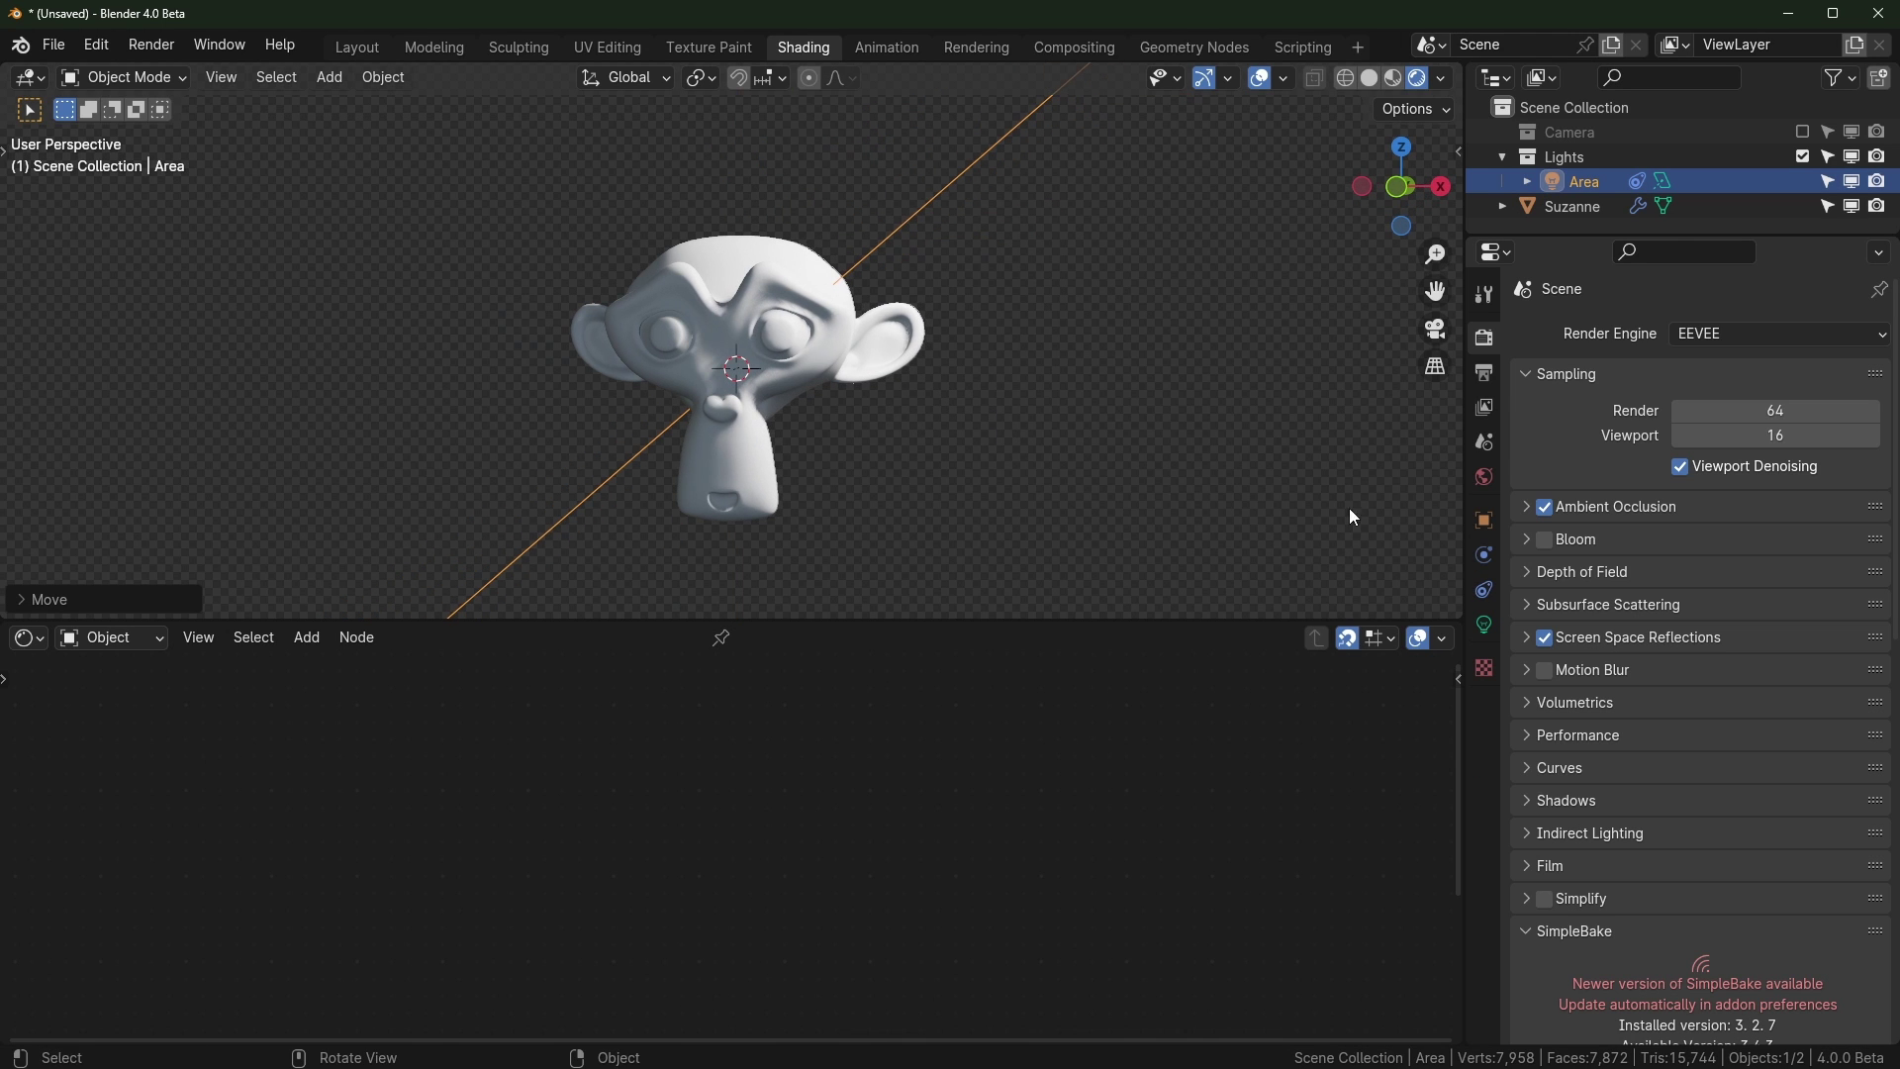
Increase the area light's power
click(1484, 624)
drag(1772, 501, 1799, 501)
scroll(1001, 479, up, 4)
Create a new material for the monkey head and enlarge the shader editor to fit its nodes
click(880, 366)
scroll(1000, 466, down, 3)
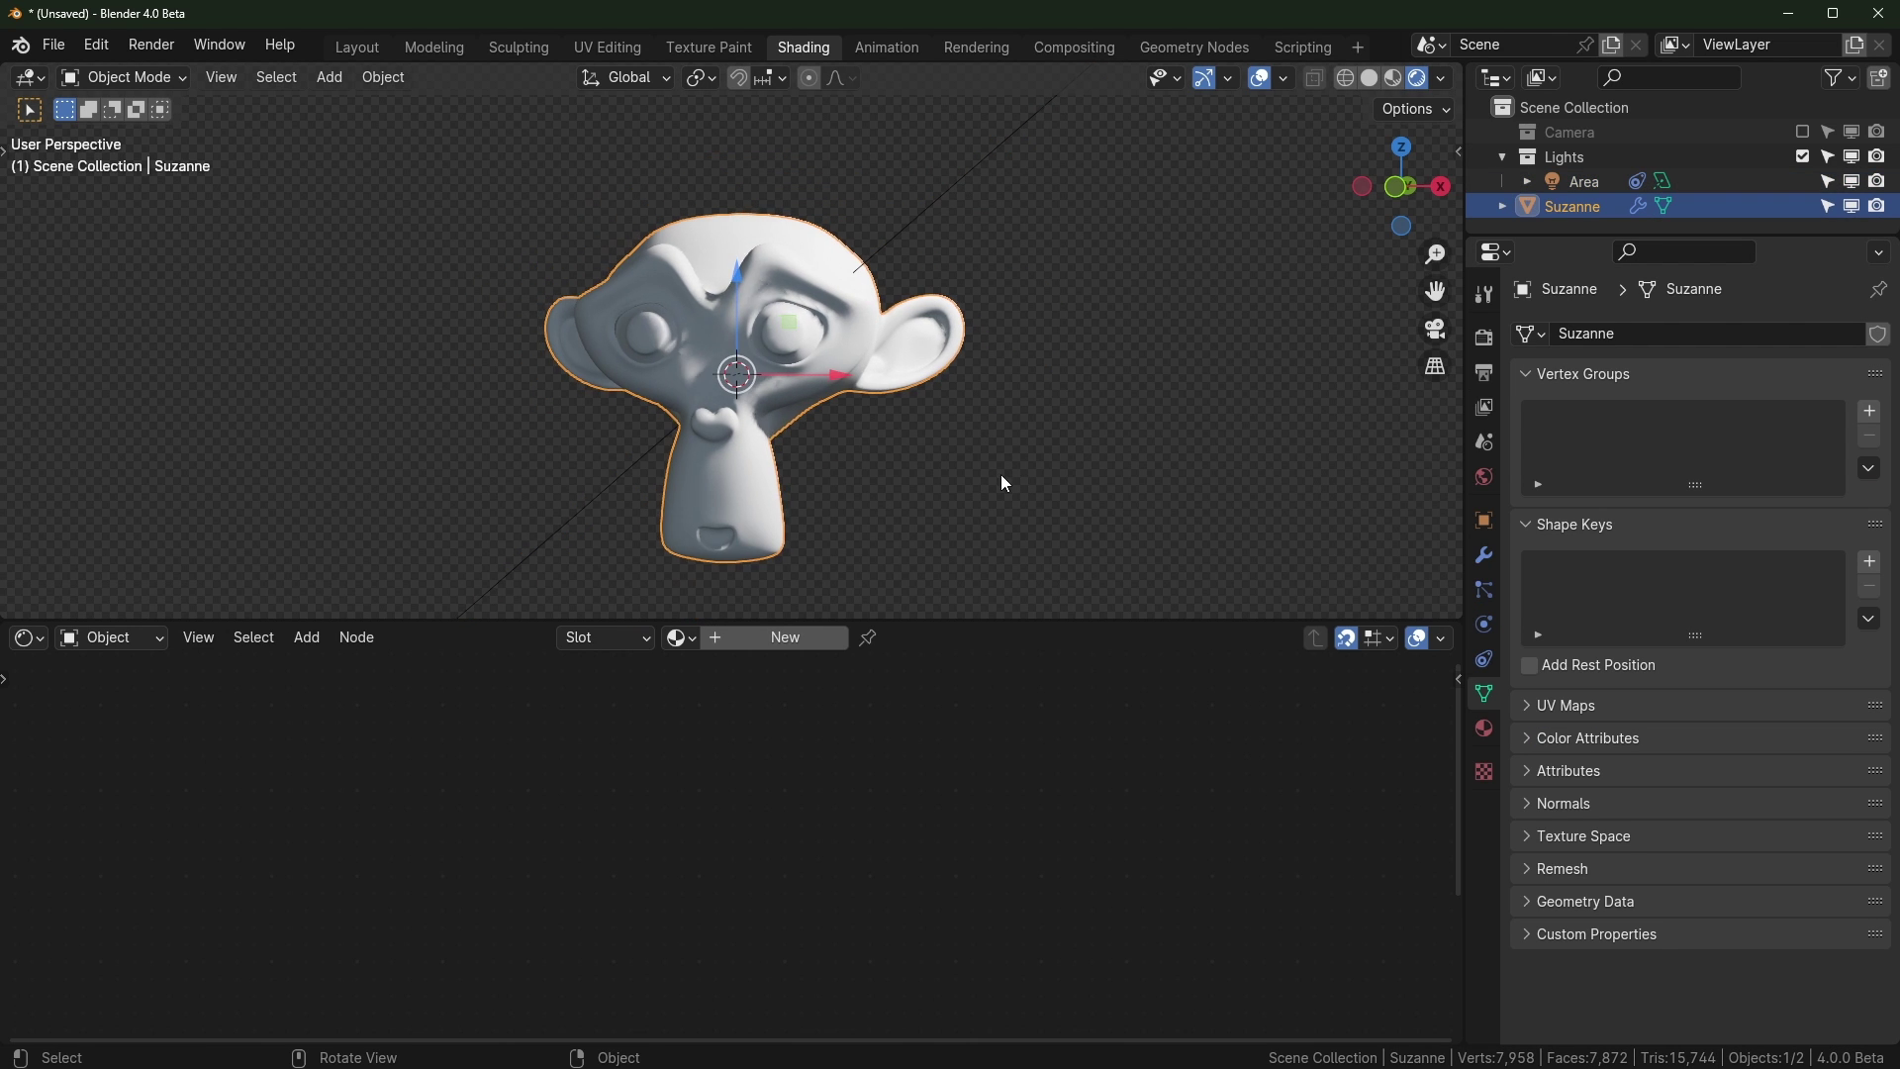
click(1003, 481)
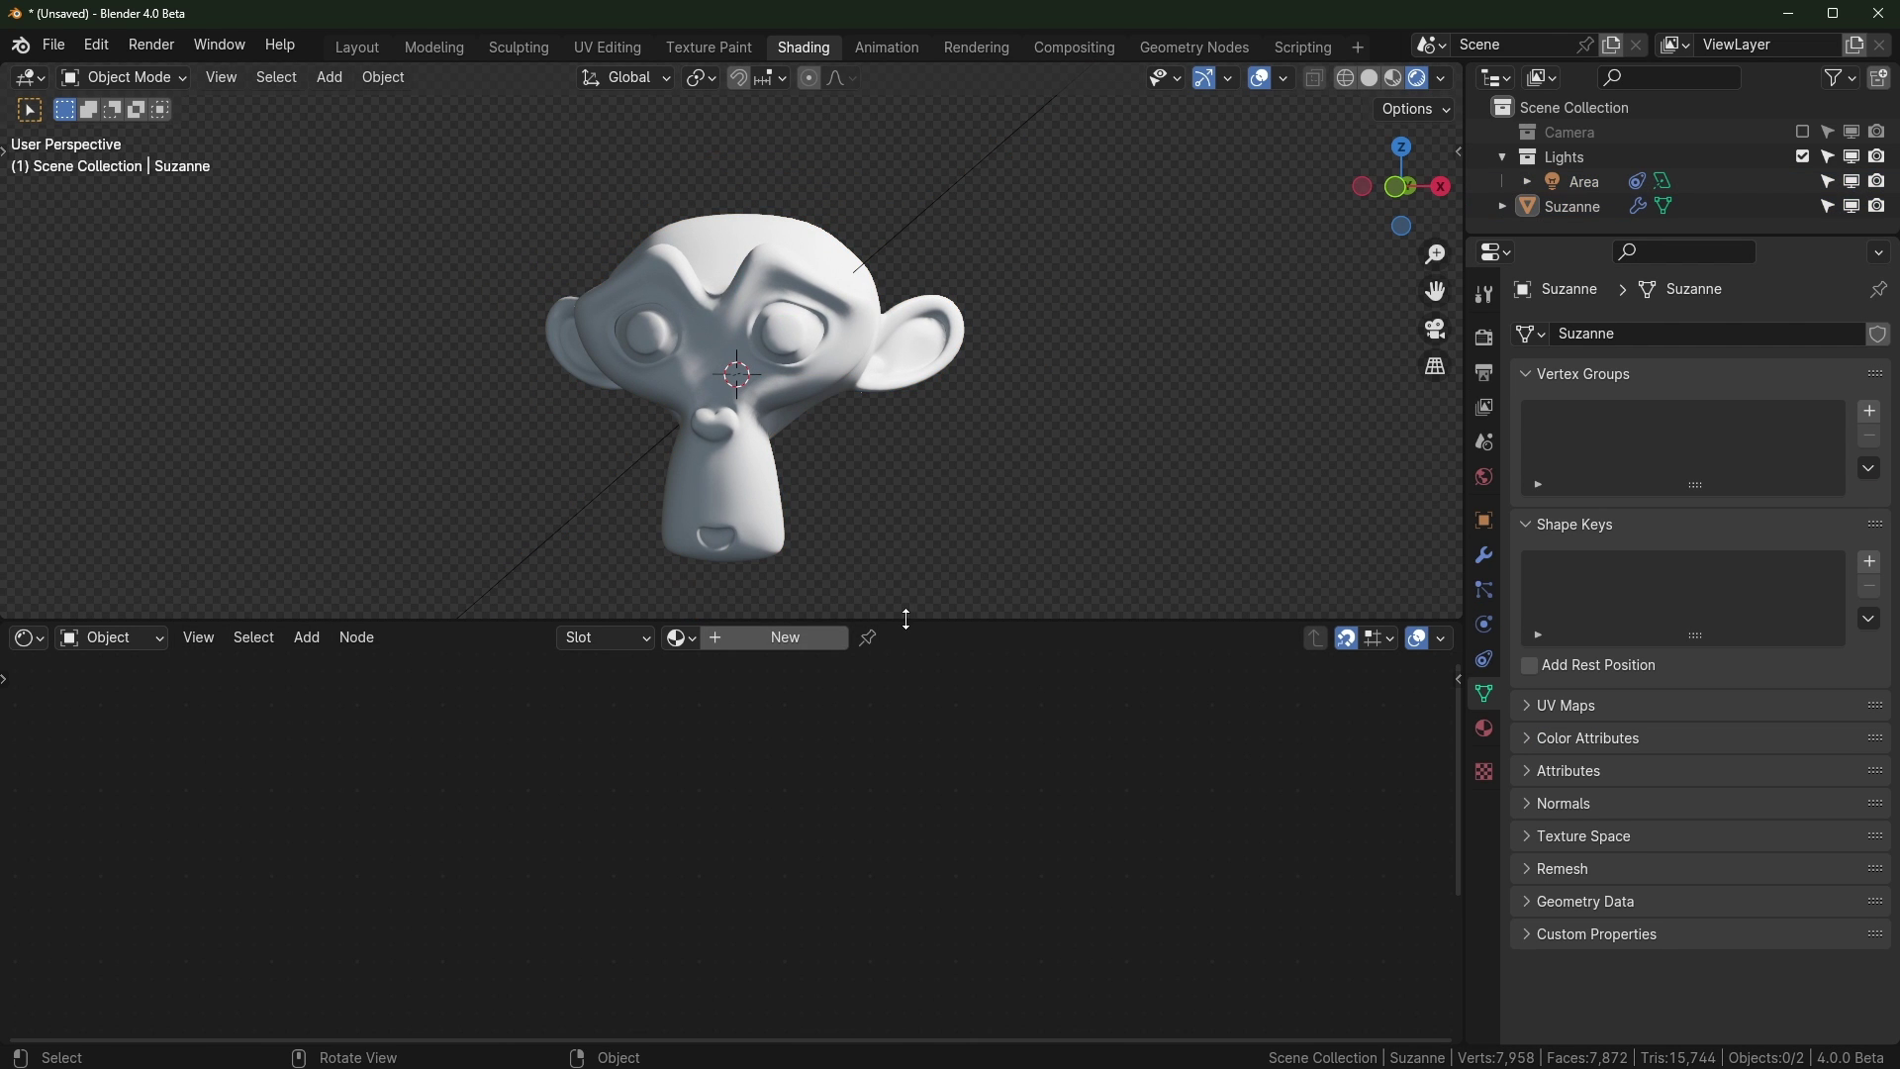
drag(906, 619, 890, 577)
click(764, 600)
key(Home)
Insert a Shader to RGB node between the Principled BSDF and the Material Output
key(shift+a)
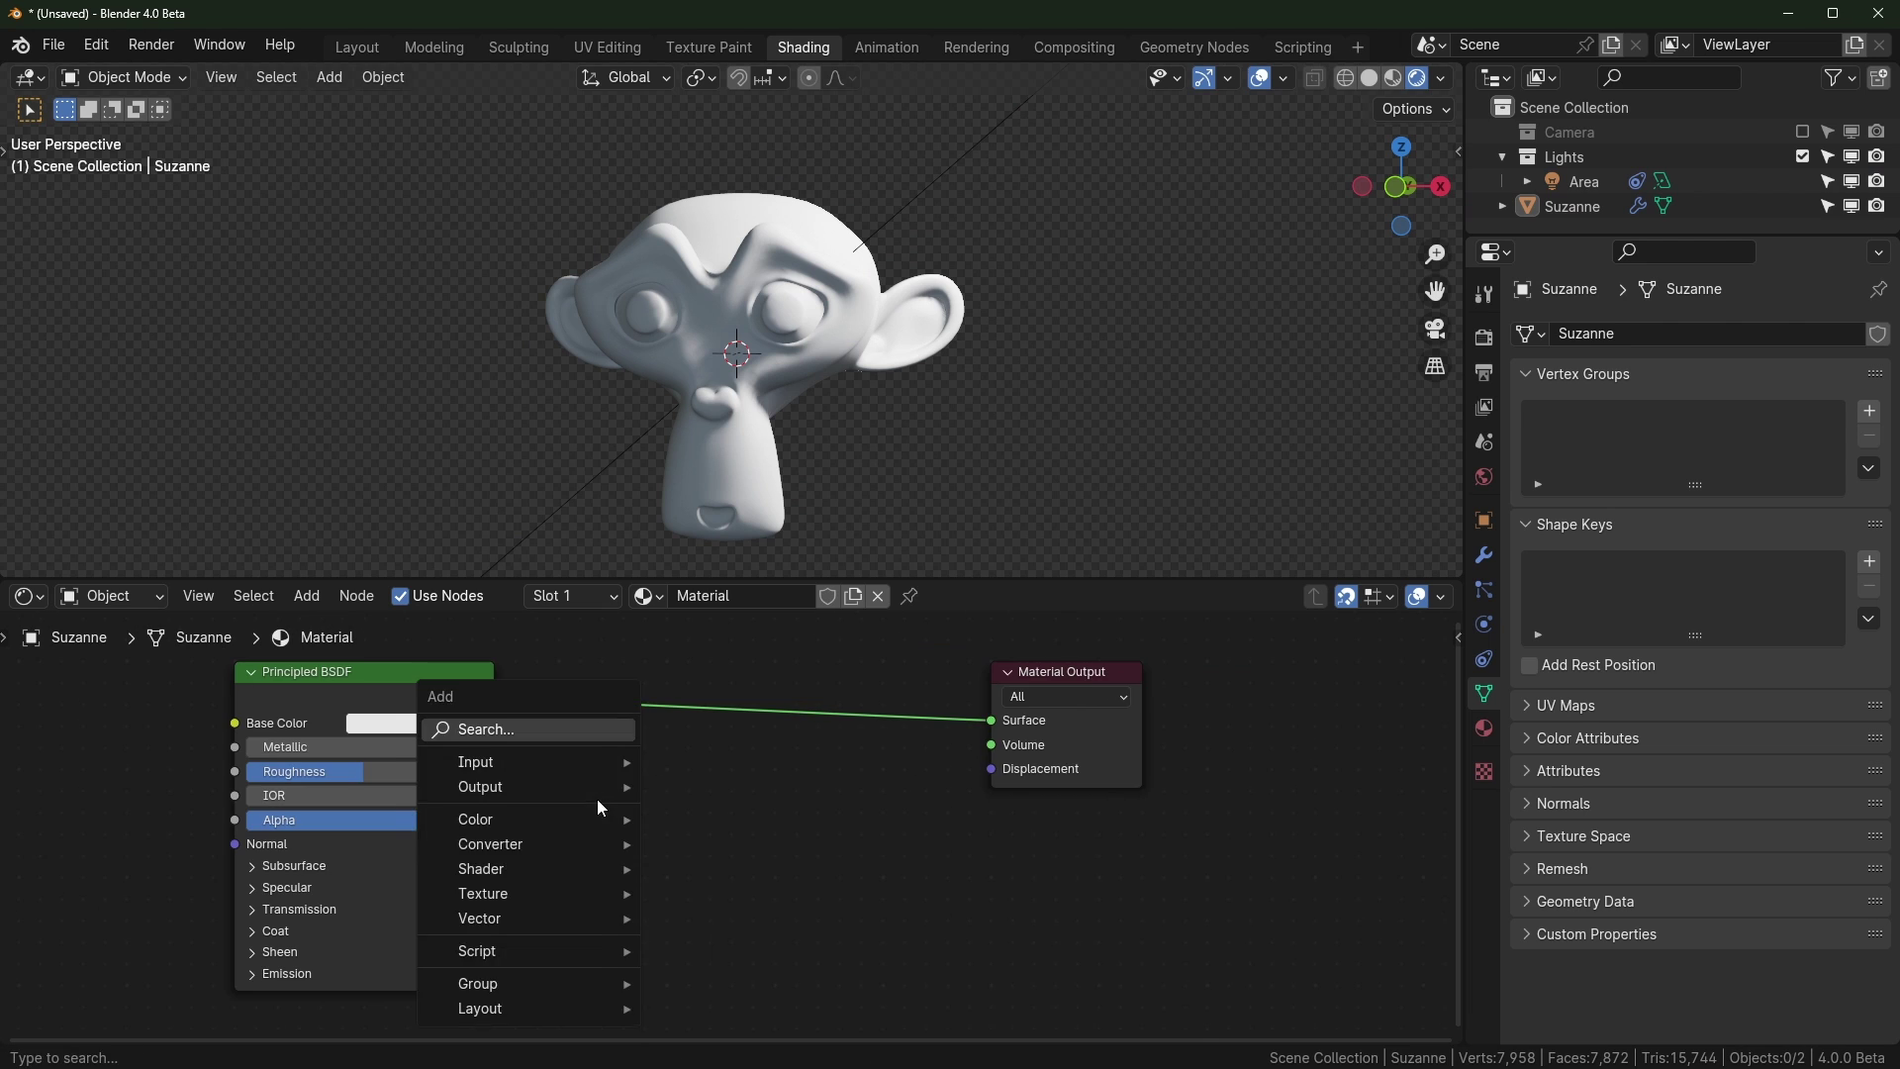
text(sshader)
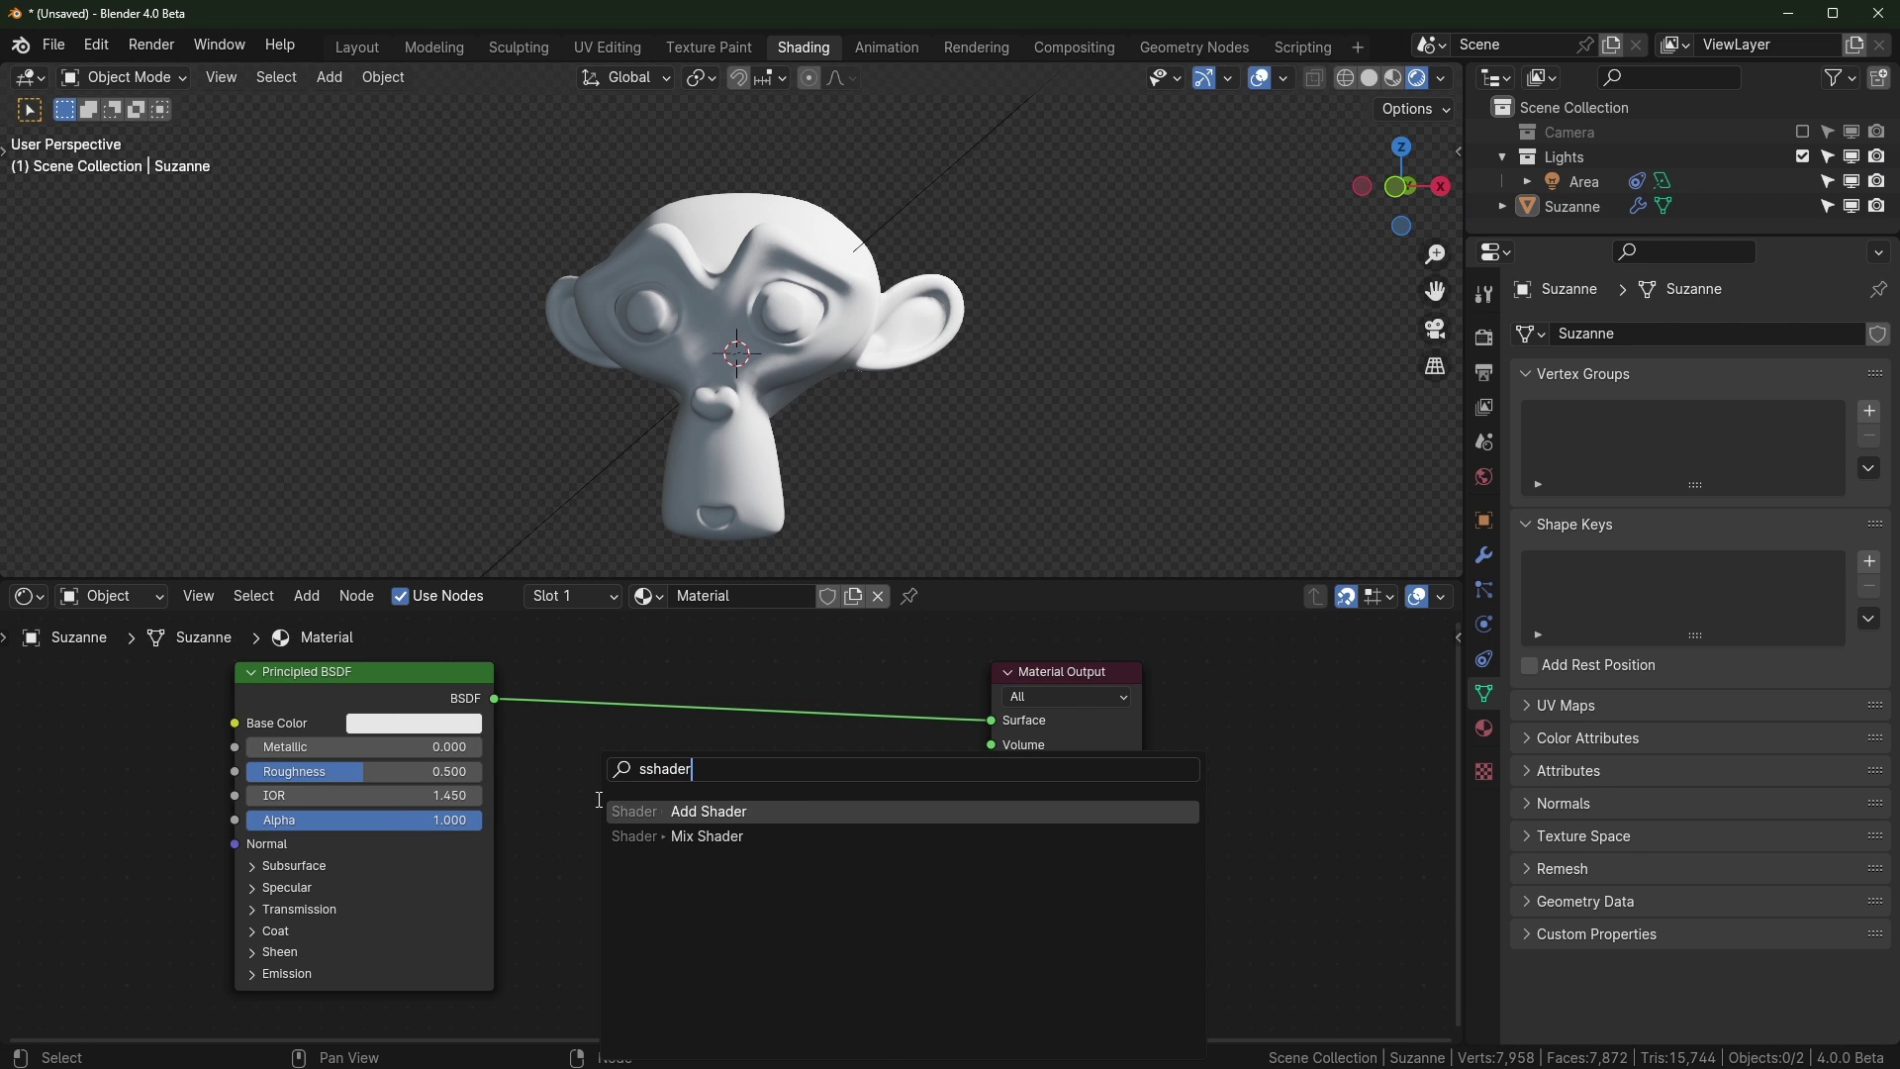
key(BackSpace)
key(BackSpace)
key(BackSpace)
key(BackSpace)
key(BackSpace)
key(BackSpace)
text(shader to)
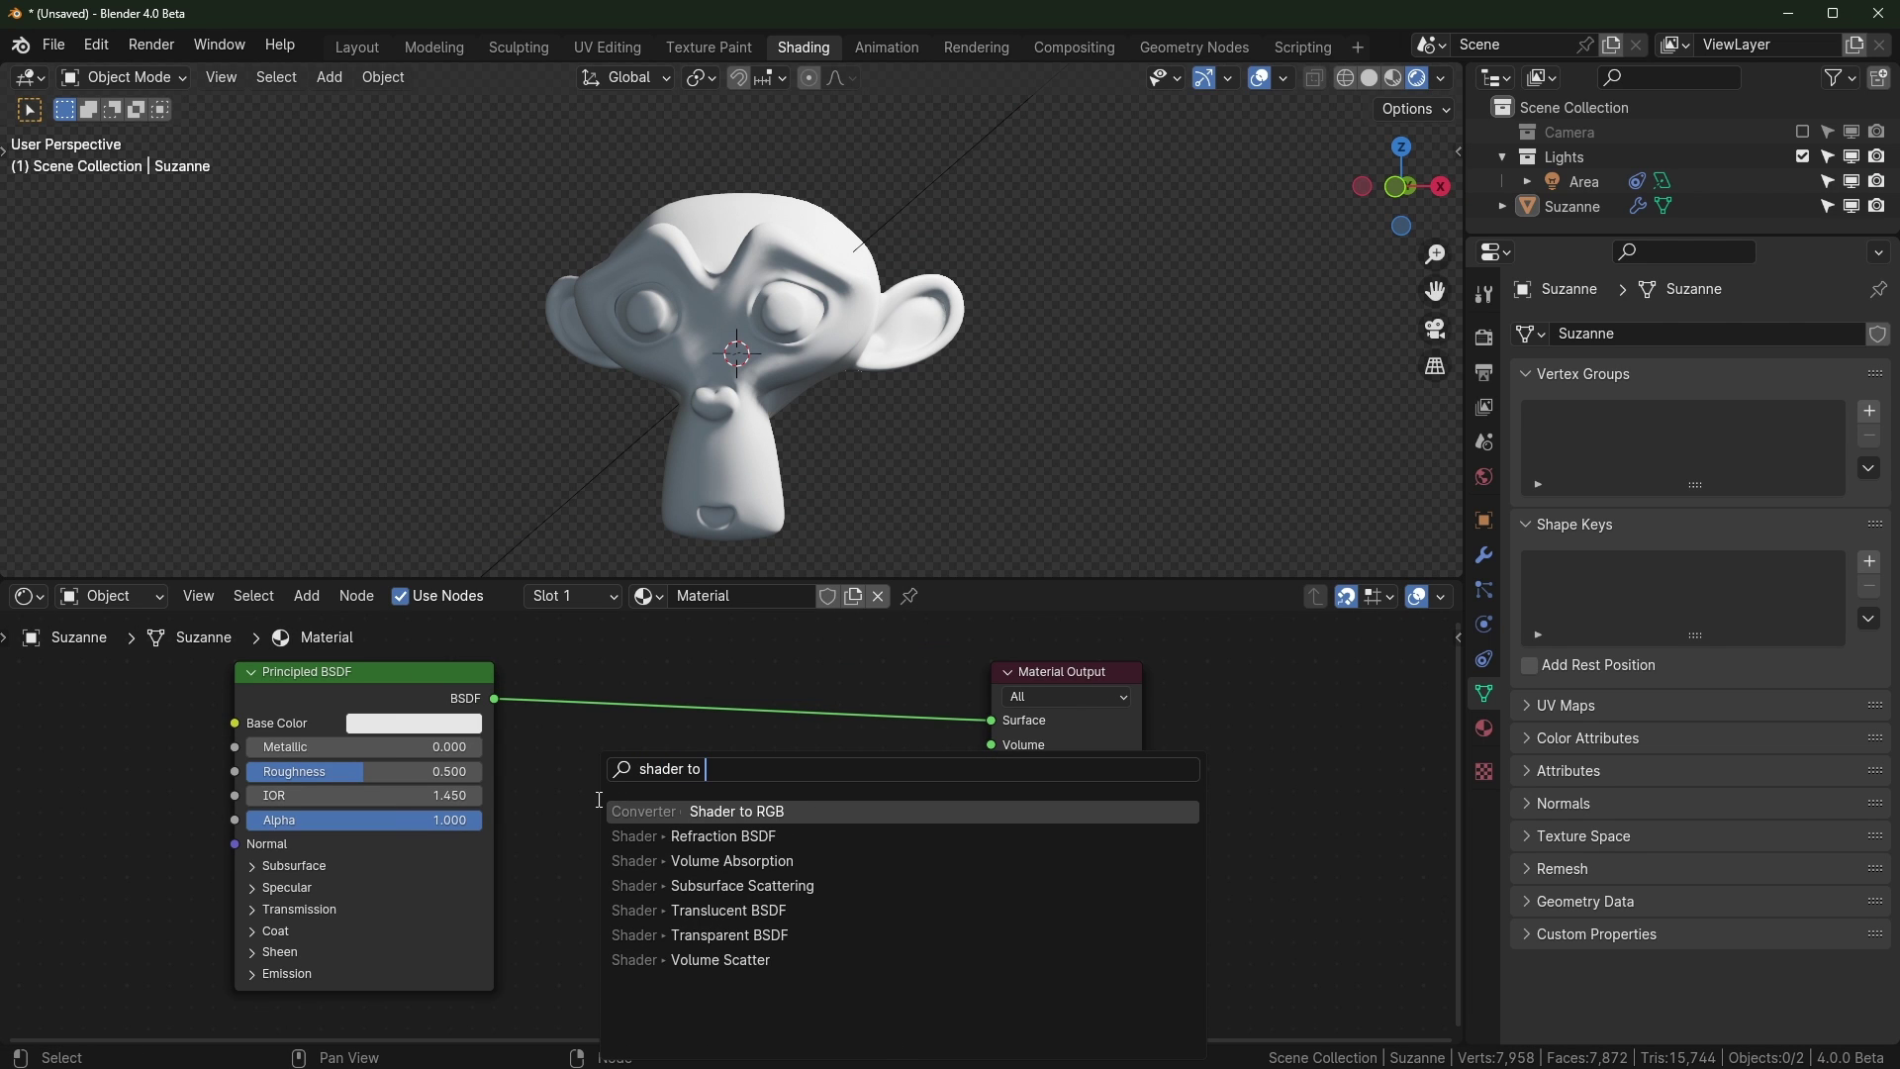
key(Return)
click(595, 671)
key(shift+a)
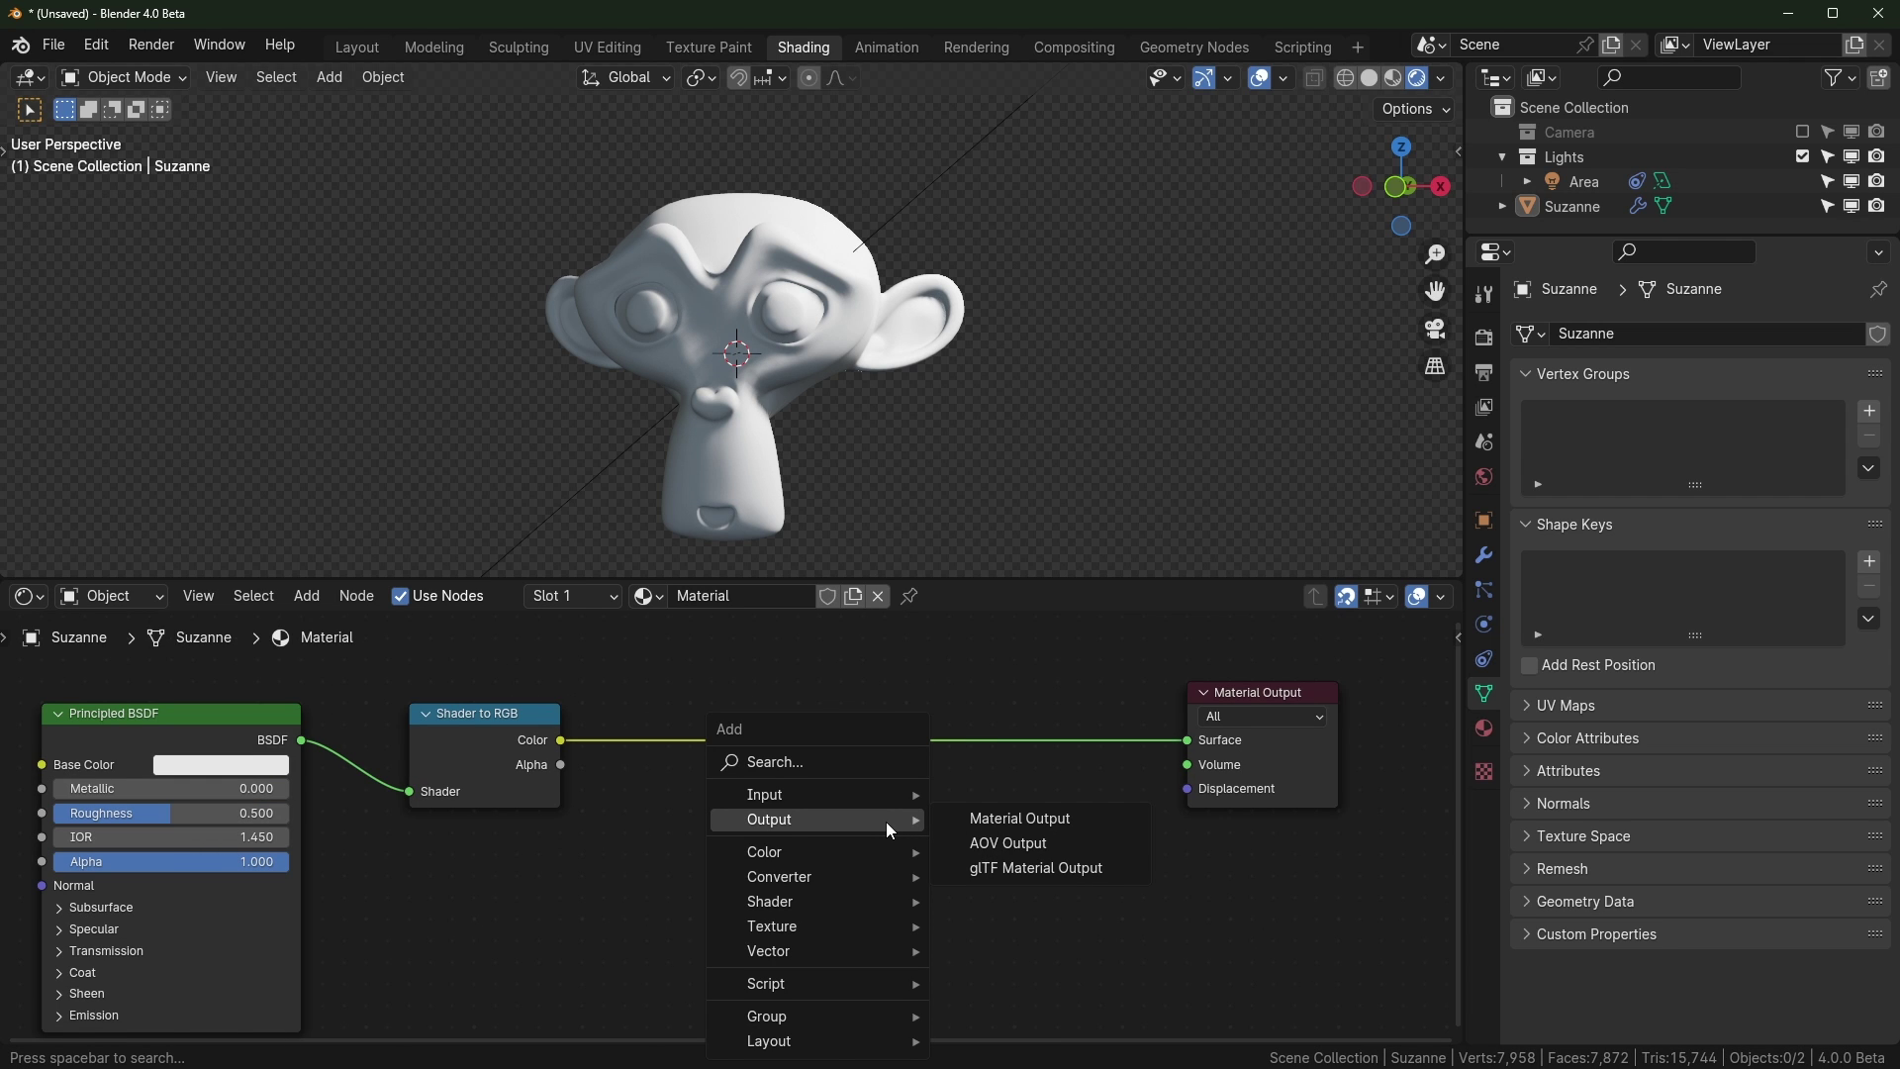
text(g)
key(Escape)
drag(560, 740, 768, 841)
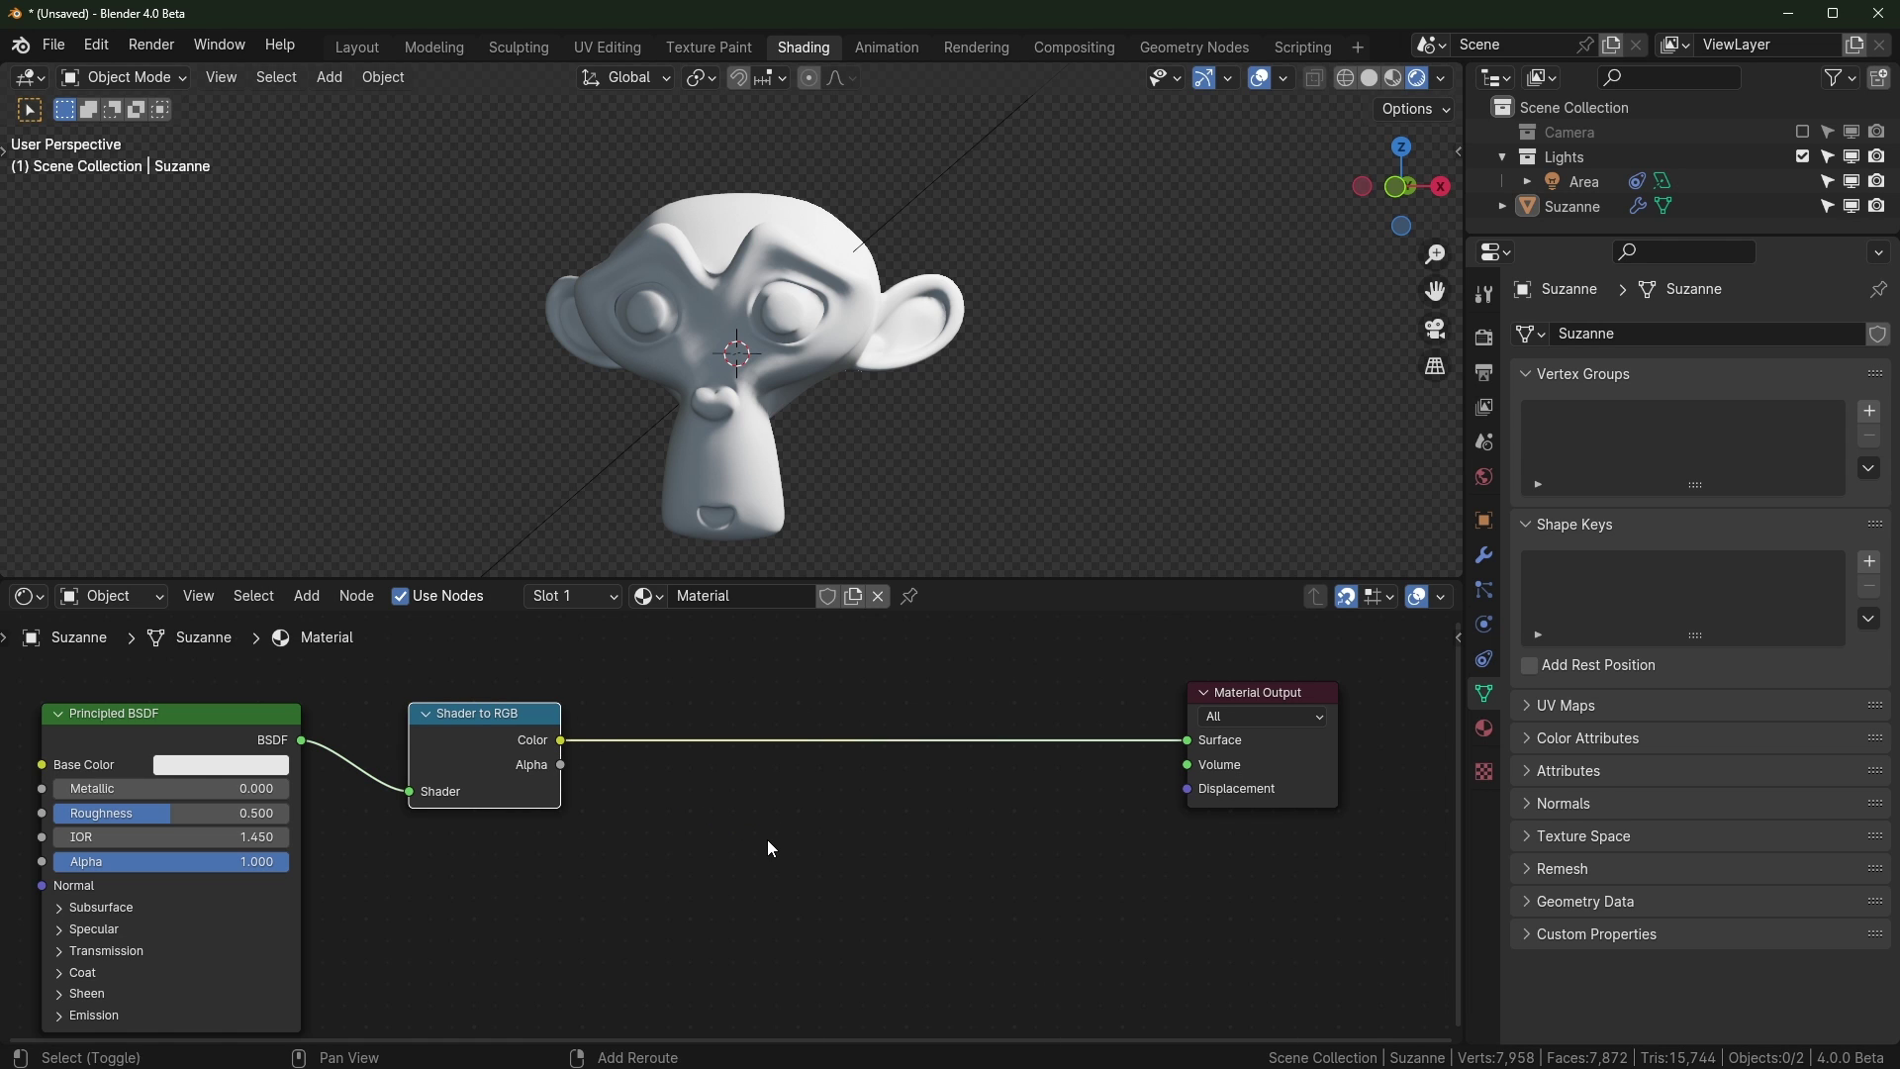
Add a Math node and place it below the link between Shader to RGB and Material Output
key(shift+a)
text(sm)
key(BackSpace)
key(BackSpace)
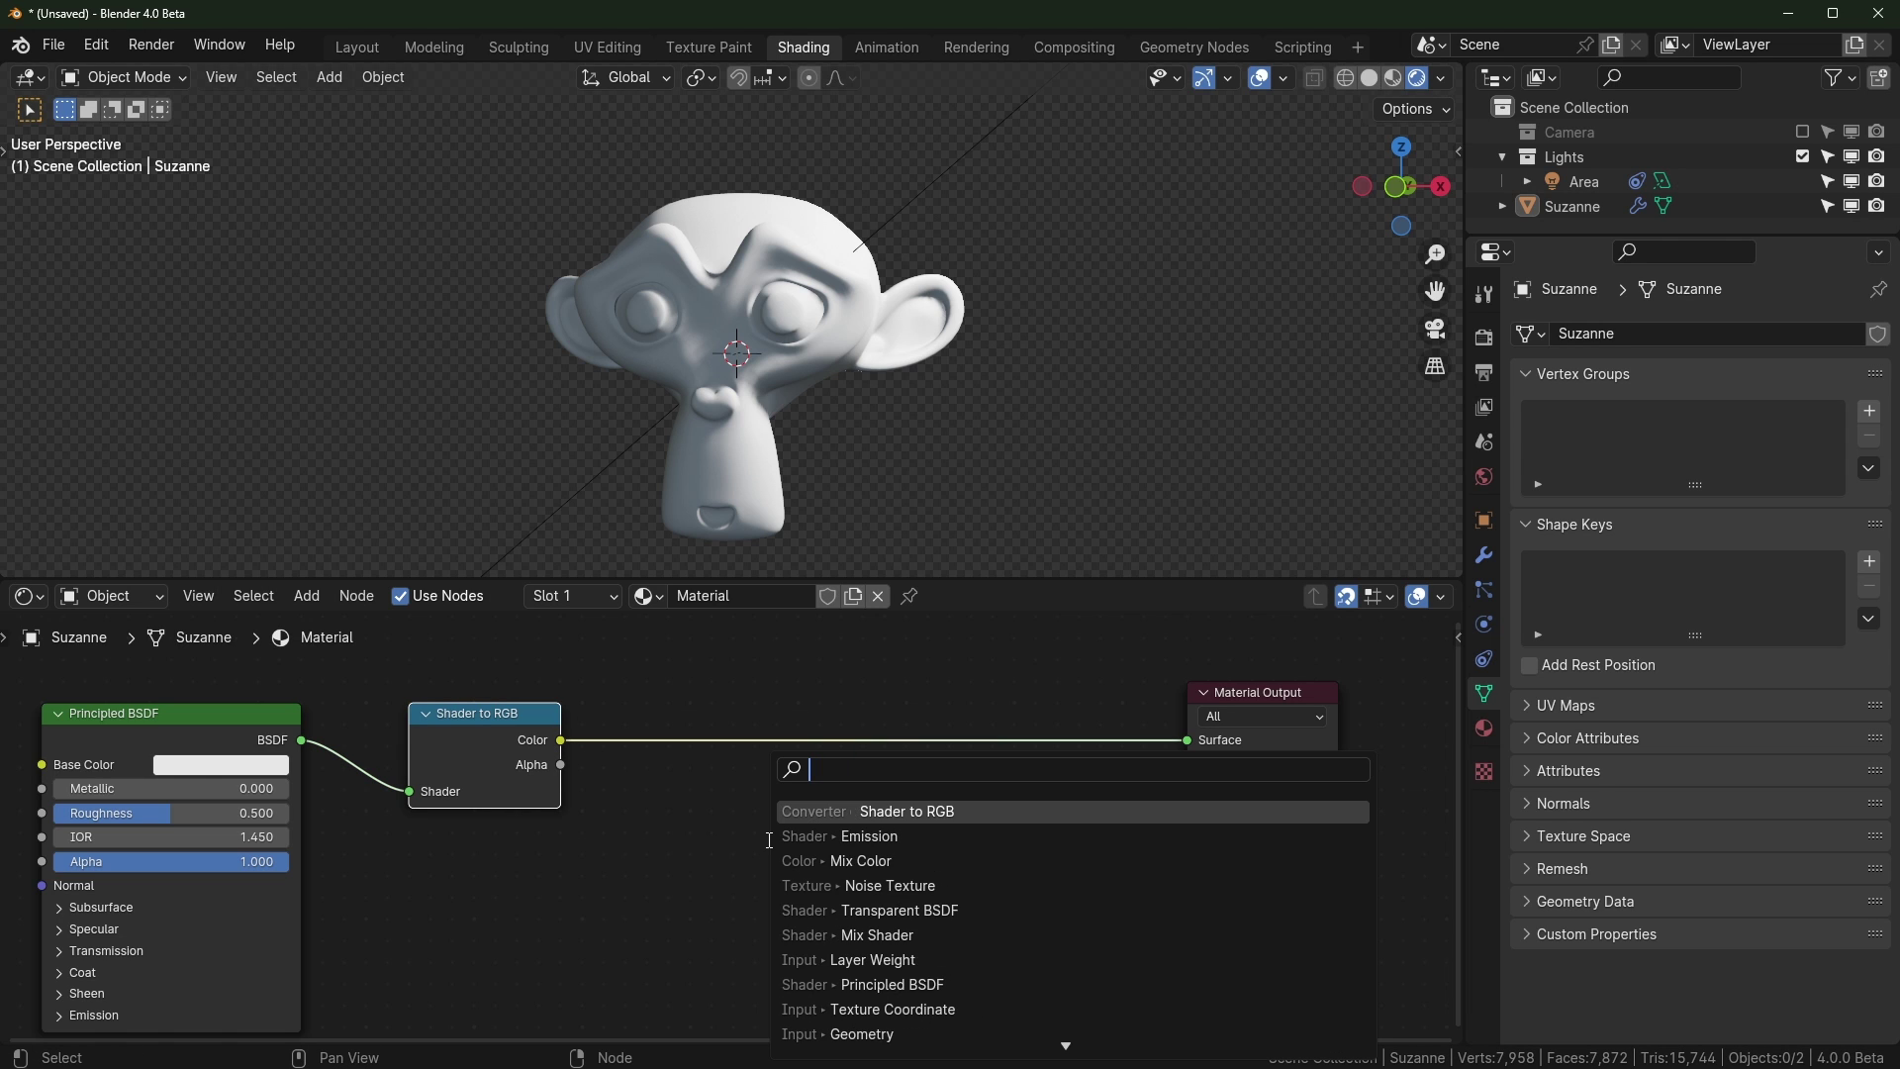
text(math)
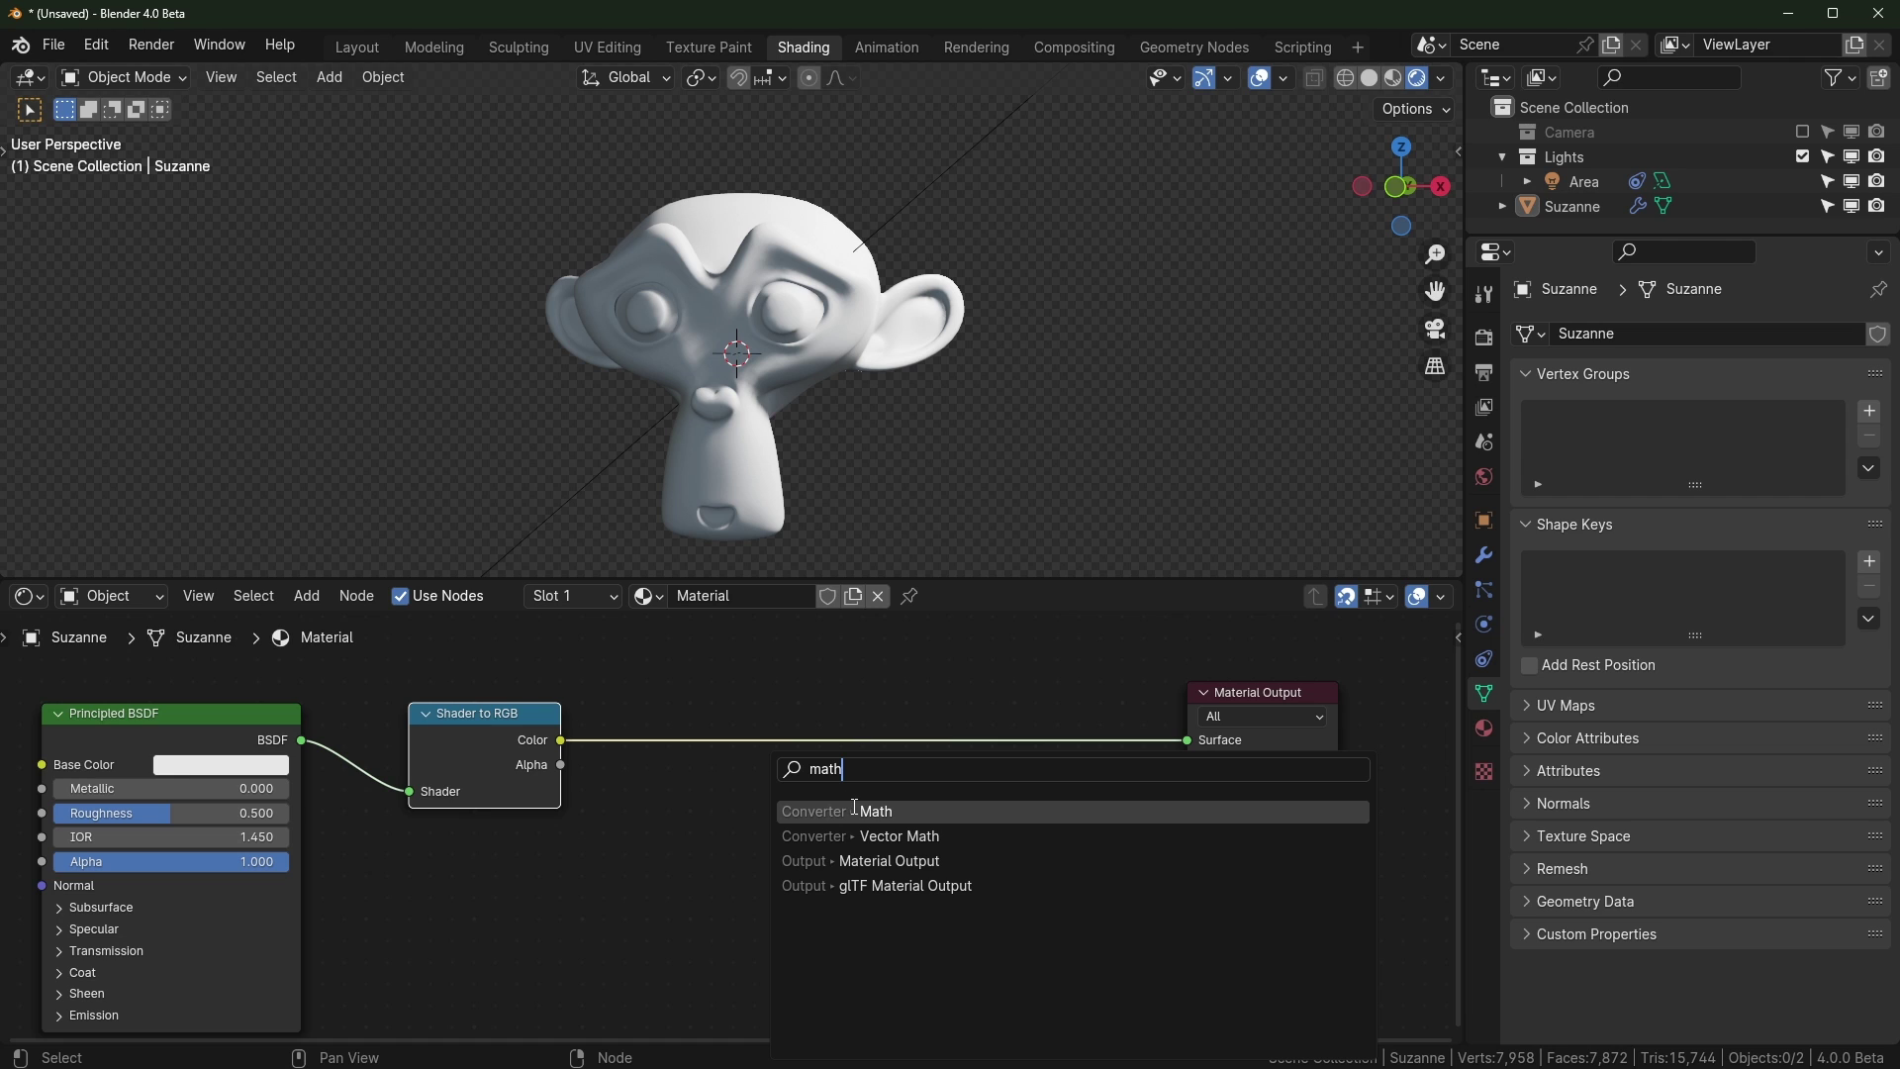
click(879, 813)
click(894, 782)
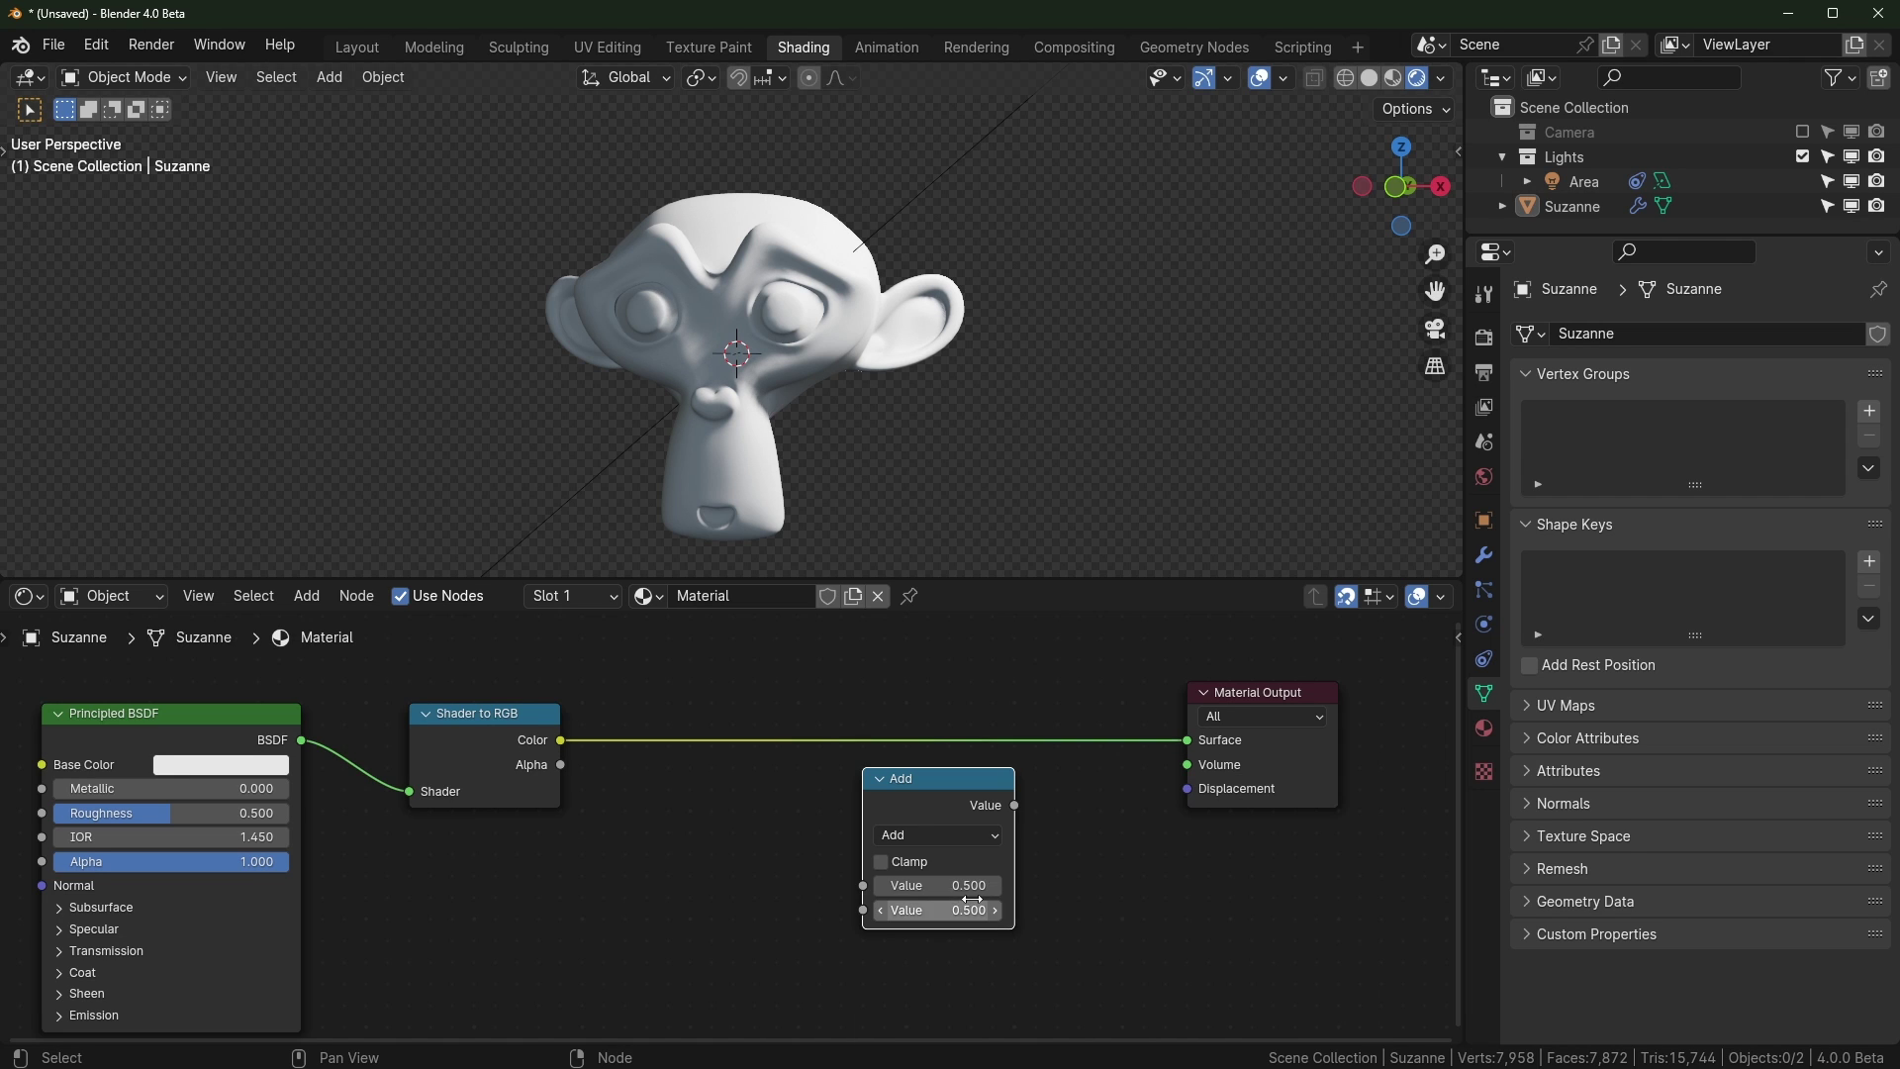
middle_drag(950, 885, 950, 861)
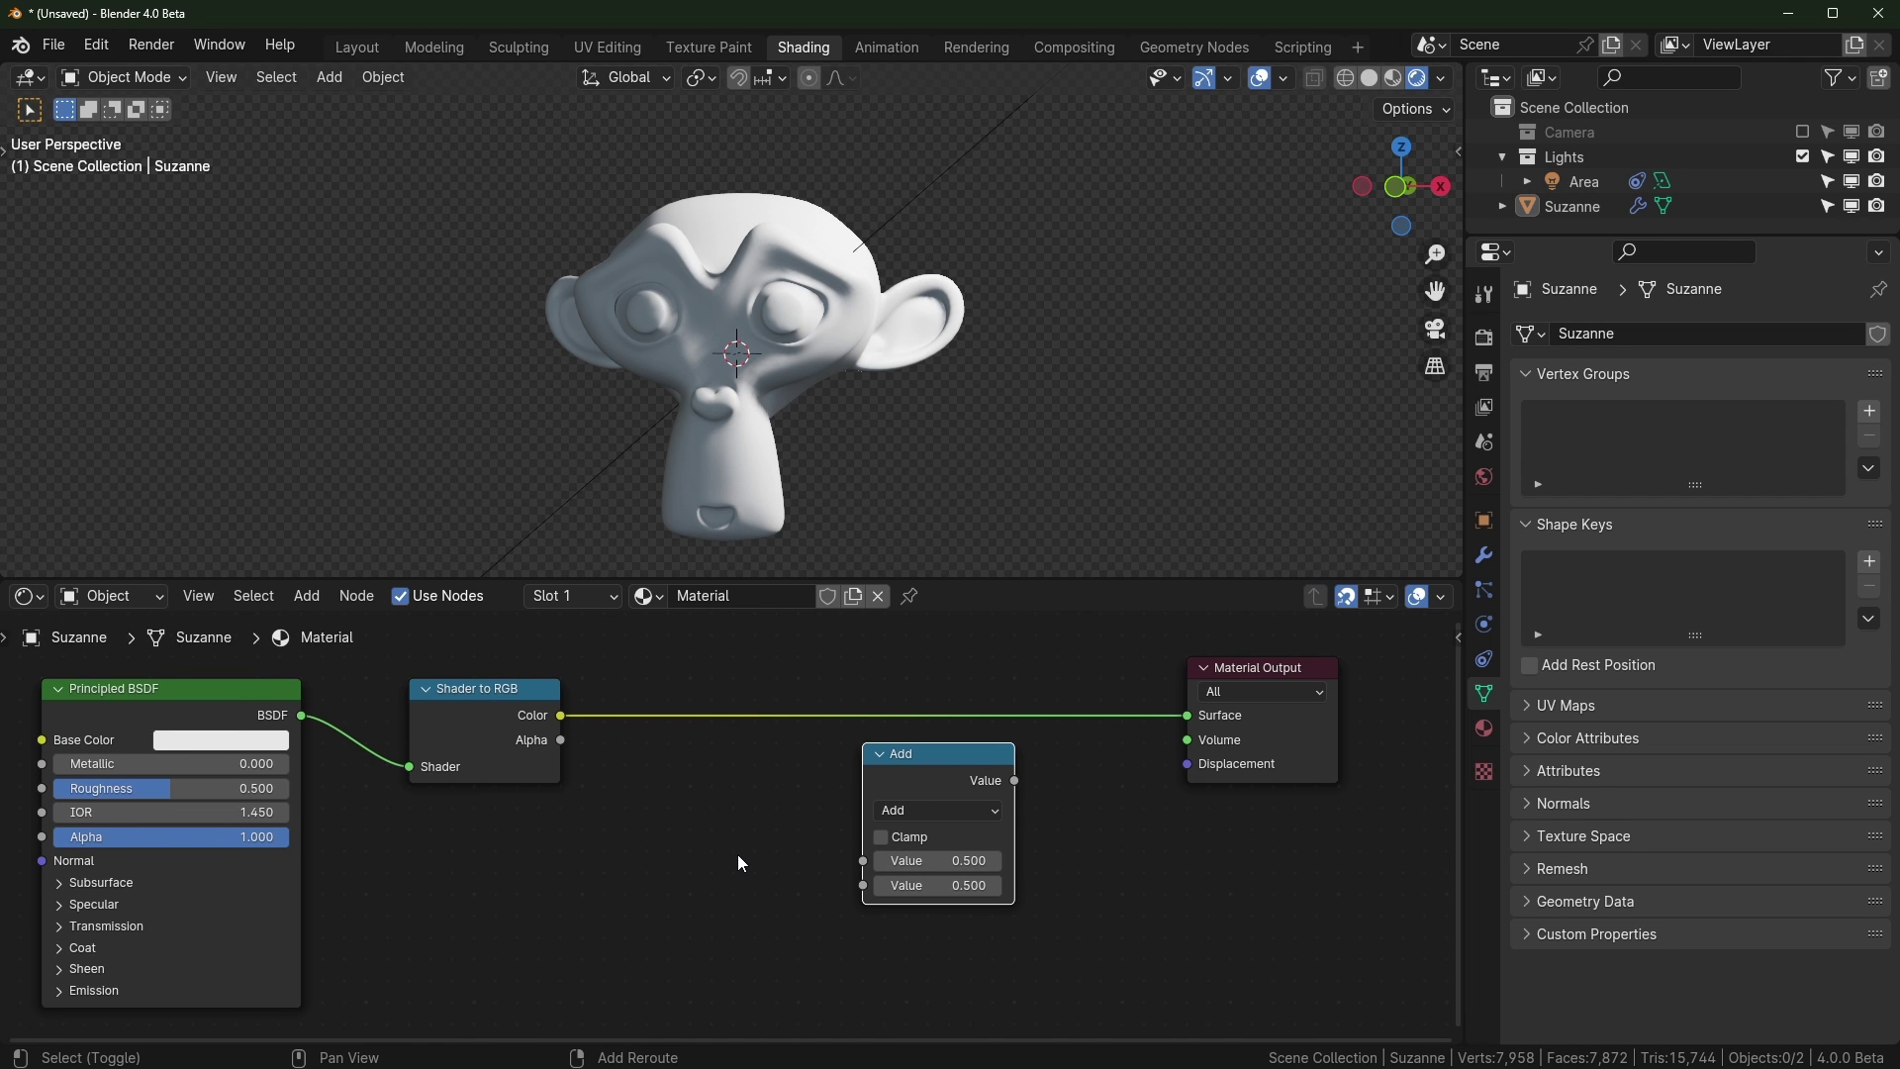
Add a Wave Texture node below the Shader to RGB node
key(shift+a)
mouse_move(739, 857)
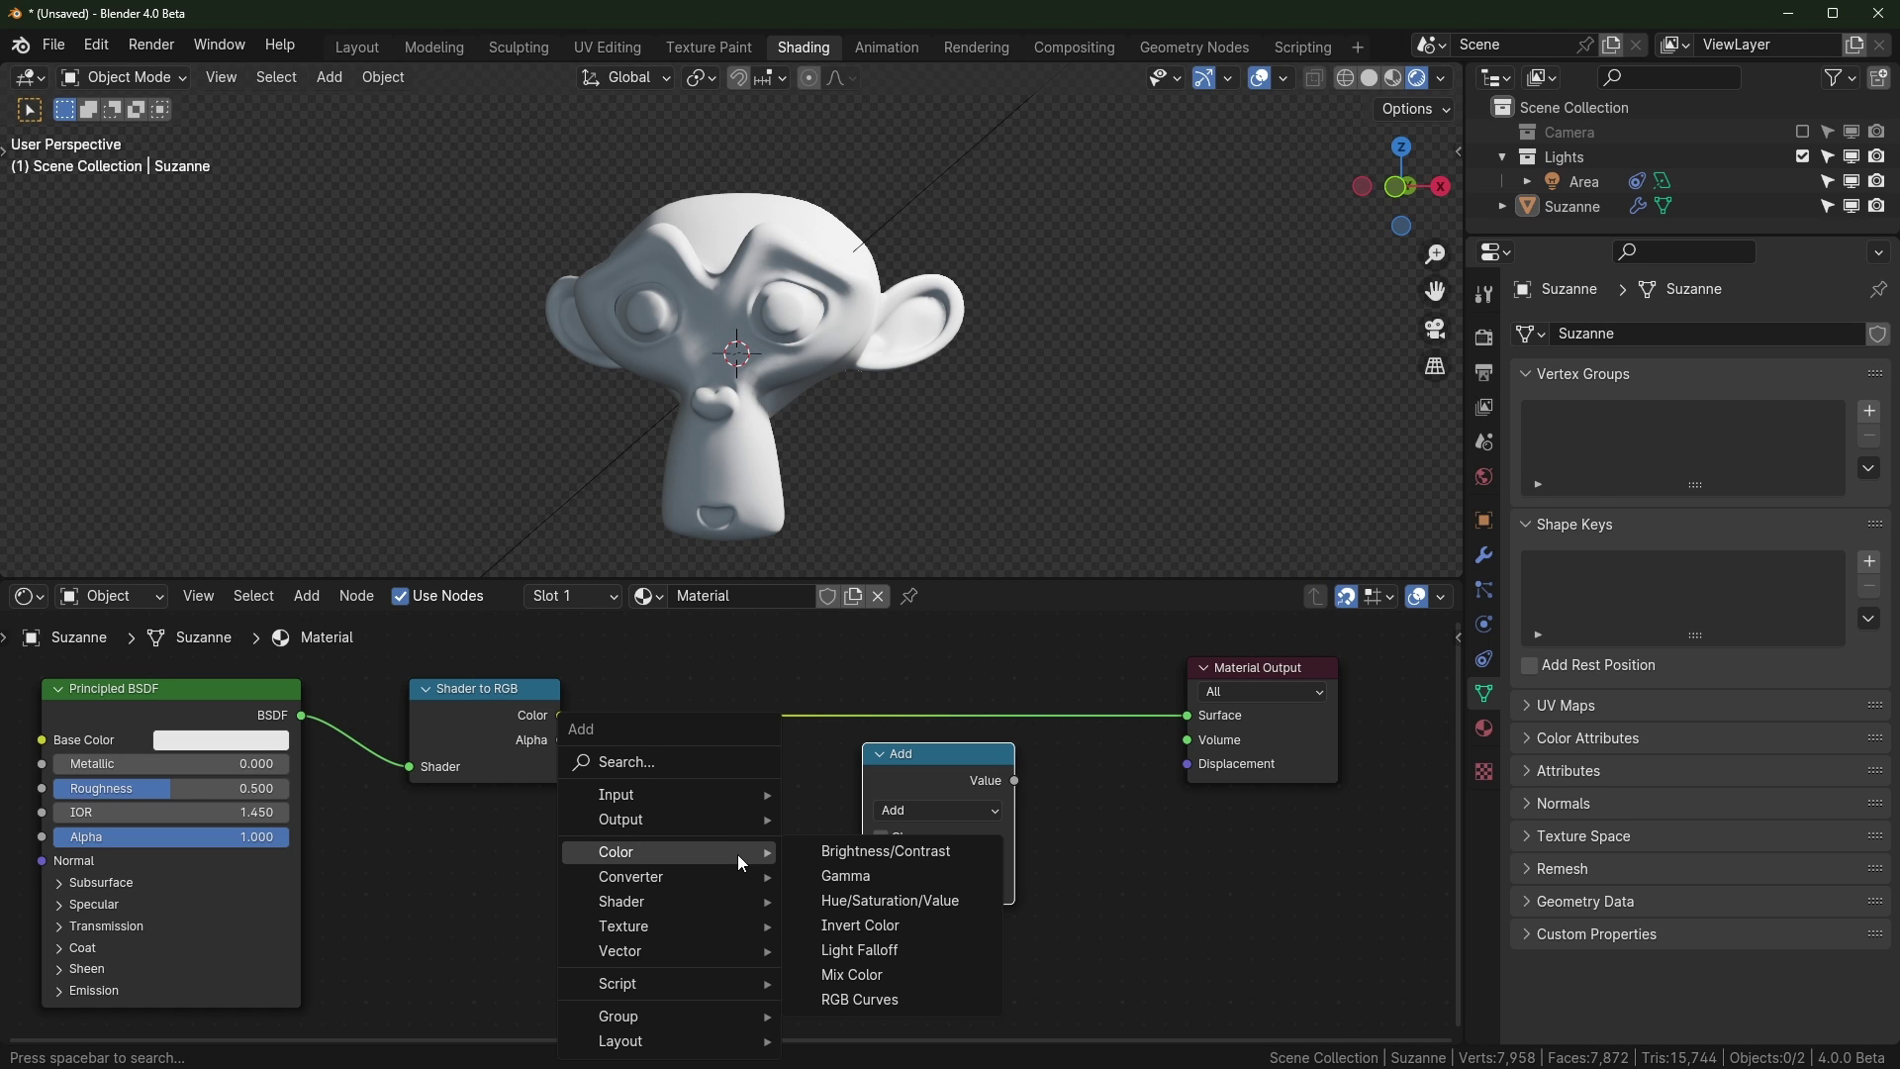
text(wave)
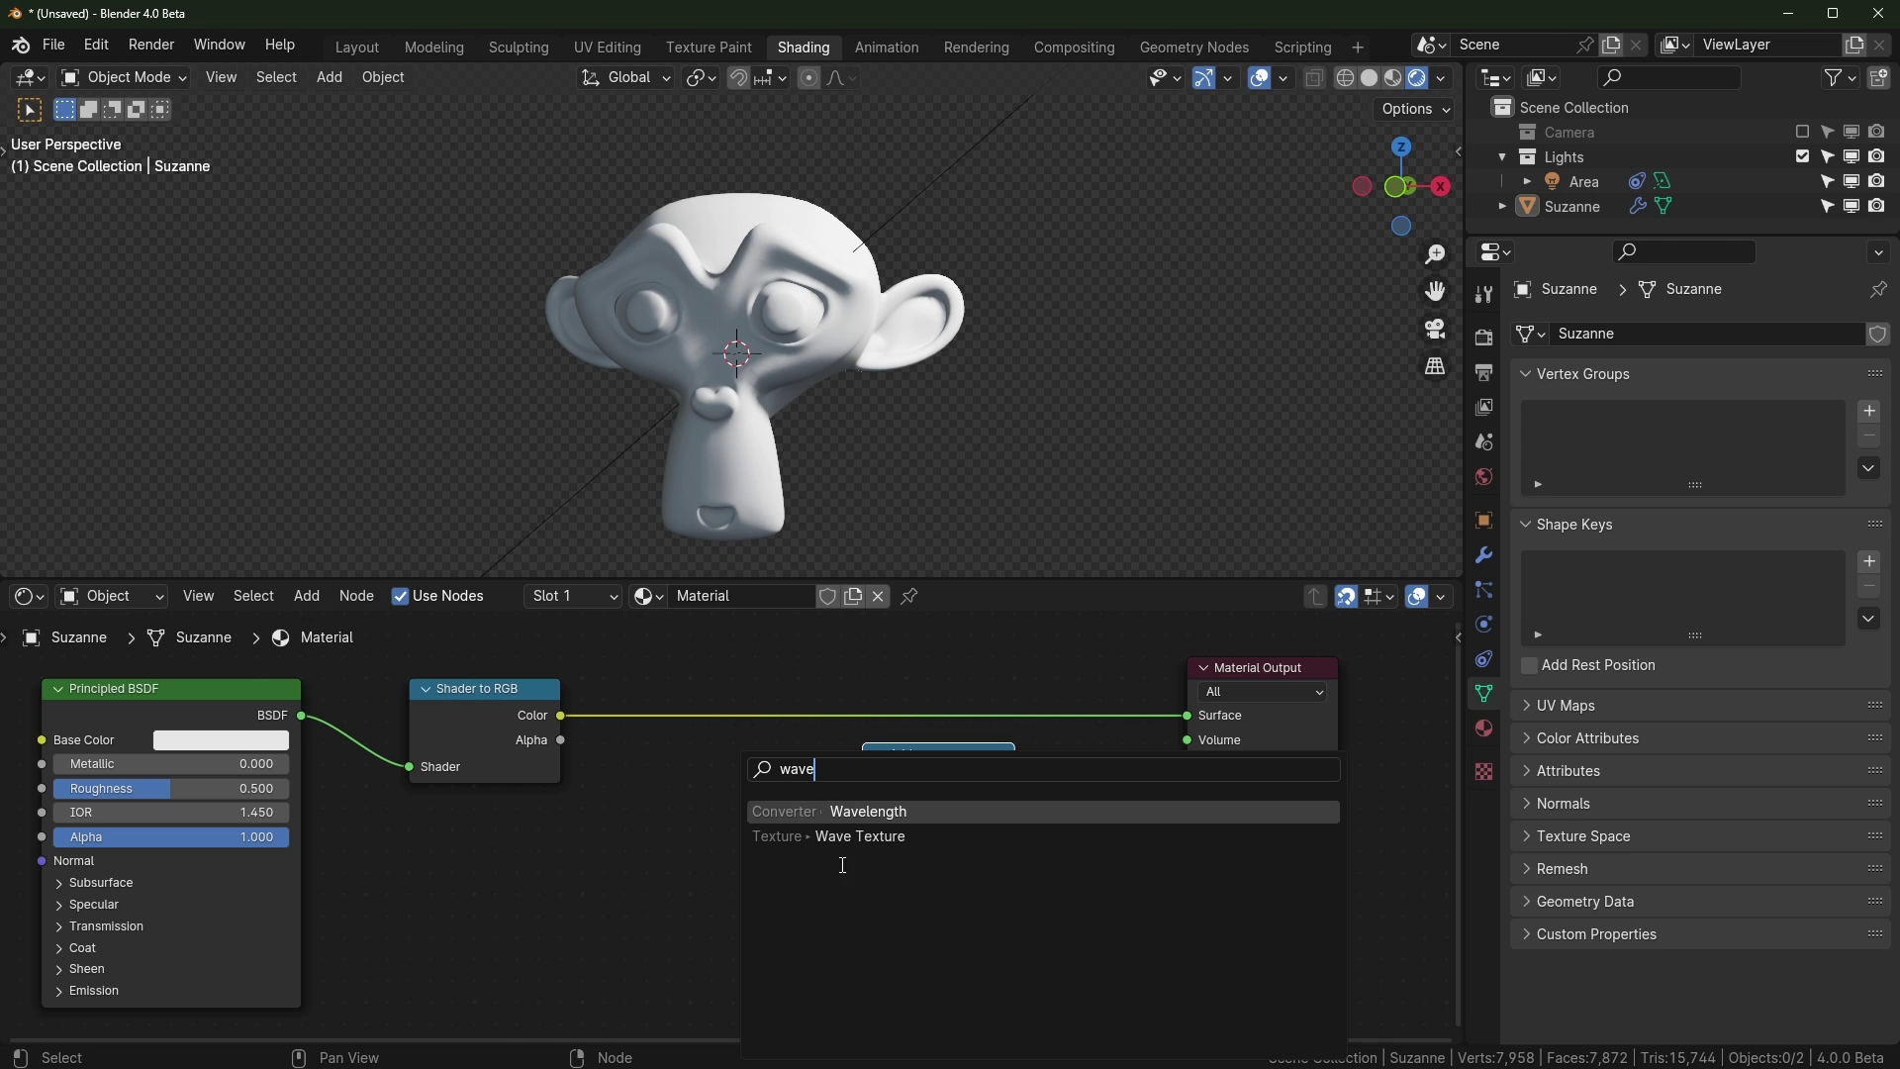
click(841, 836)
click(544, 879)
Insert the Math node between Shader to RGB and Material Output and set its operation to Greater Than
drag(938, 760, 895, 674)
click(889, 723)
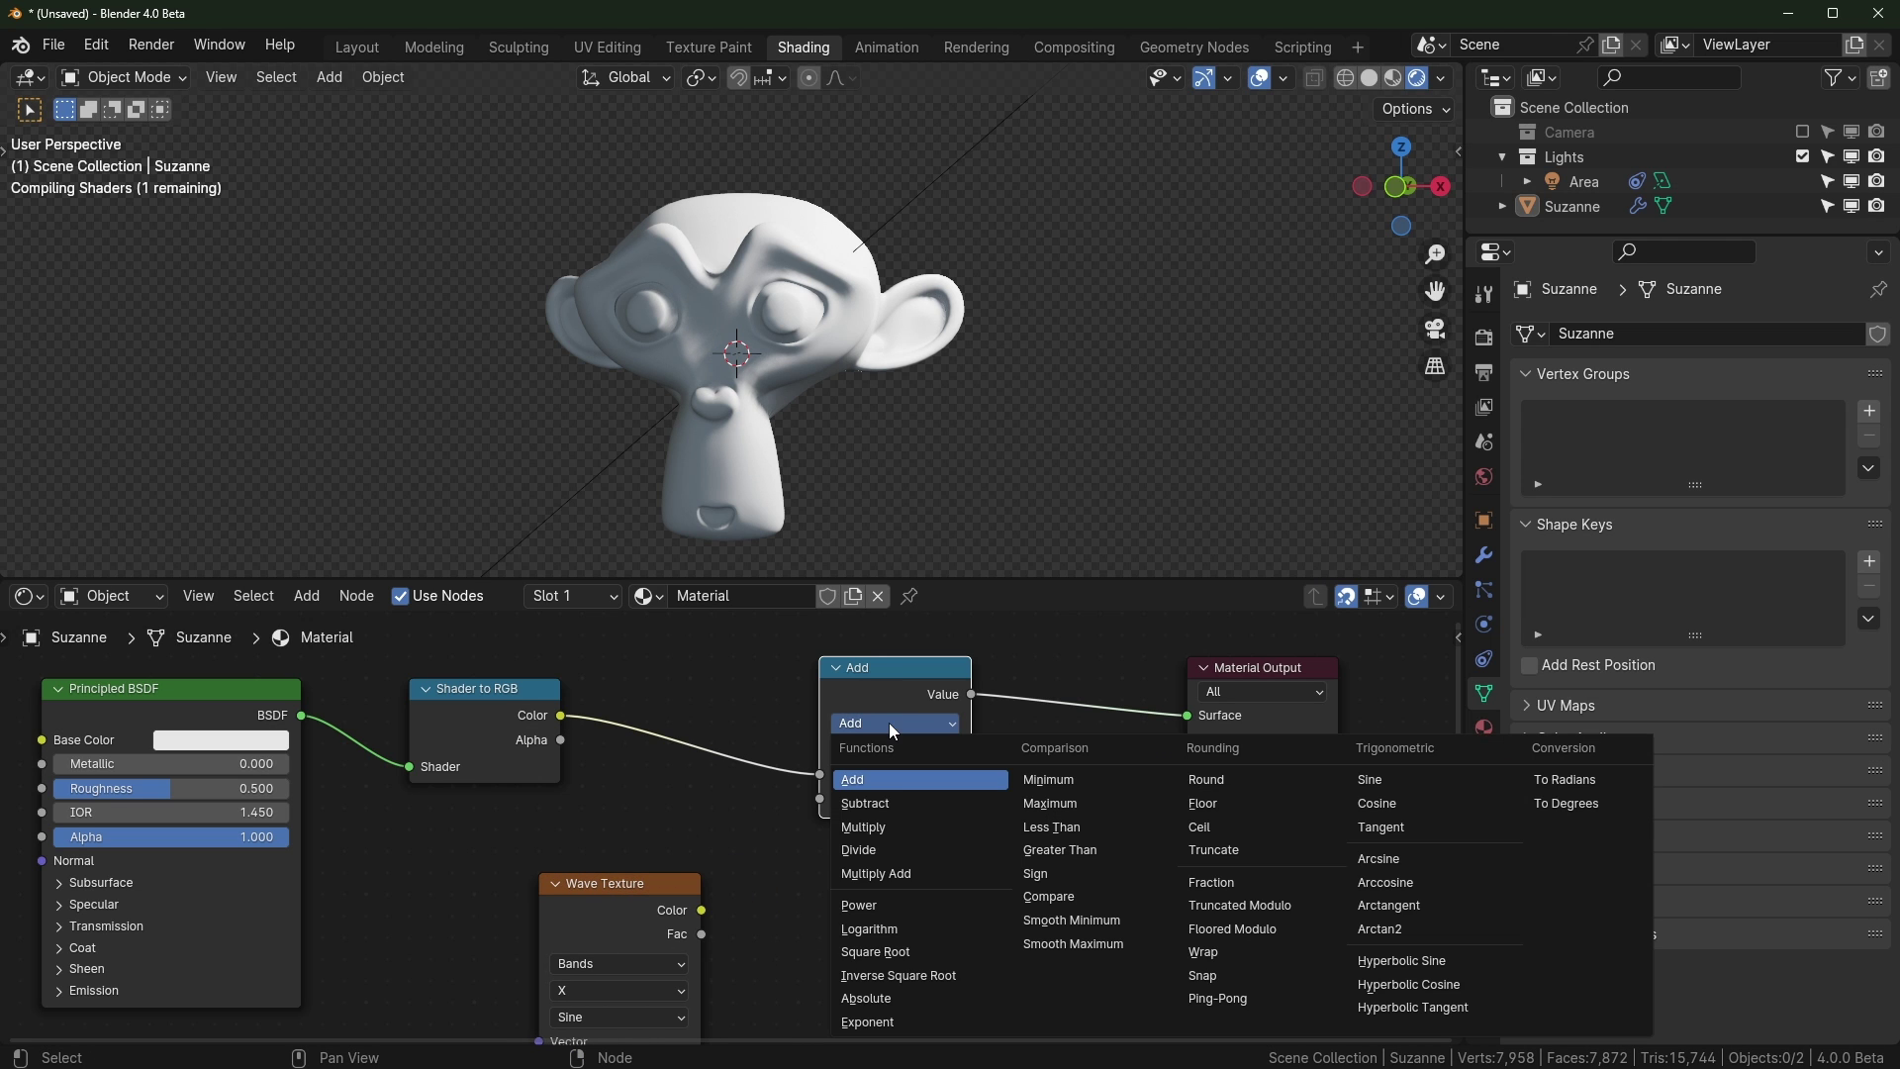
click(1059, 850)
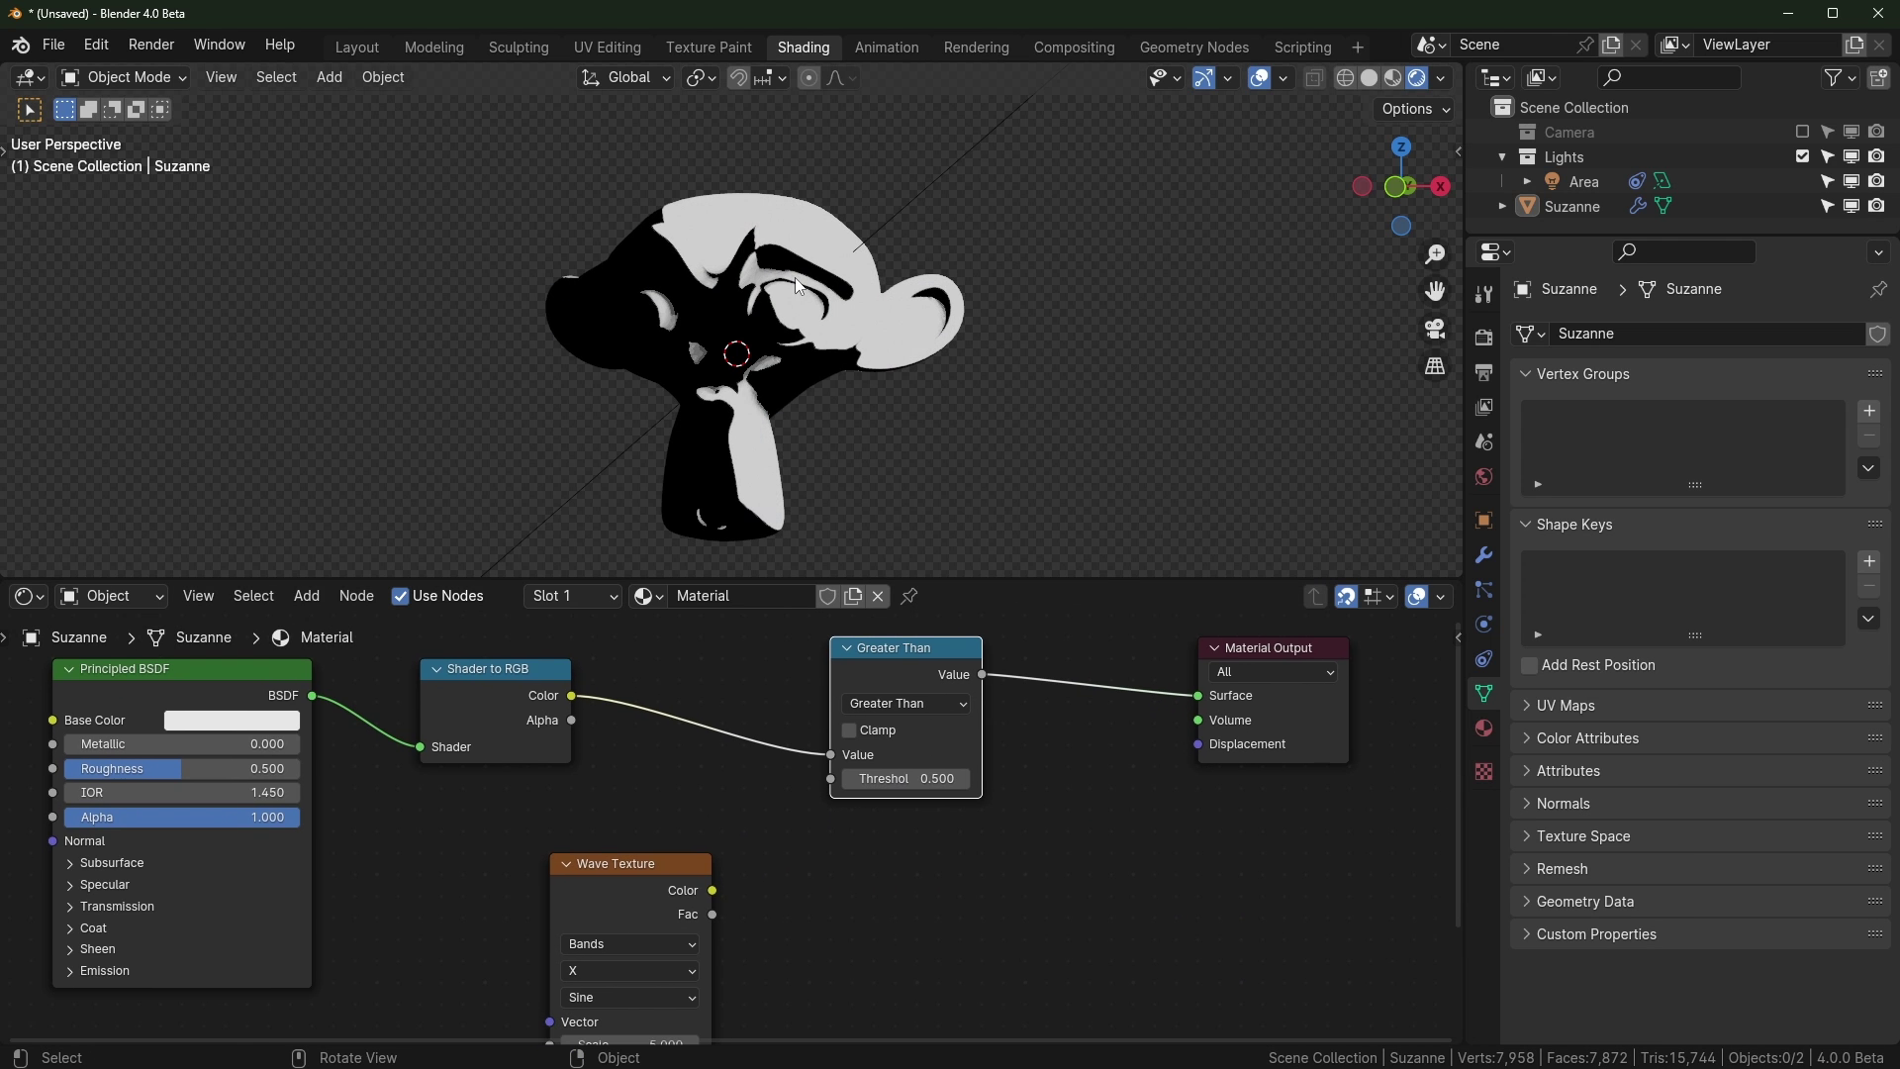
middle_drag(517, 891, 678, 869)
middle_drag(930, 870, 752, 839)
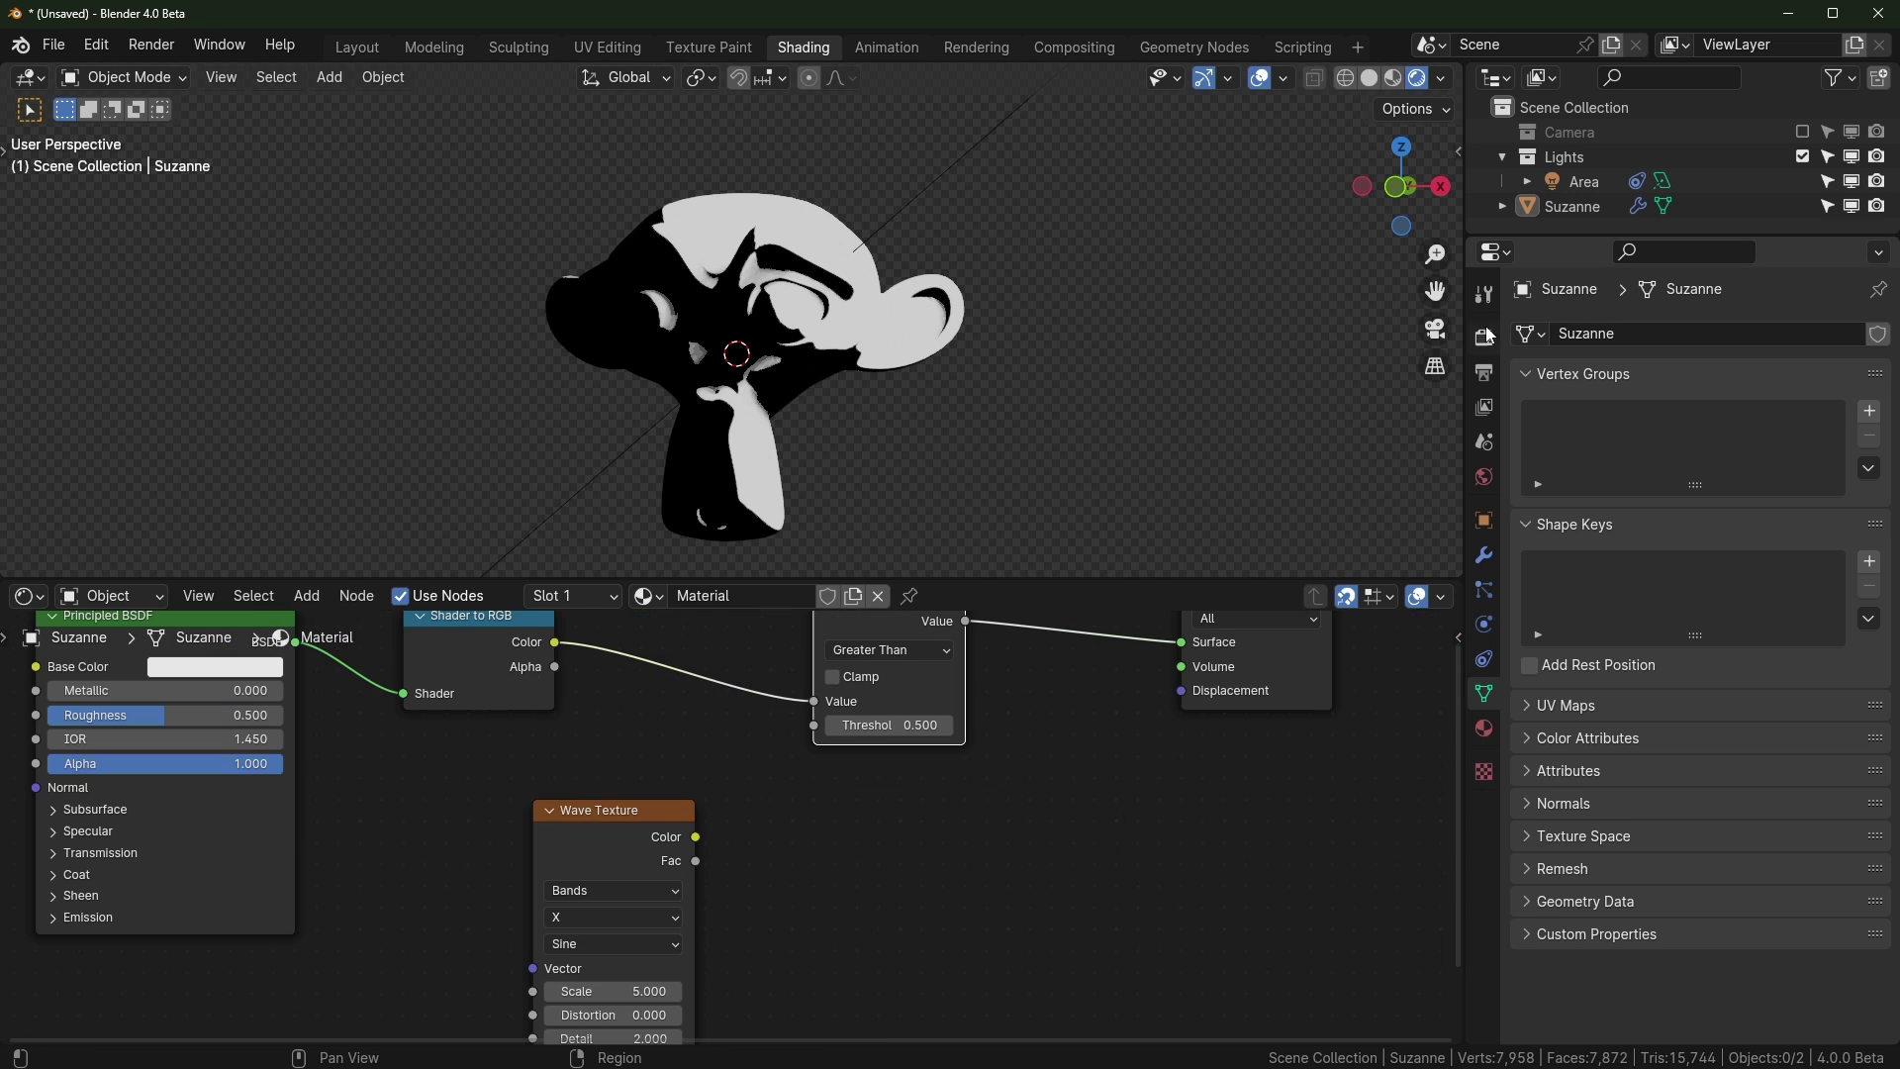
Set the scene's colour management view transform to Standard in the render settings
click(1485, 336)
scroll(1643, 811, down, 10)
click(1530, 1024)
scroll(1570, 982, down, 5)
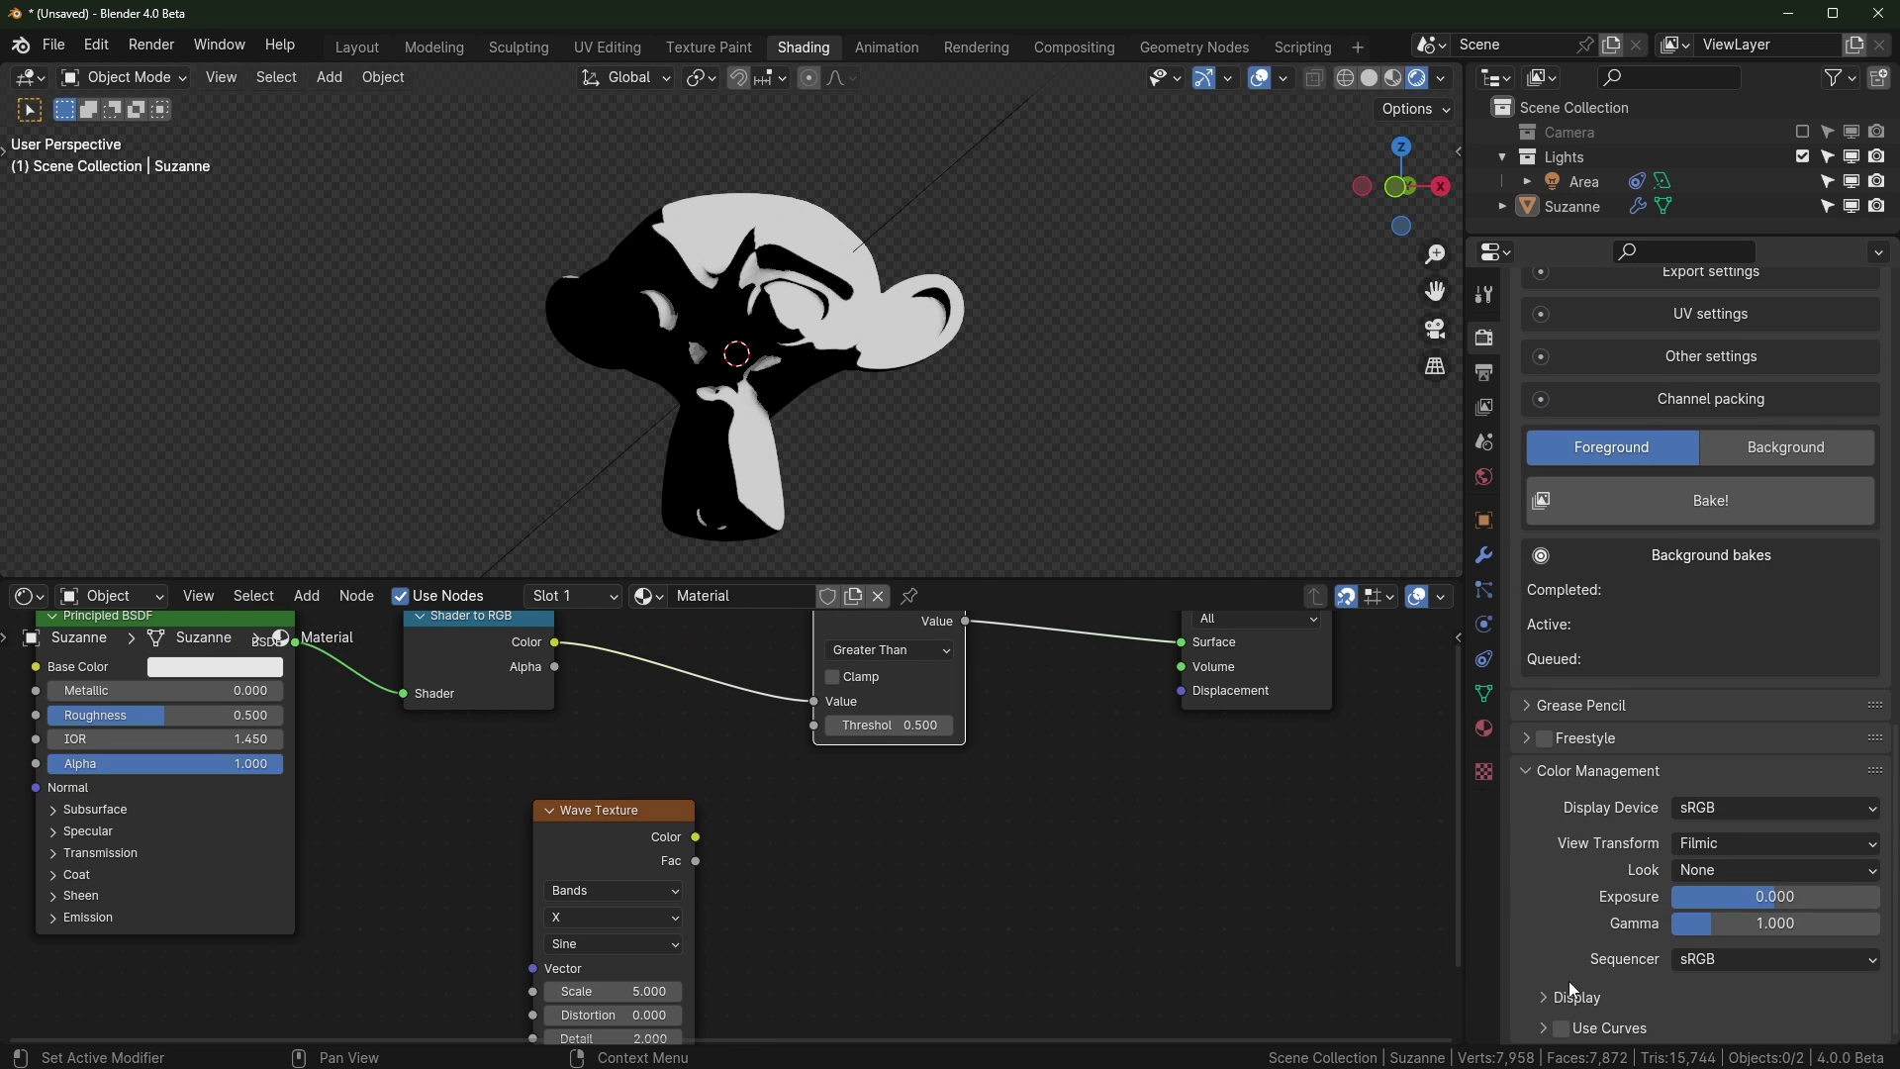
click(1730, 807)
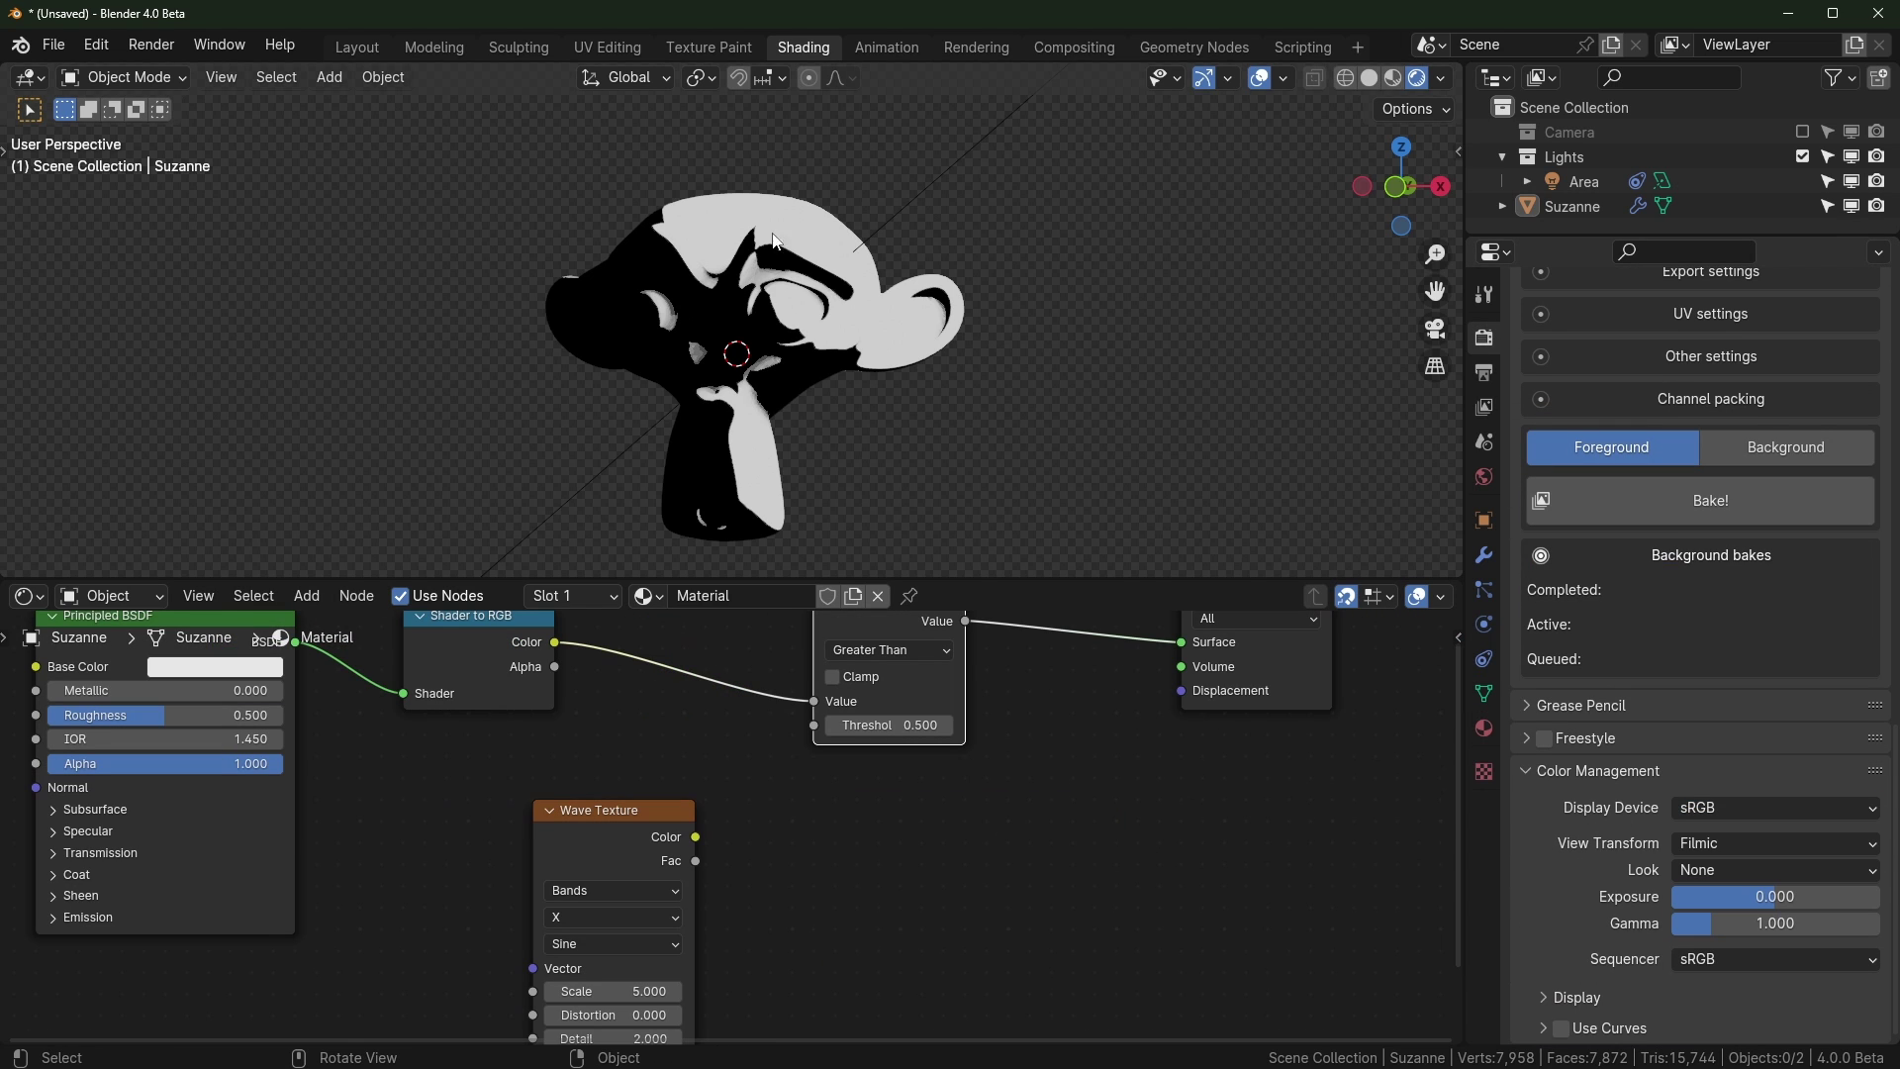
click(1732, 843)
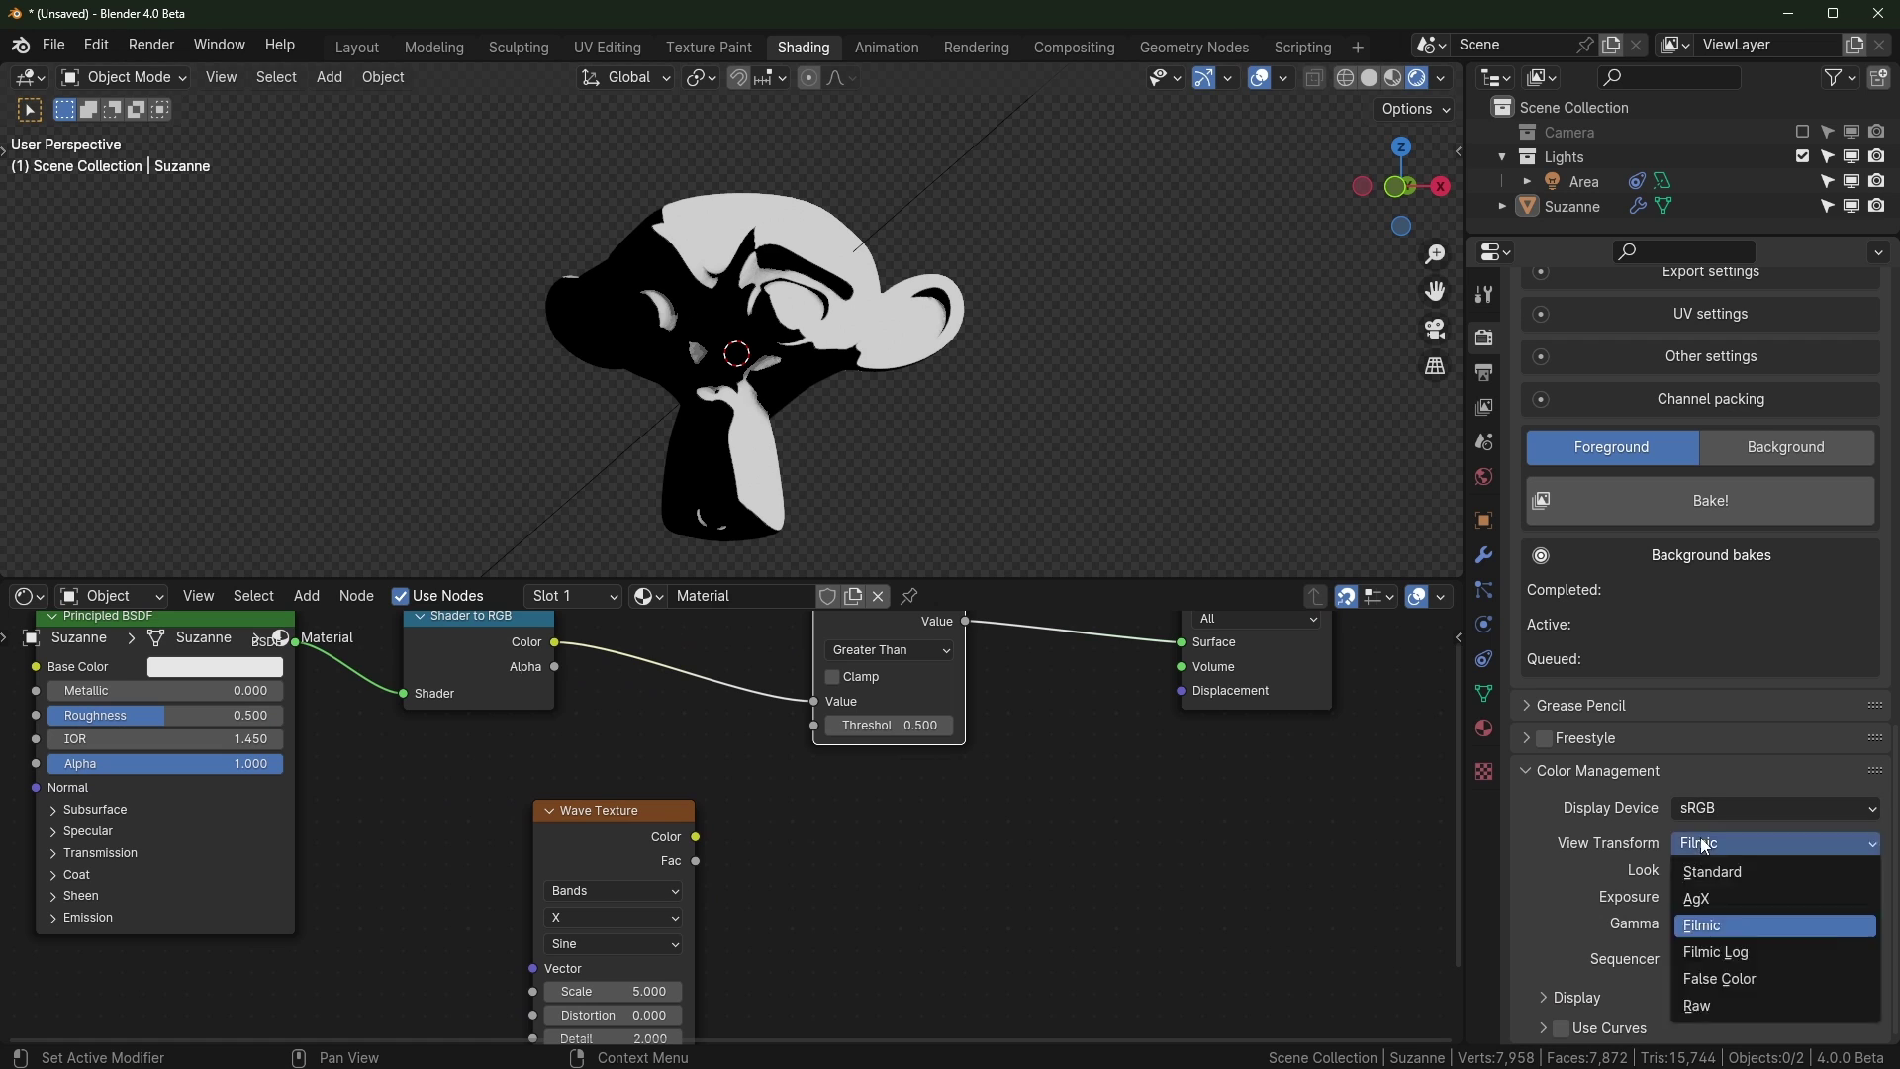
click(1717, 865)
Add a Camera Data node beside the Wave Texture and link its View Vector to the Wave Texture's Vector input
middle_drag(832, 857, 605, 773)
drag(812, 822, 725, 778)
drag(661, 906, 492, 905)
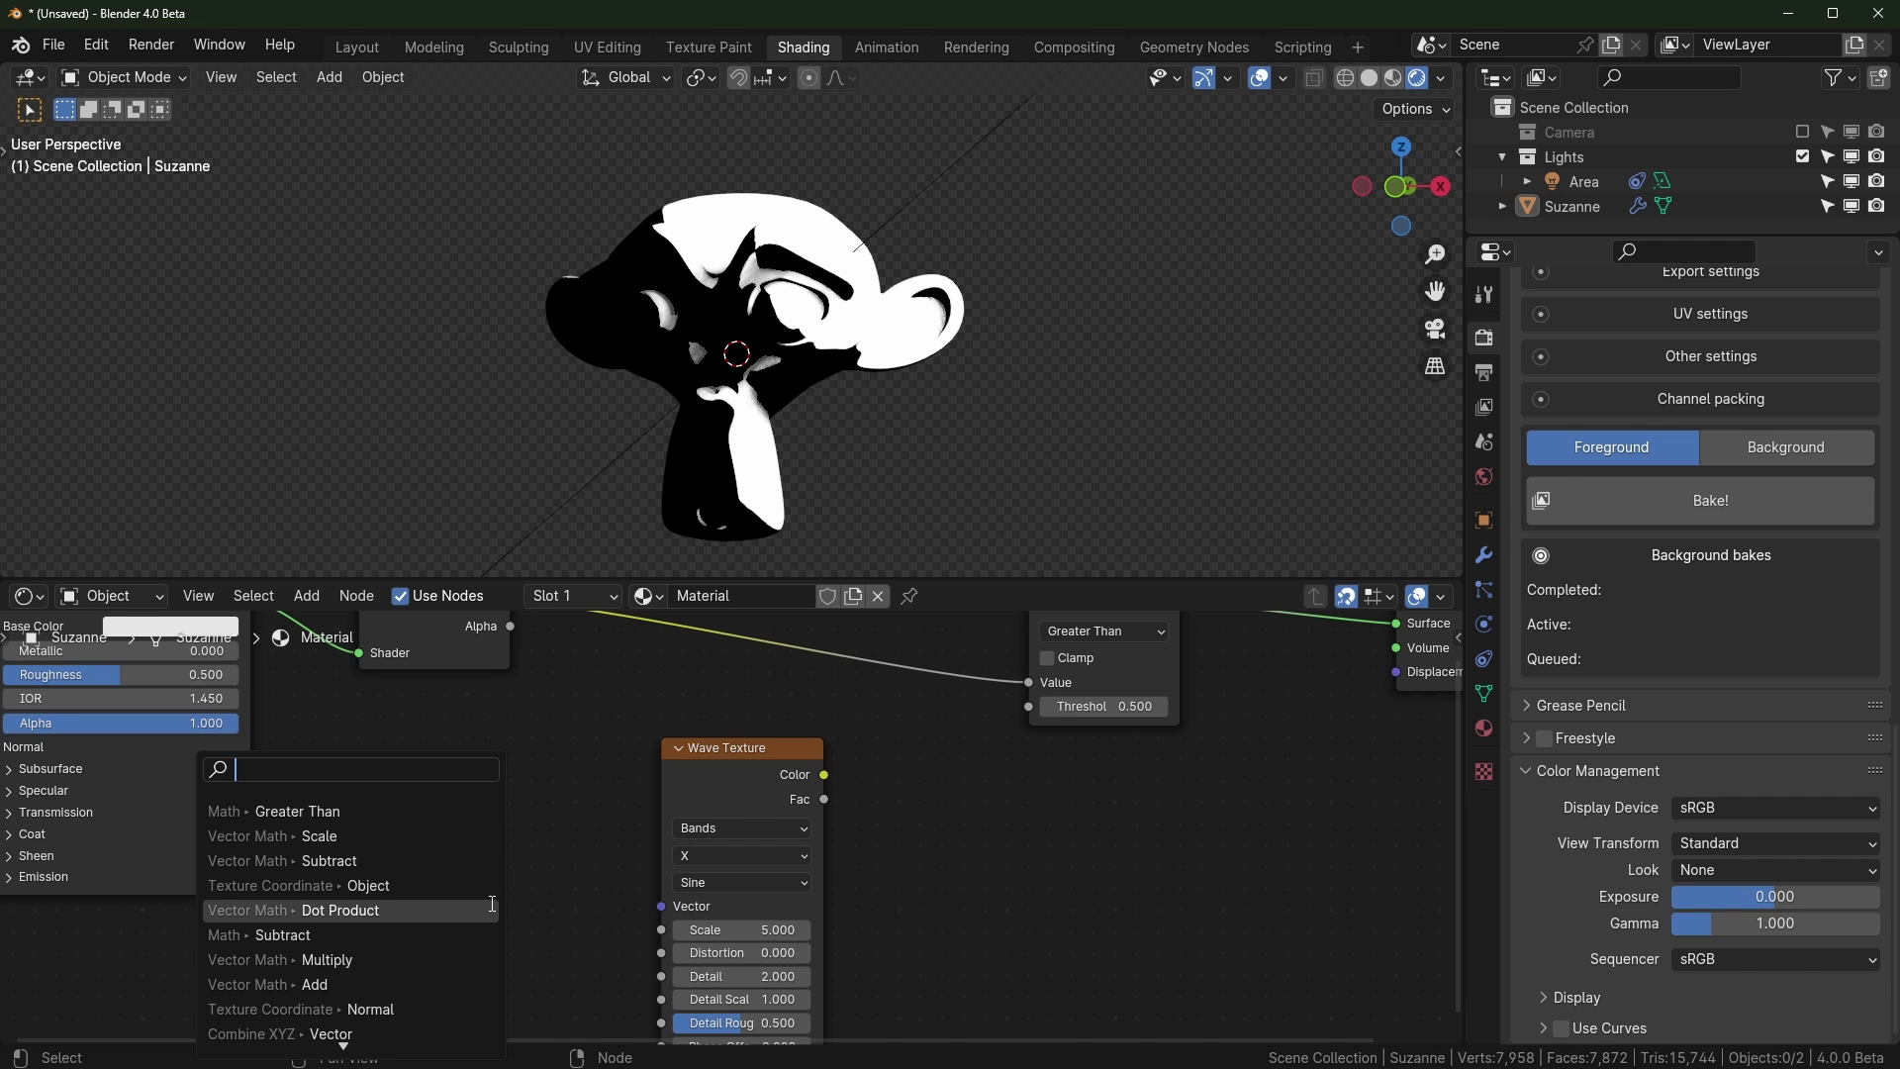
text(camera)
key(Return)
click(364, 807)
drag(510, 840, 661, 906)
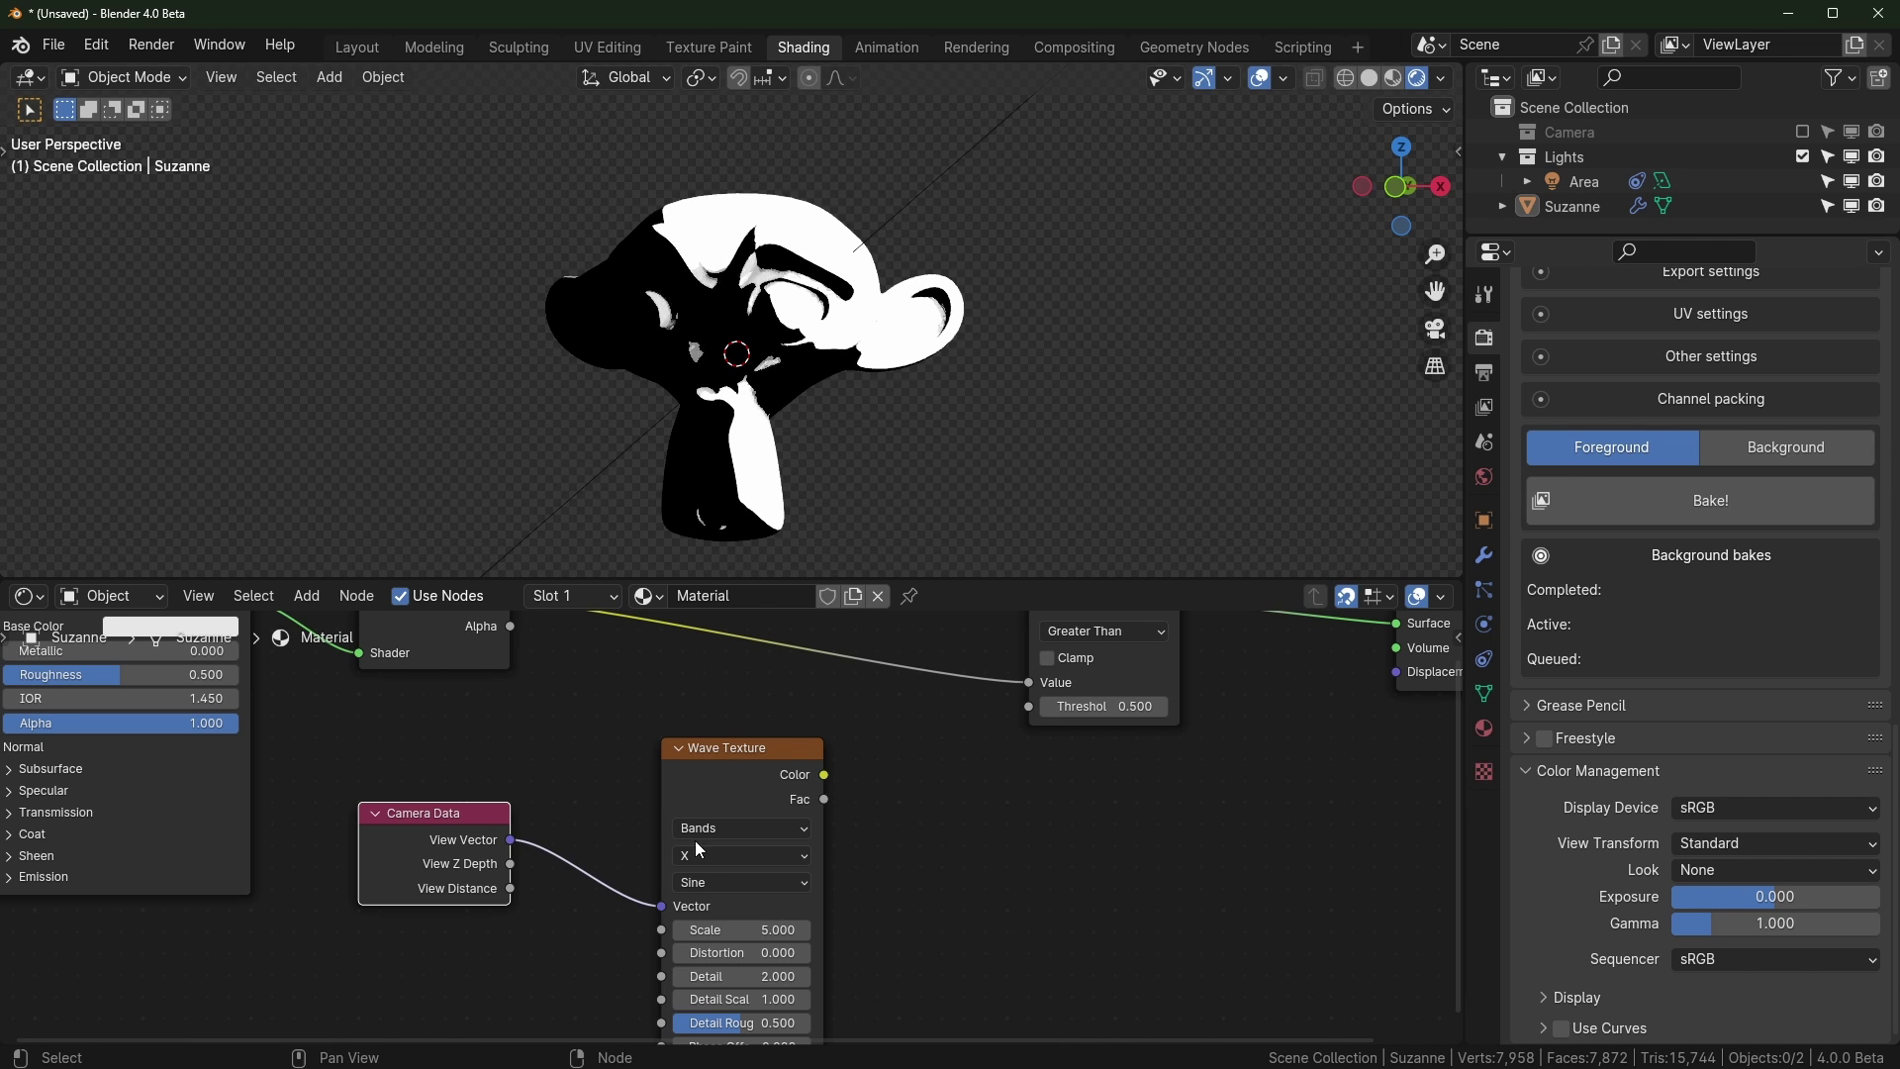
Add a Mix node from the Wave Texture's Fac output and set its data type to Float
drag(734, 748, 626, 727)
middle_drag(717, 763, 605, 800)
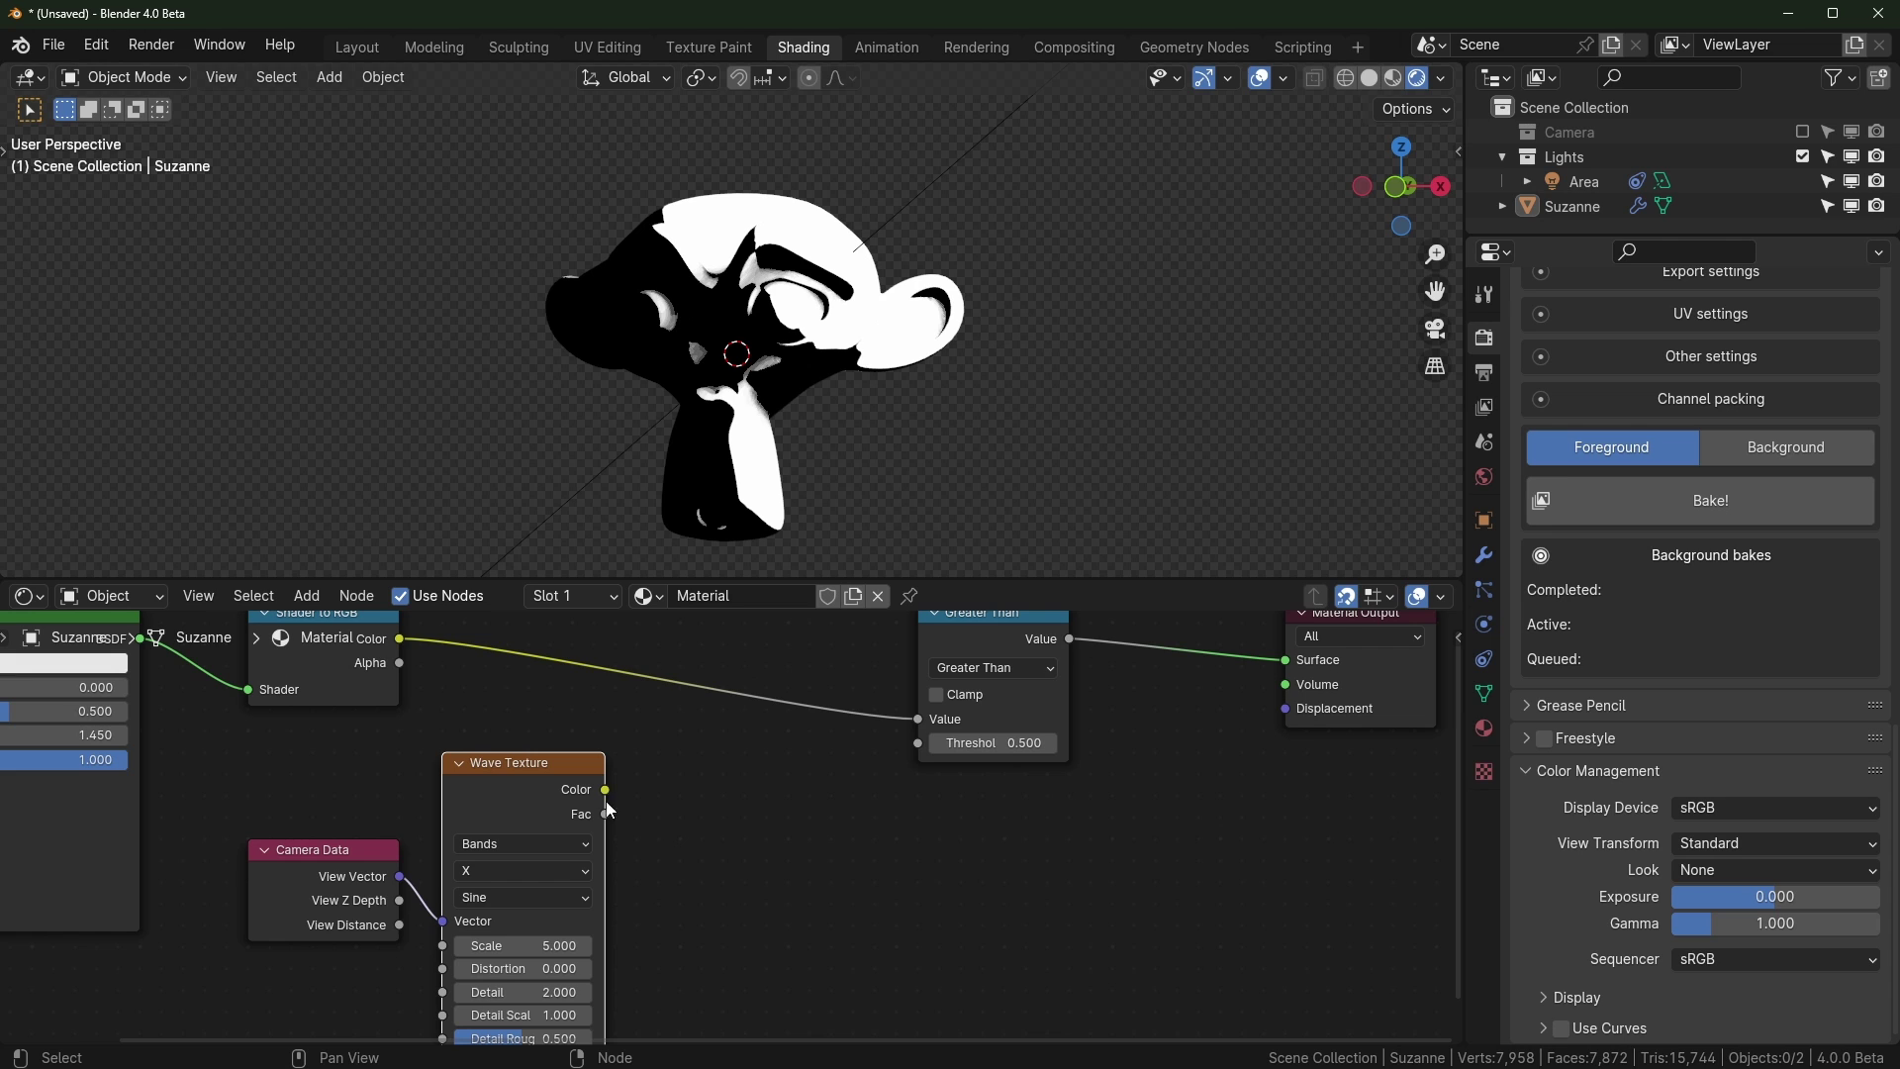
drag(607, 814, 732, 804)
text(mix)
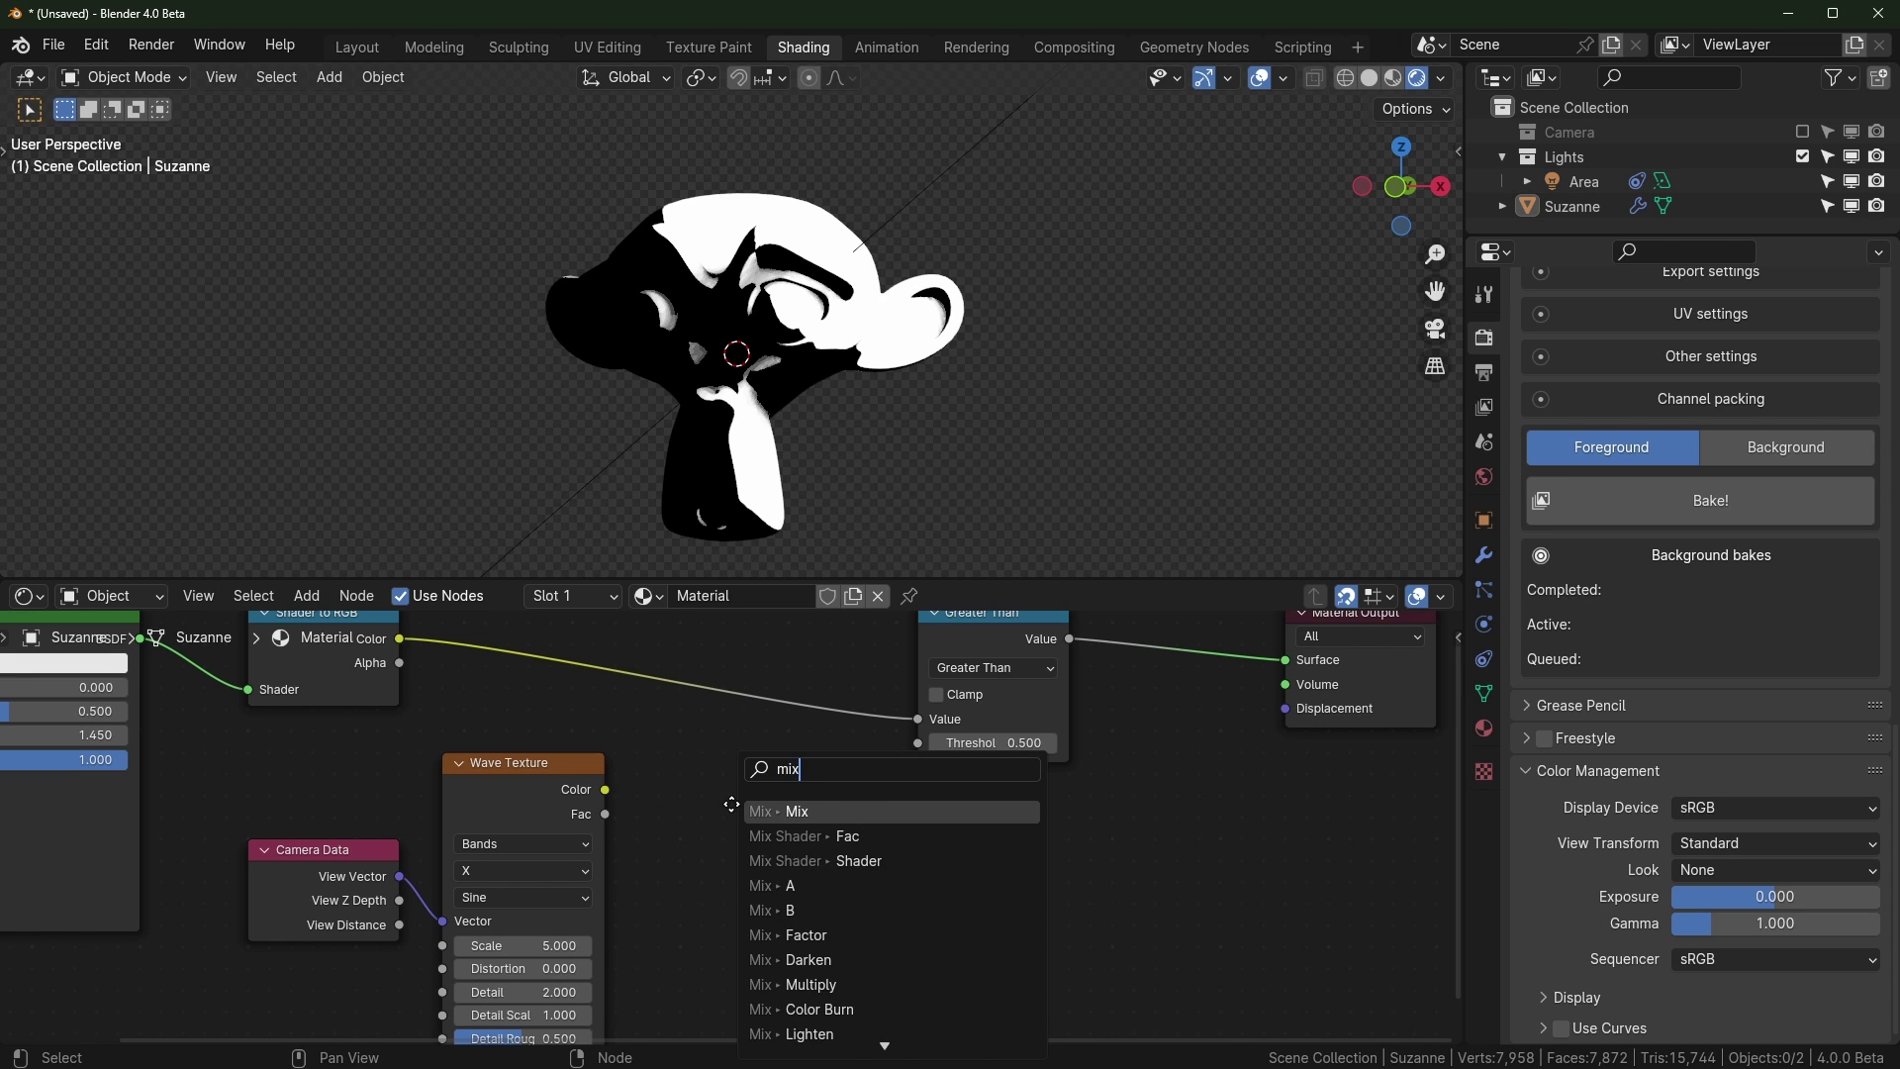
key(Return)
click(731, 803)
click(756, 821)
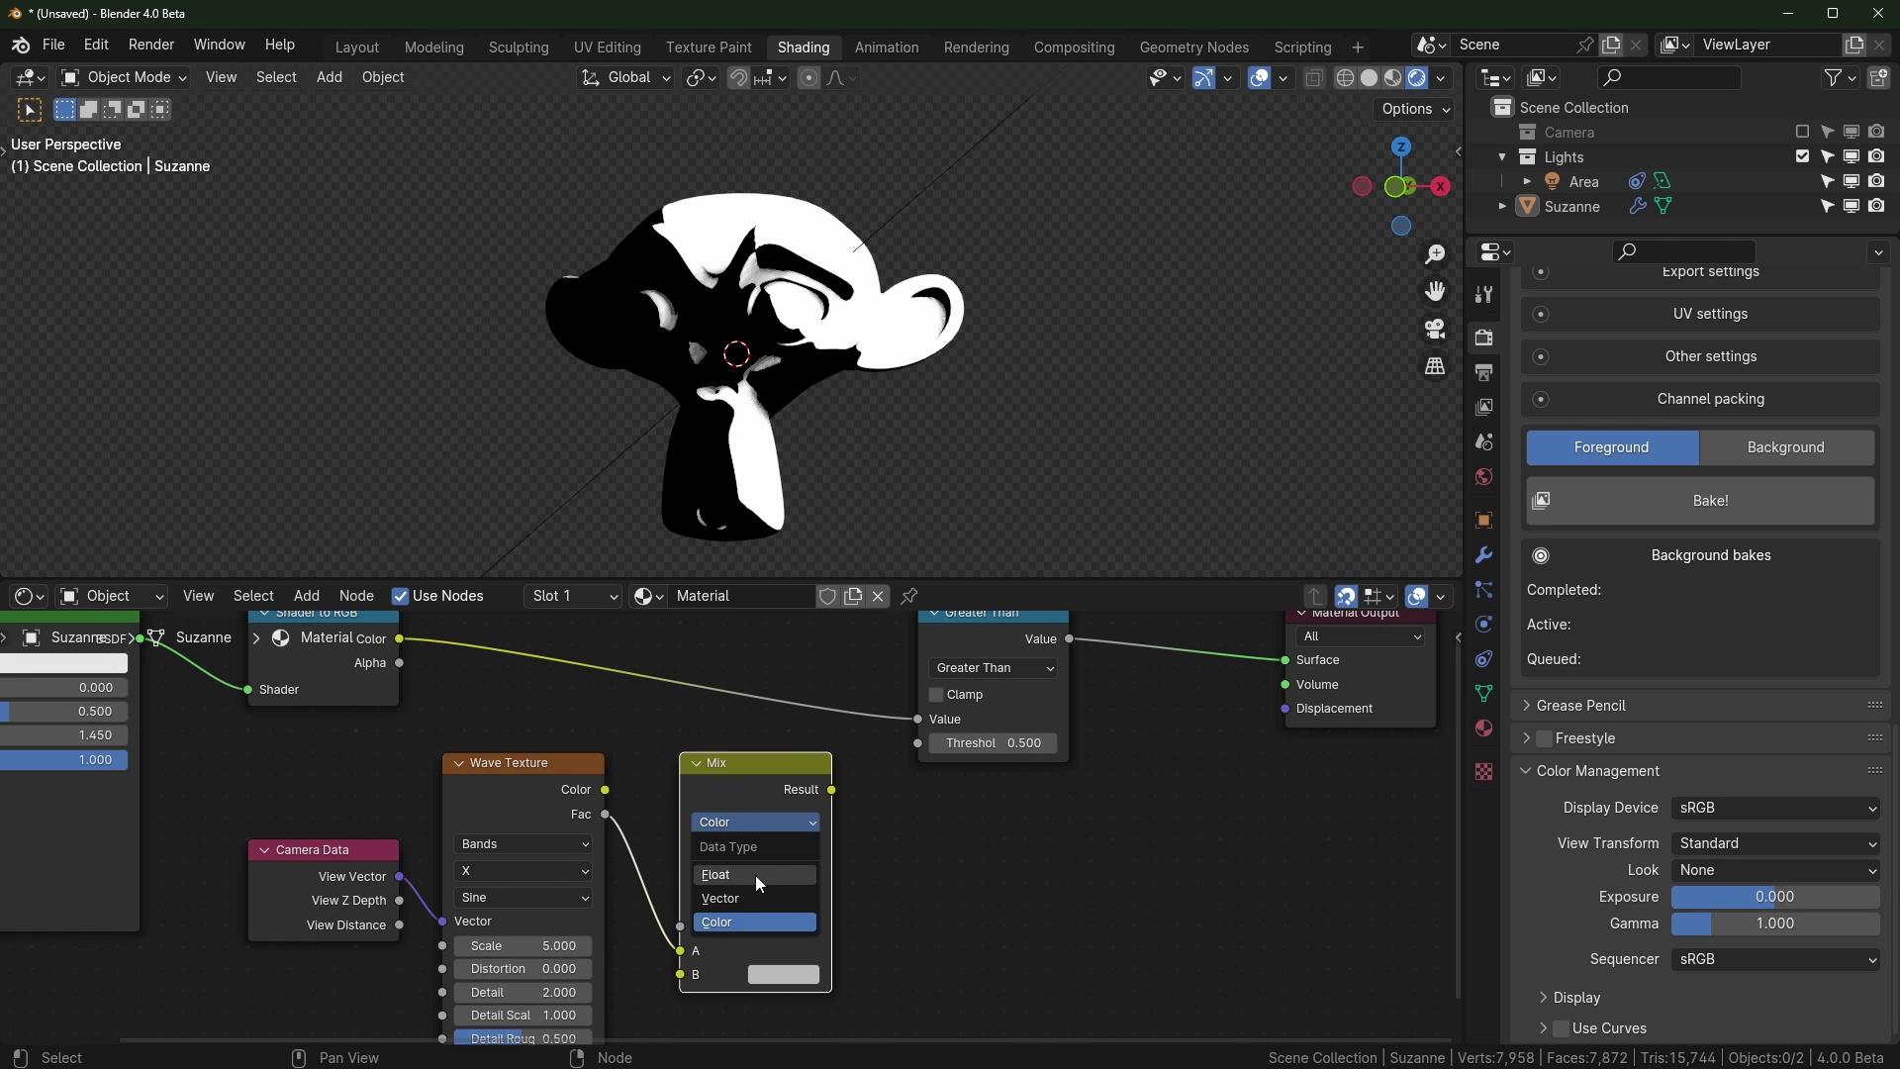
click(756, 875)
Link the Wave Texture's Fac to the Mix node's Factor and the Mix Result to the Greater Than node's Threshold
drag(605, 814, 679, 869)
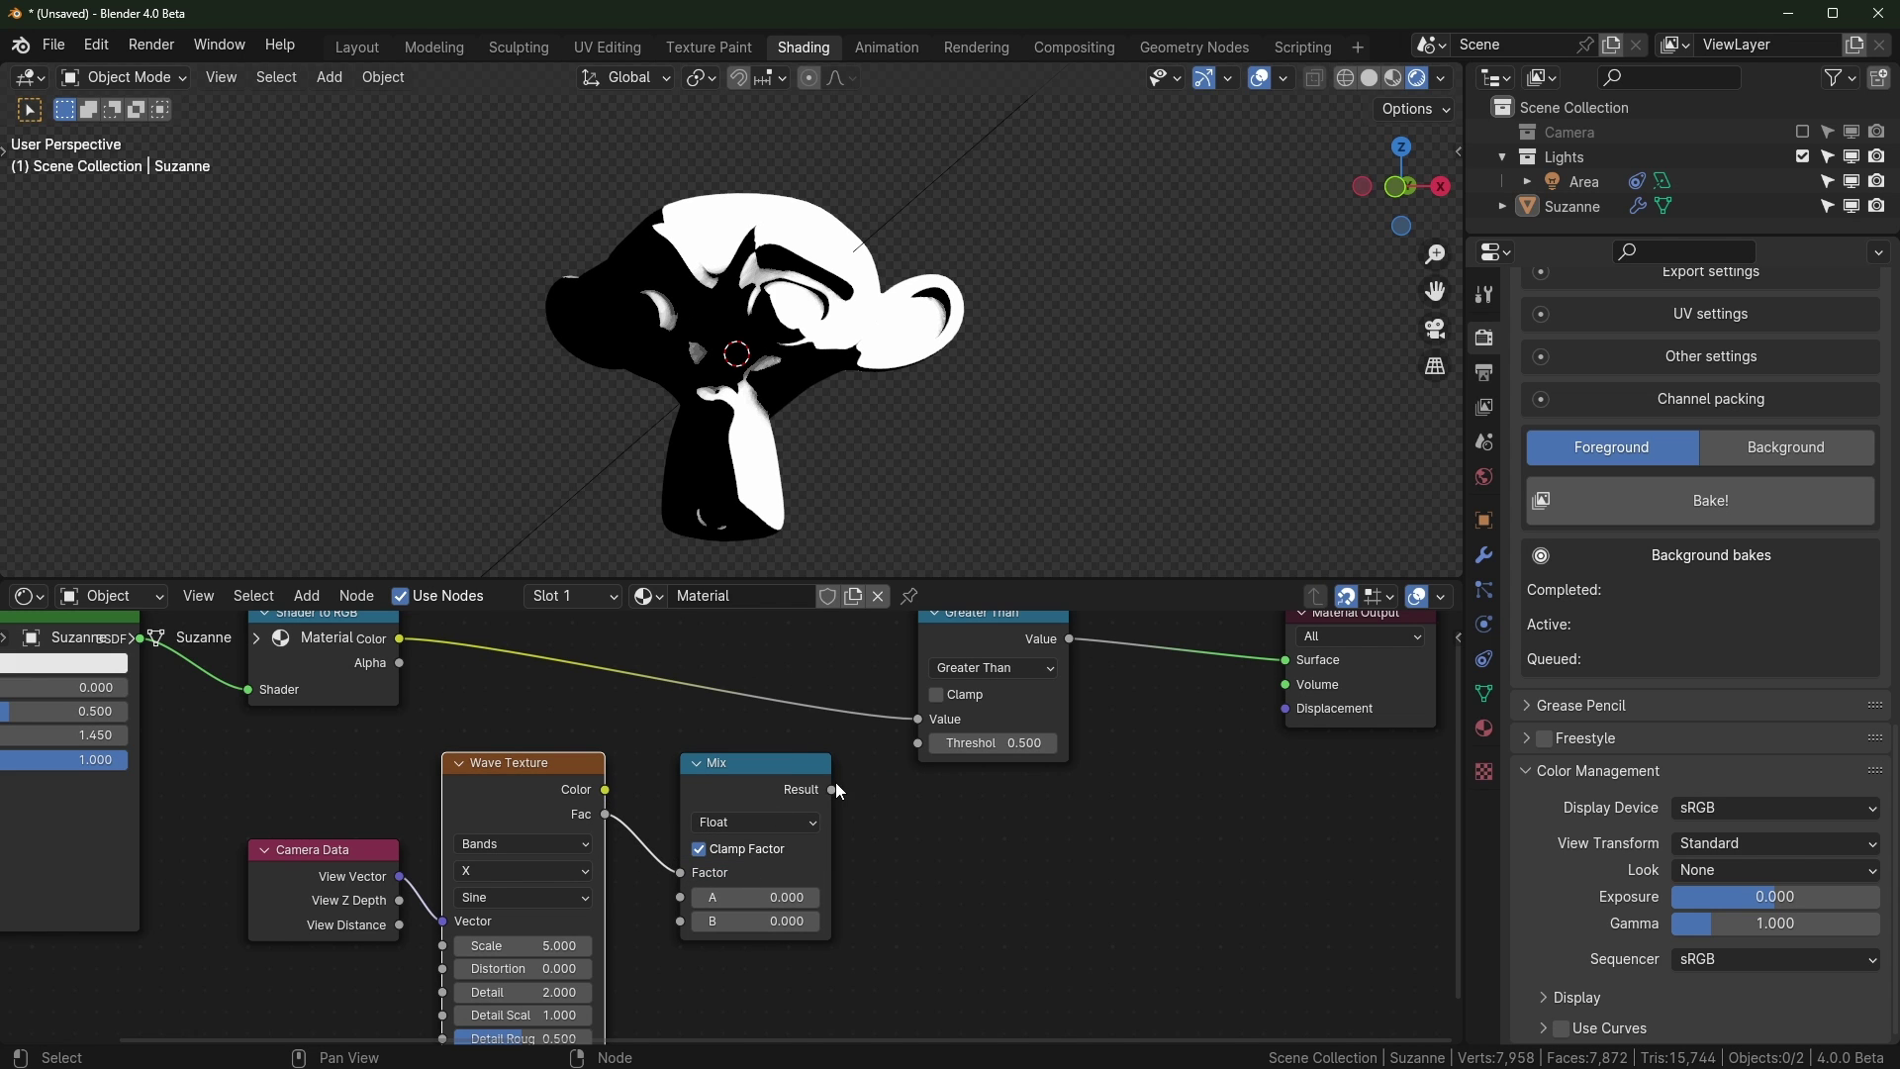
drag(834, 788, 919, 743)
scroll(881, 477, up, 2)
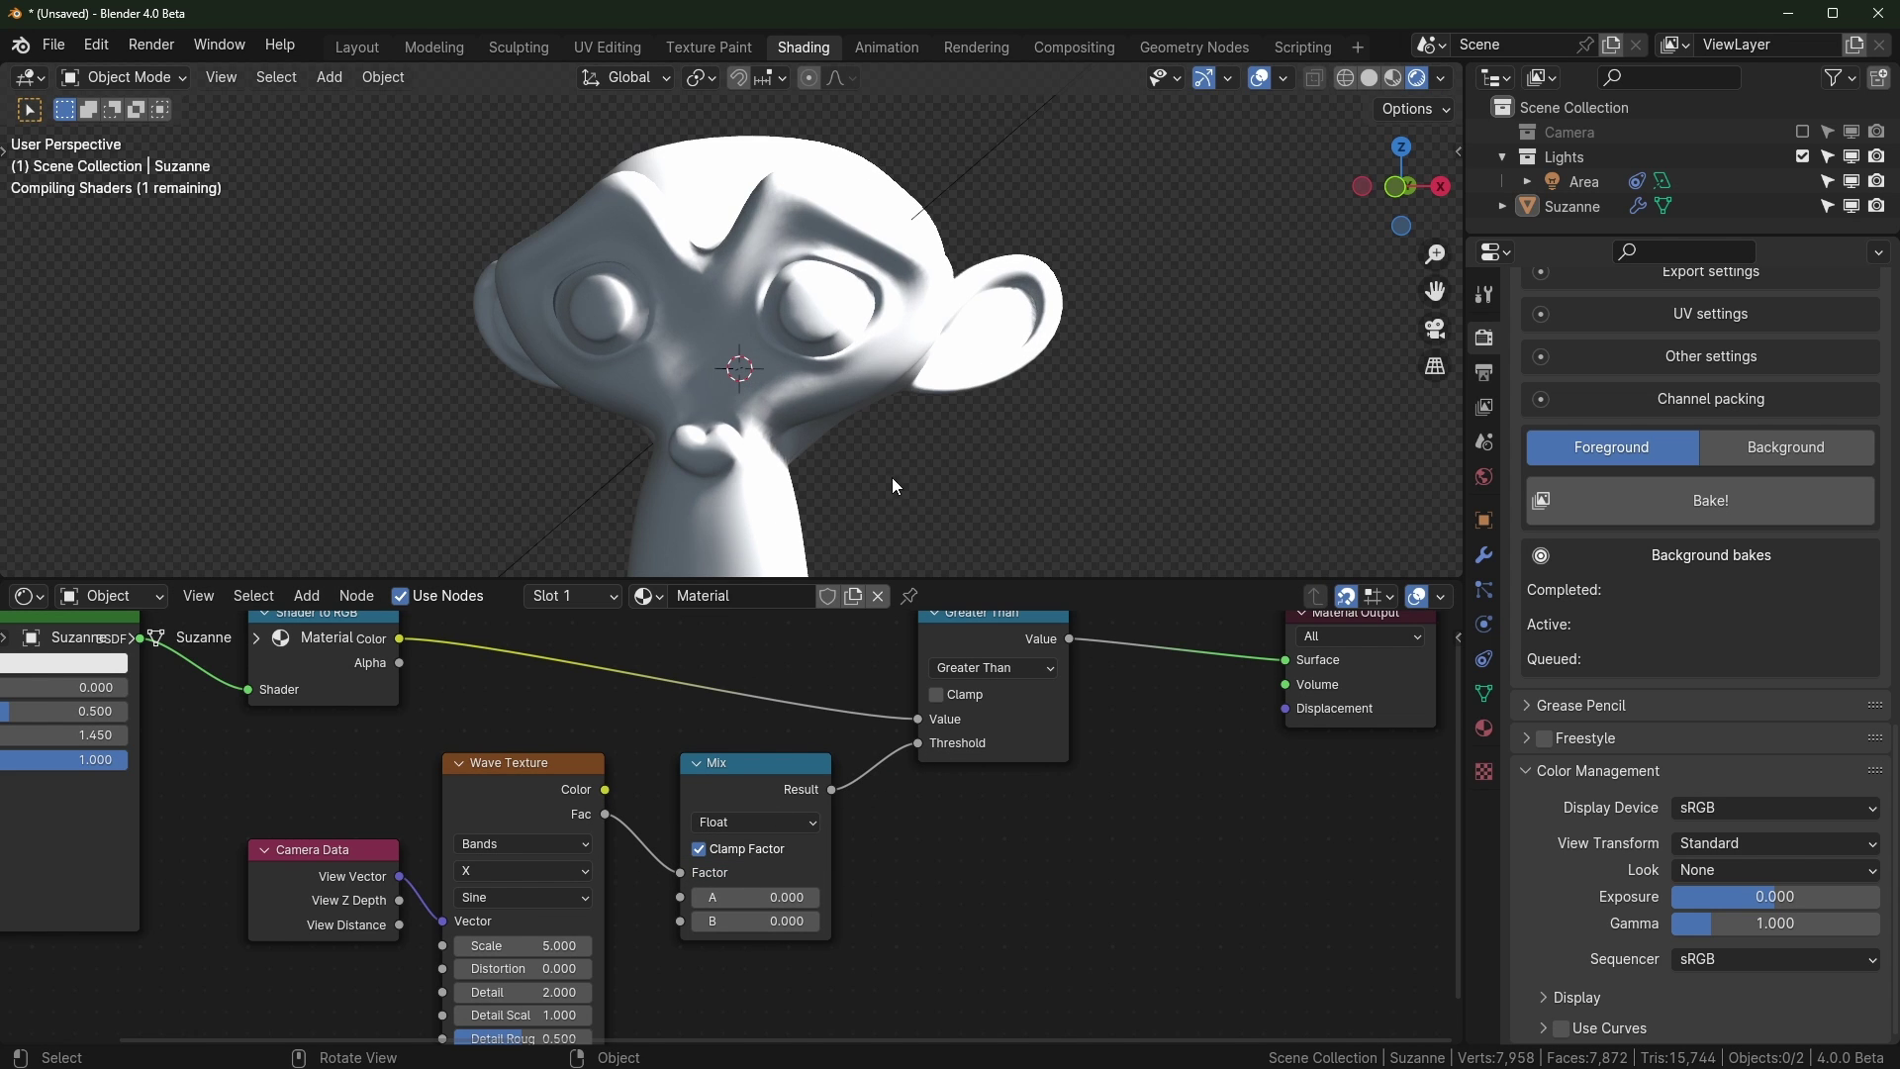
middle_drag(893, 477, 901, 478)
Set the Mix node's A to -0.020 and B to 0.240, and the Wave Texture's Scale to 38
middle_drag(757, 897, 802, 880)
mouse_move(800, 904)
mouse_down()
mouse_move(848, 905)
mouse_move(790, 881)
mouse_up()
middle_drag(593, 914, 633, 856)
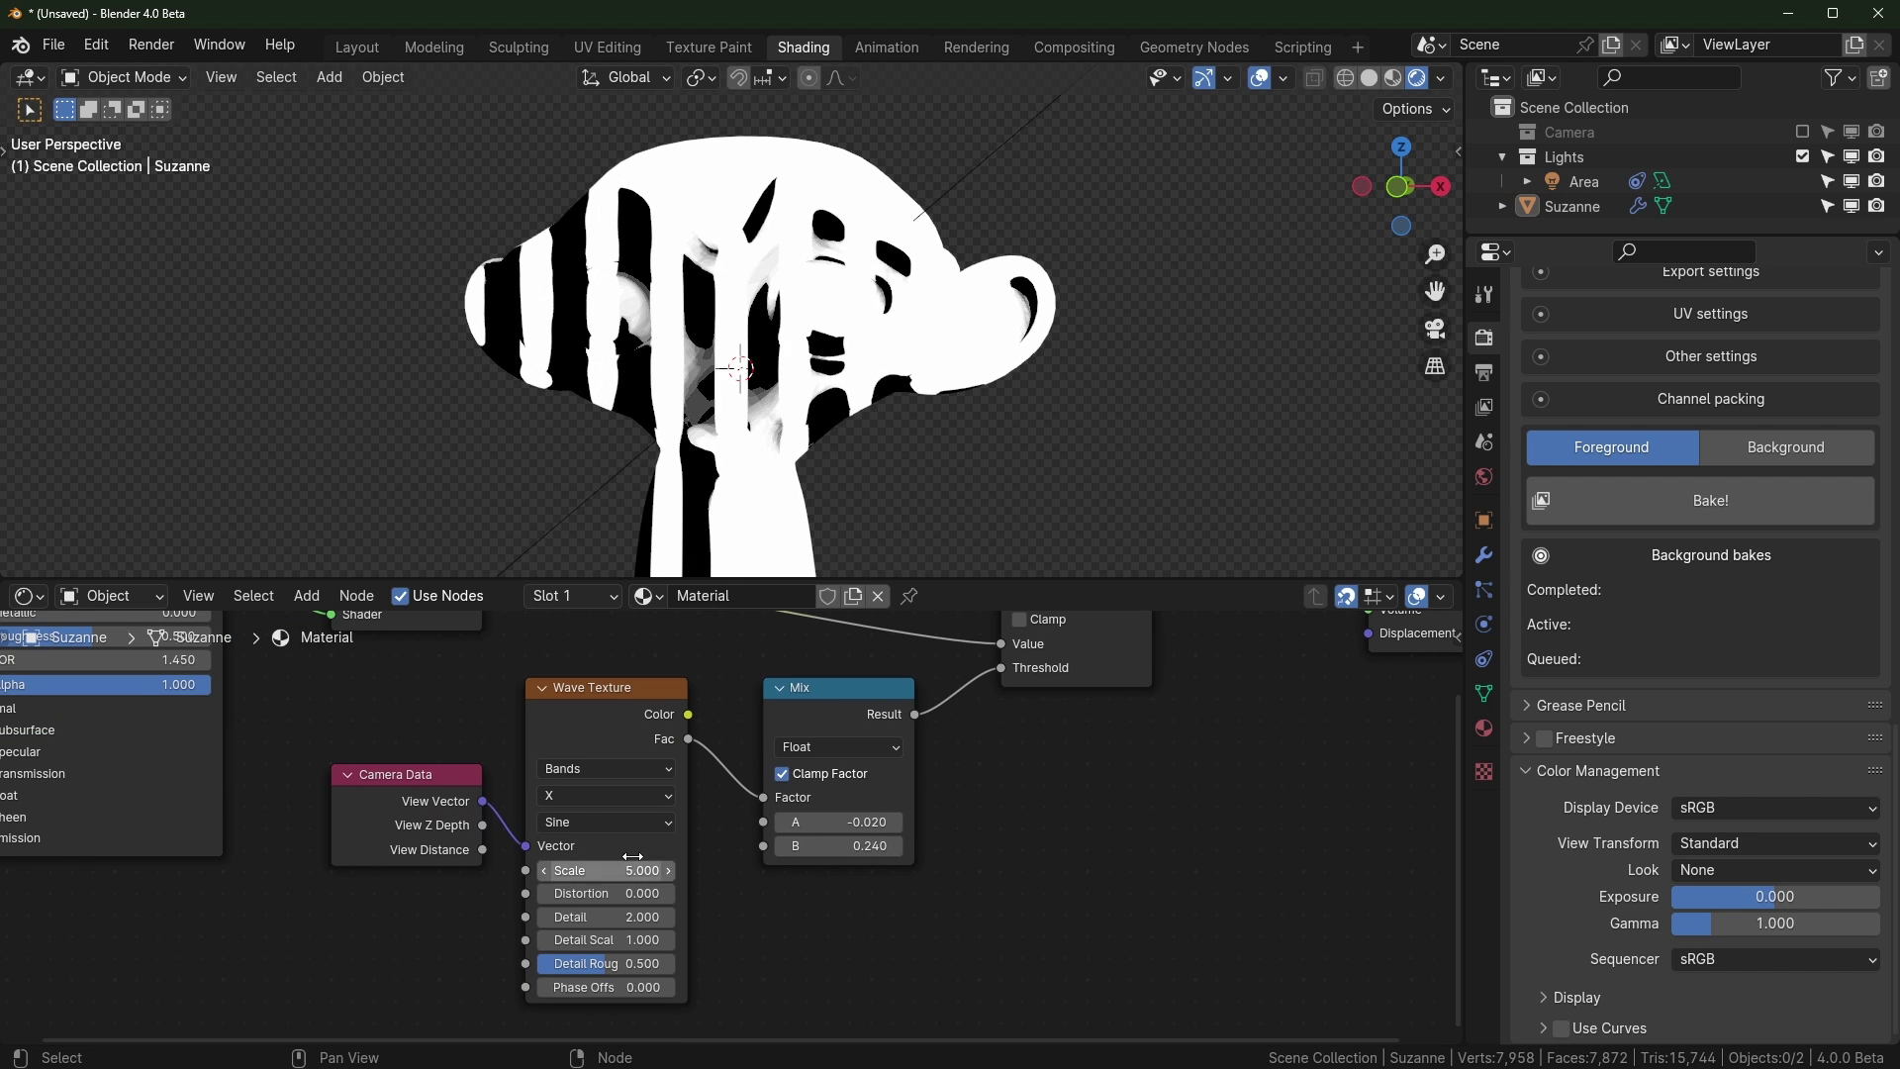
drag(632, 870, 673, 870)
Space out the Camera Data and Wave Texture nodes and insert a Mapping node between them
scroll(335, 900, down, 4)
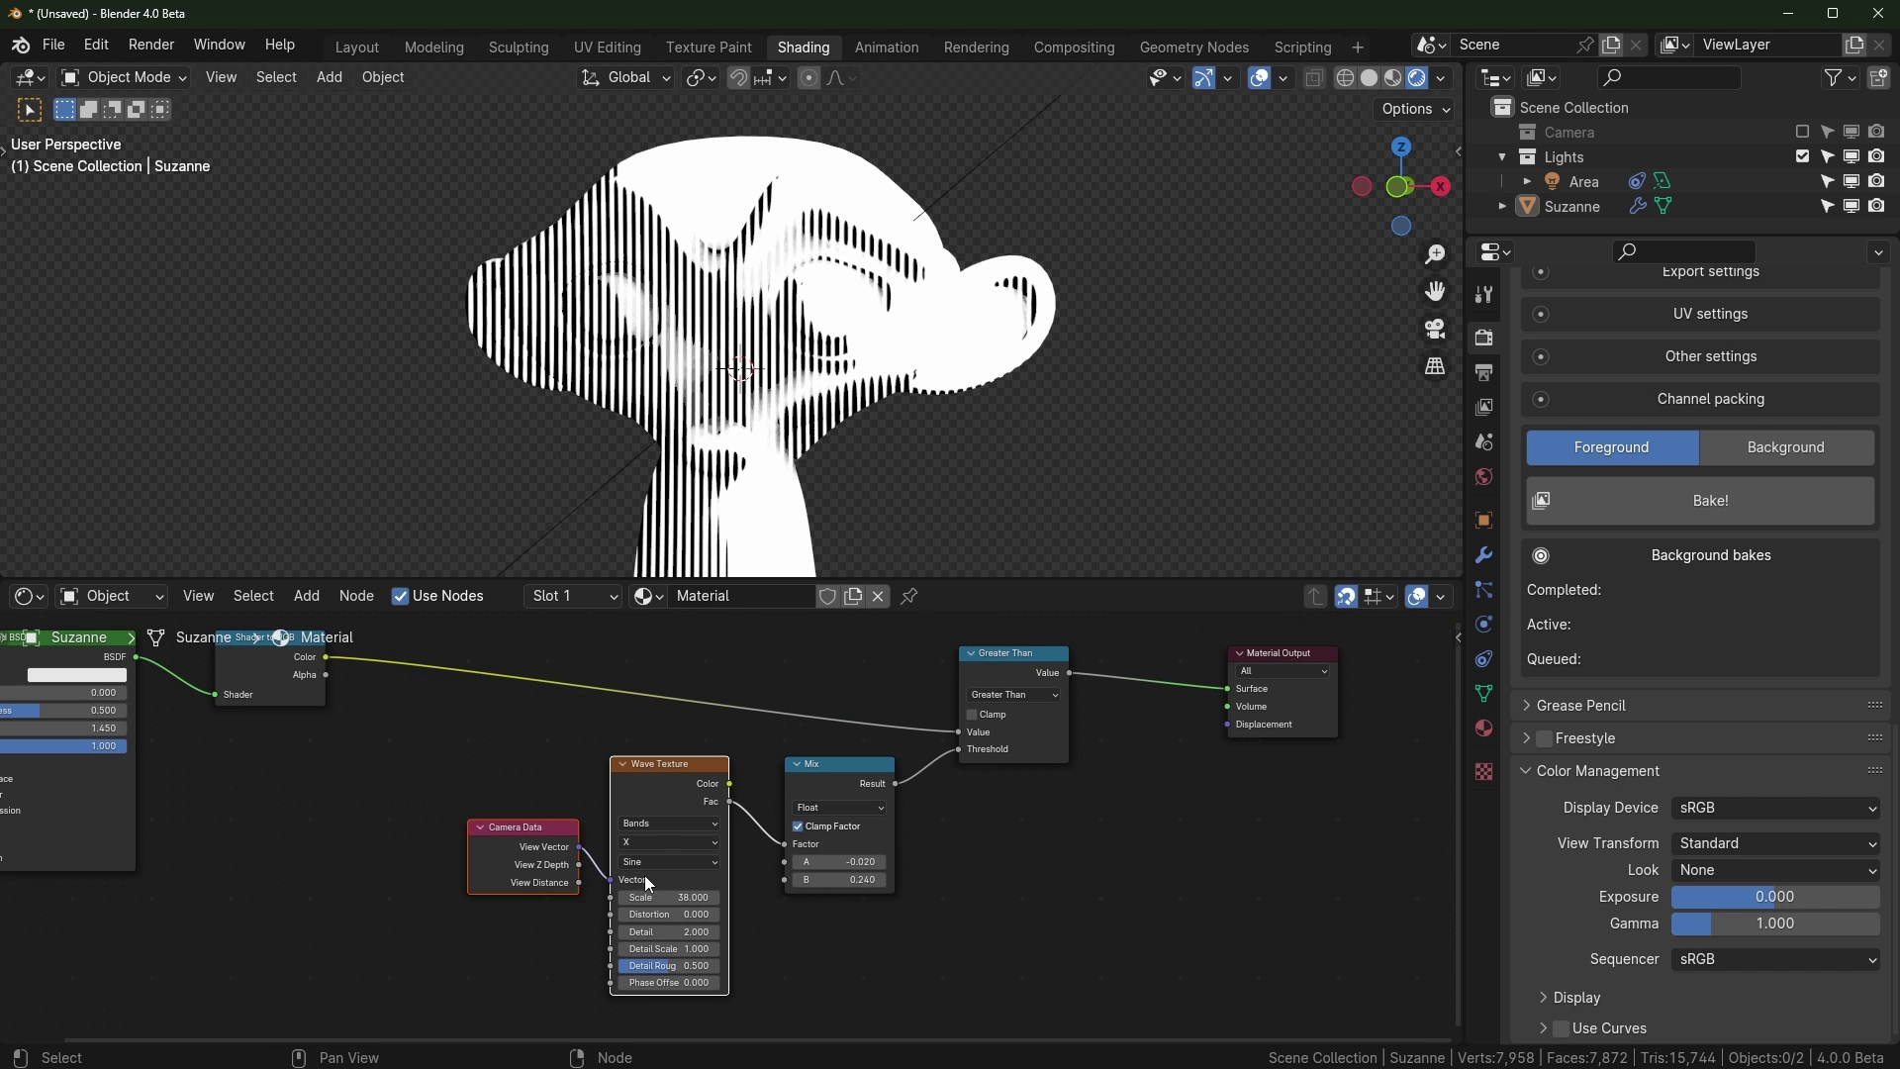
drag(645, 875, 473, 872)
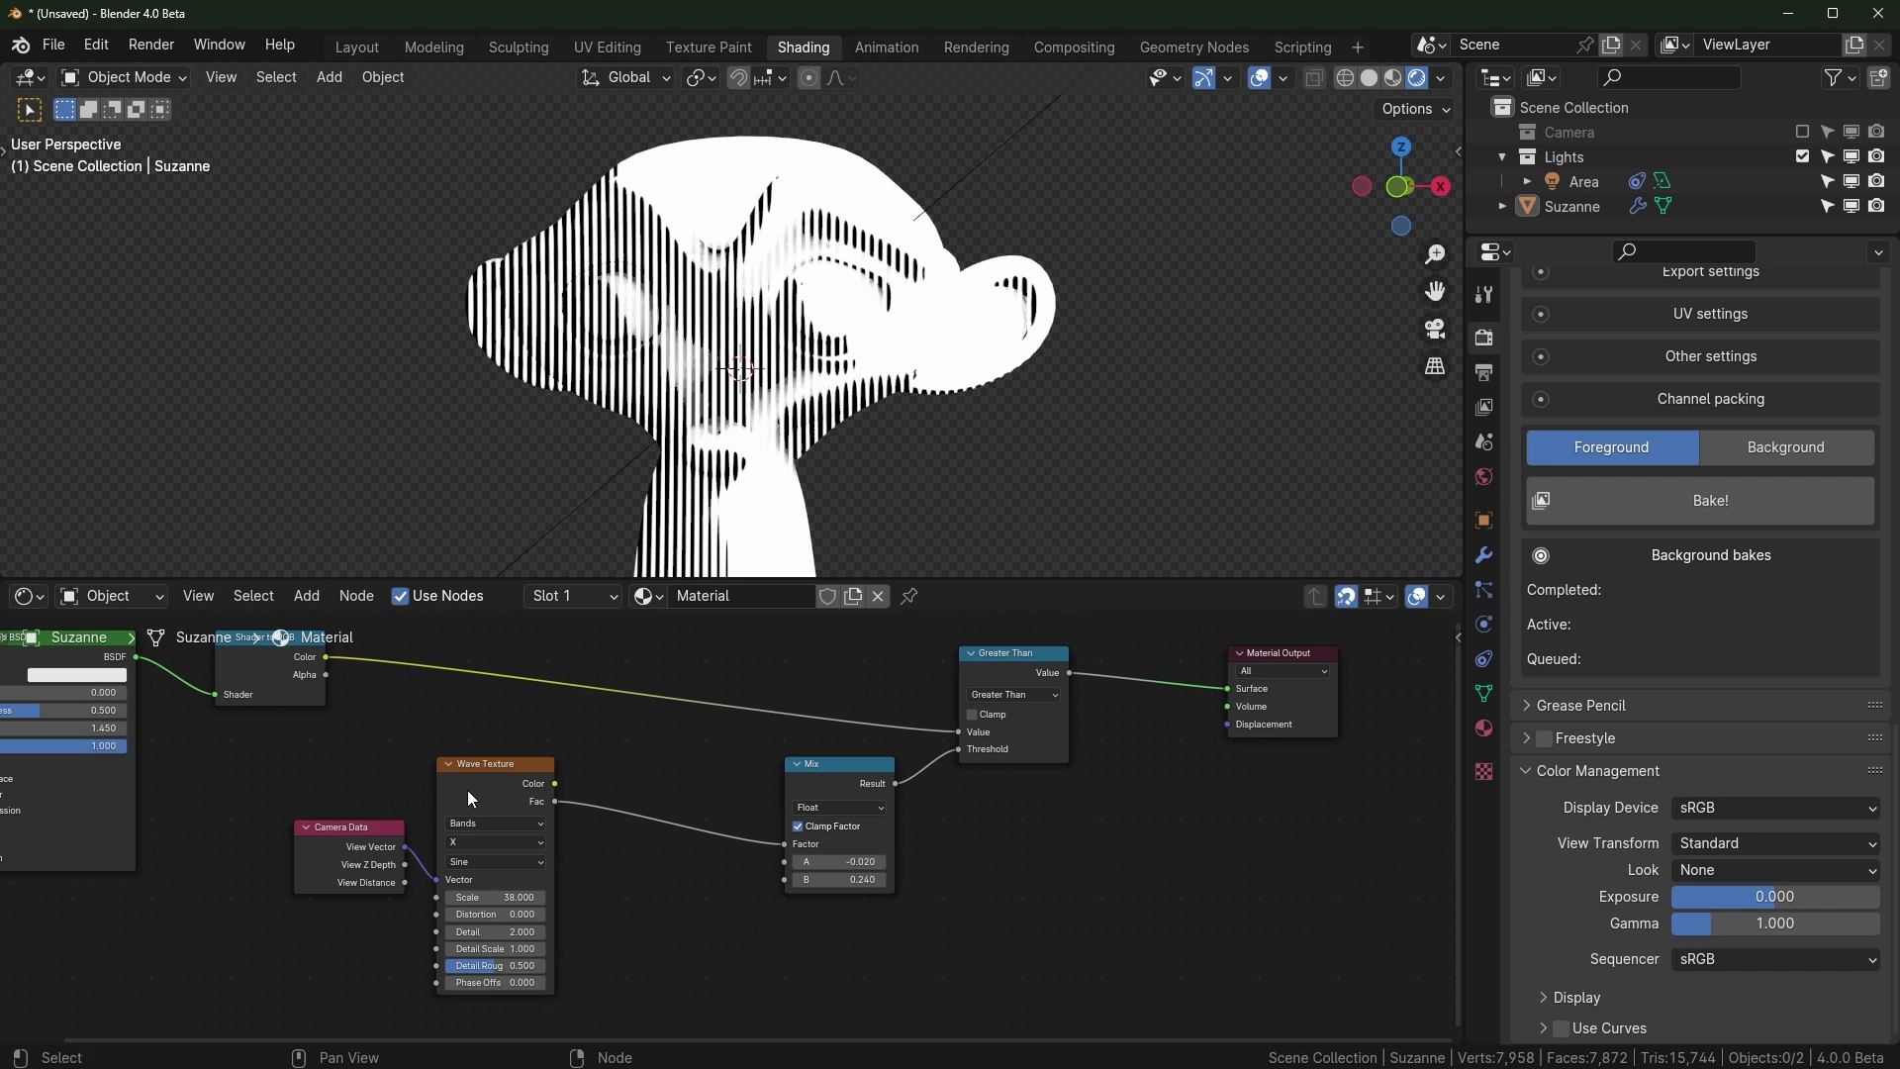
drag(469, 791, 621, 796)
middle_drag(359, 946, 481, 896)
scroll(481, 897, down, 1)
drag(473, 797, 414, 797)
click(507, 900)
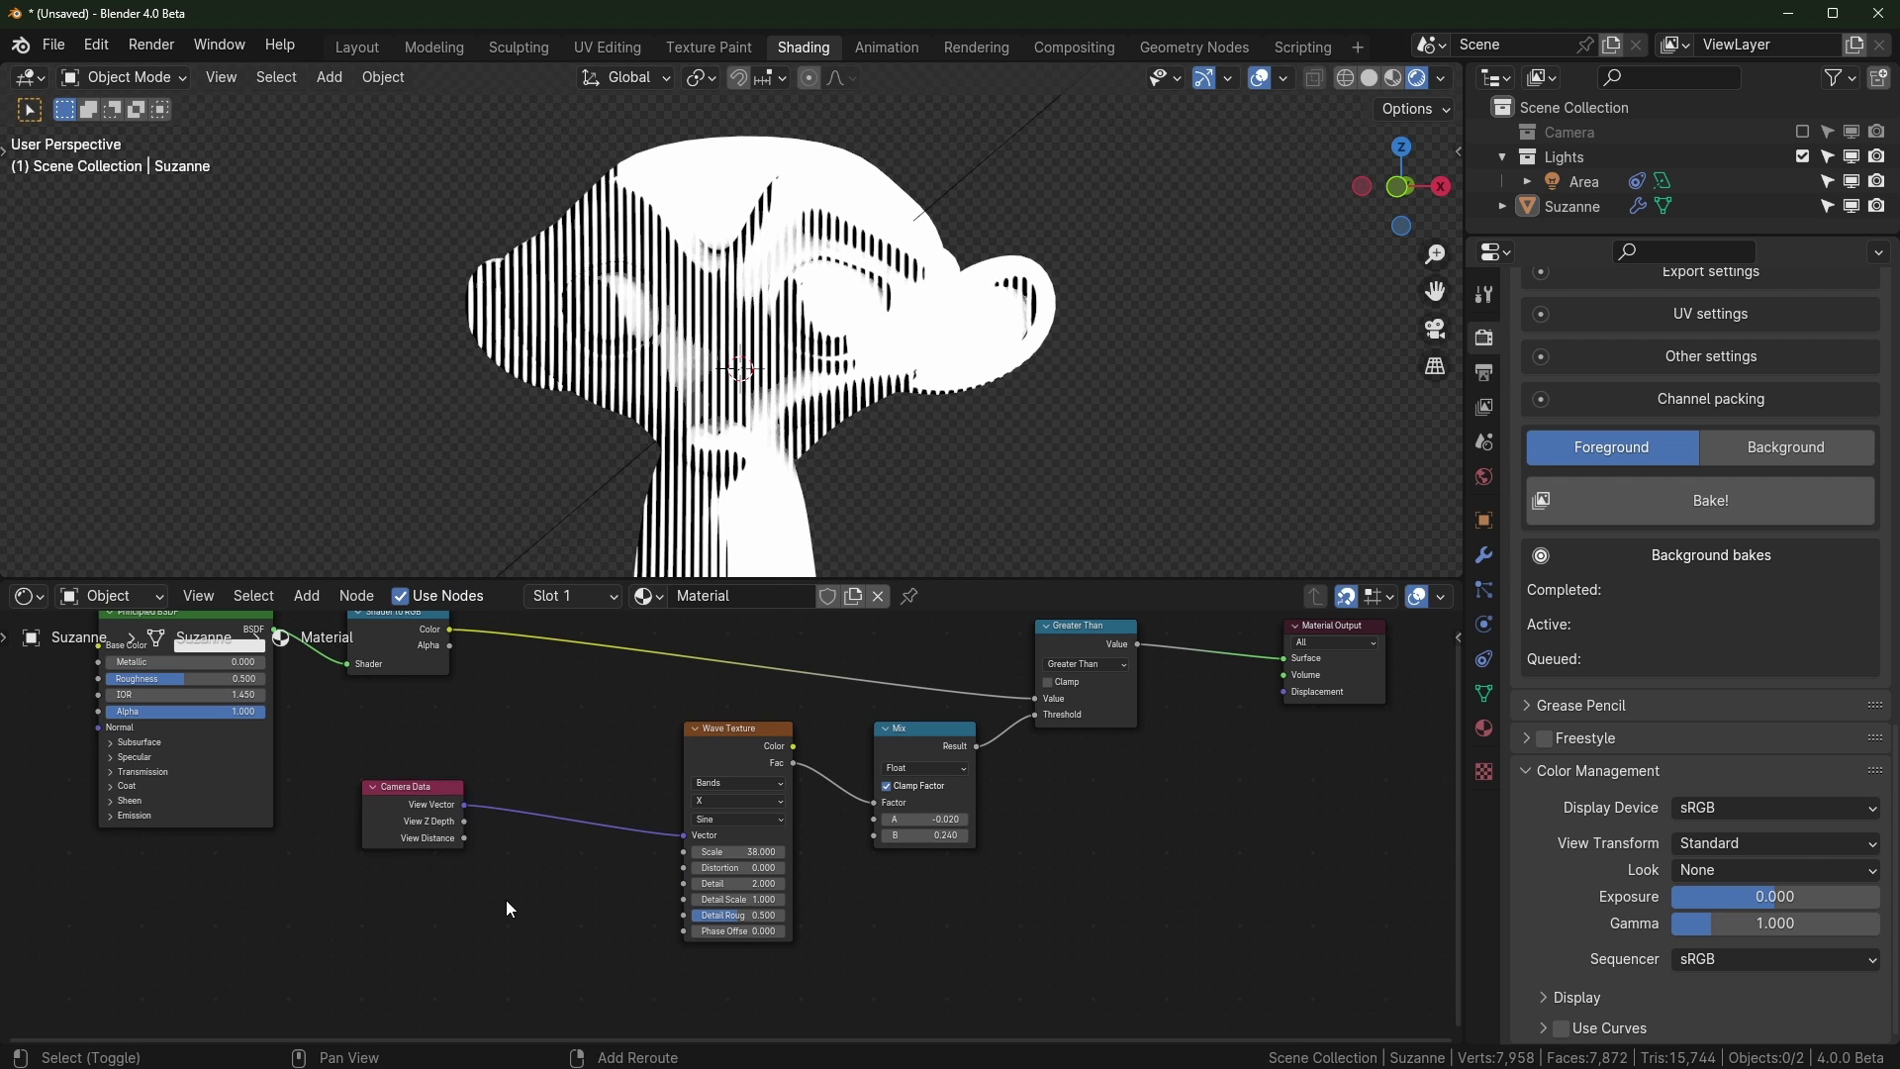
key(shift+a)
text(map)
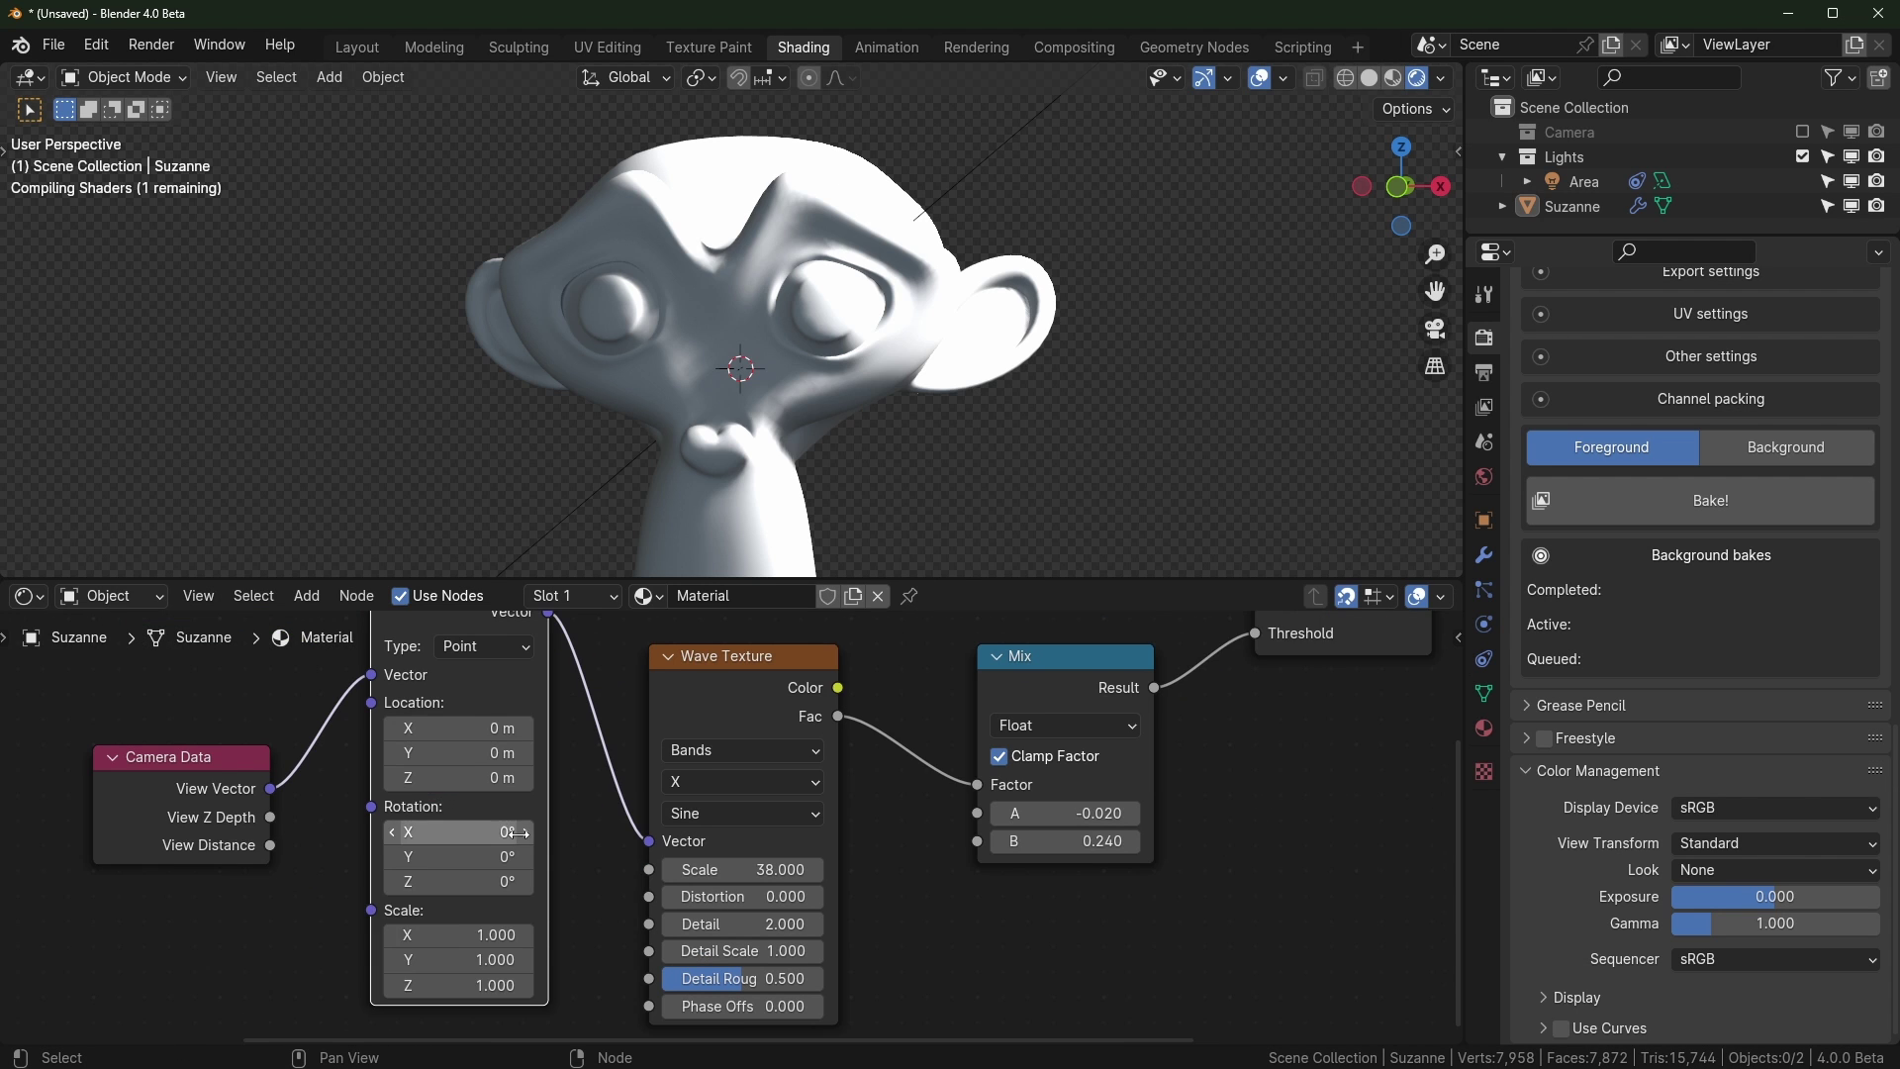
Set the Mapping node's Z rotation to 45° to tilt the stripes diagonally
middle_drag(460, 836, 552, 827)
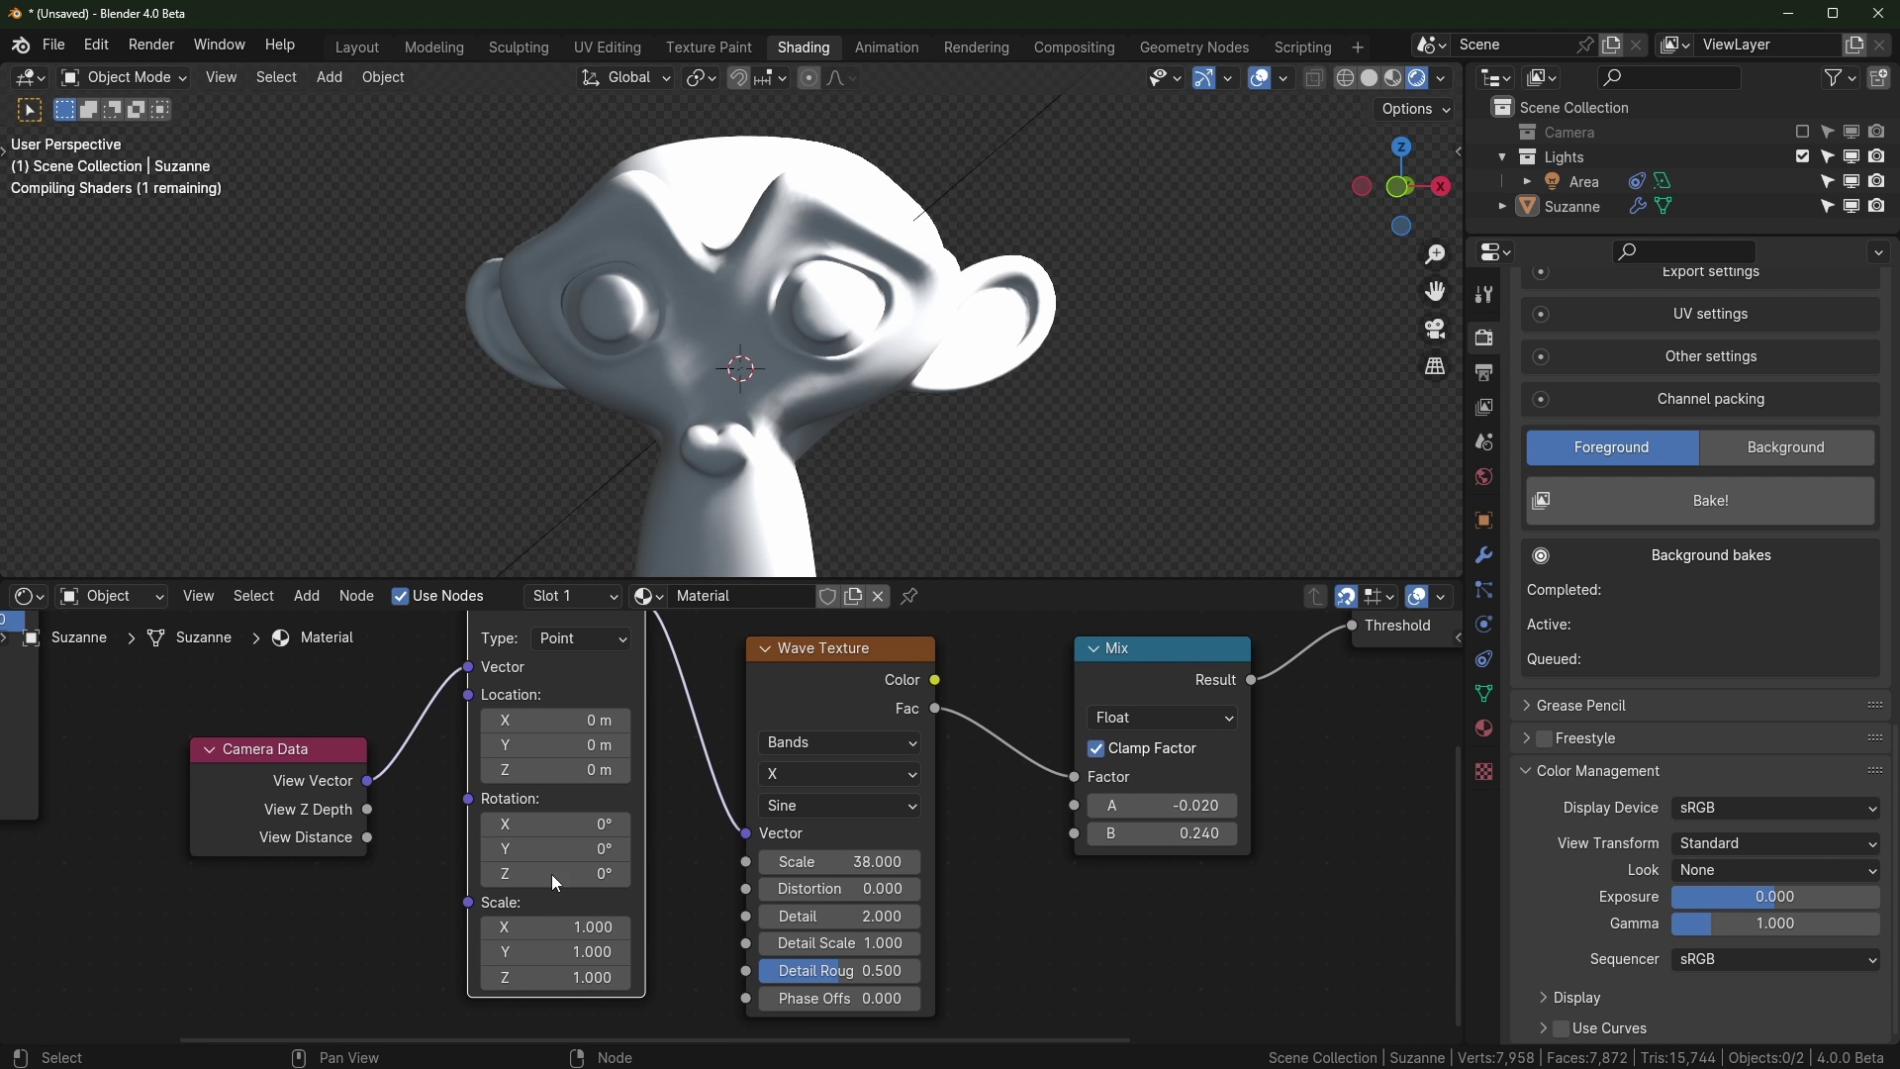
drag(554, 875, 570, 875)
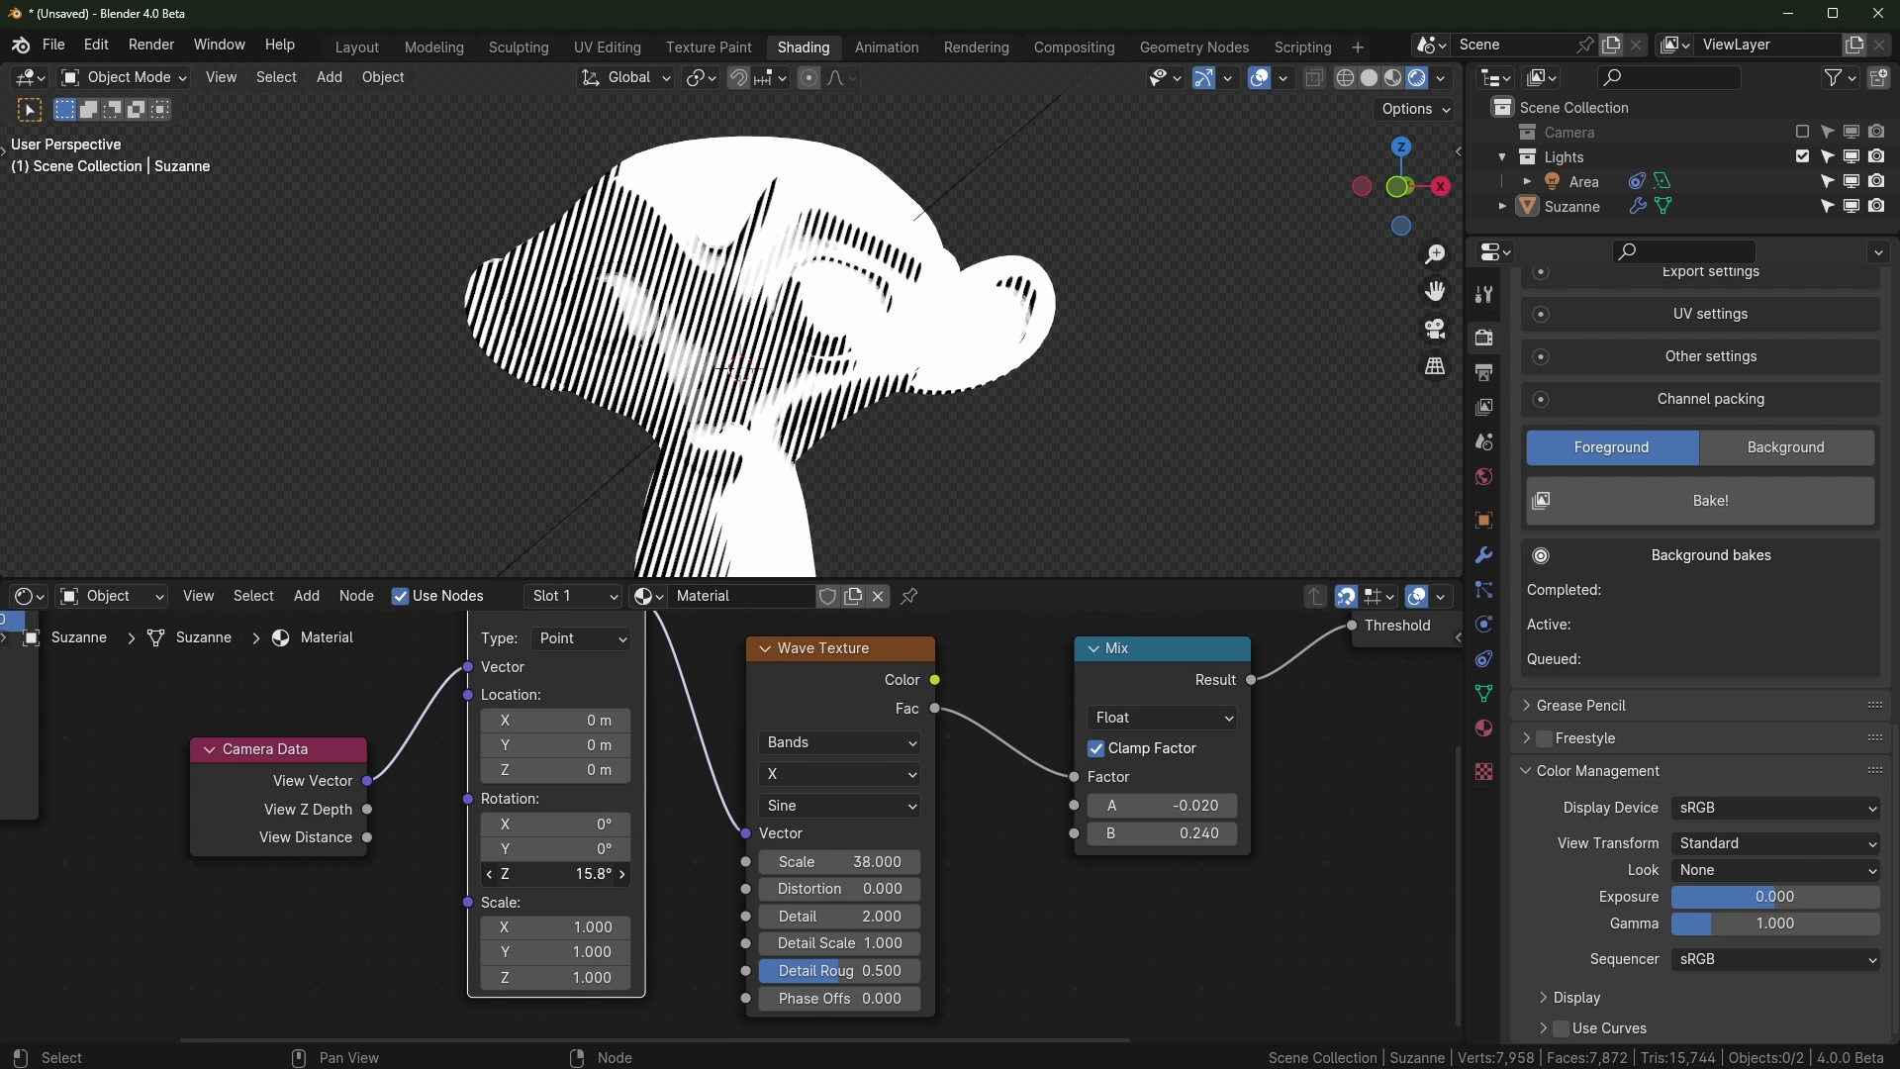
right_click(556, 871)
double_click(556, 870)
text(45)
key(Return)
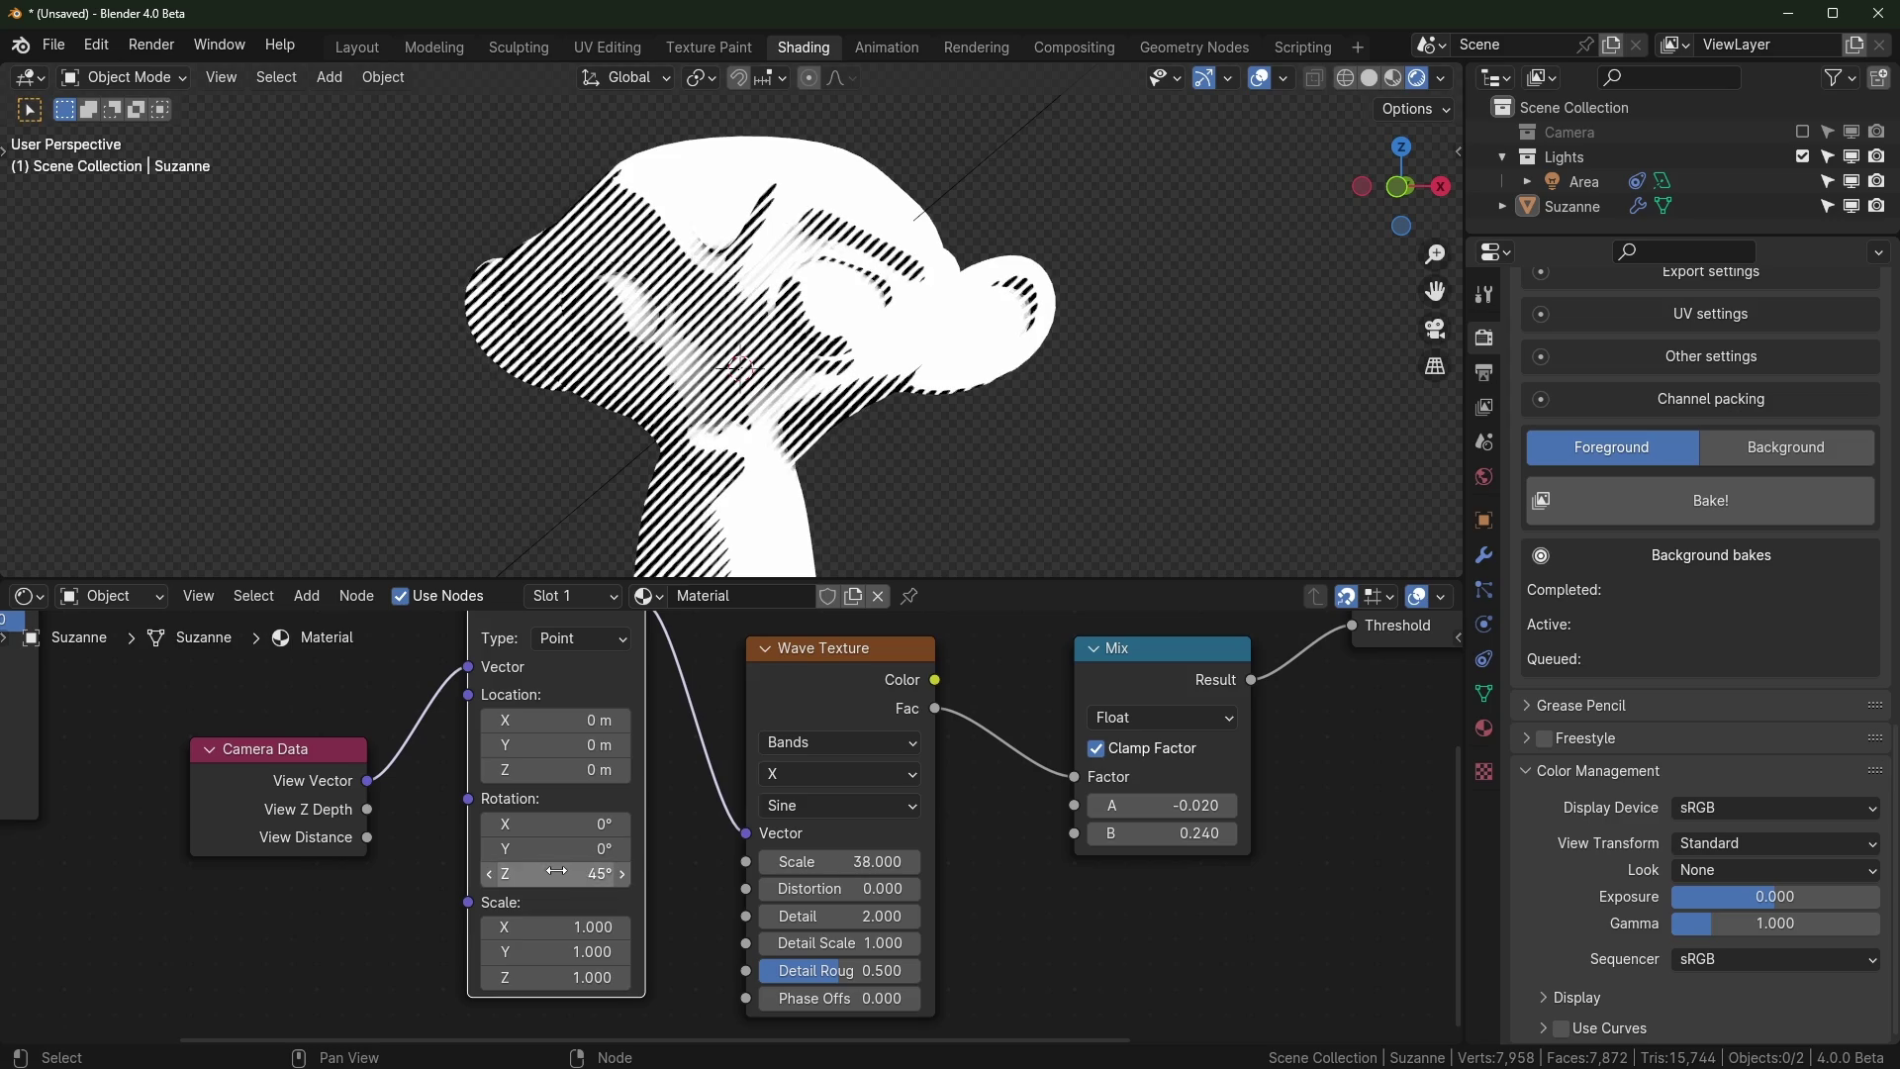
middle_drag(594, 392, 634, 385)
scroll(612, 387, up, 2)
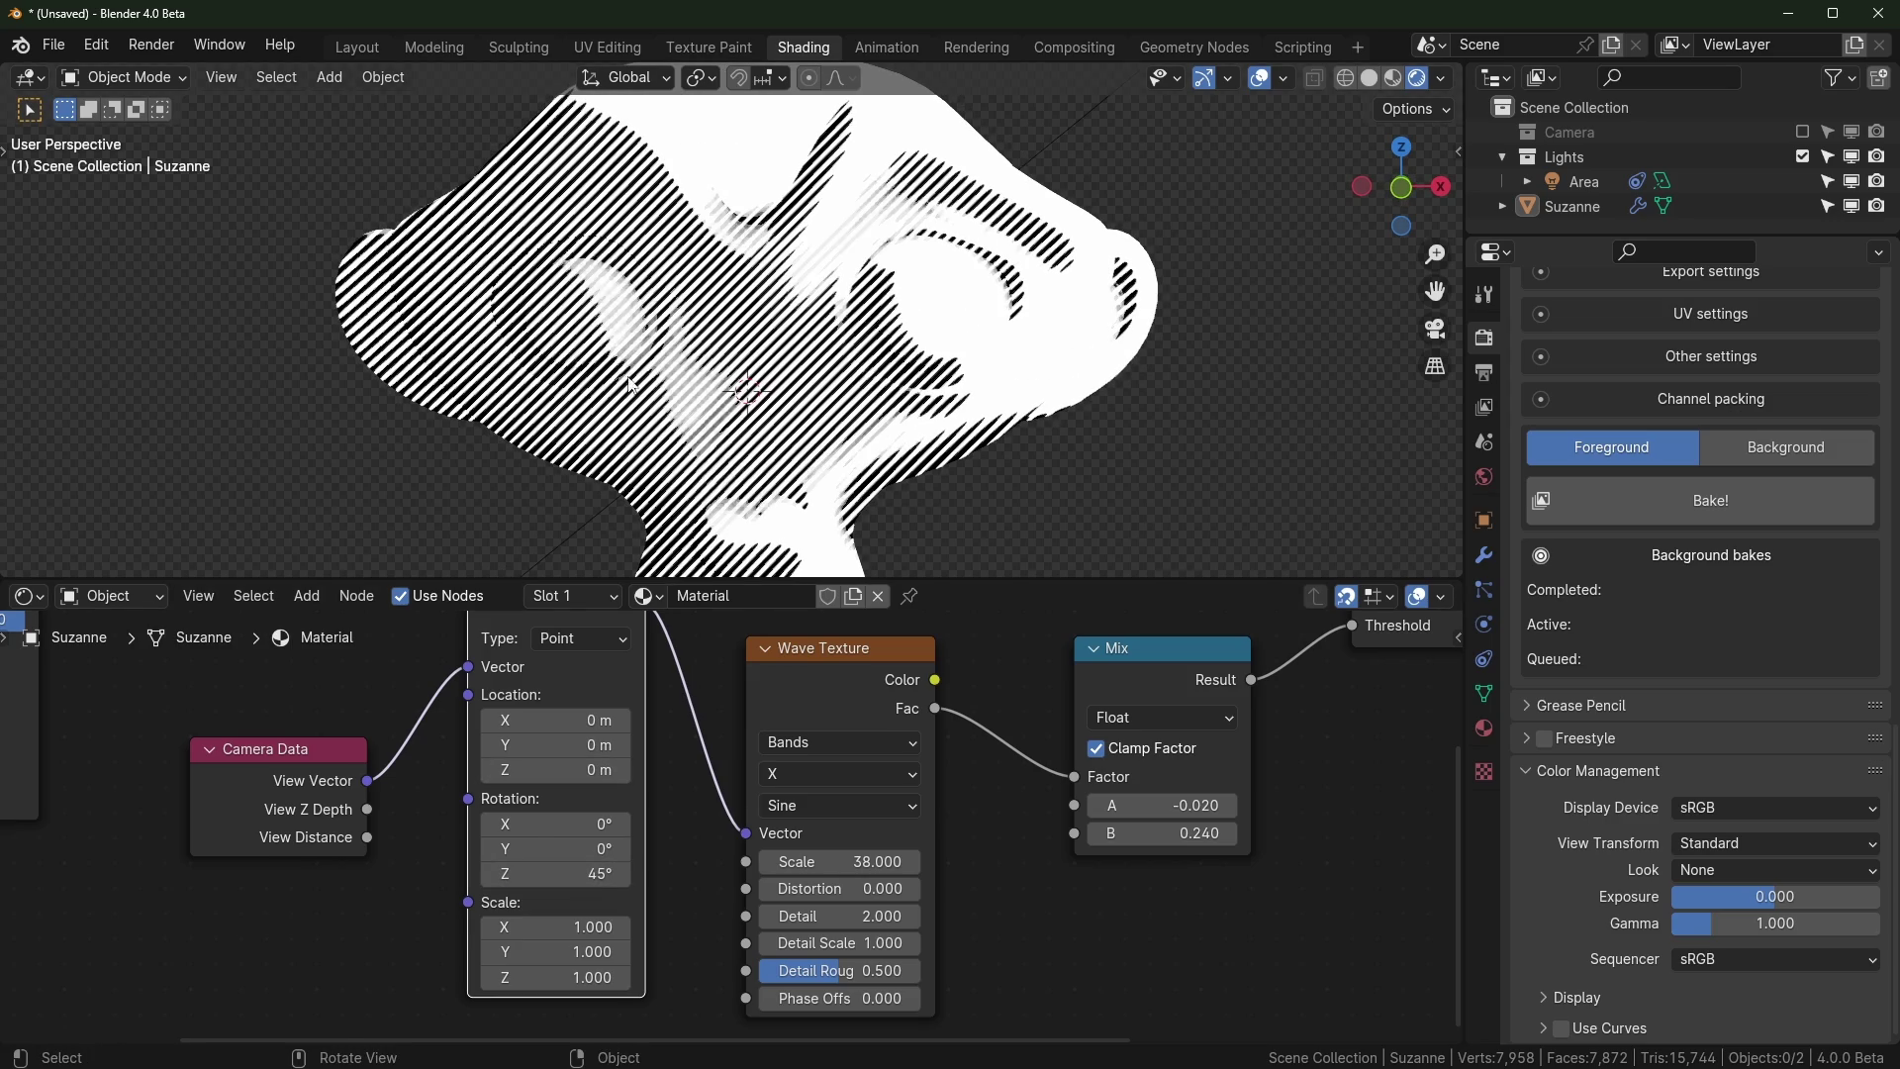
scroll(1074, 955, down, 2)
Set both the A and B values of the float Mix node to 0
middle_drag(1074, 955, 913, 947)
scroll(916, 946, up, 1)
middle_drag(1025, 899, 993, 905)
click(971, 822)
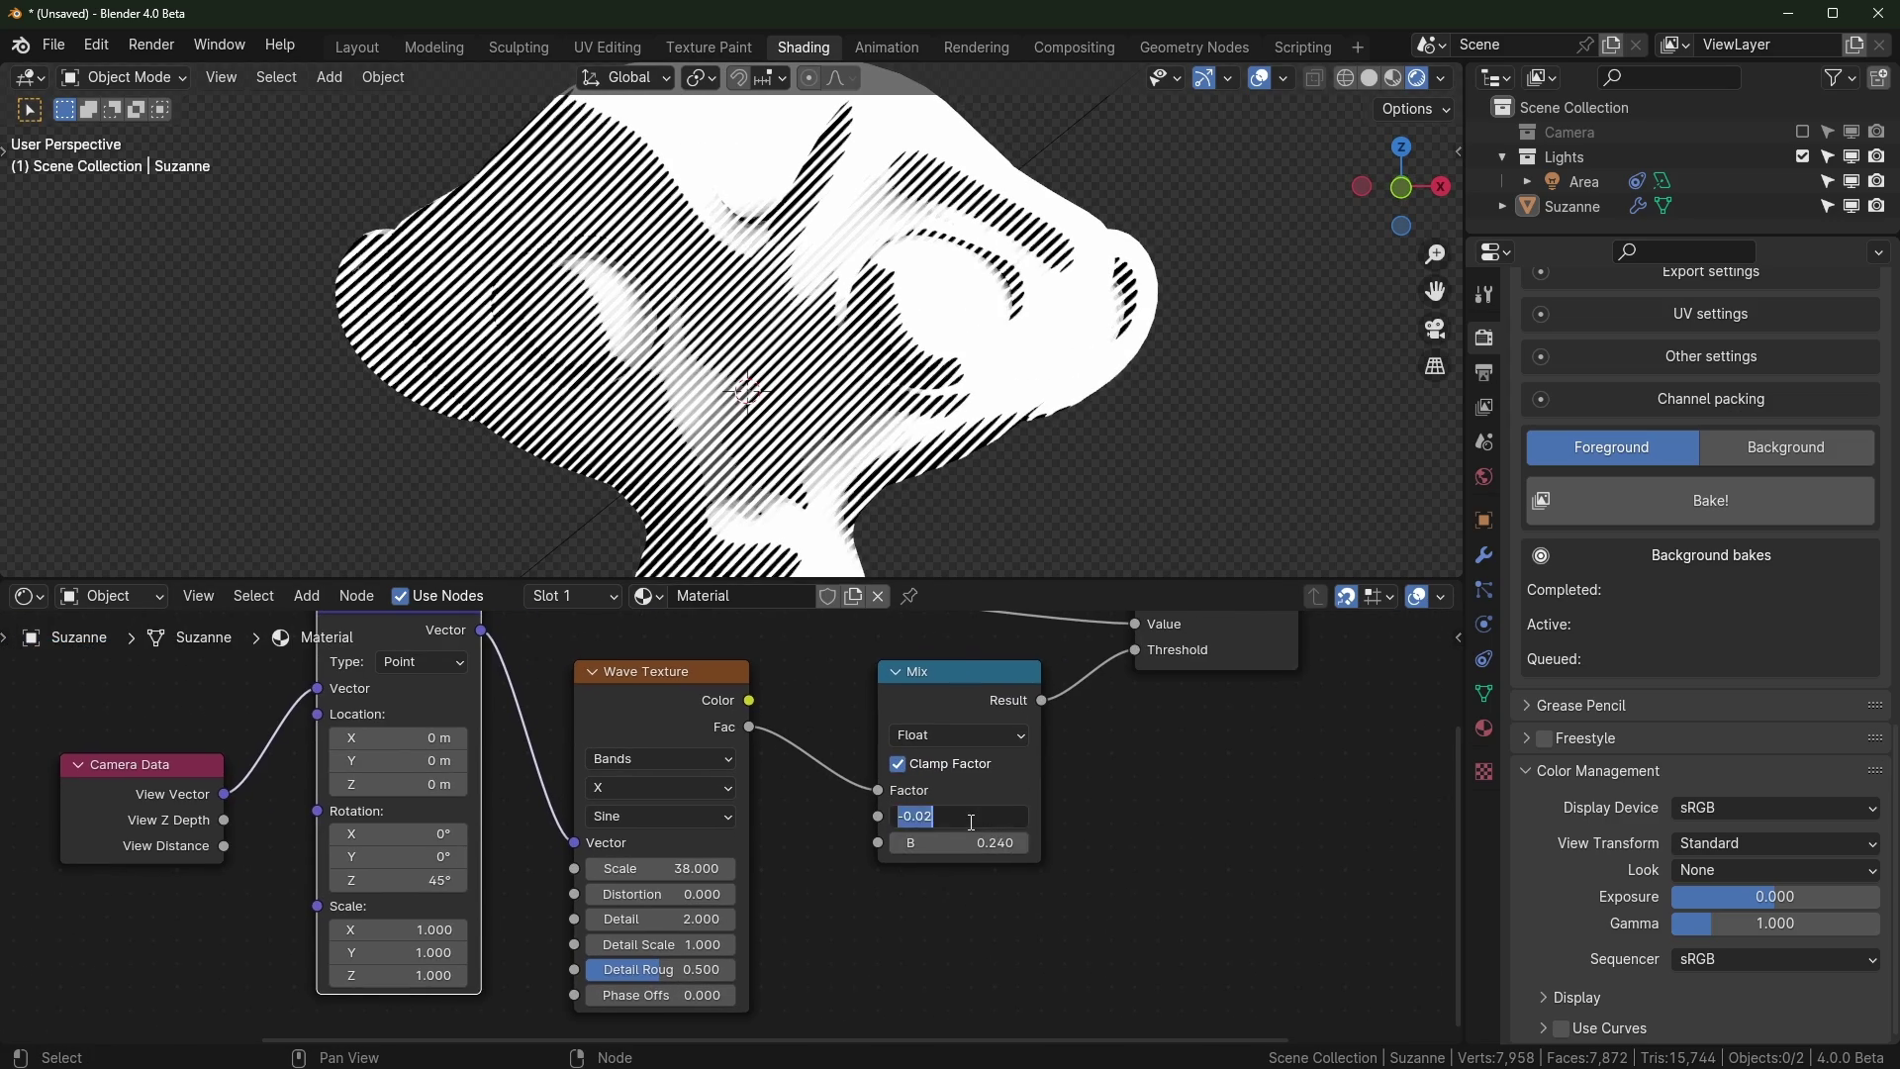
text(0)
key(Return)
drag(973, 843, 1286, 843)
key(BackSpace)
Set the float Mix node's A to 0.690 and B to 0.100
click(975, 821)
text(1)
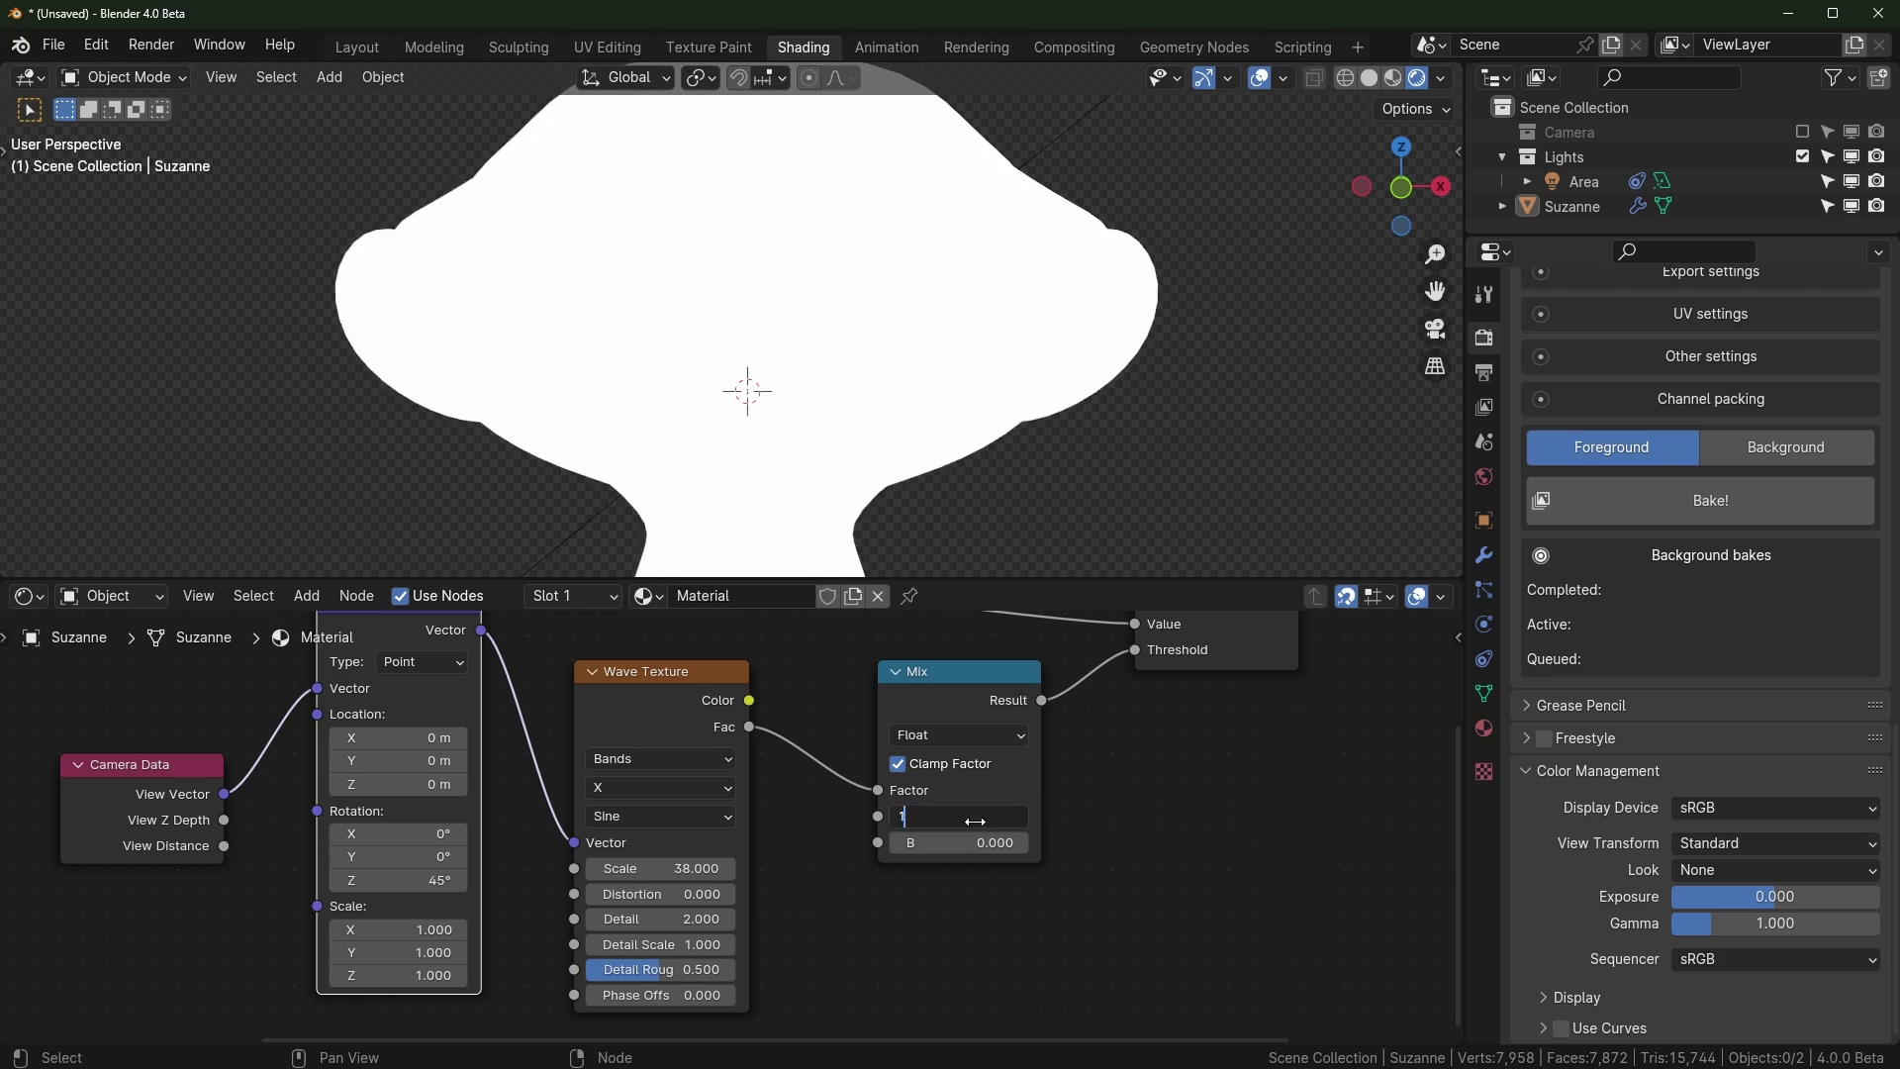
key(Return)
mouse_move(979, 841)
mouse_down()
mouse_move(1049, 841)
mouse_move(979, 841)
mouse_up()
drag(980, 841, 994, 842)
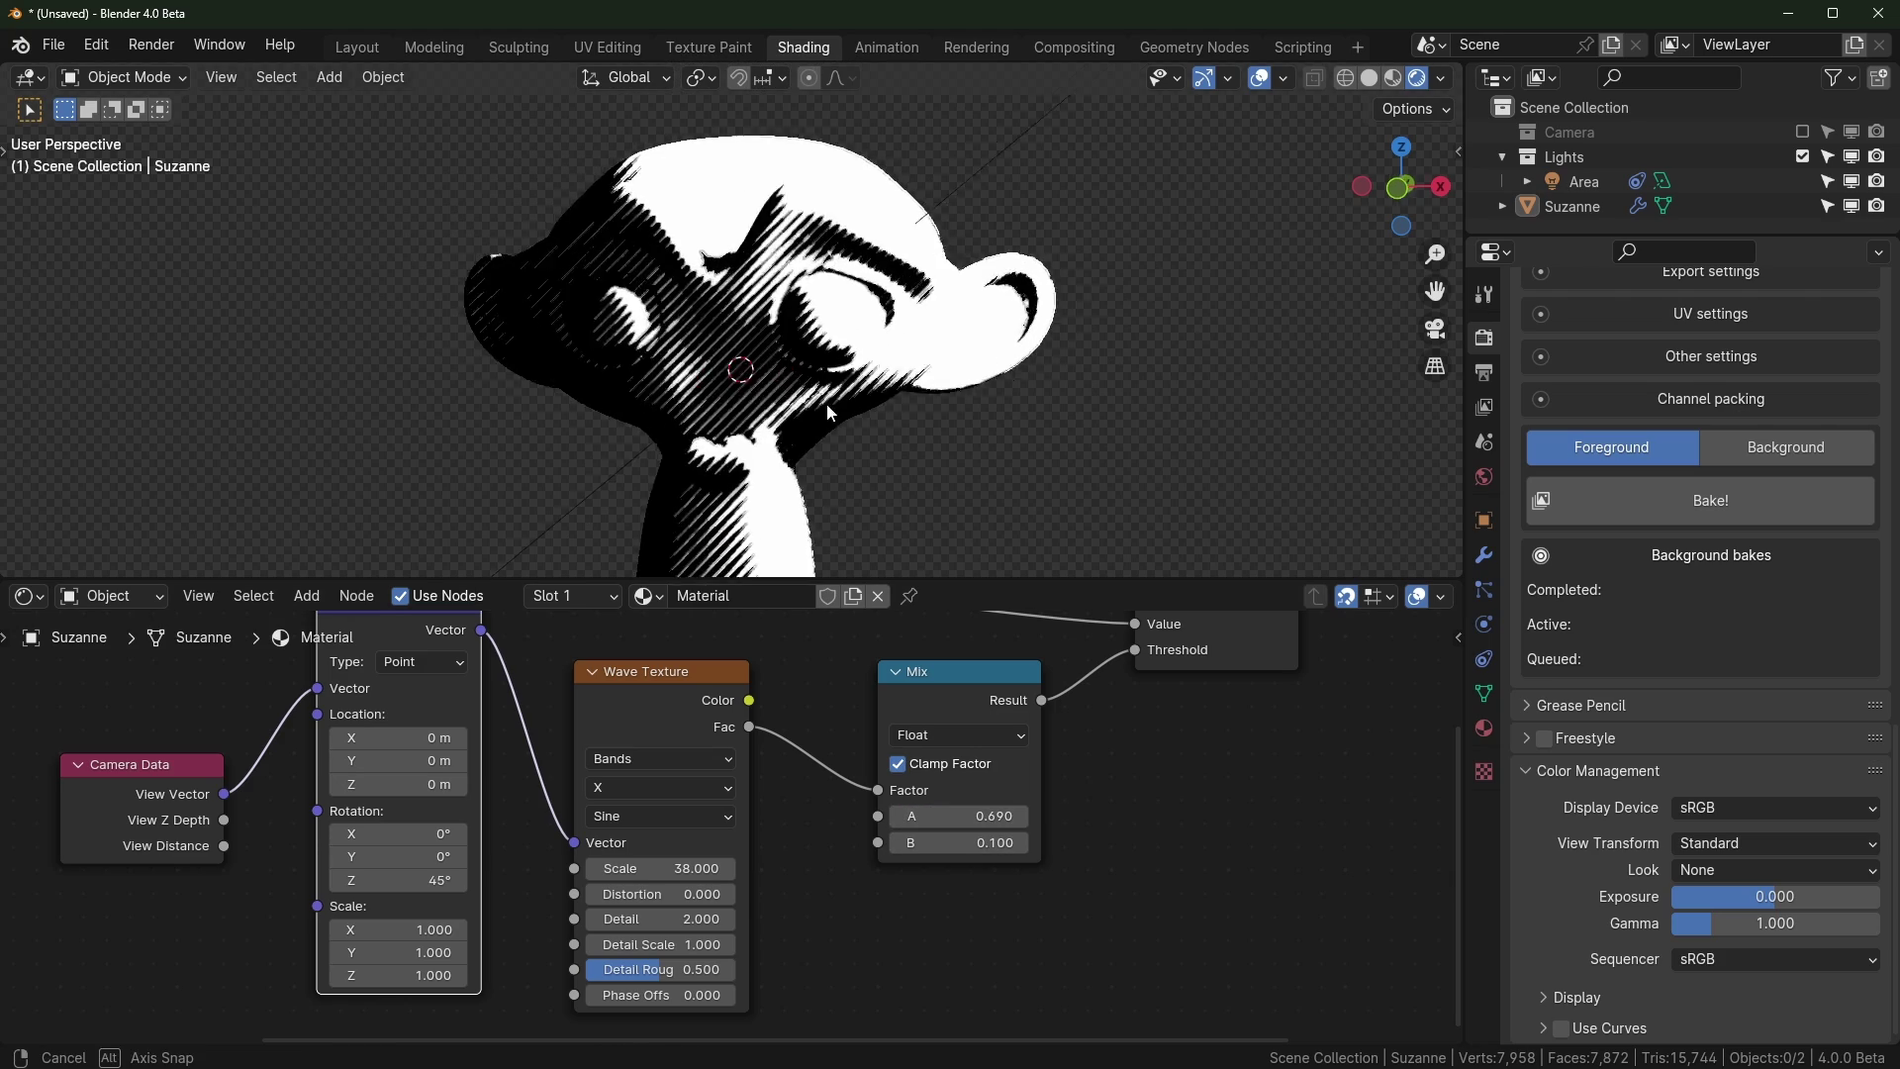
Insert a Mix Color node between the Greater Than node and the Material Output
middle_drag(827, 414, 780, 416)
scroll(729, 800, down, 4)
middle_drag(397, 746, 557, 869)
scroll(596, 839, down, 2)
middle_drag(994, 915, 804, 892)
scroll(796, 889, up, 2)
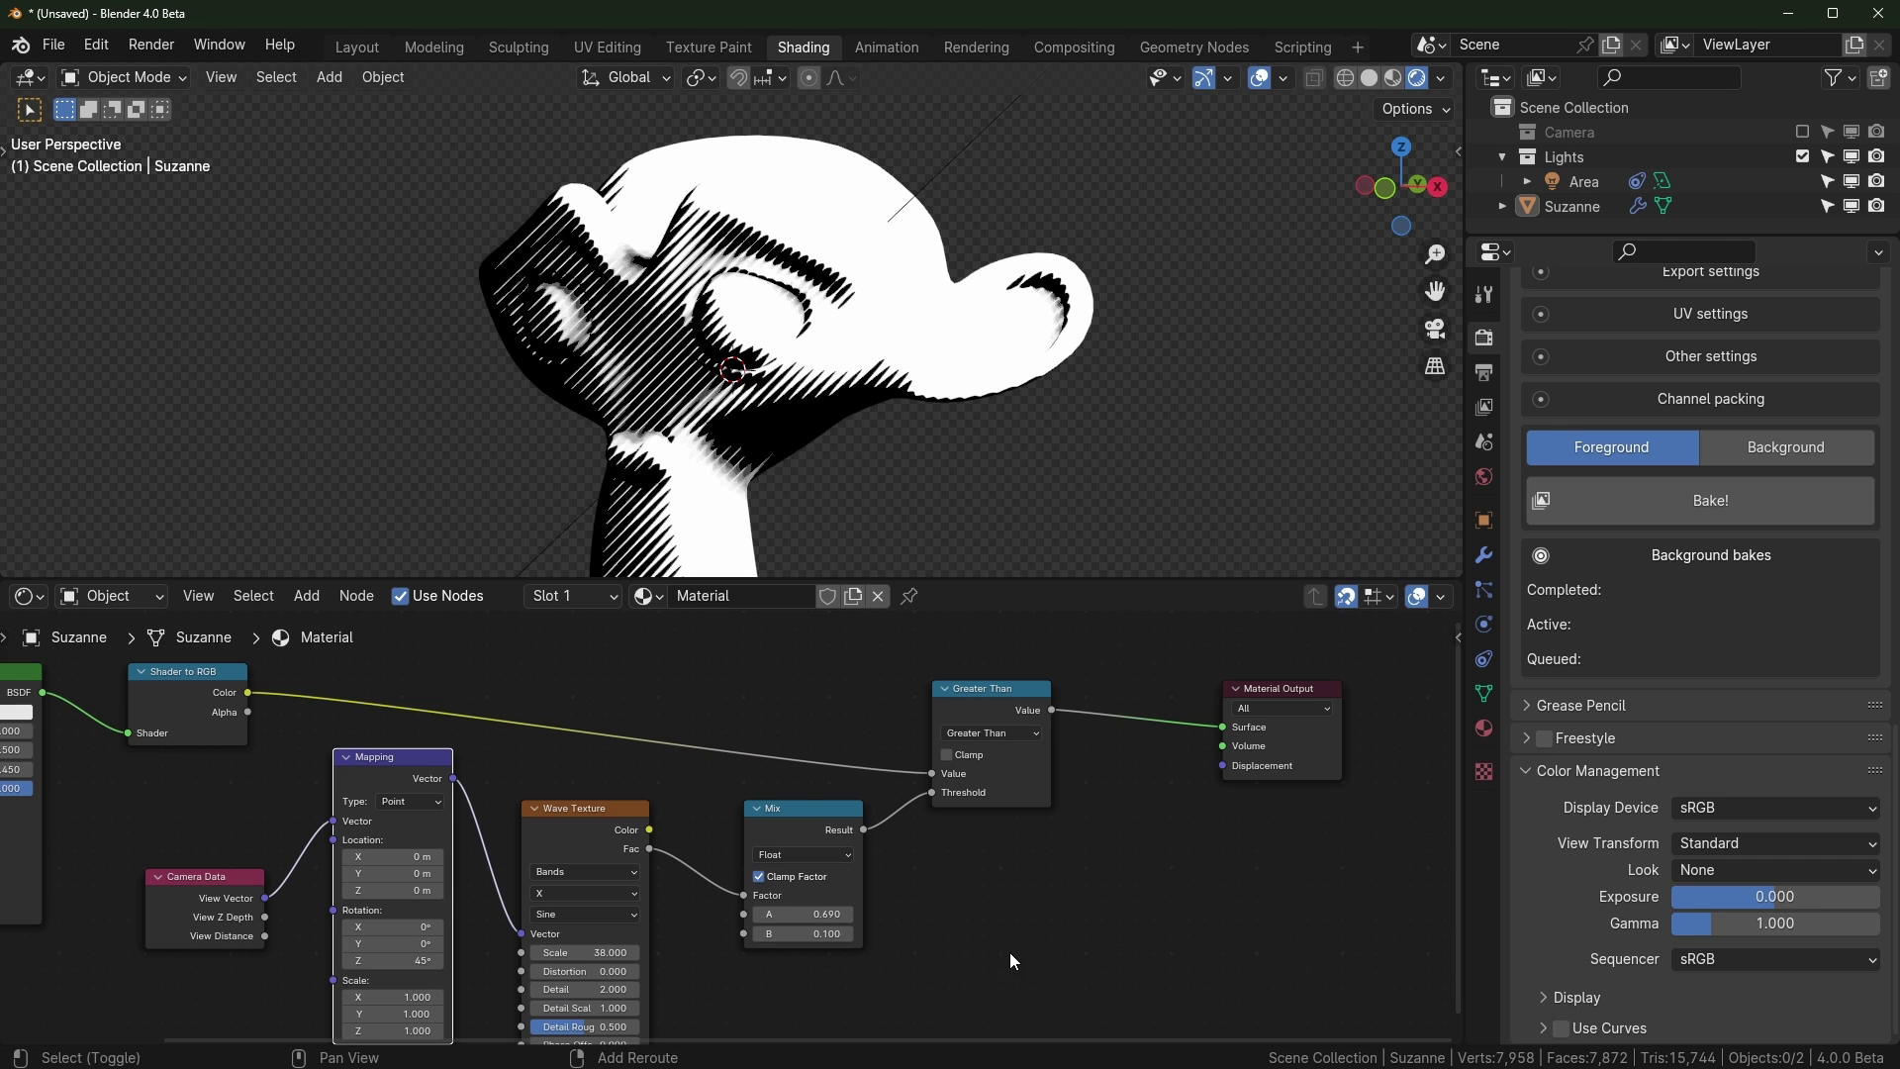
key(shift+a)
text(mix)
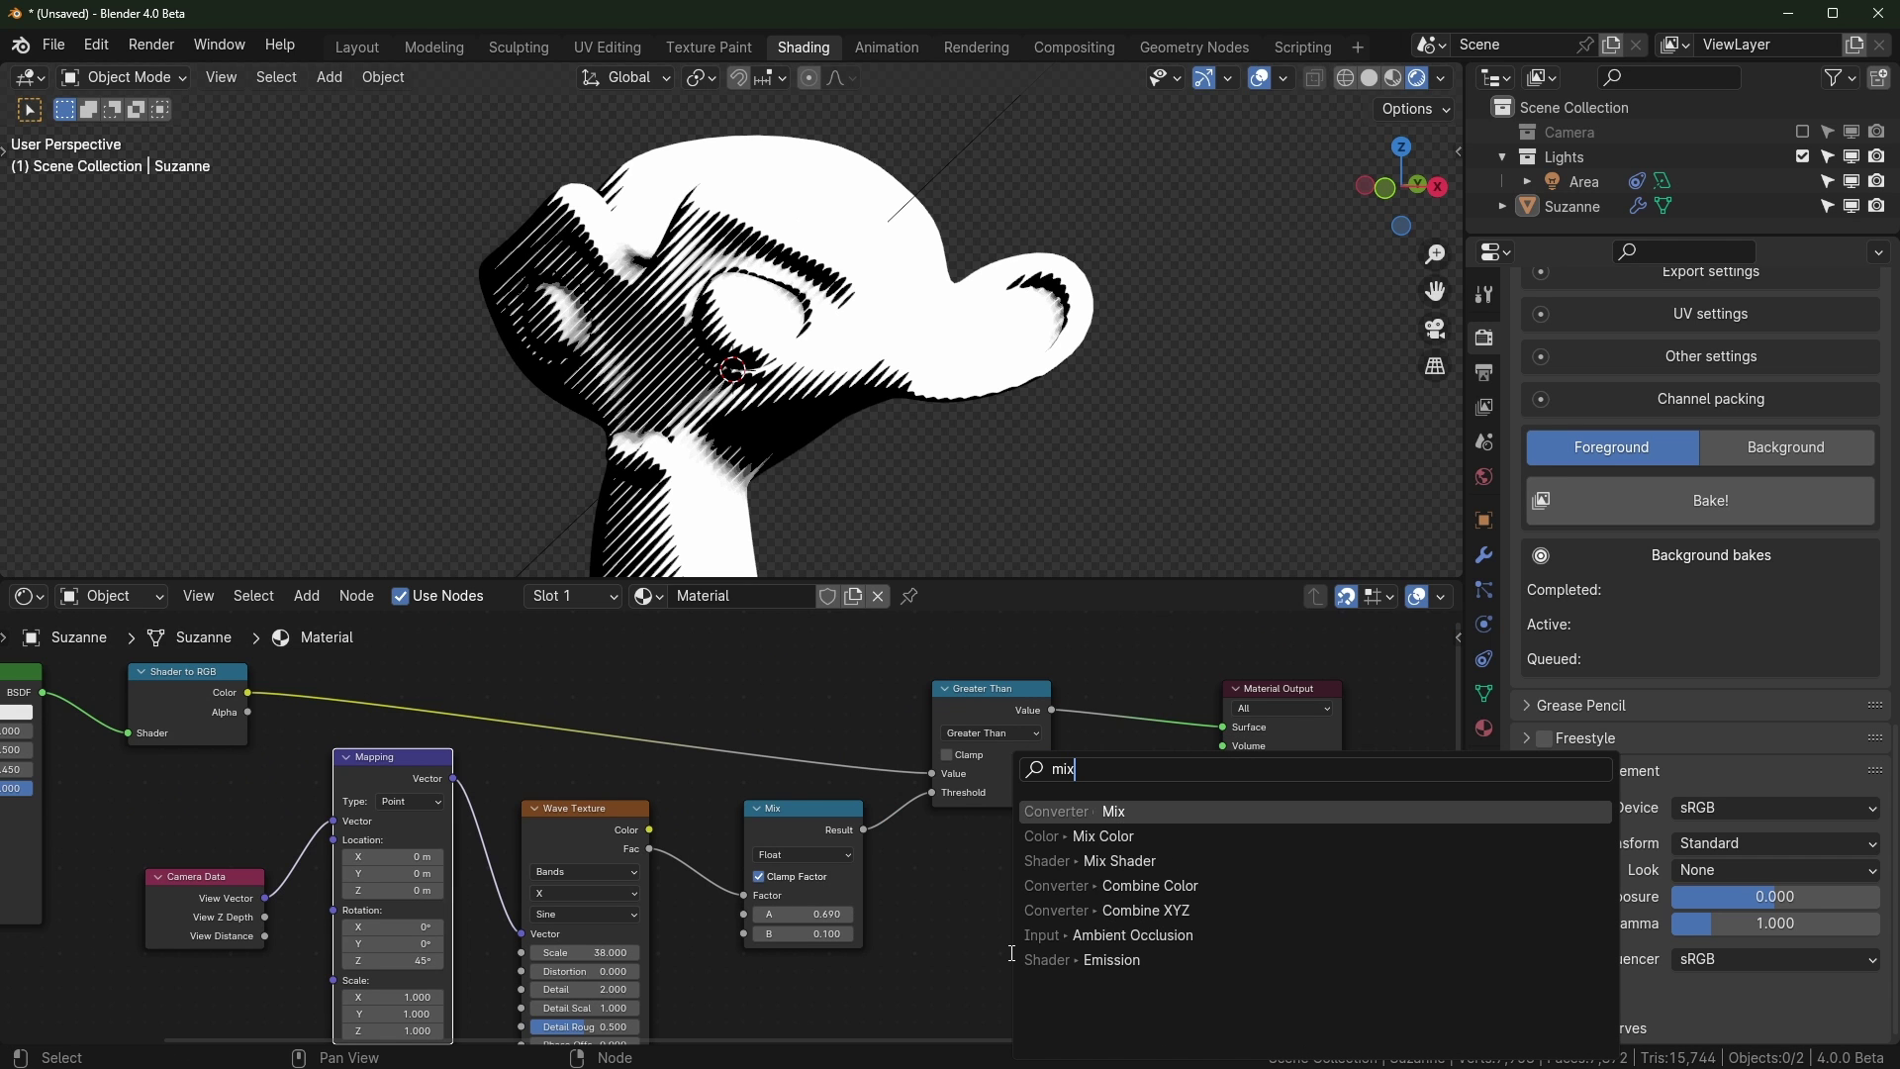
click(1110, 836)
click(1275, 815)
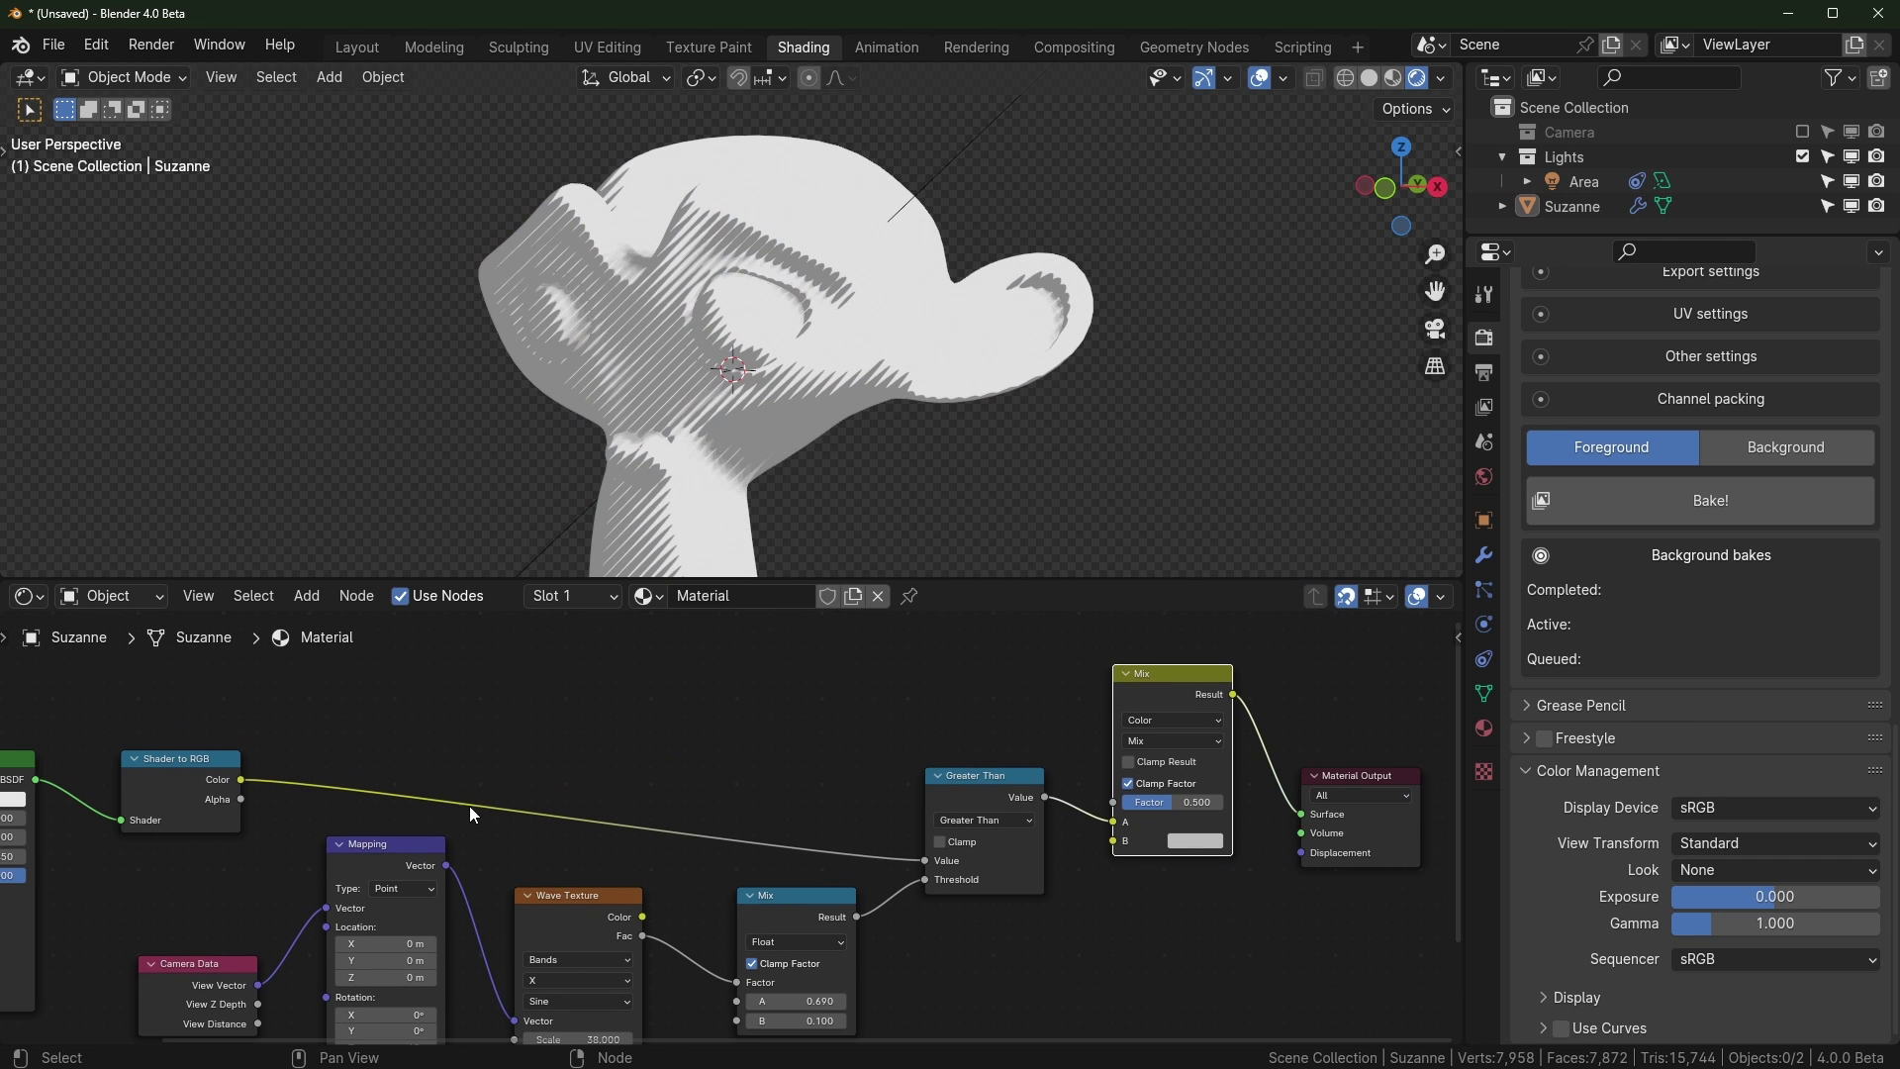
Move the Greater Than link from the Mix Color node's A input to B and shift the node upward
middle_drag(469, 806, 601, 797)
click(1240, 810)
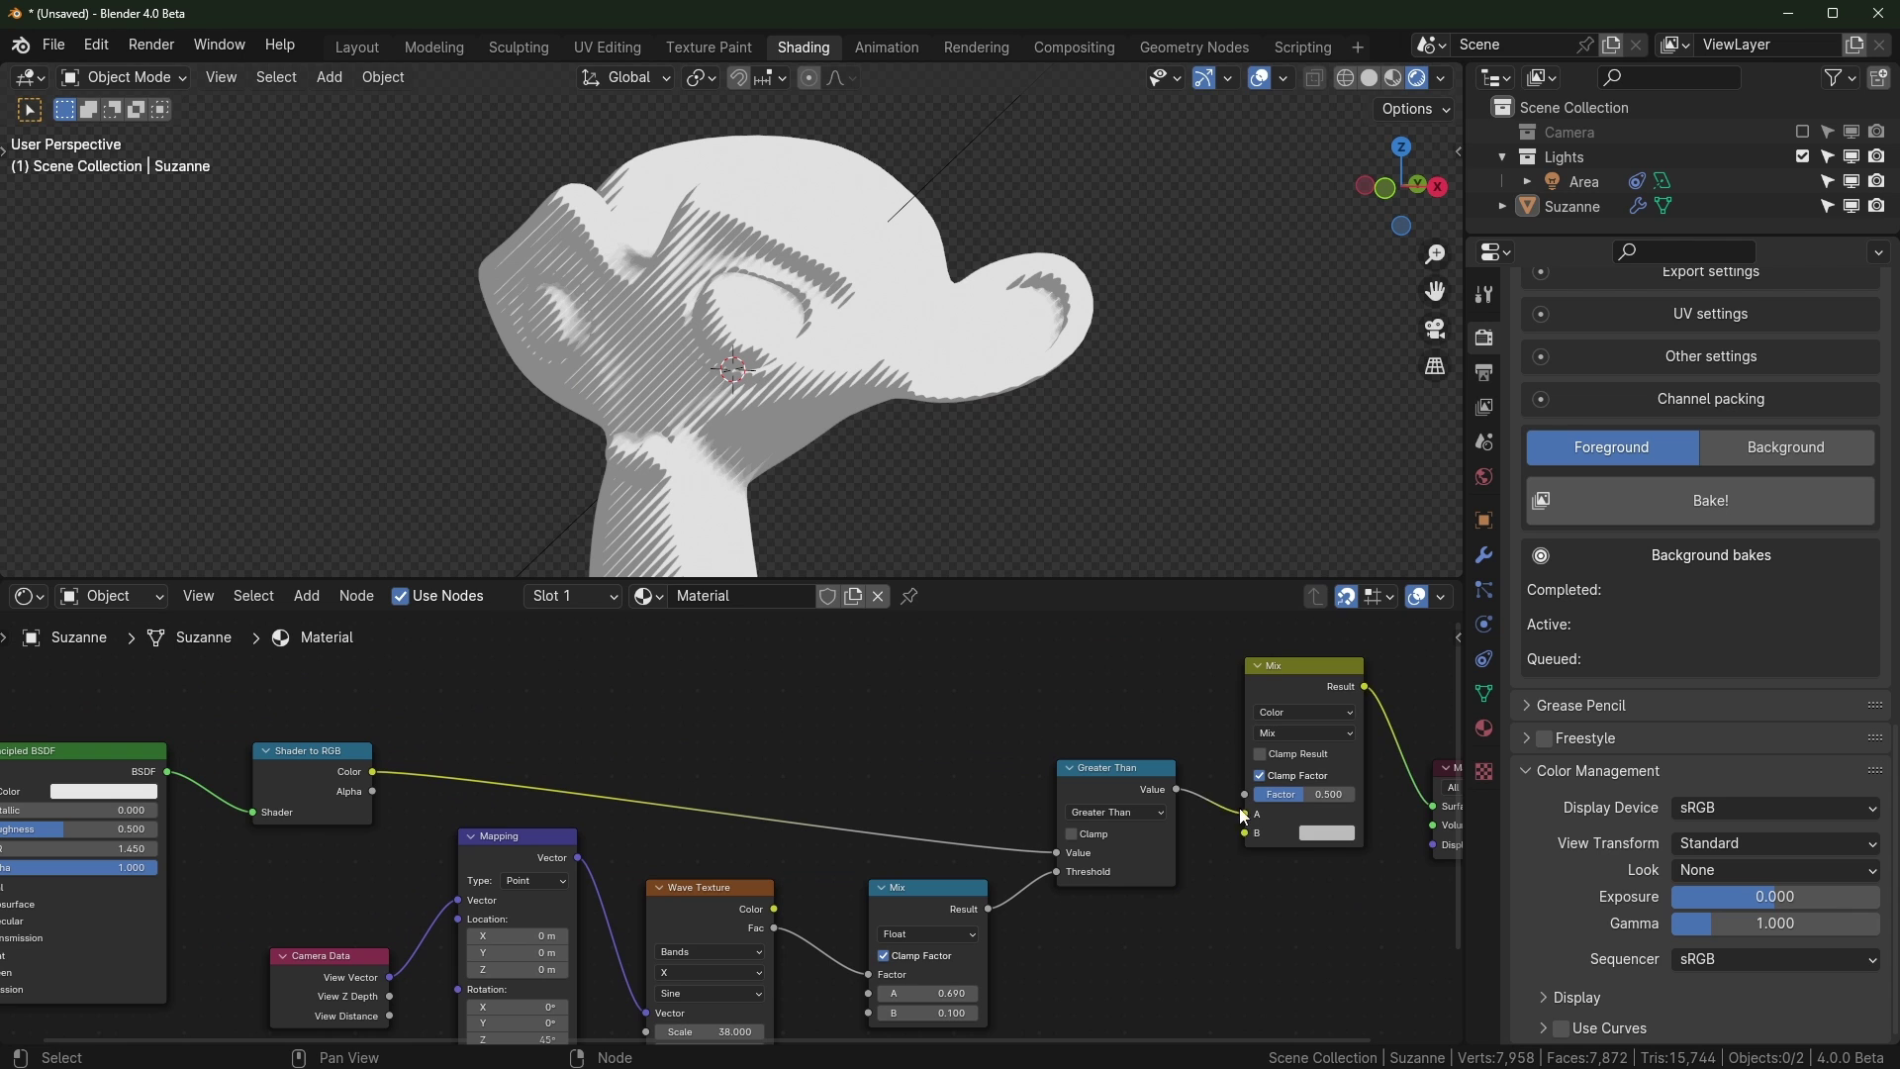
drag(1240, 809, 1242, 831)
drag(1306, 690, 1294, 740)
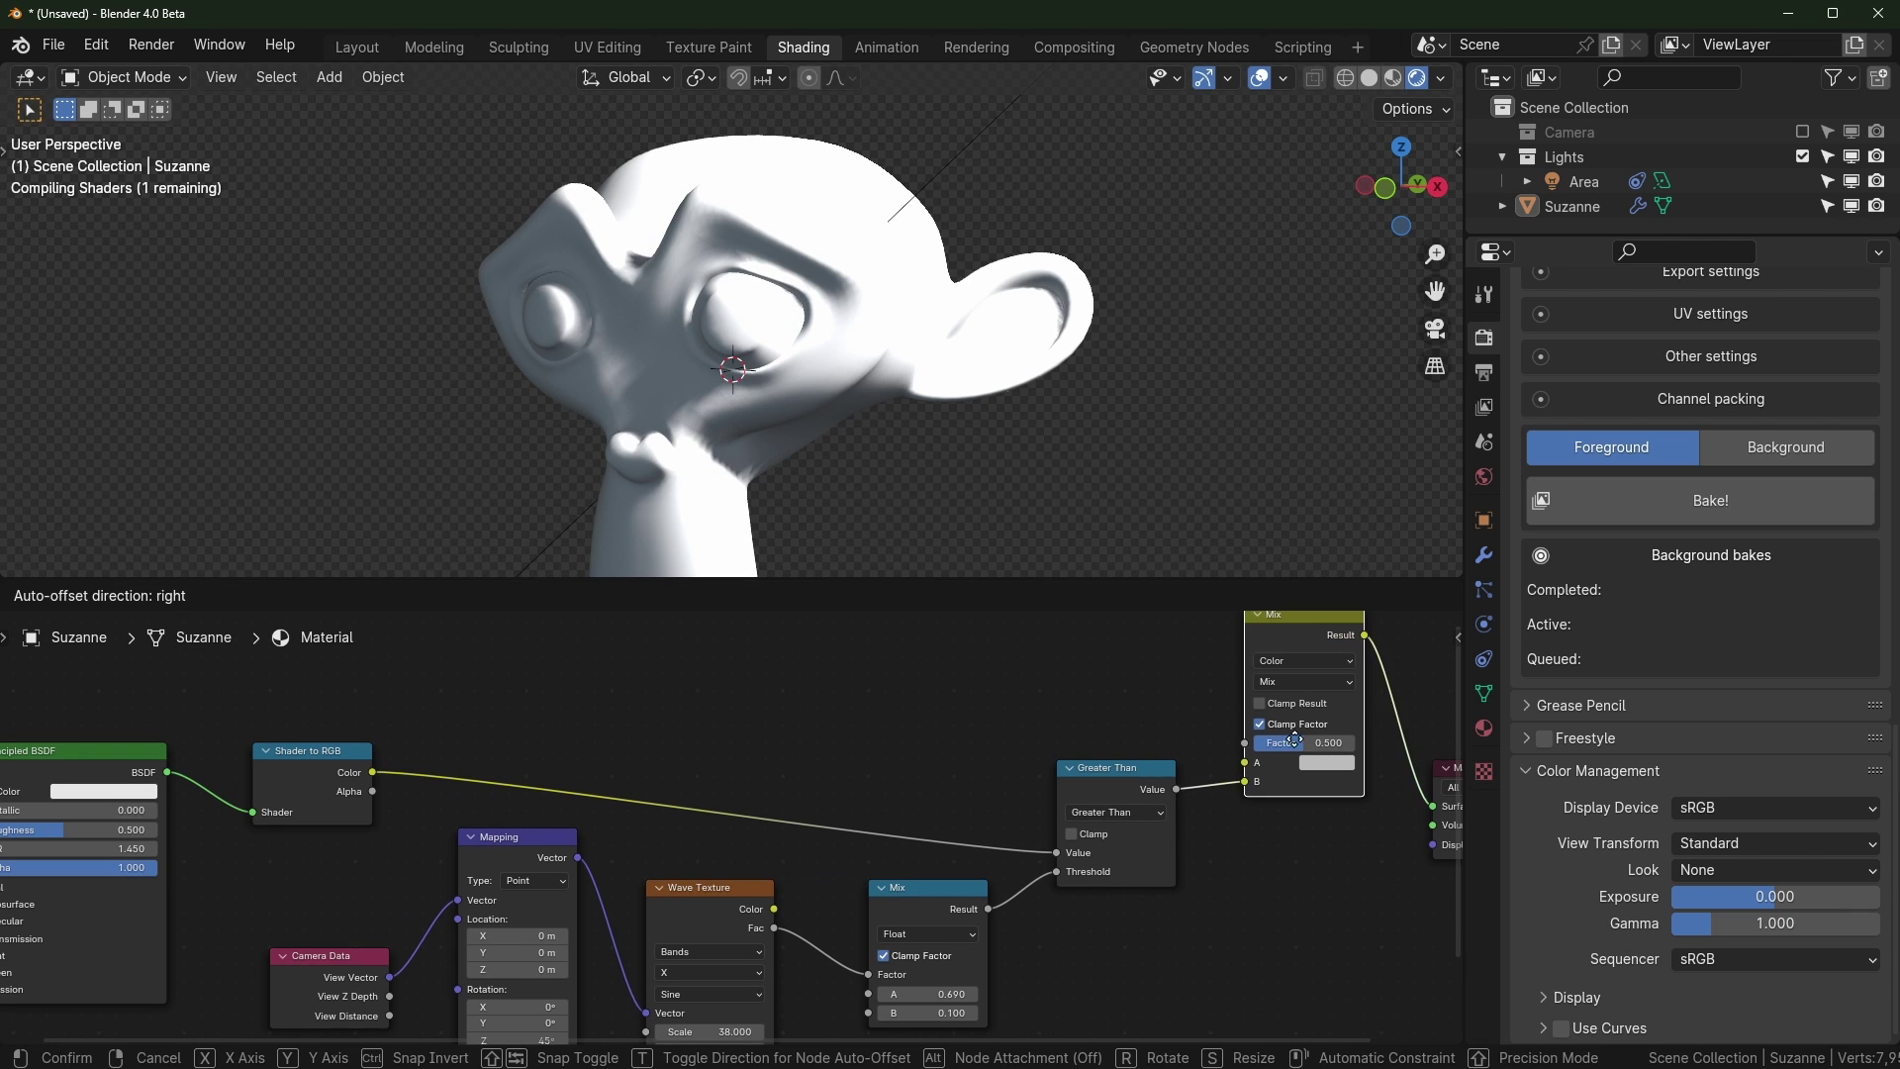
Change the Mix Color node's blending mode to Multiply
click(904, 770)
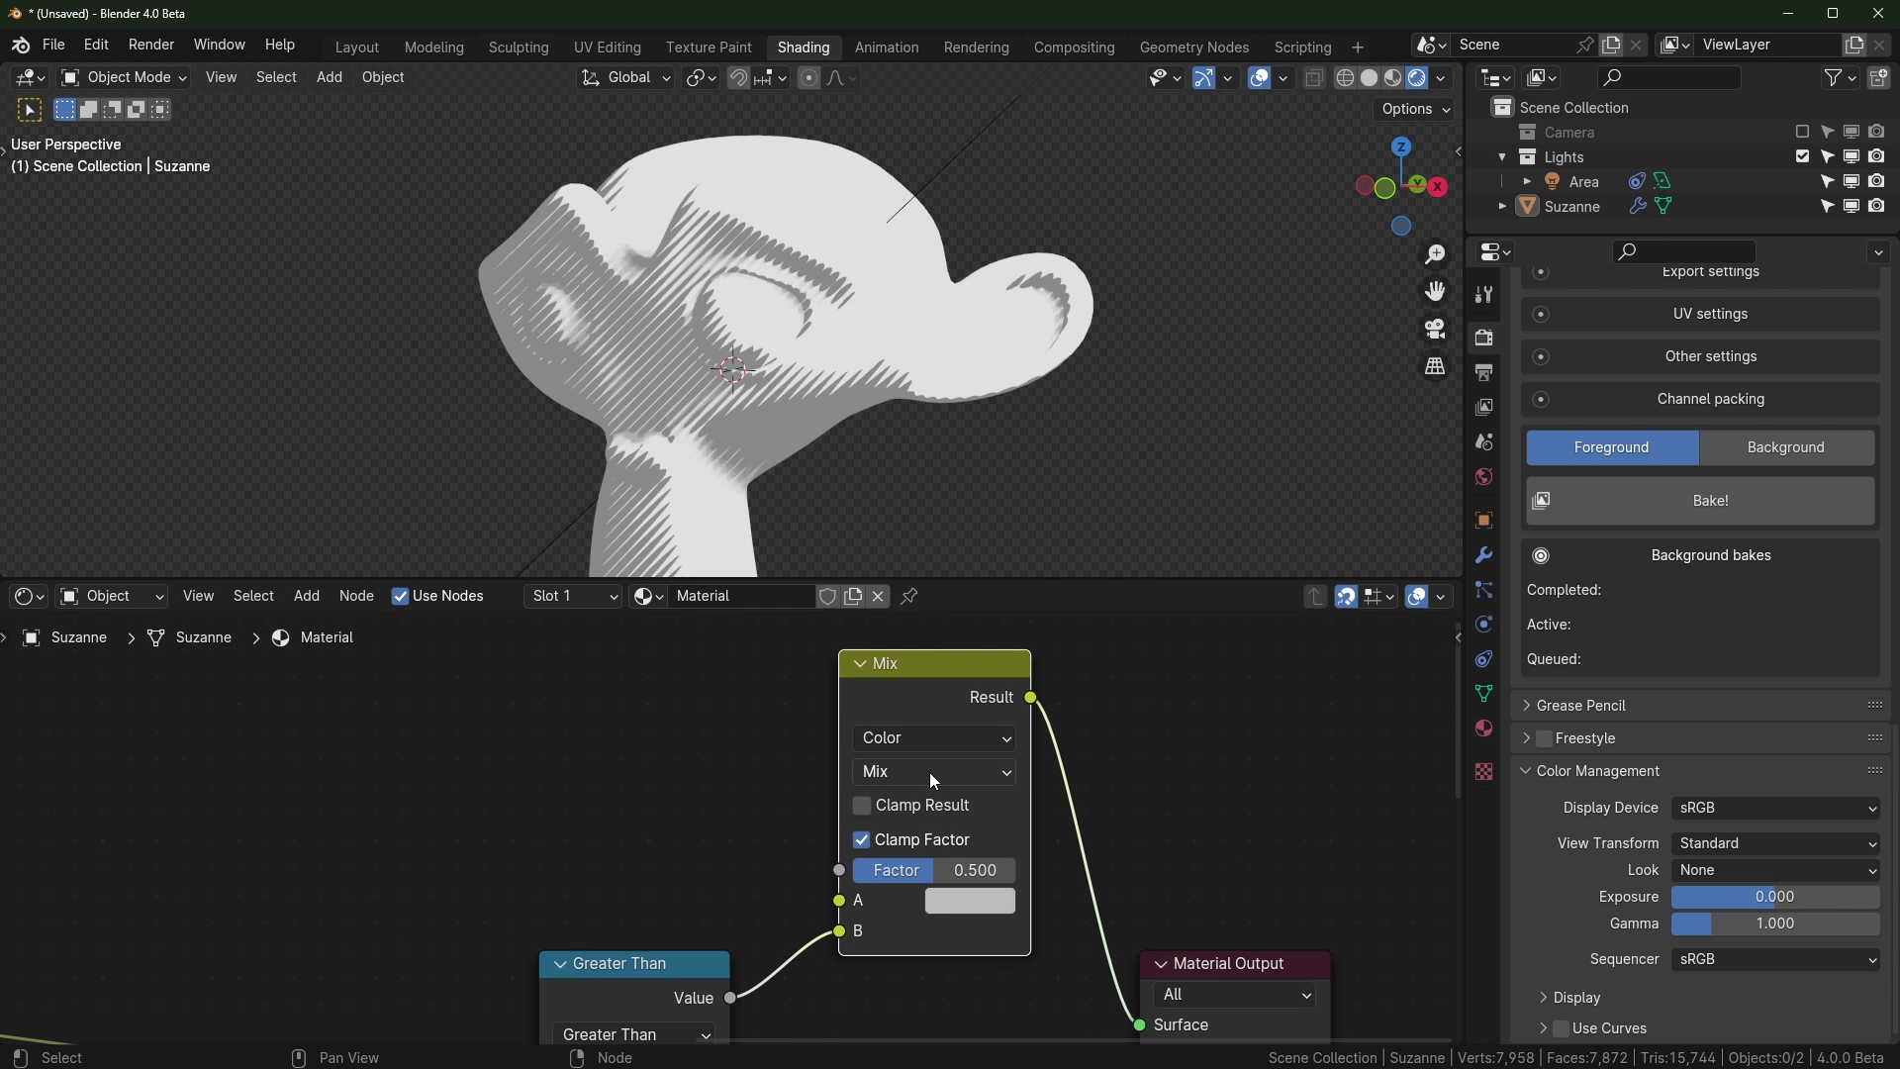
click(934, 782)
click(931, 232)
scroll(728, 787, down, 1)
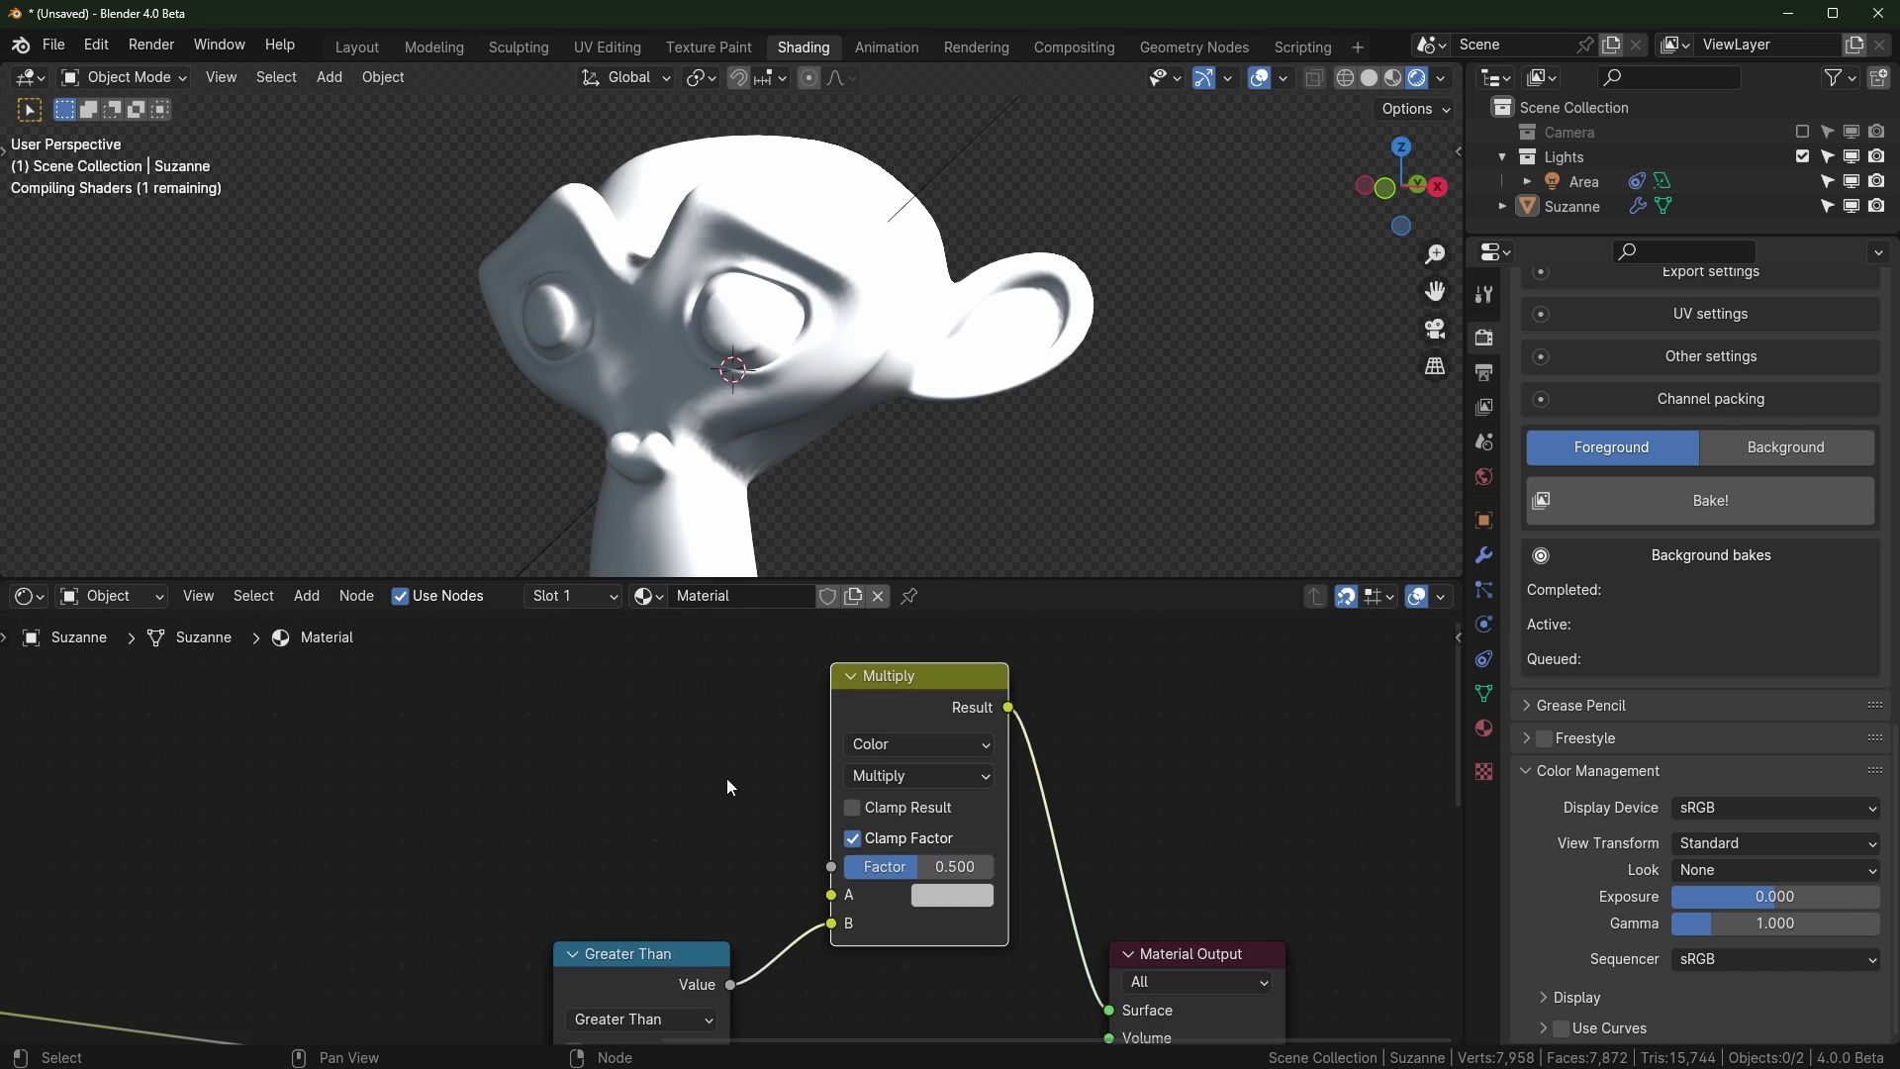
Link the Shader to RGB node's Color output to the A input of the Multiply node
scroll(727, 779, down, 3)
middle_drag(571, 784, 894, 758)
middle_drag(681, 832, 713, 820)
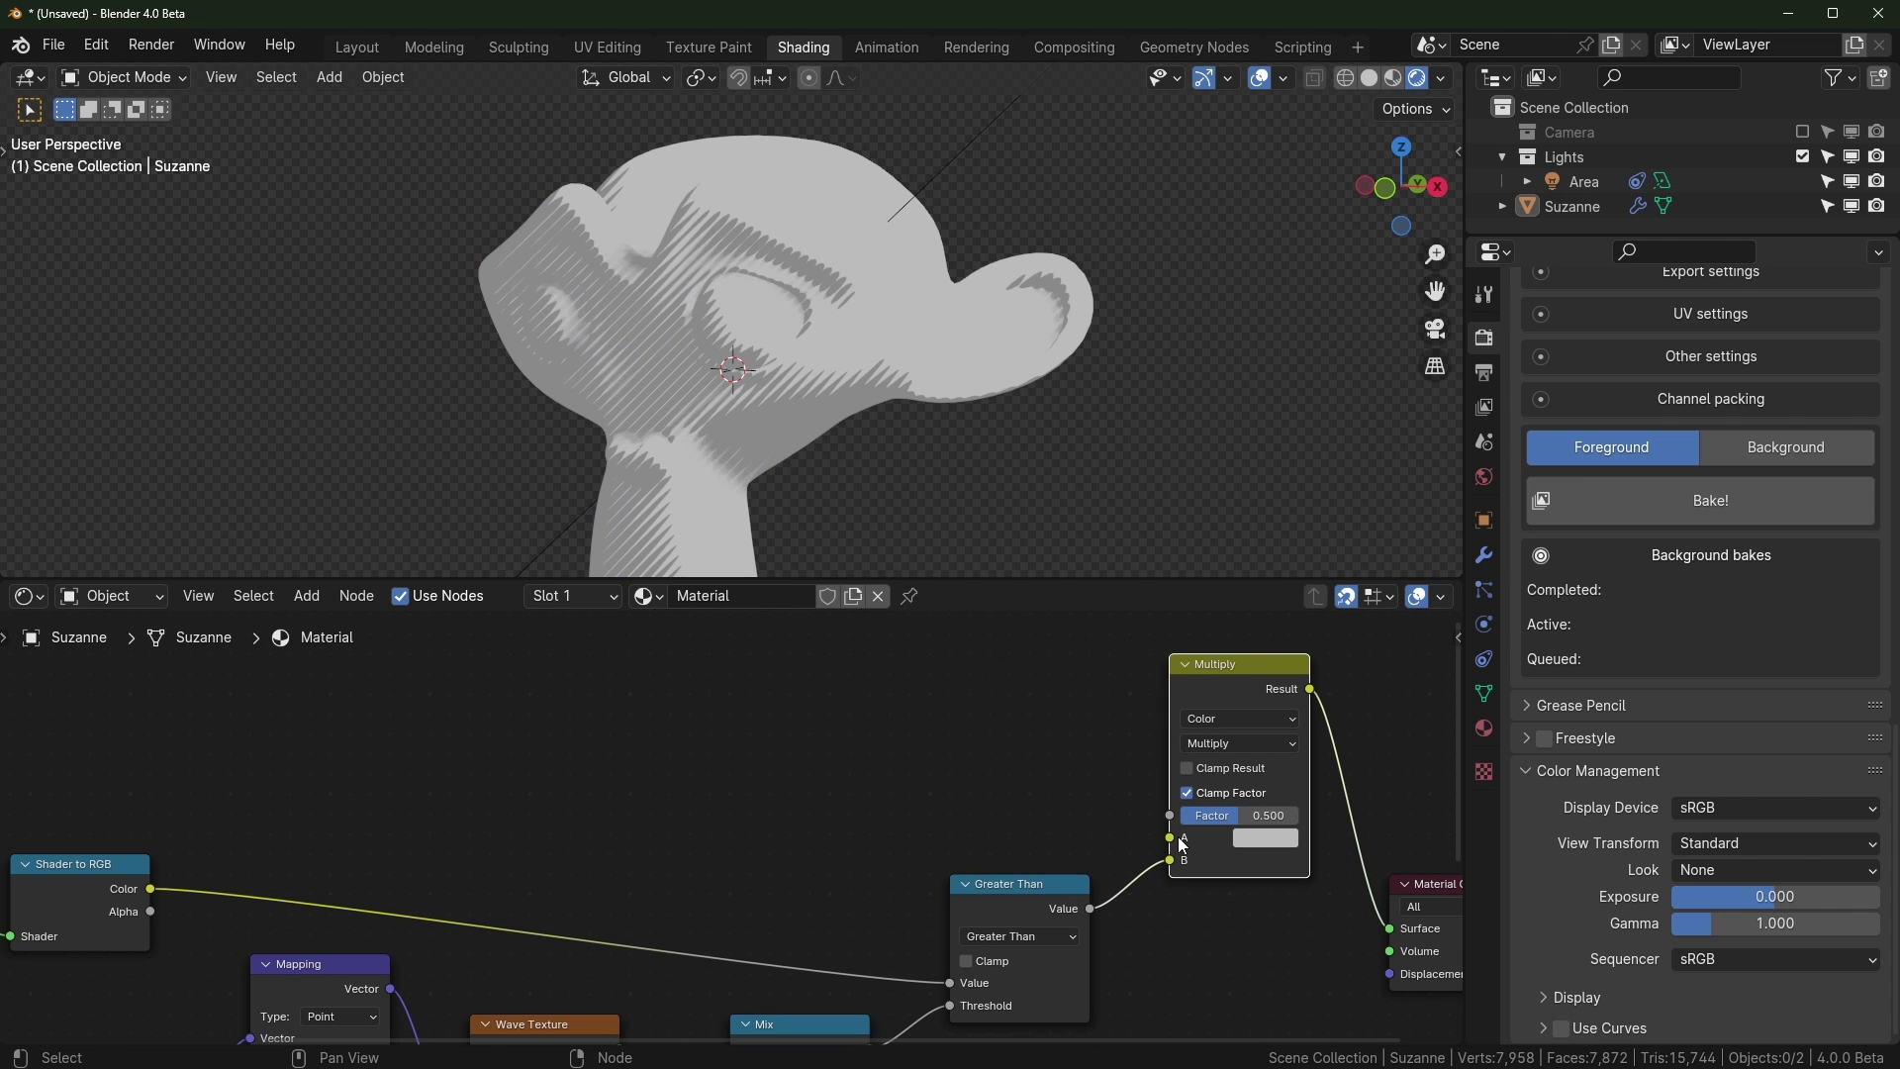
middle_drag(268, 846, 342, 810)
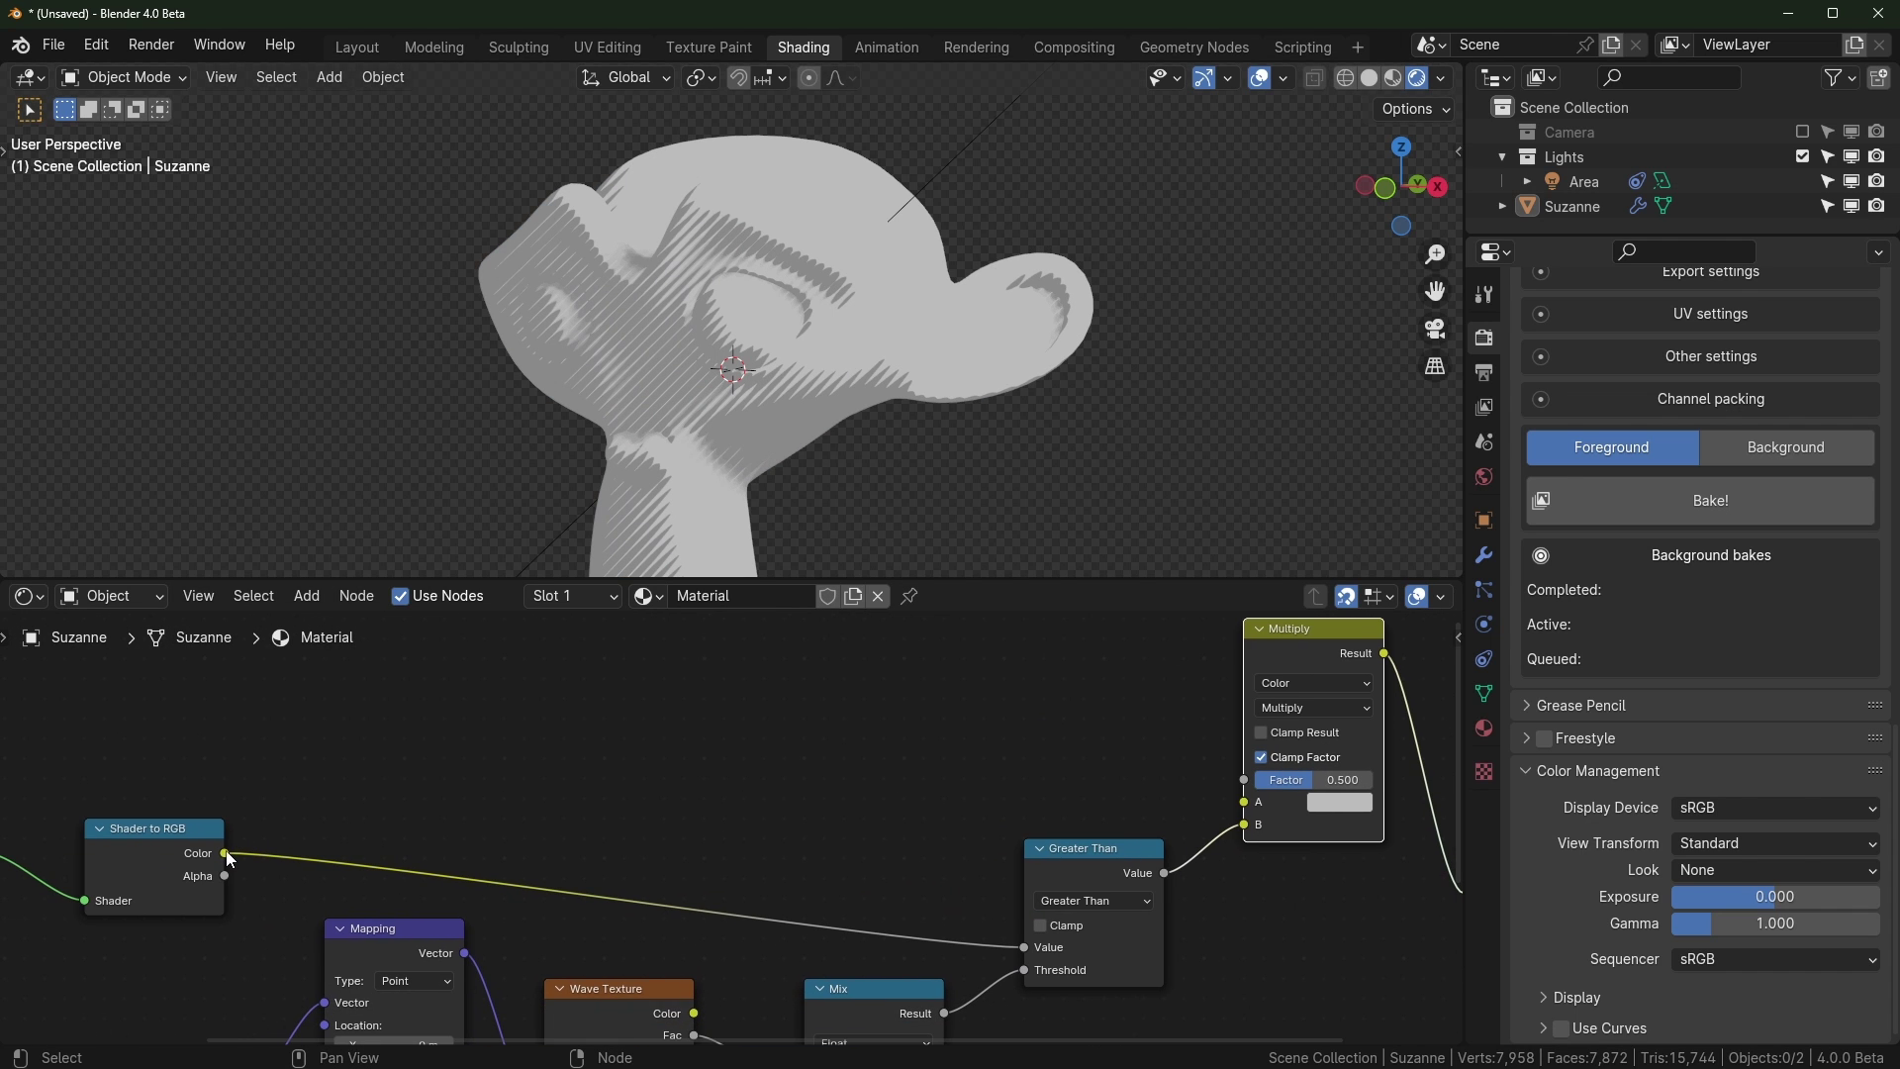
drag(225, 853, 1244, 801)
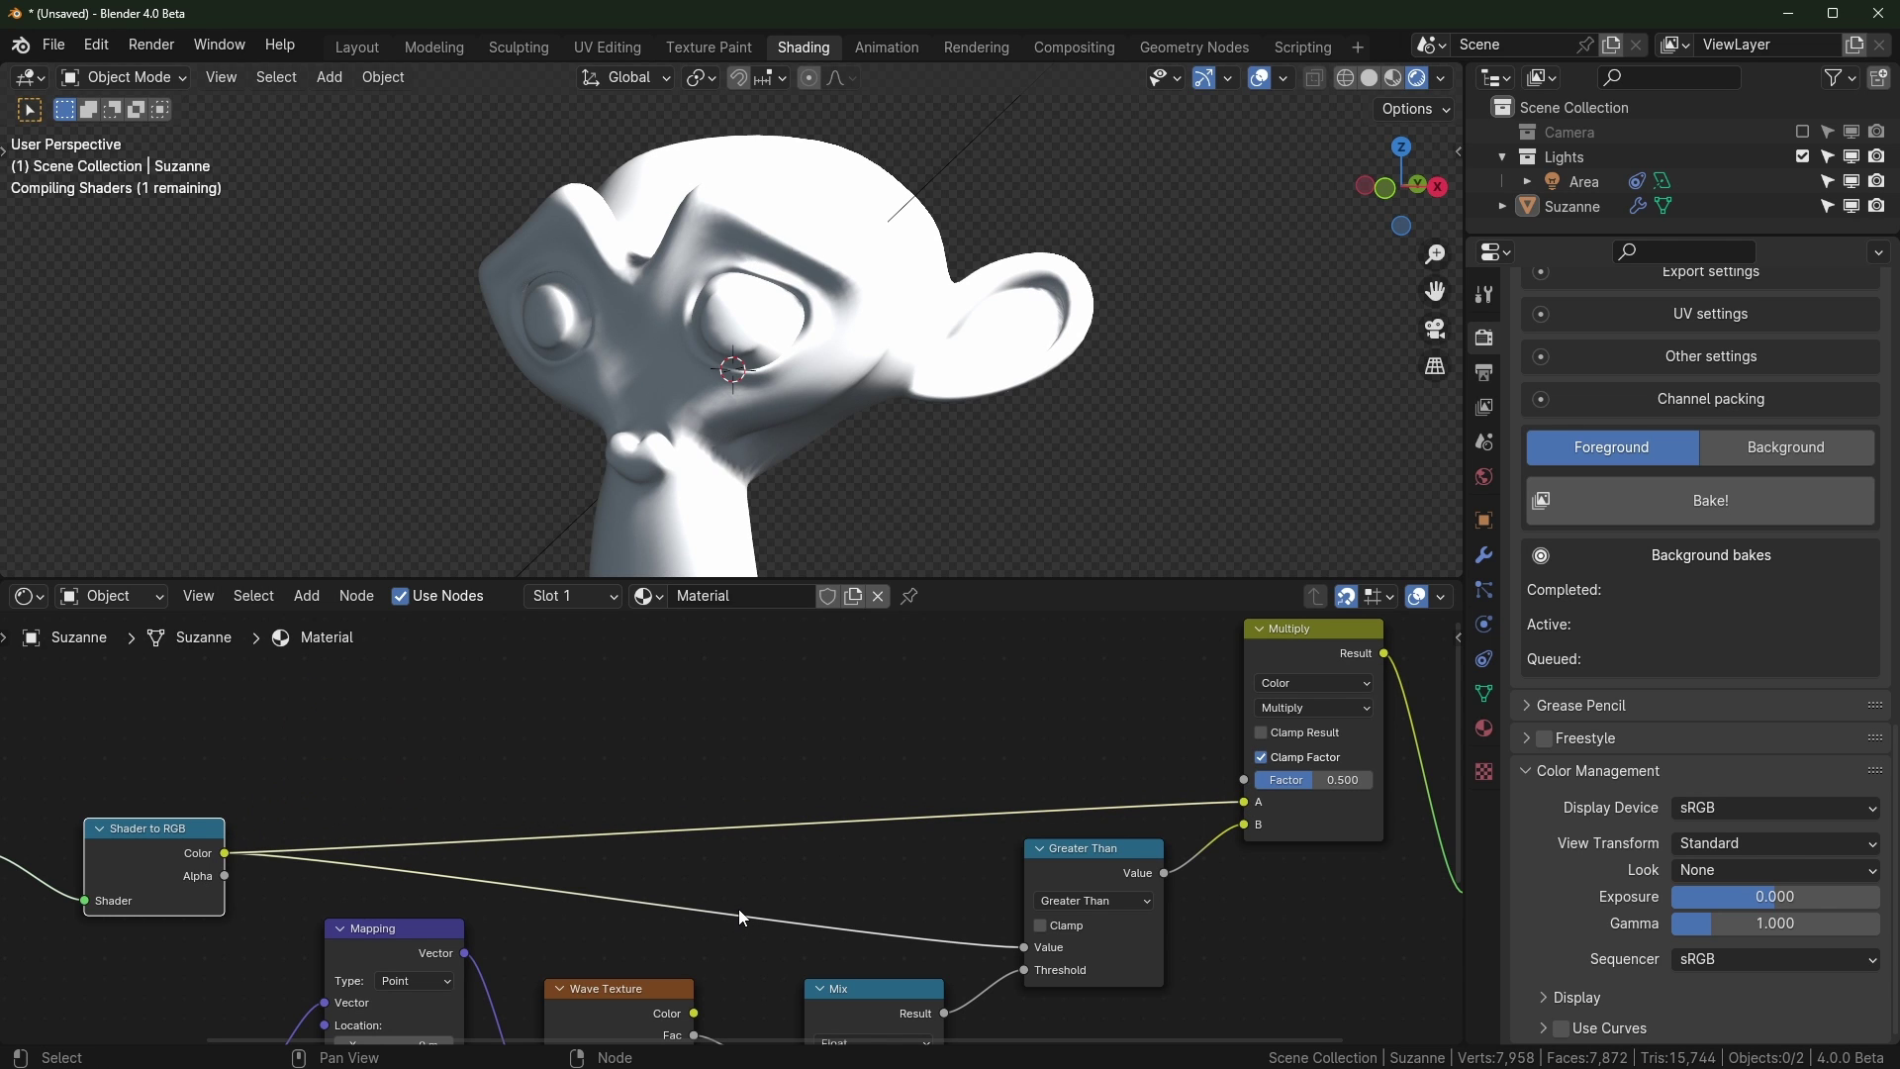
Preview the Principled BSDF by connecting it directly to the Material Output's Surface
middle_drag(449, 790, 712, 763)
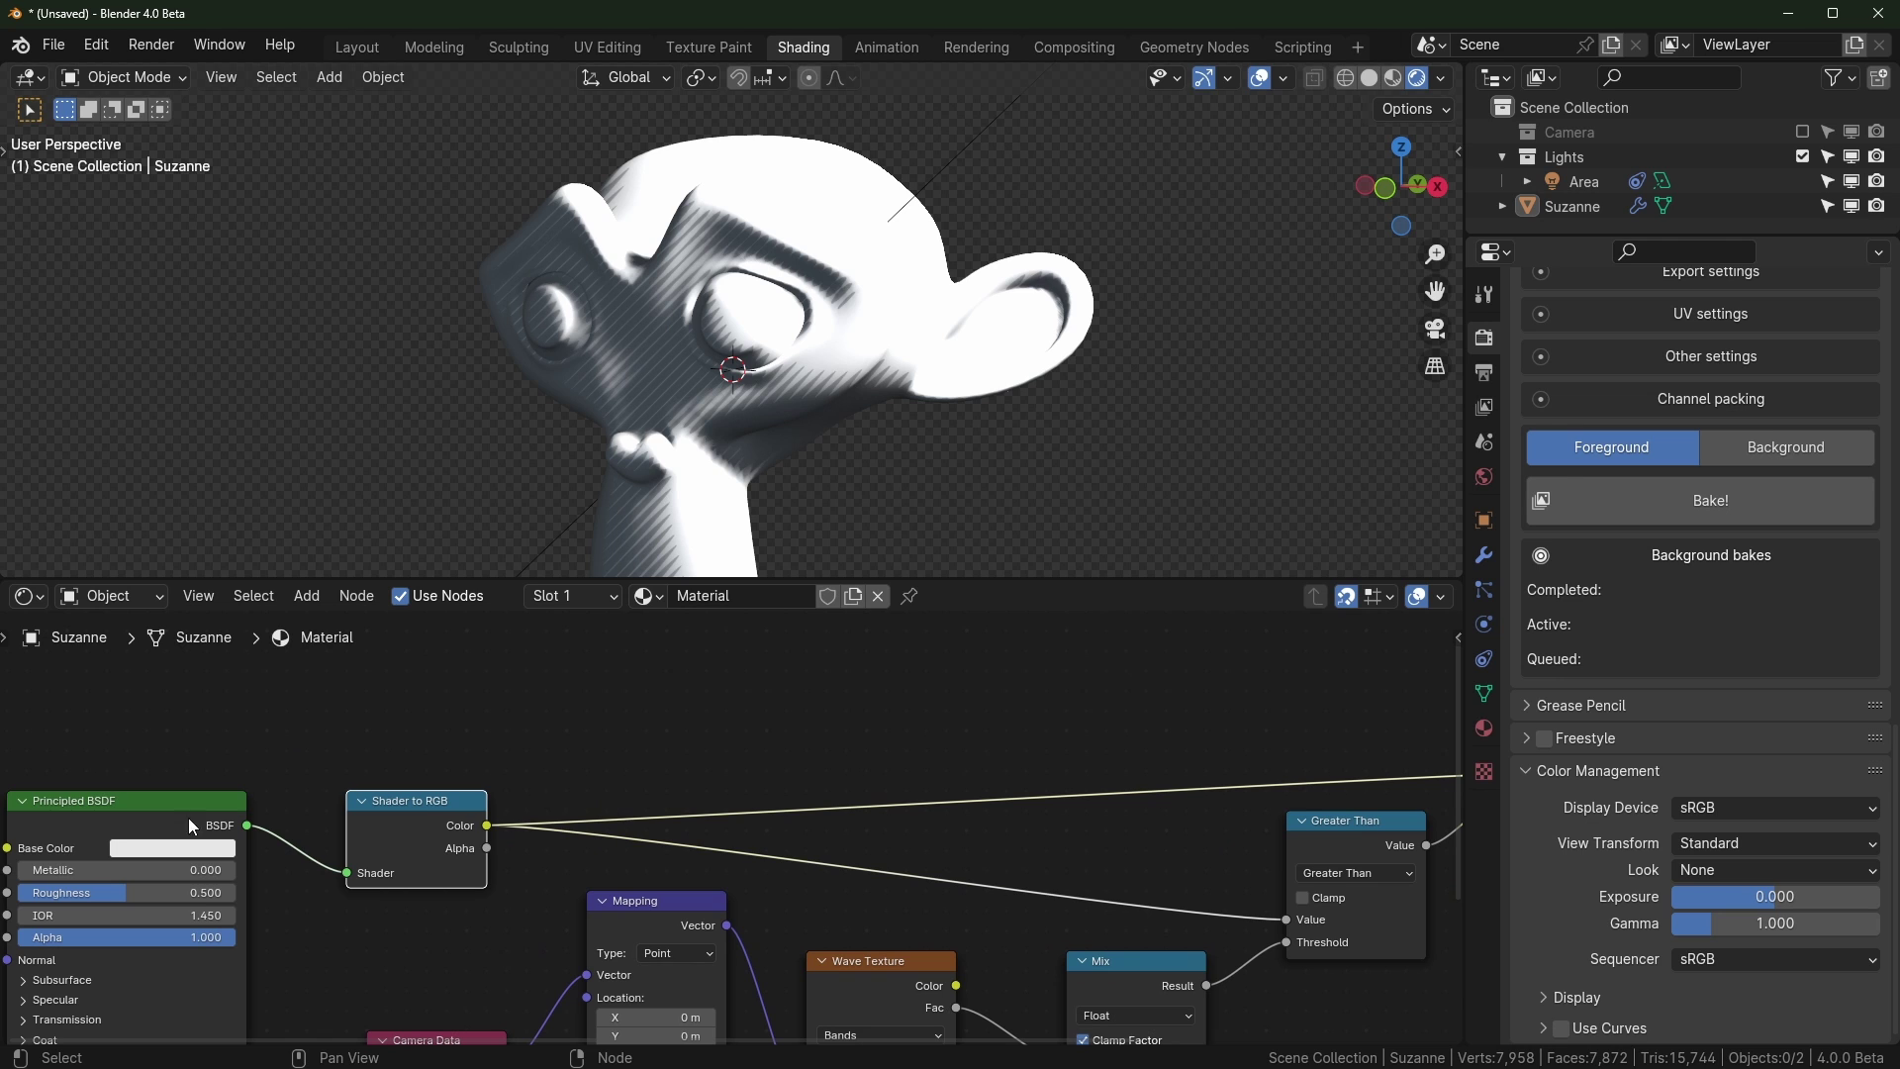
ctrl+shift+click(170, 795)
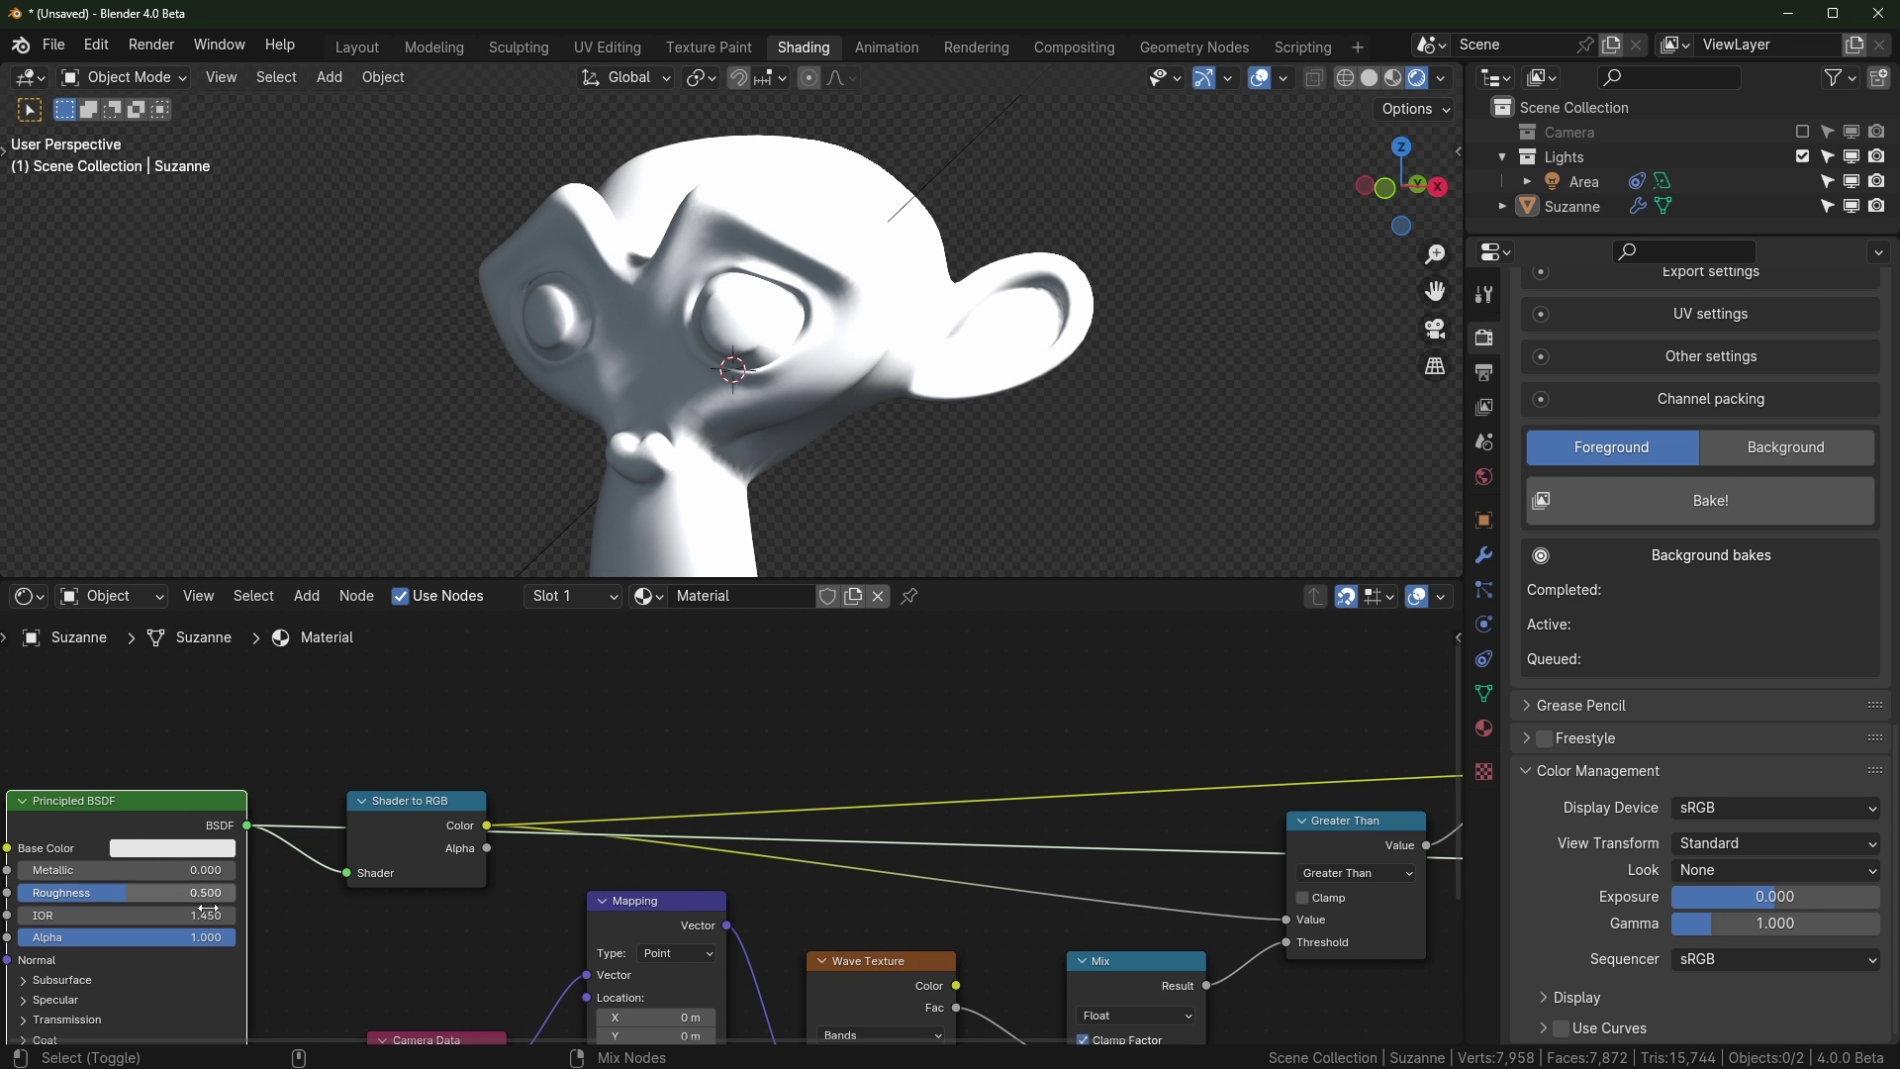
middle_drag(898, 867, 304, 838)
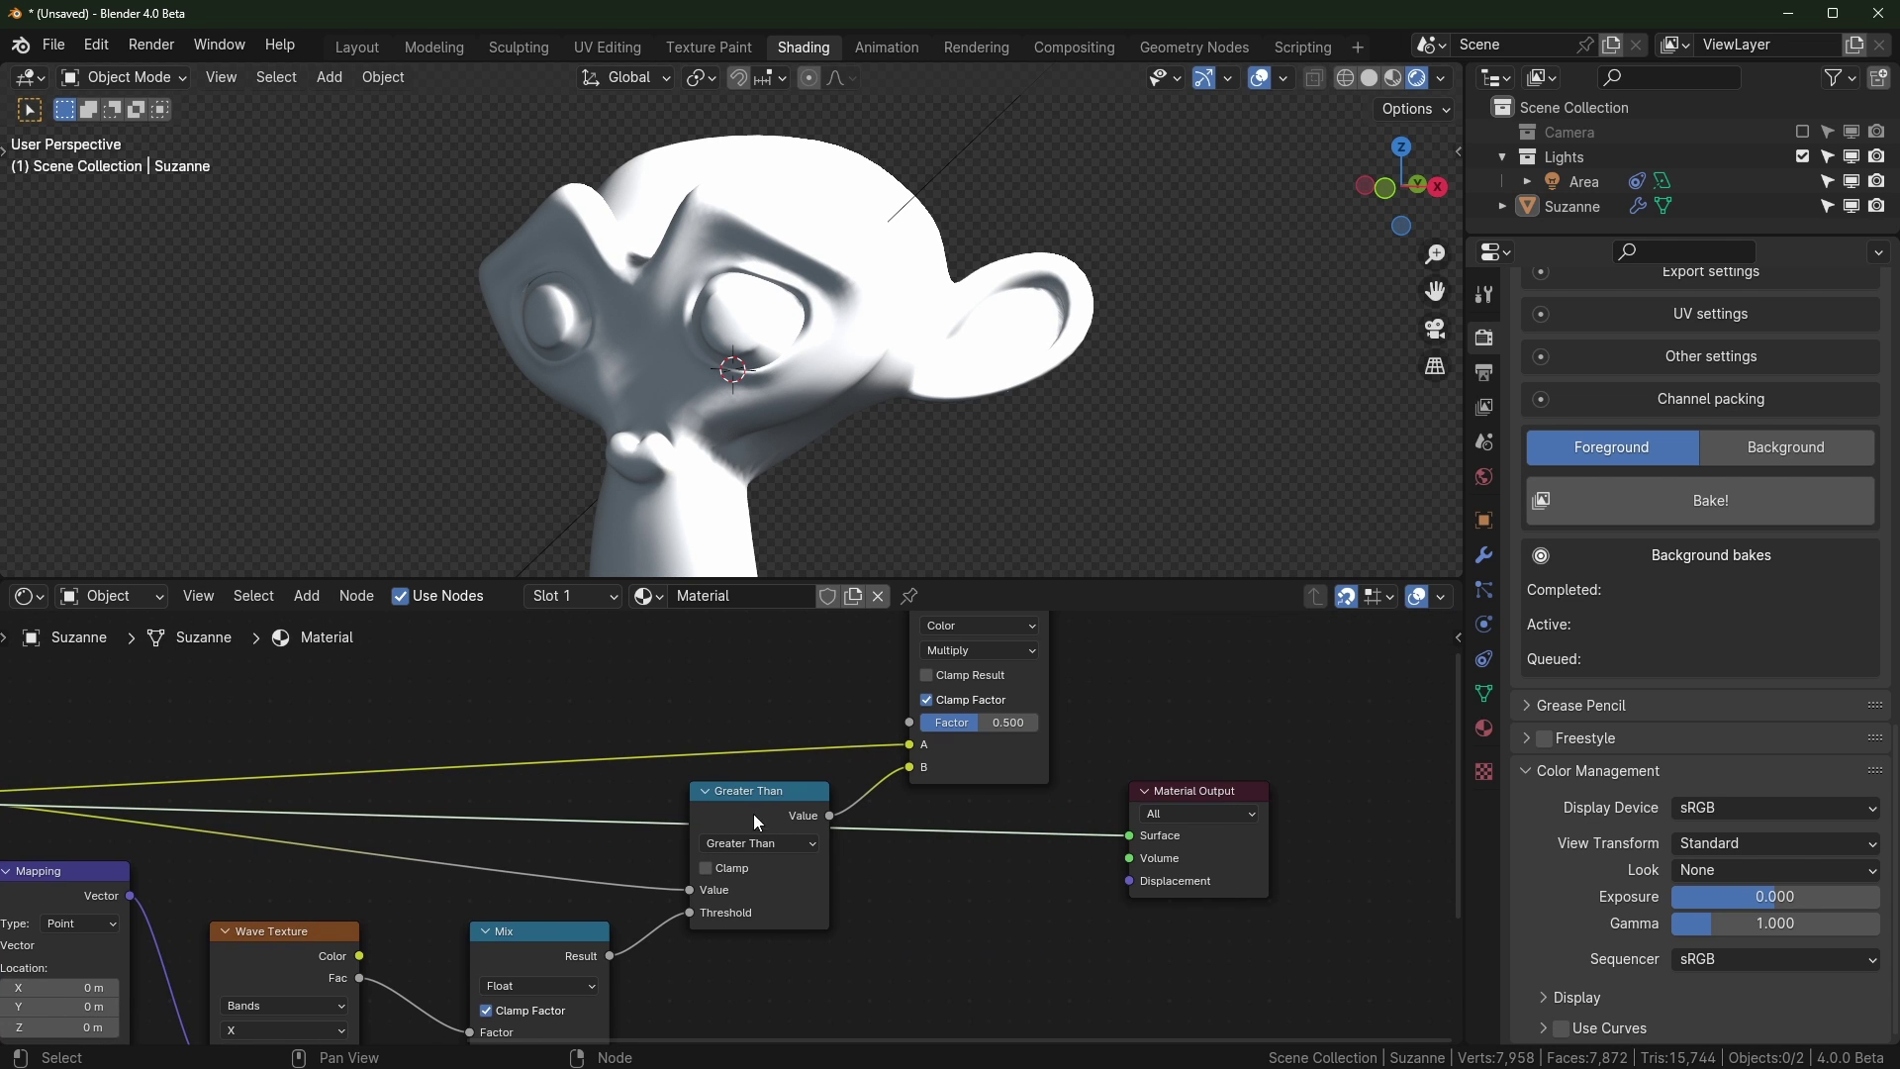
Connect the Multiply node's Result to the Material Output's Surface and set its Factor to 1.000
ctrl+shift+click(752, 813)
ctrl+shift+click(958, 766)
middle_drag(951, 834, 894, 927)
scroll(893, 927, up, 4)
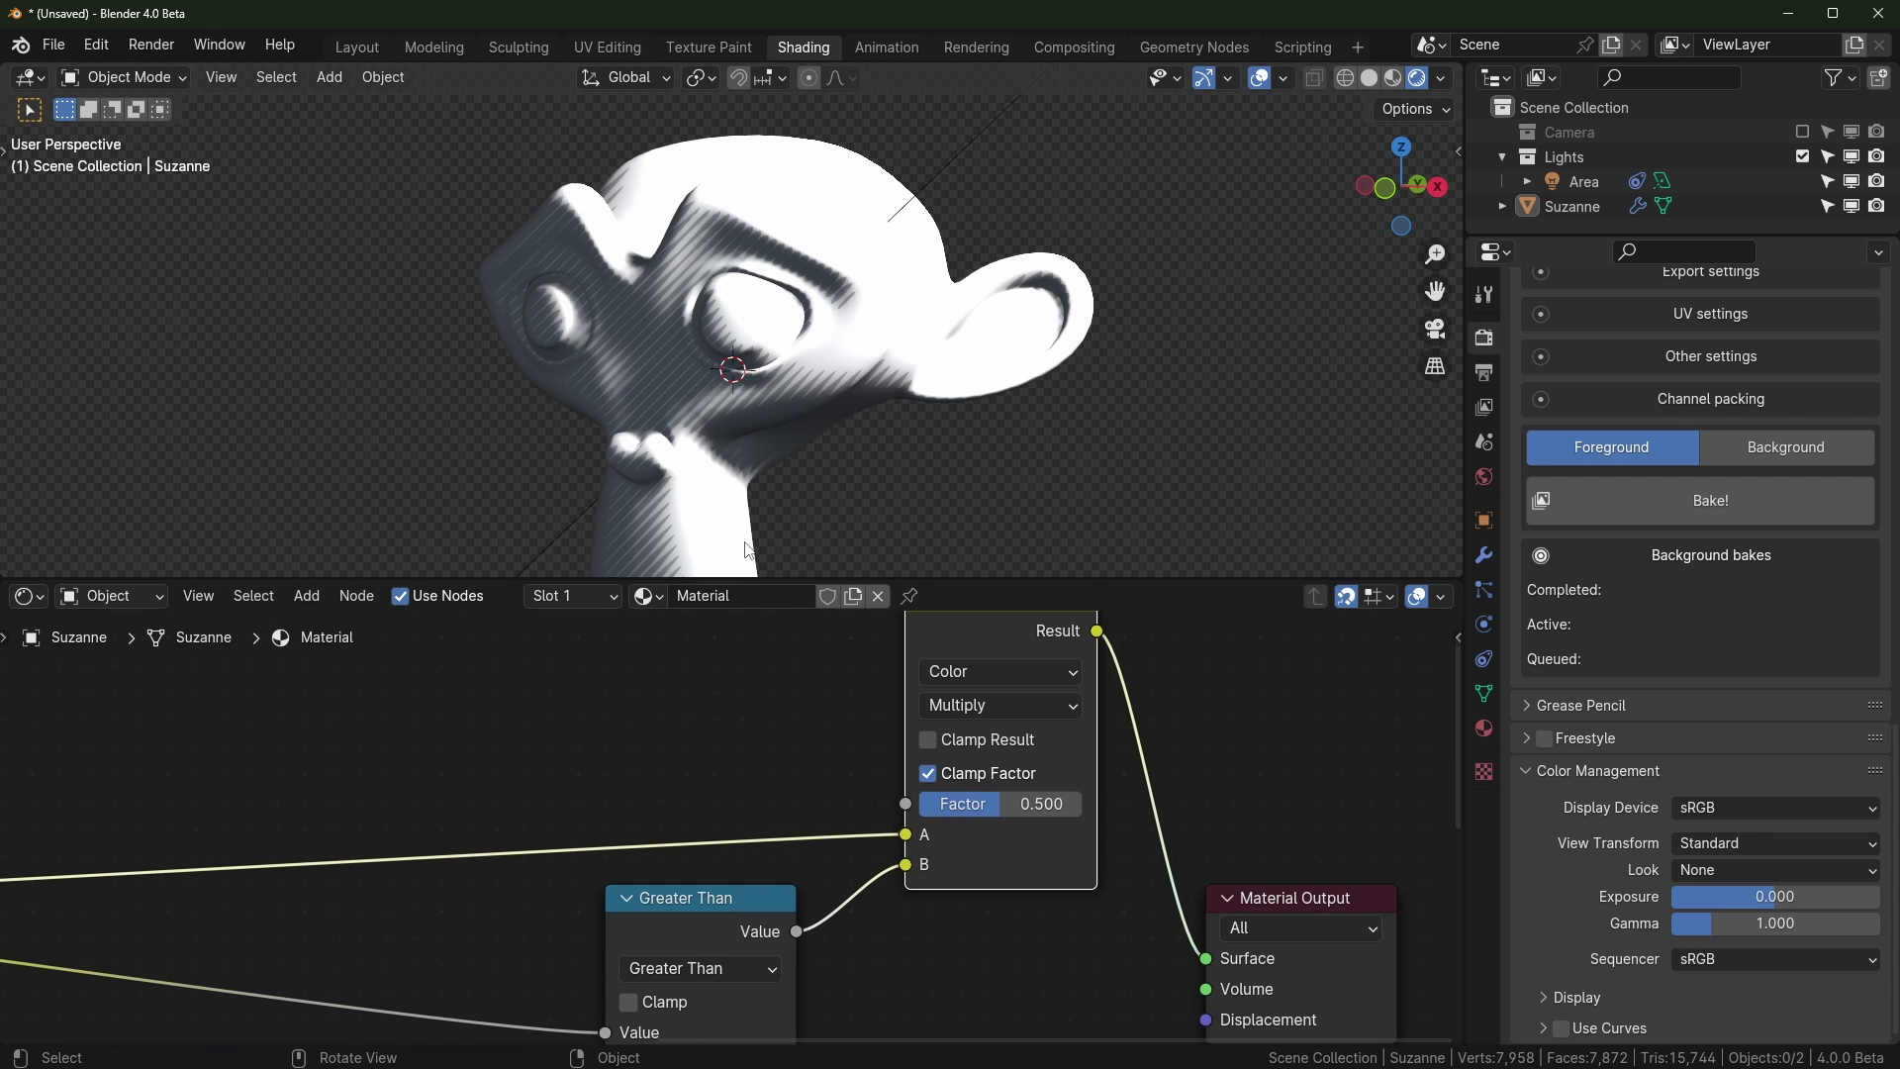
middle_drag(717, 447, 778, 439)
scroll(781, 437, up, 2)
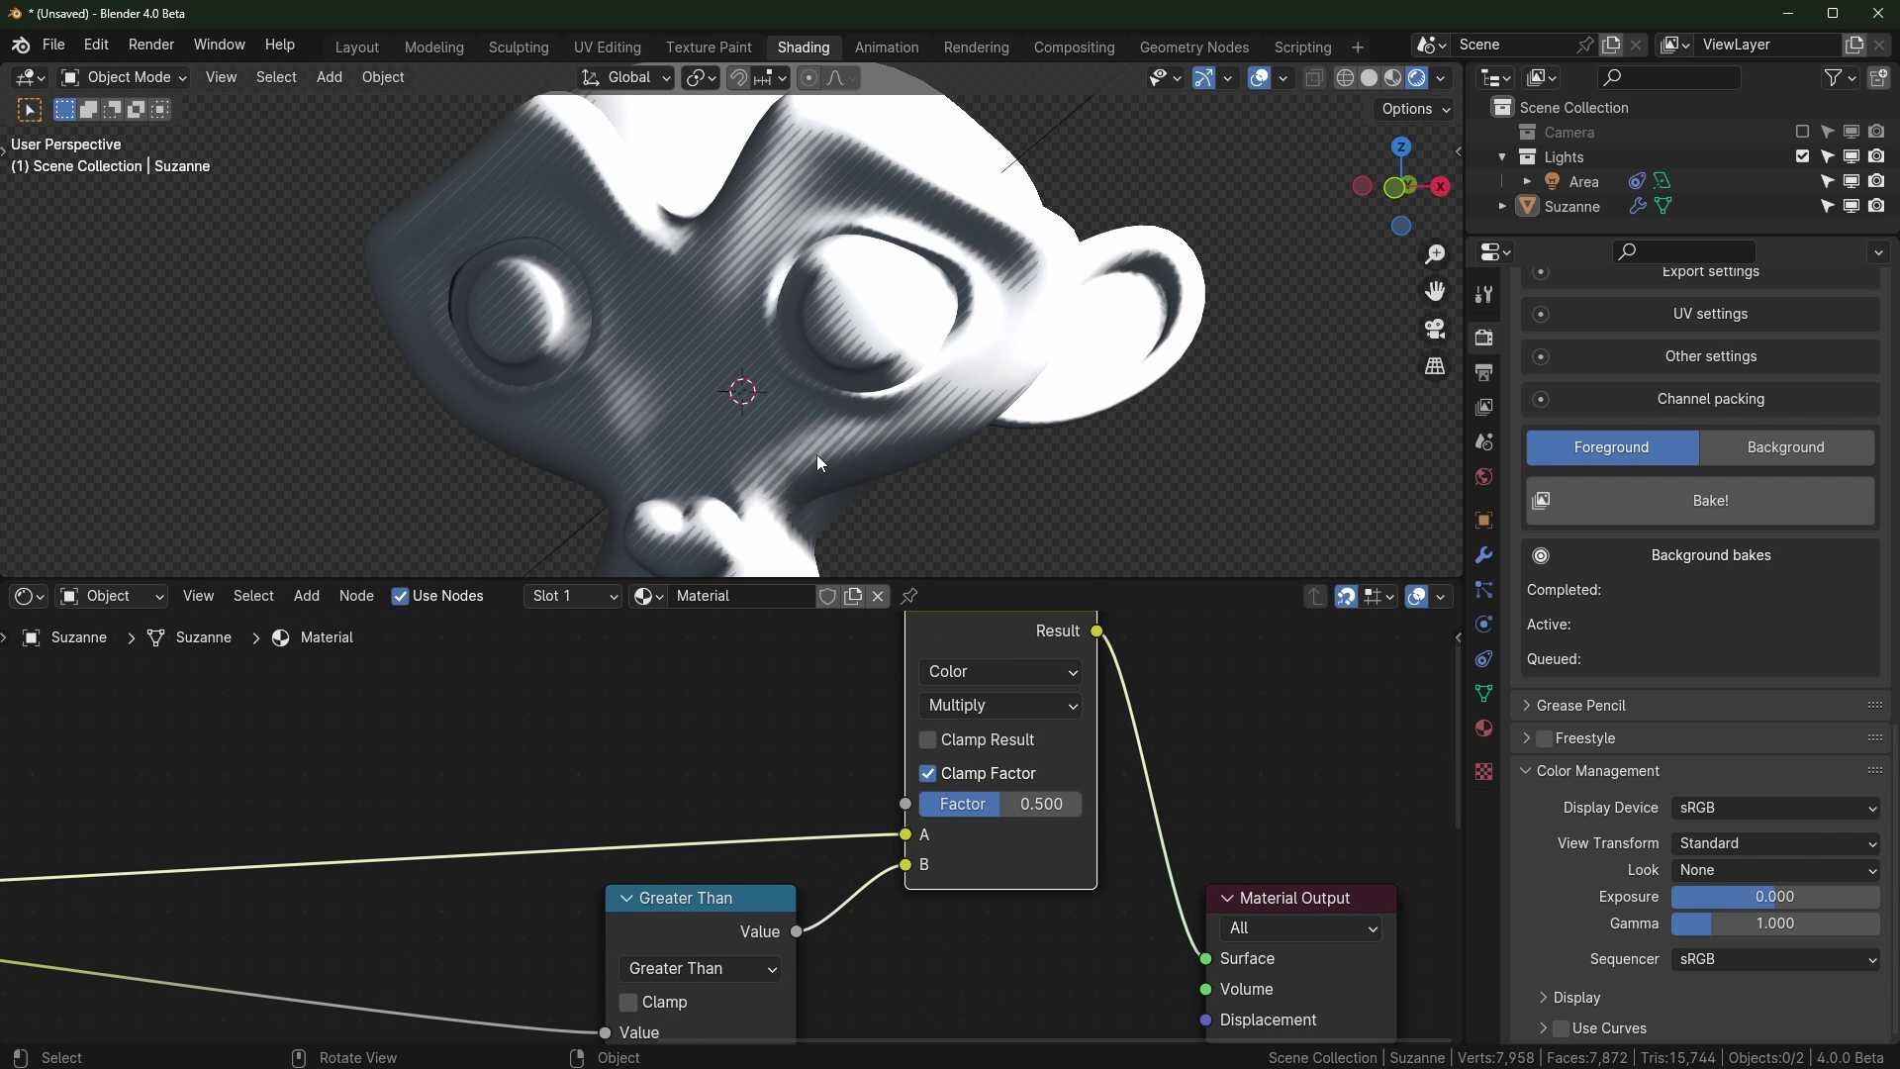
drag(995, 799, 1079, 800)
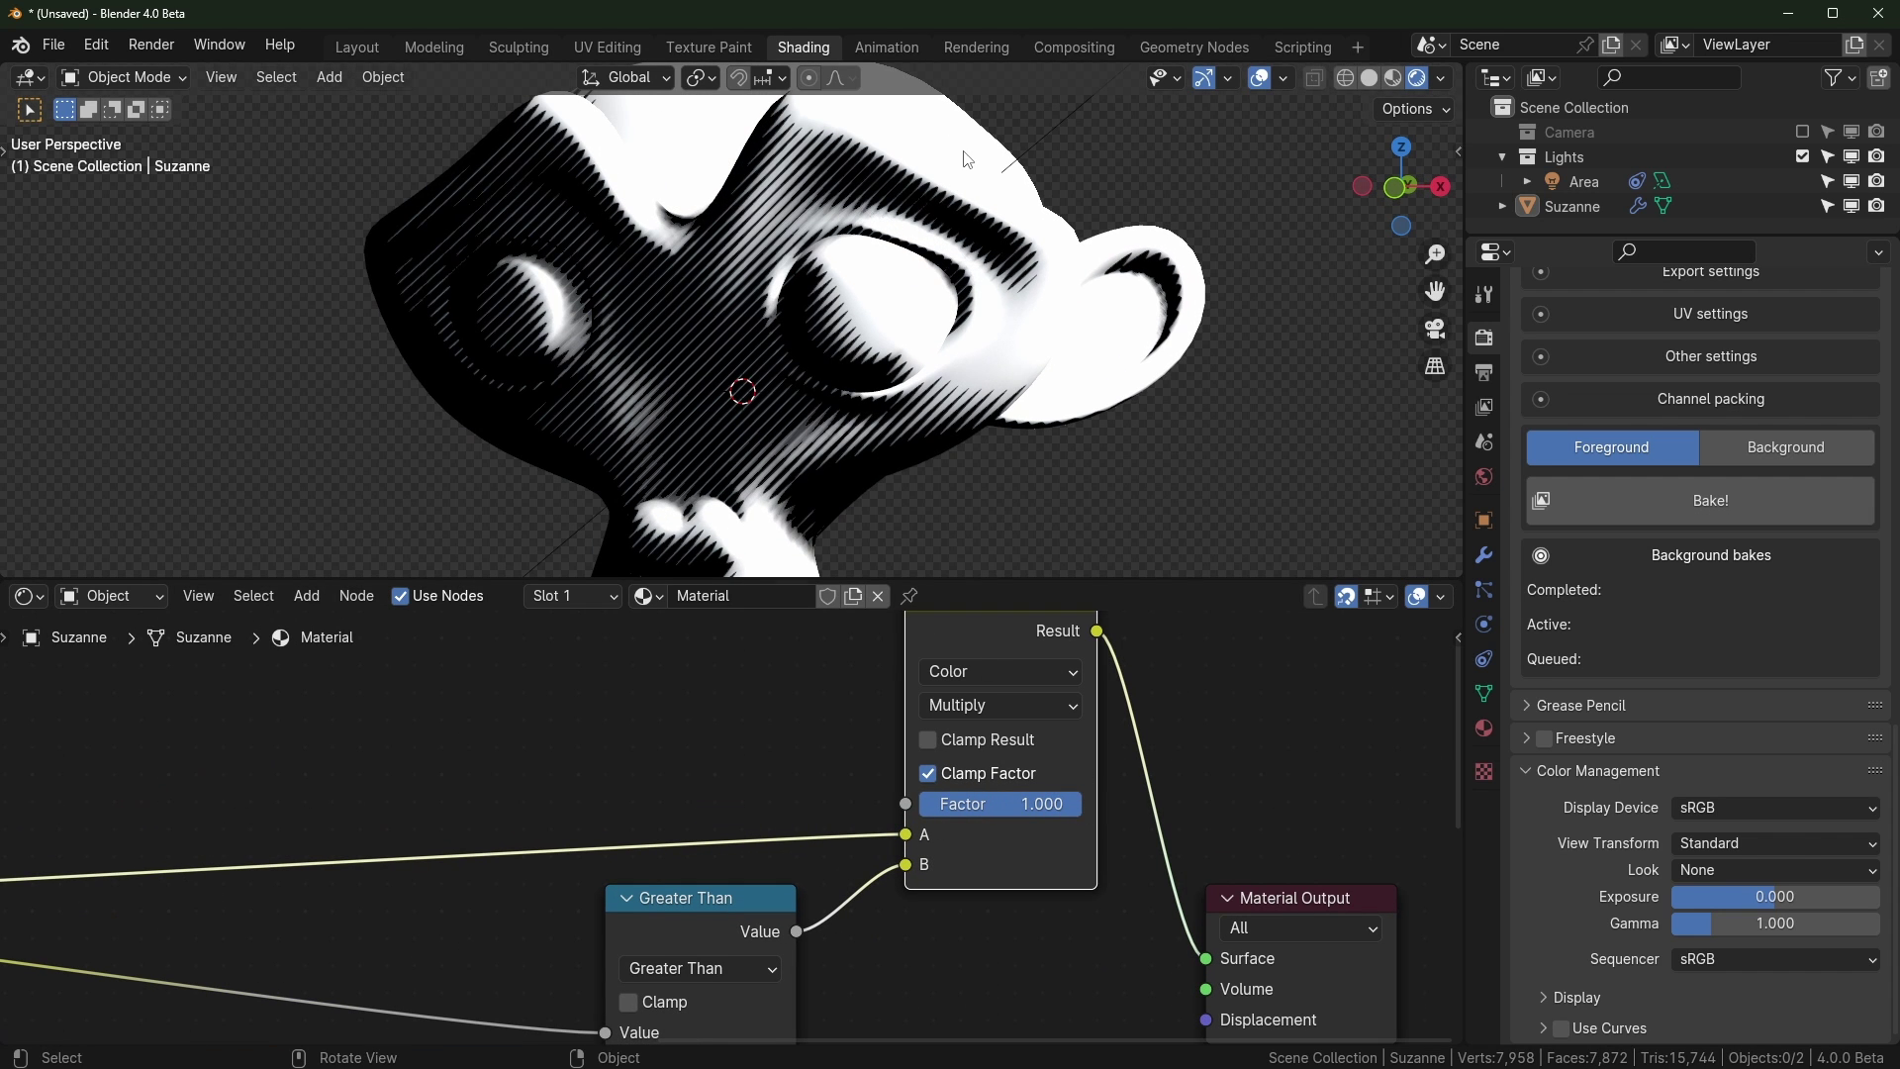
Brighten the Principled BSDF's Base Color to pure white
scroll(744, 788, down, 3)
scroll(420, 851, up, 1)
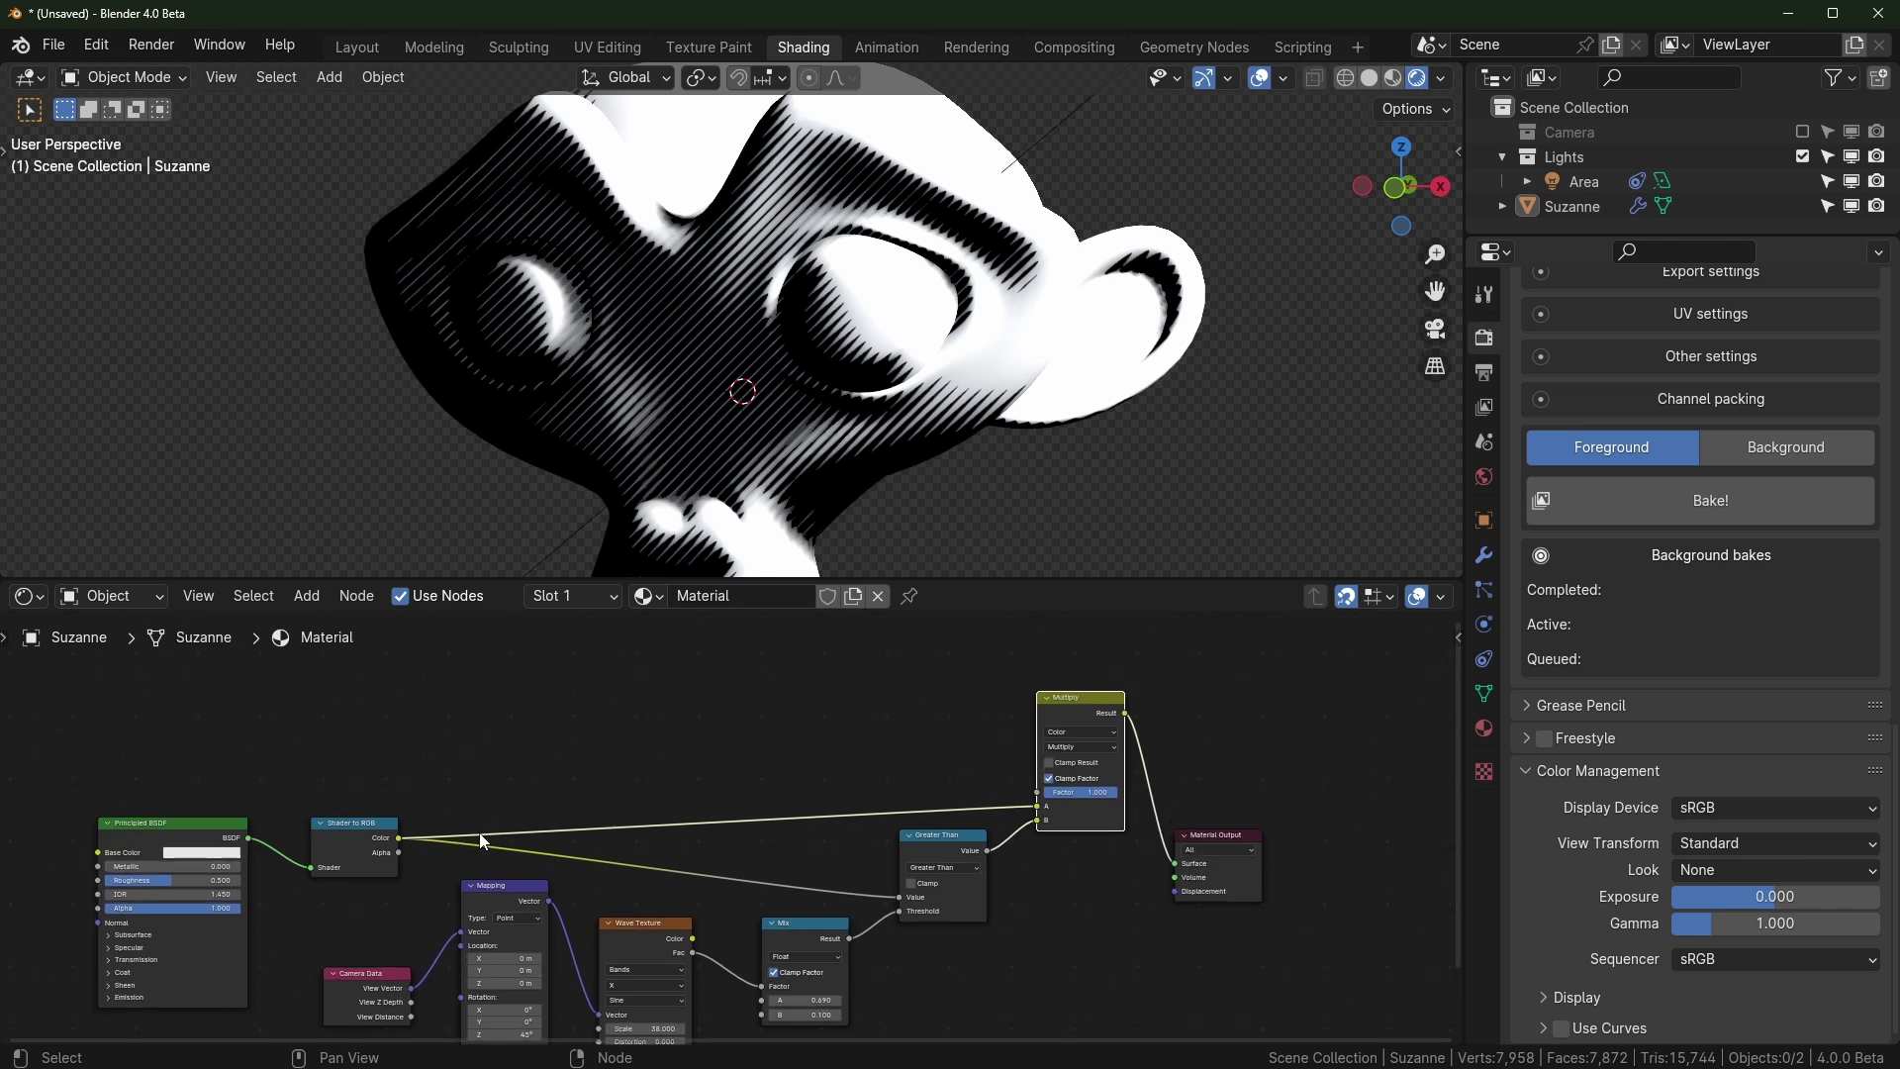
middle_drag(362, 865, 458, 831)
scroll(772, 767, up, 2)
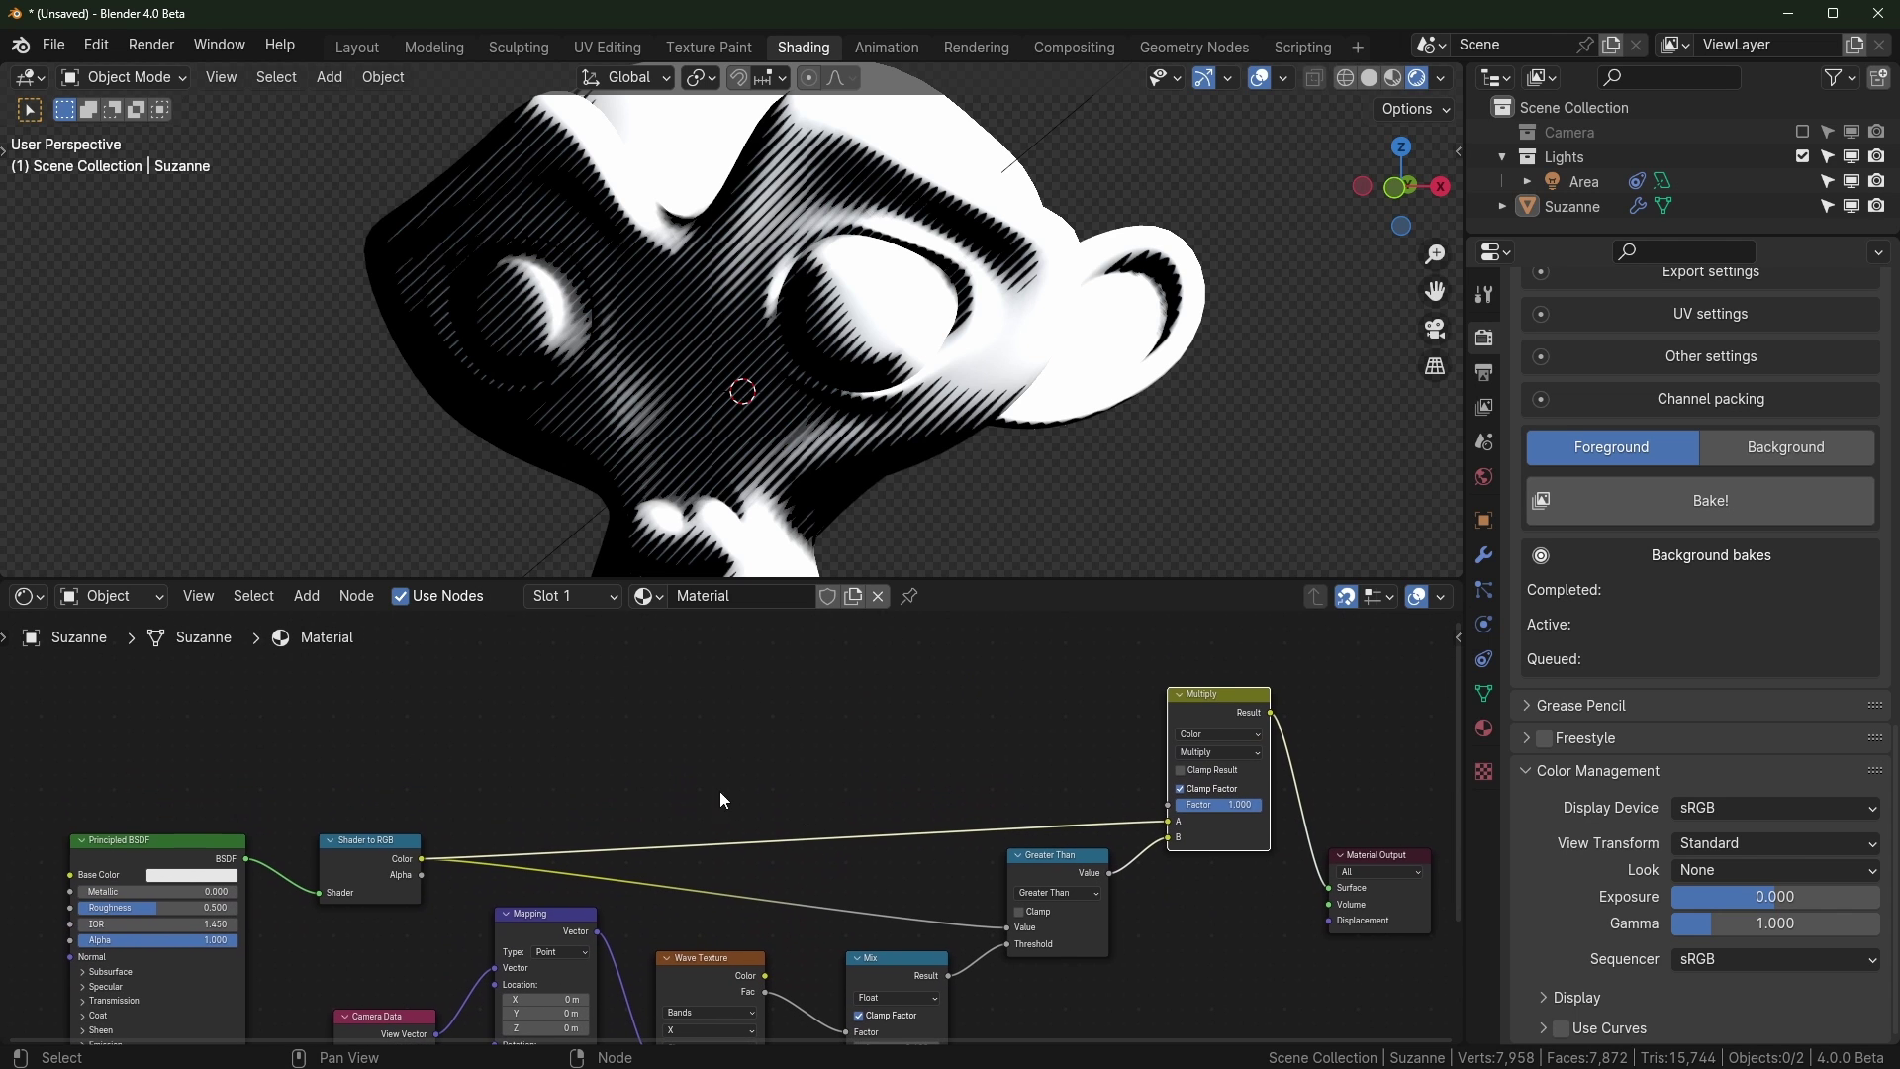
click(182, 875)
drag(287, 698, 287, 638)
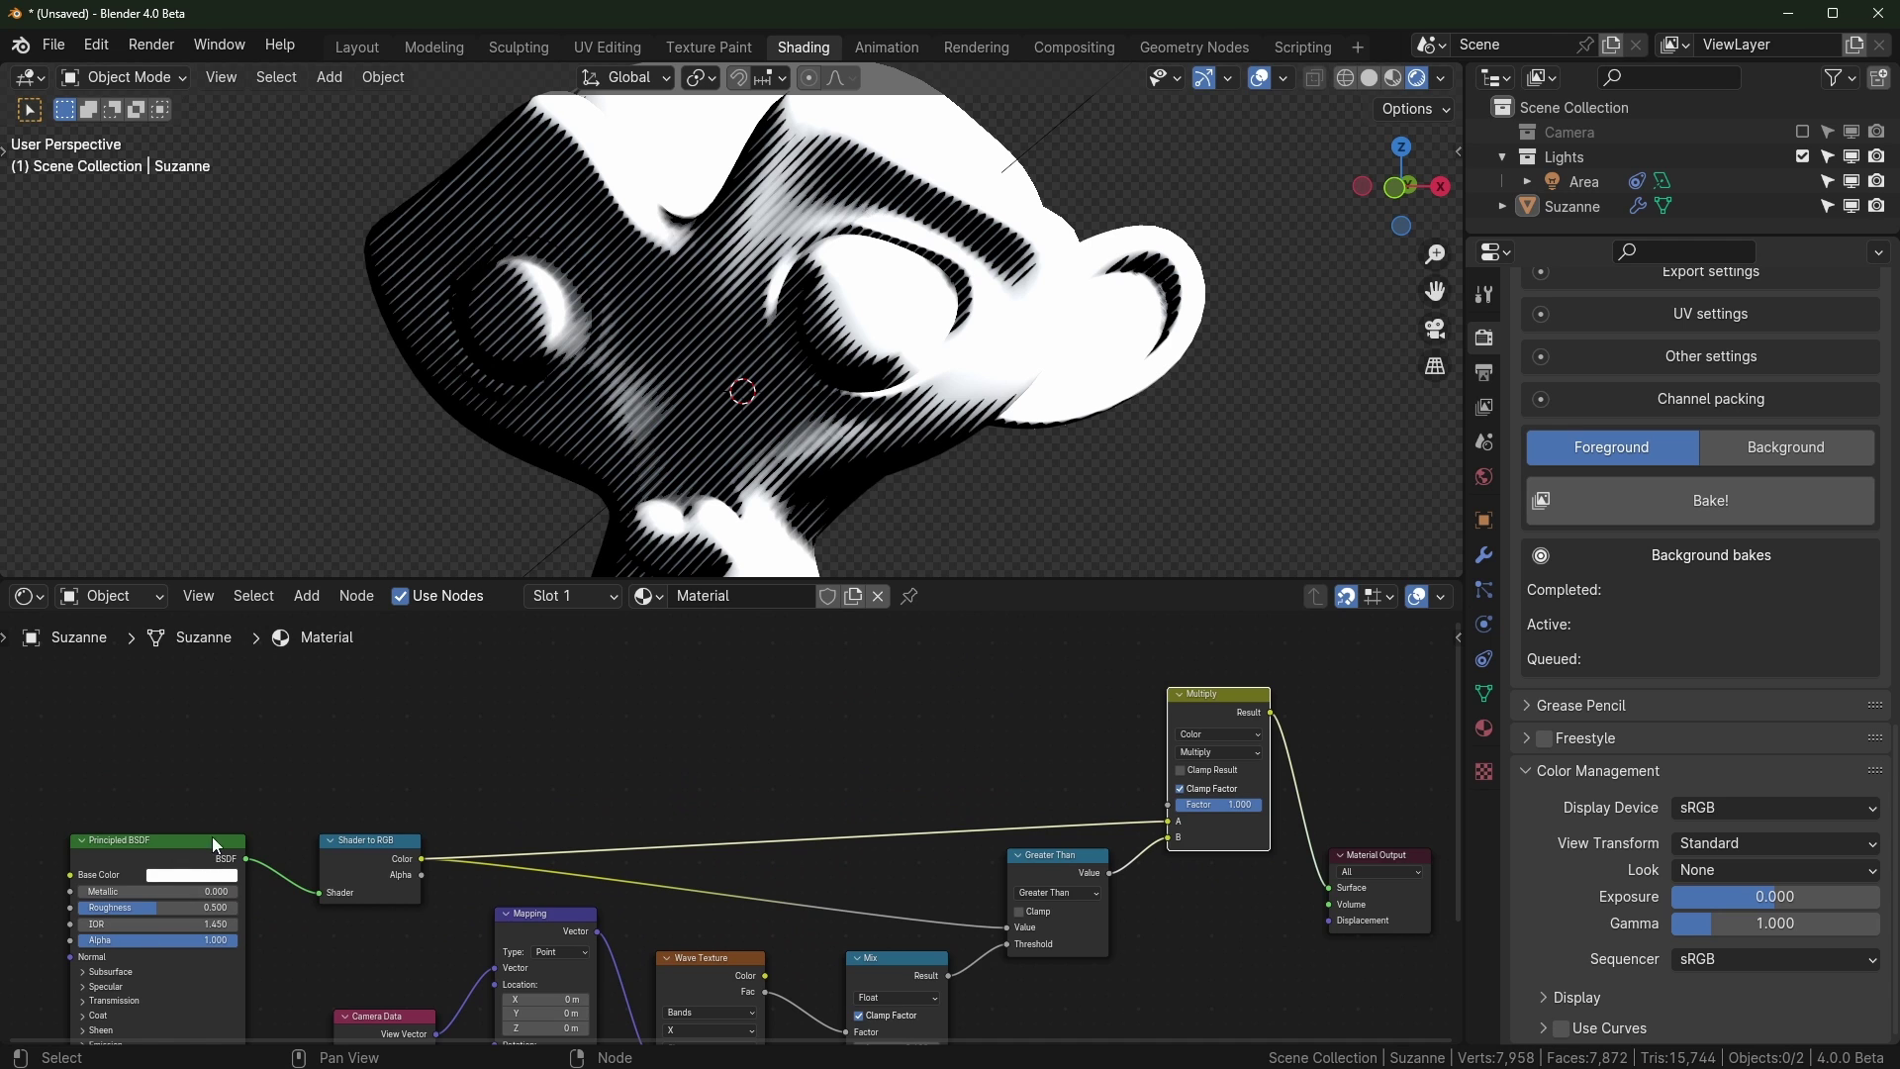
Duplicate the Principled BSDF node and place the copy above the original node chain
scroll(210, 849, up, 2)
key(shift+d)
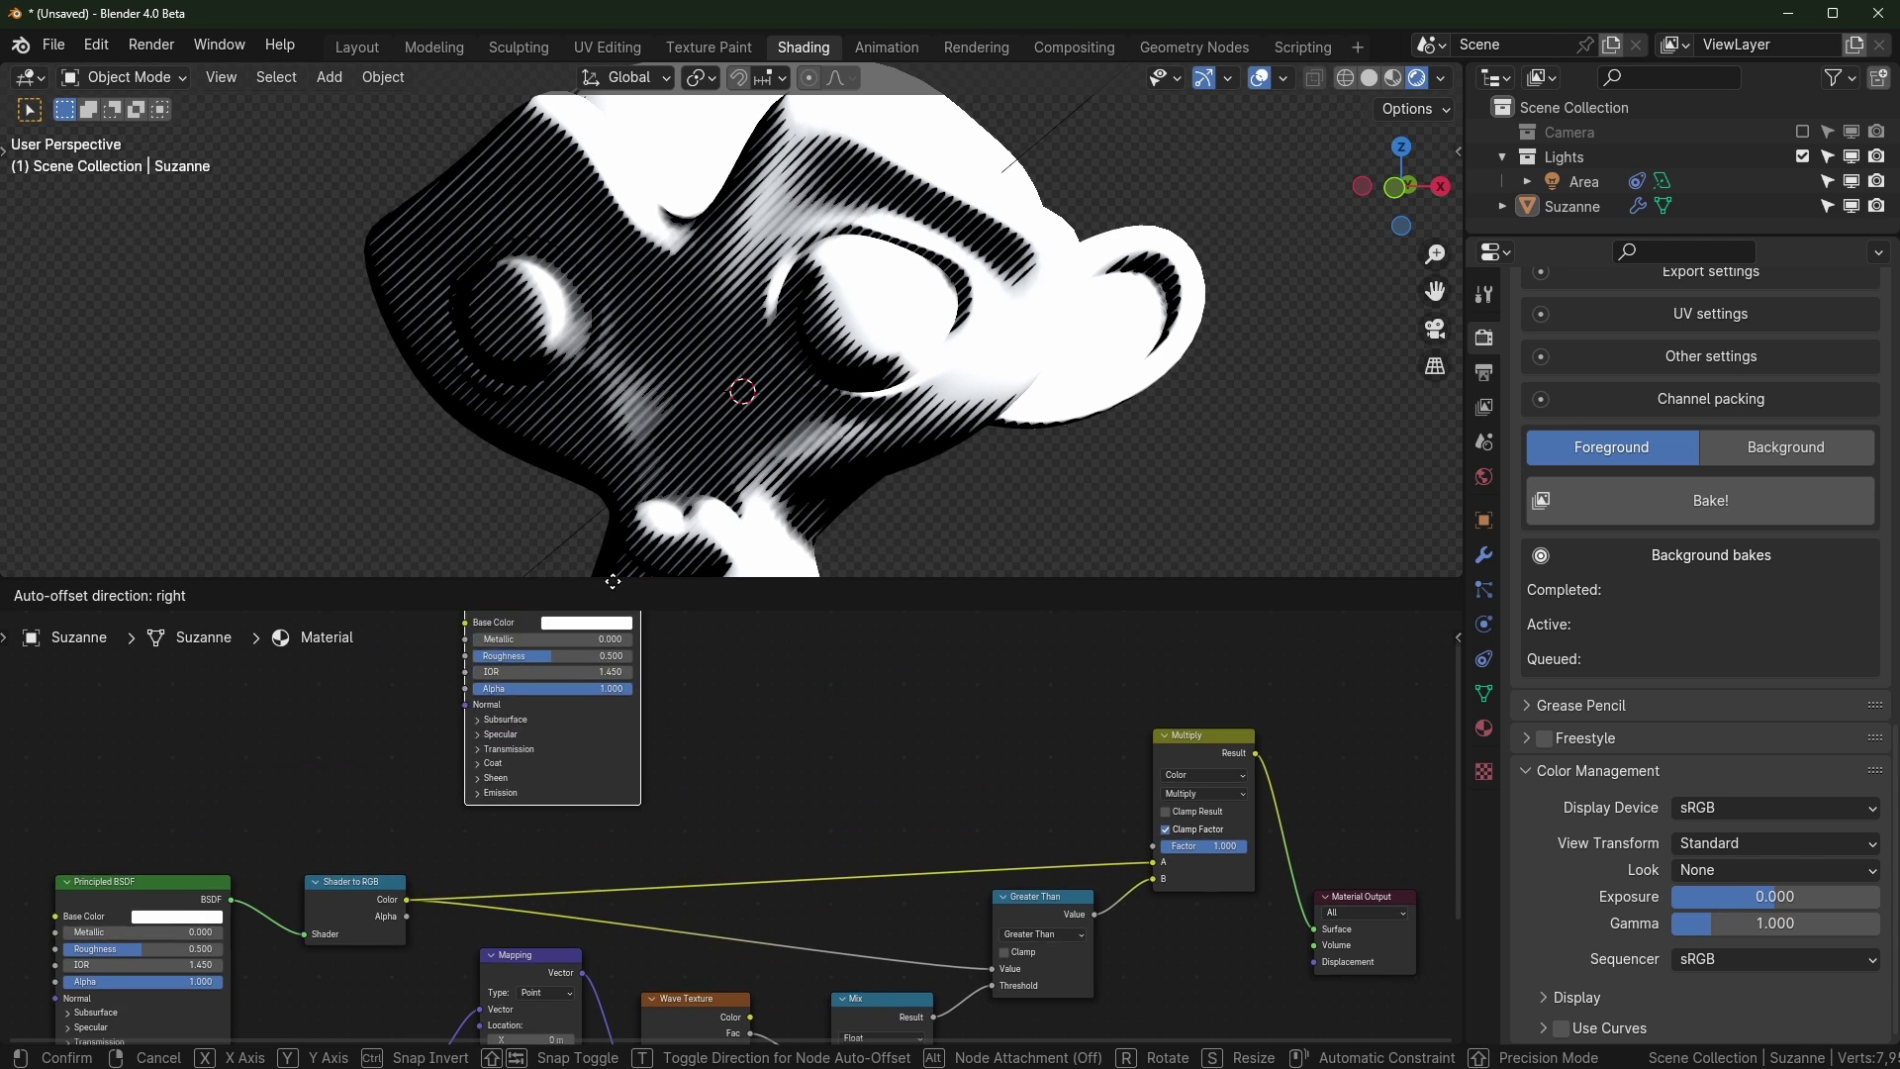
click(624, 664)
drag(564, 668, 550, 782)
middle_drag(597, 844, 571, 752)
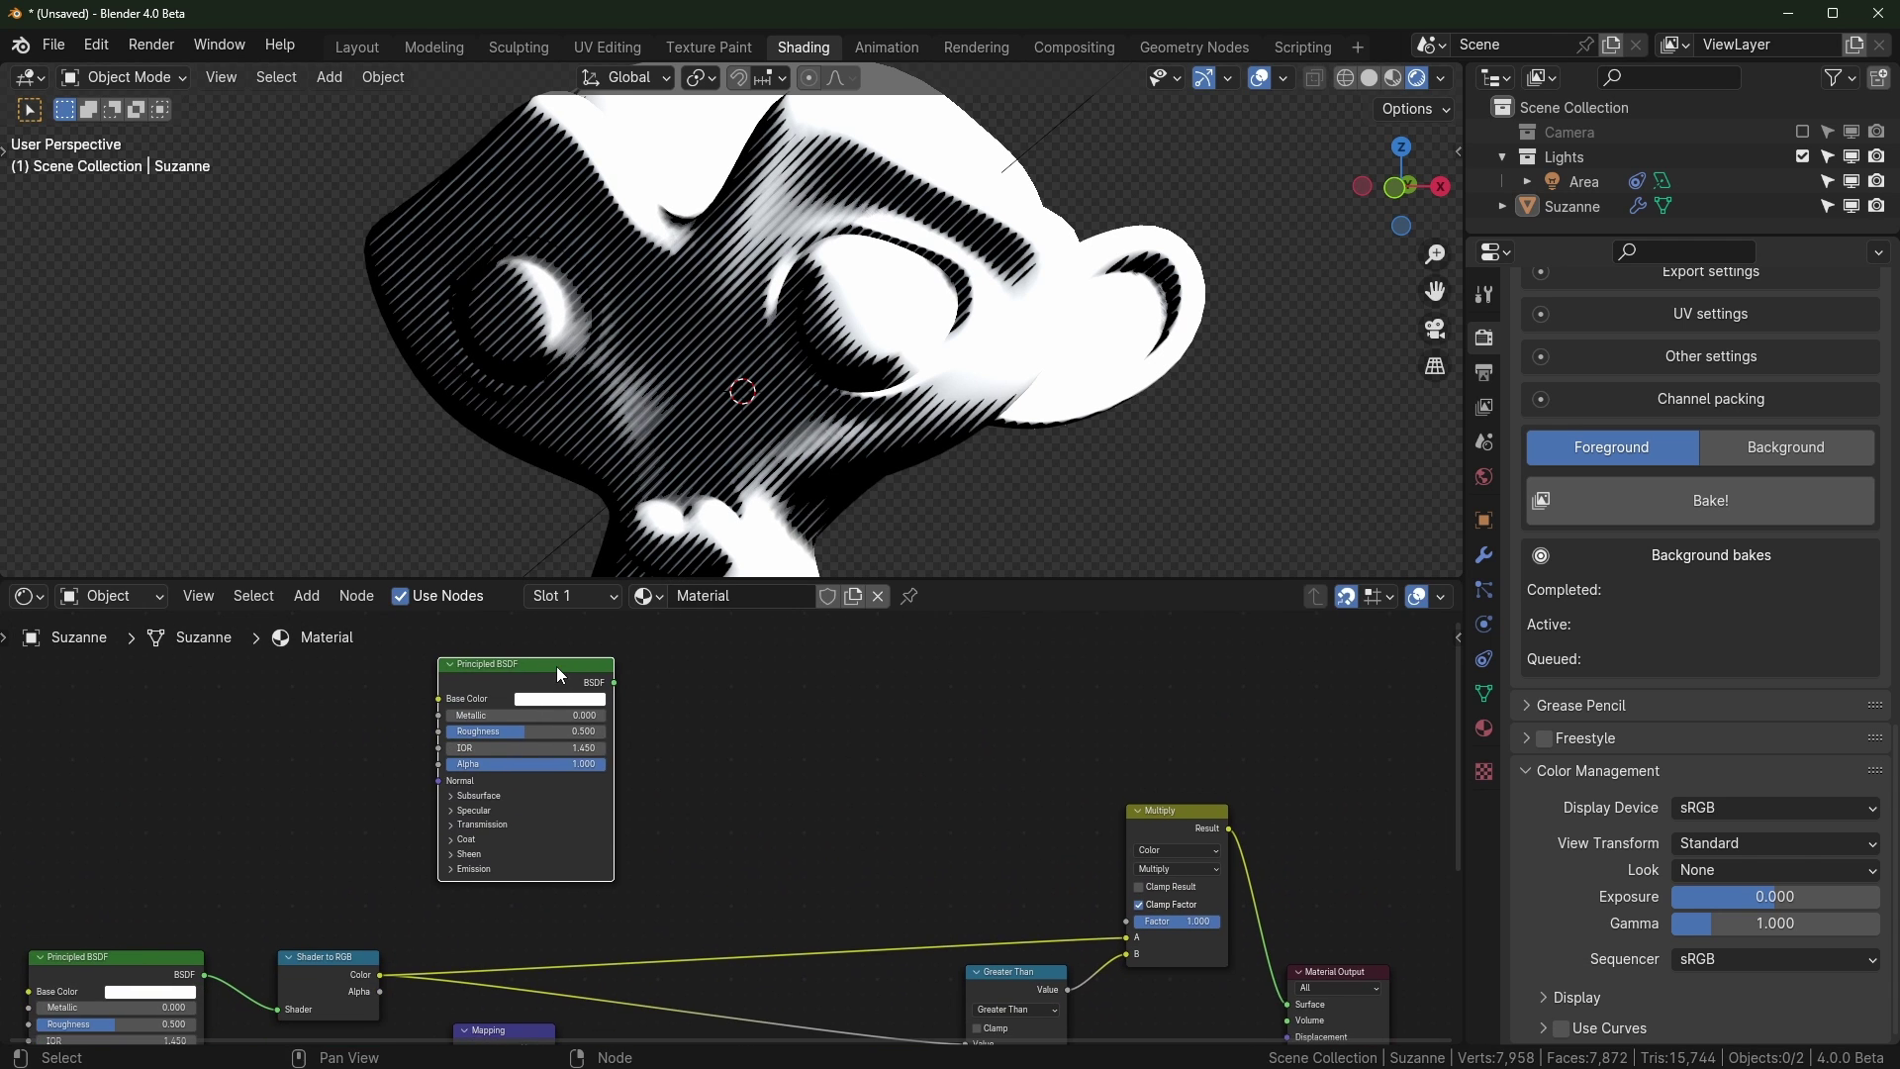
drag(556, 667, 554, 698)
middle_drag(549, 738, 505, 726)
scroll(507, 727, up, 1)
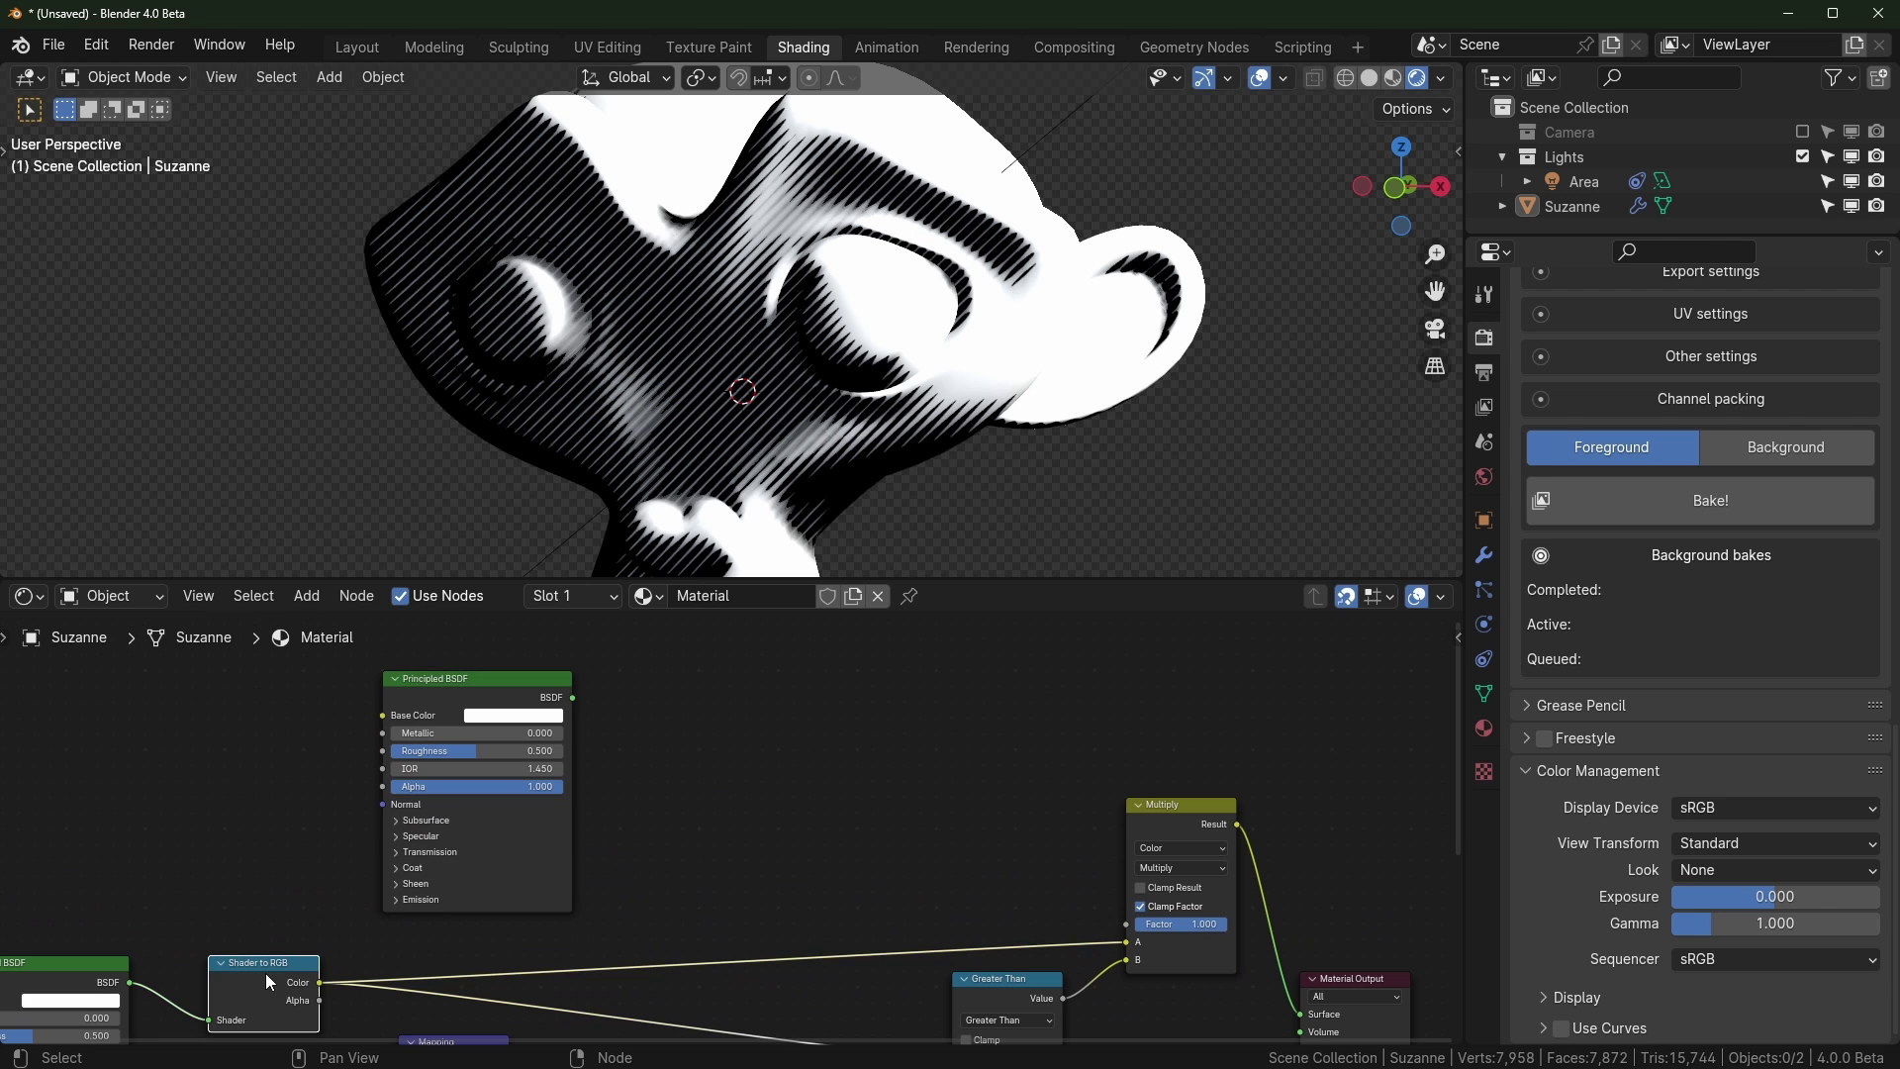
Duplicate the Shader to RGB node, feed it from the copied Principled BSDF, and link its Color to Multiply's A input
key(shift+d)
click(658, 691)
drag(574, 695, 620, 732)
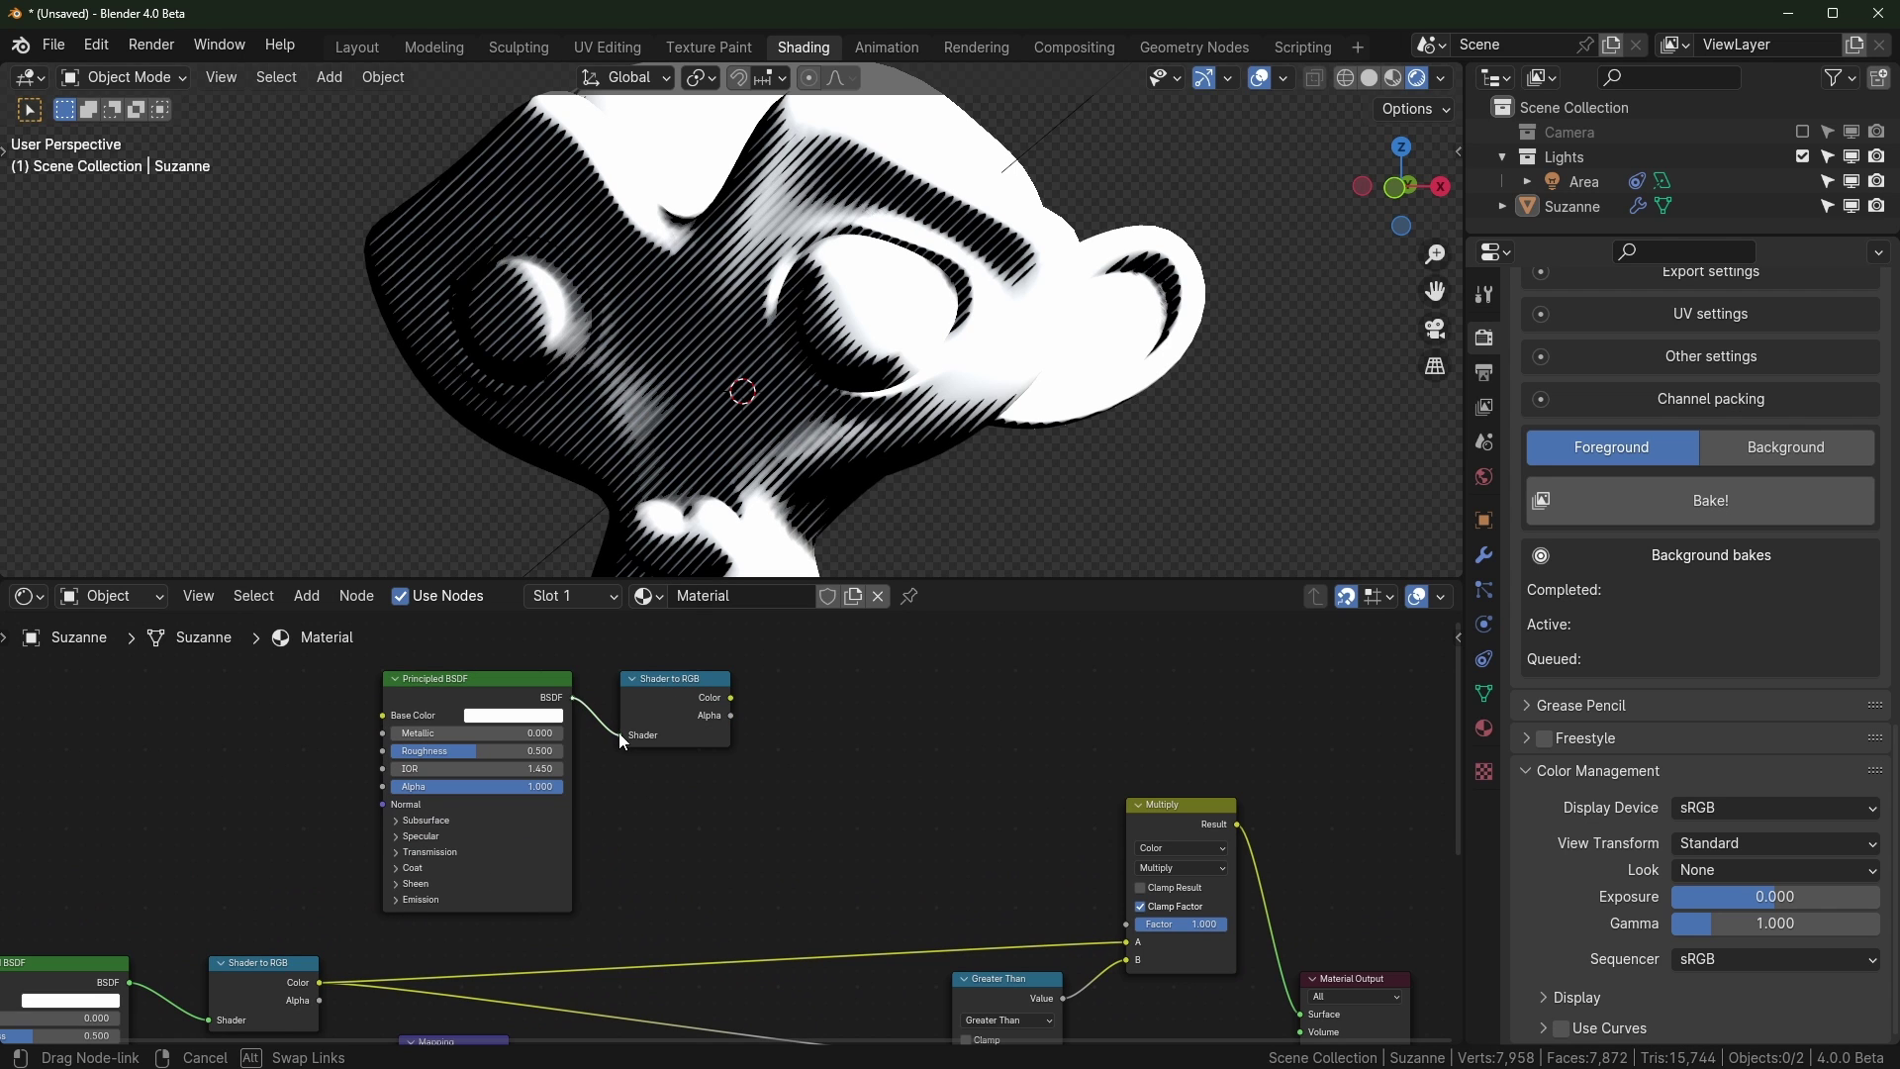
drag(733, 693, 1126, 951)
Set the upper Principled BSDF's Base Color to violet, with hue about 0.69 and saturation about 0.89
middle_drag(760, 922, 779, 899)
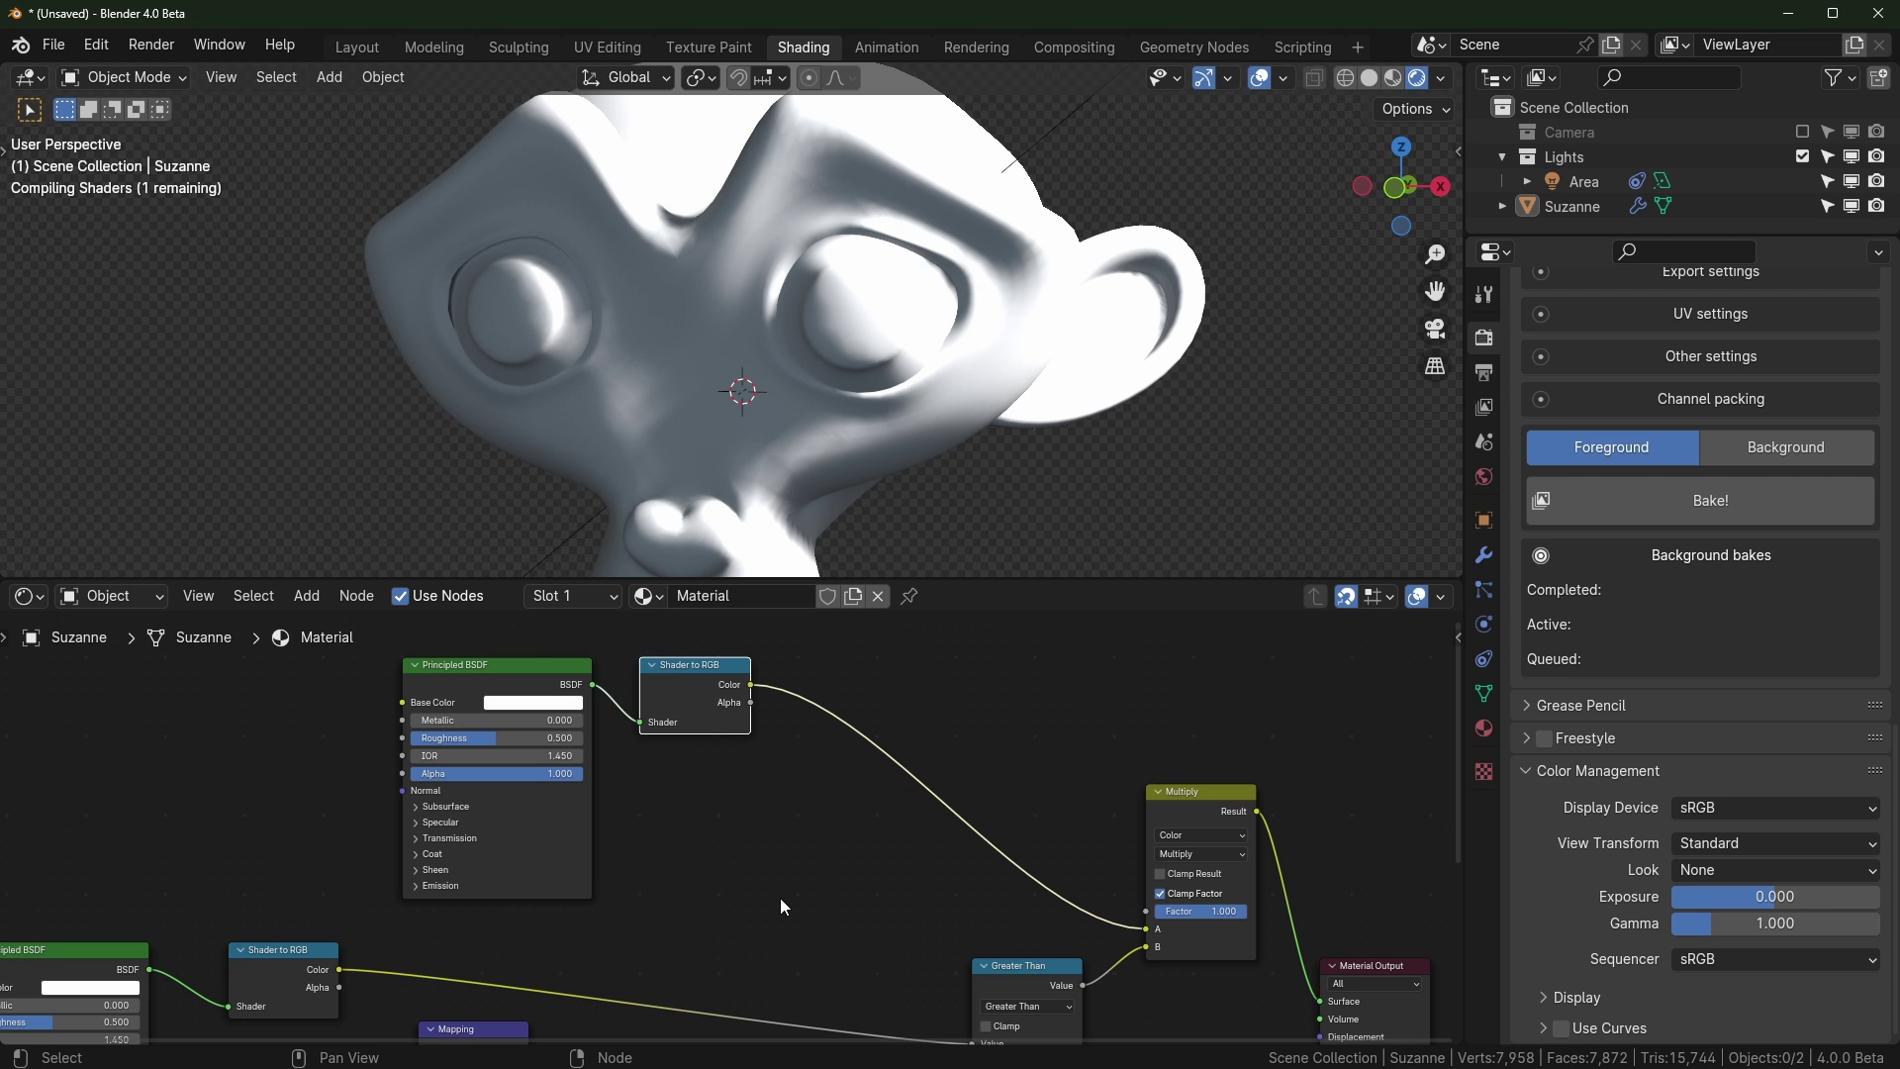
middle_drag(662, 927, 697, 869)
scroll(633, 887, down, 2)
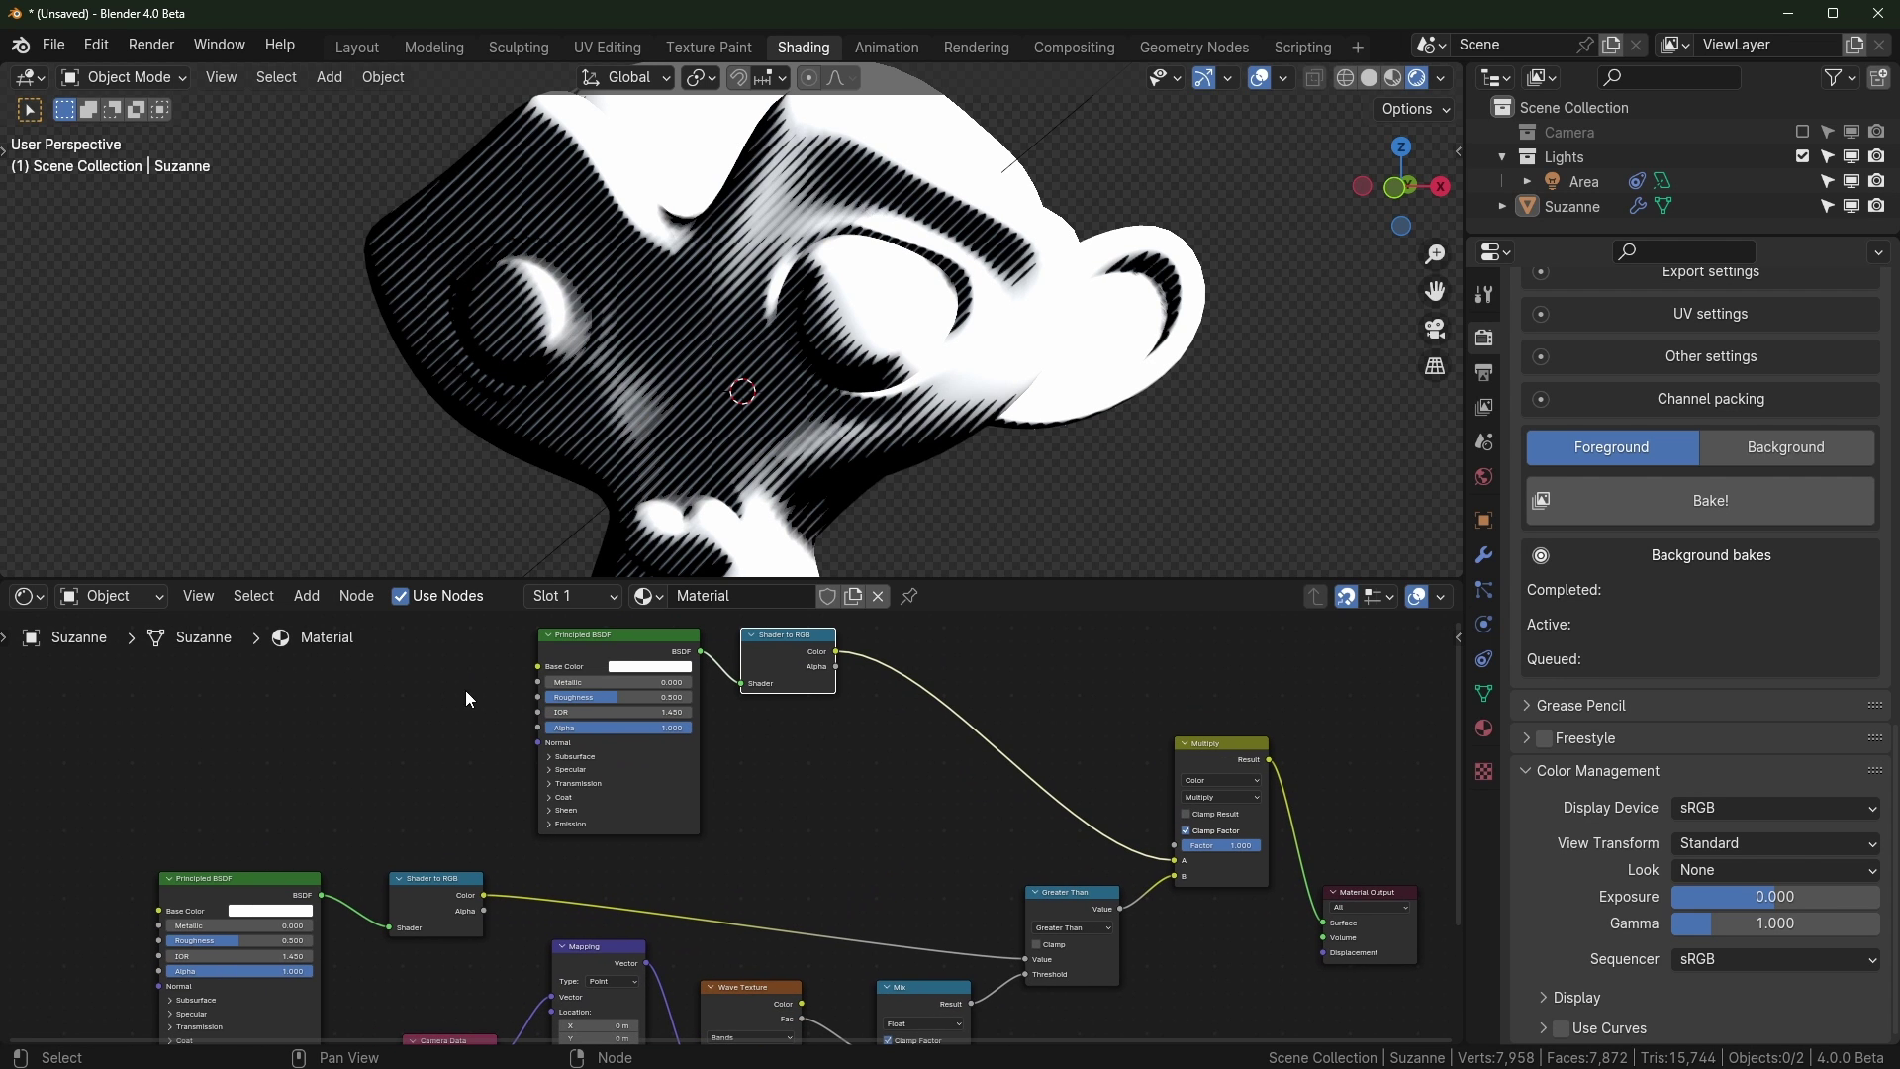
middle_drag(495, 870, 522, 802)
scroll(500, 756, up, 2)
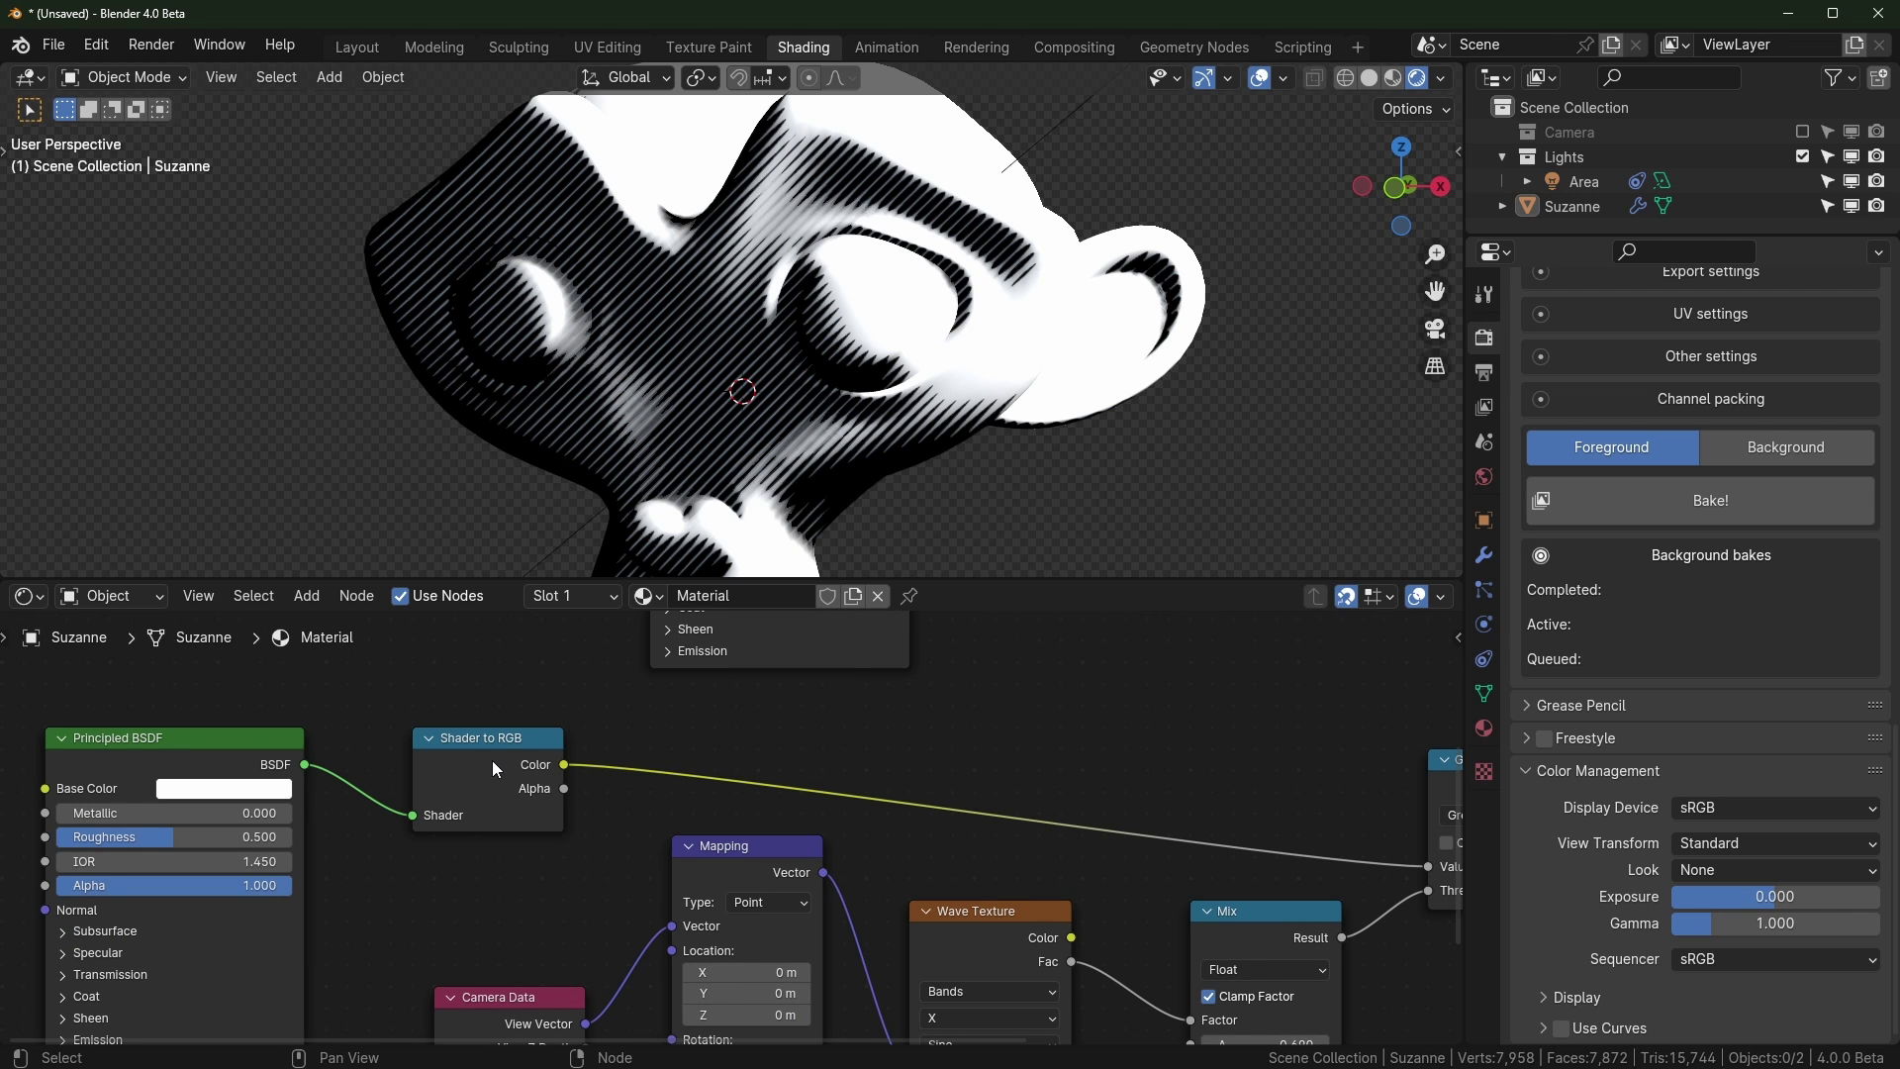
scroll(492, 761, down, 3)
middle_drag(710, 732, 591, 911)
scroll(683, 820, up, 2)
middle_drag(685, 825, 744, 888)
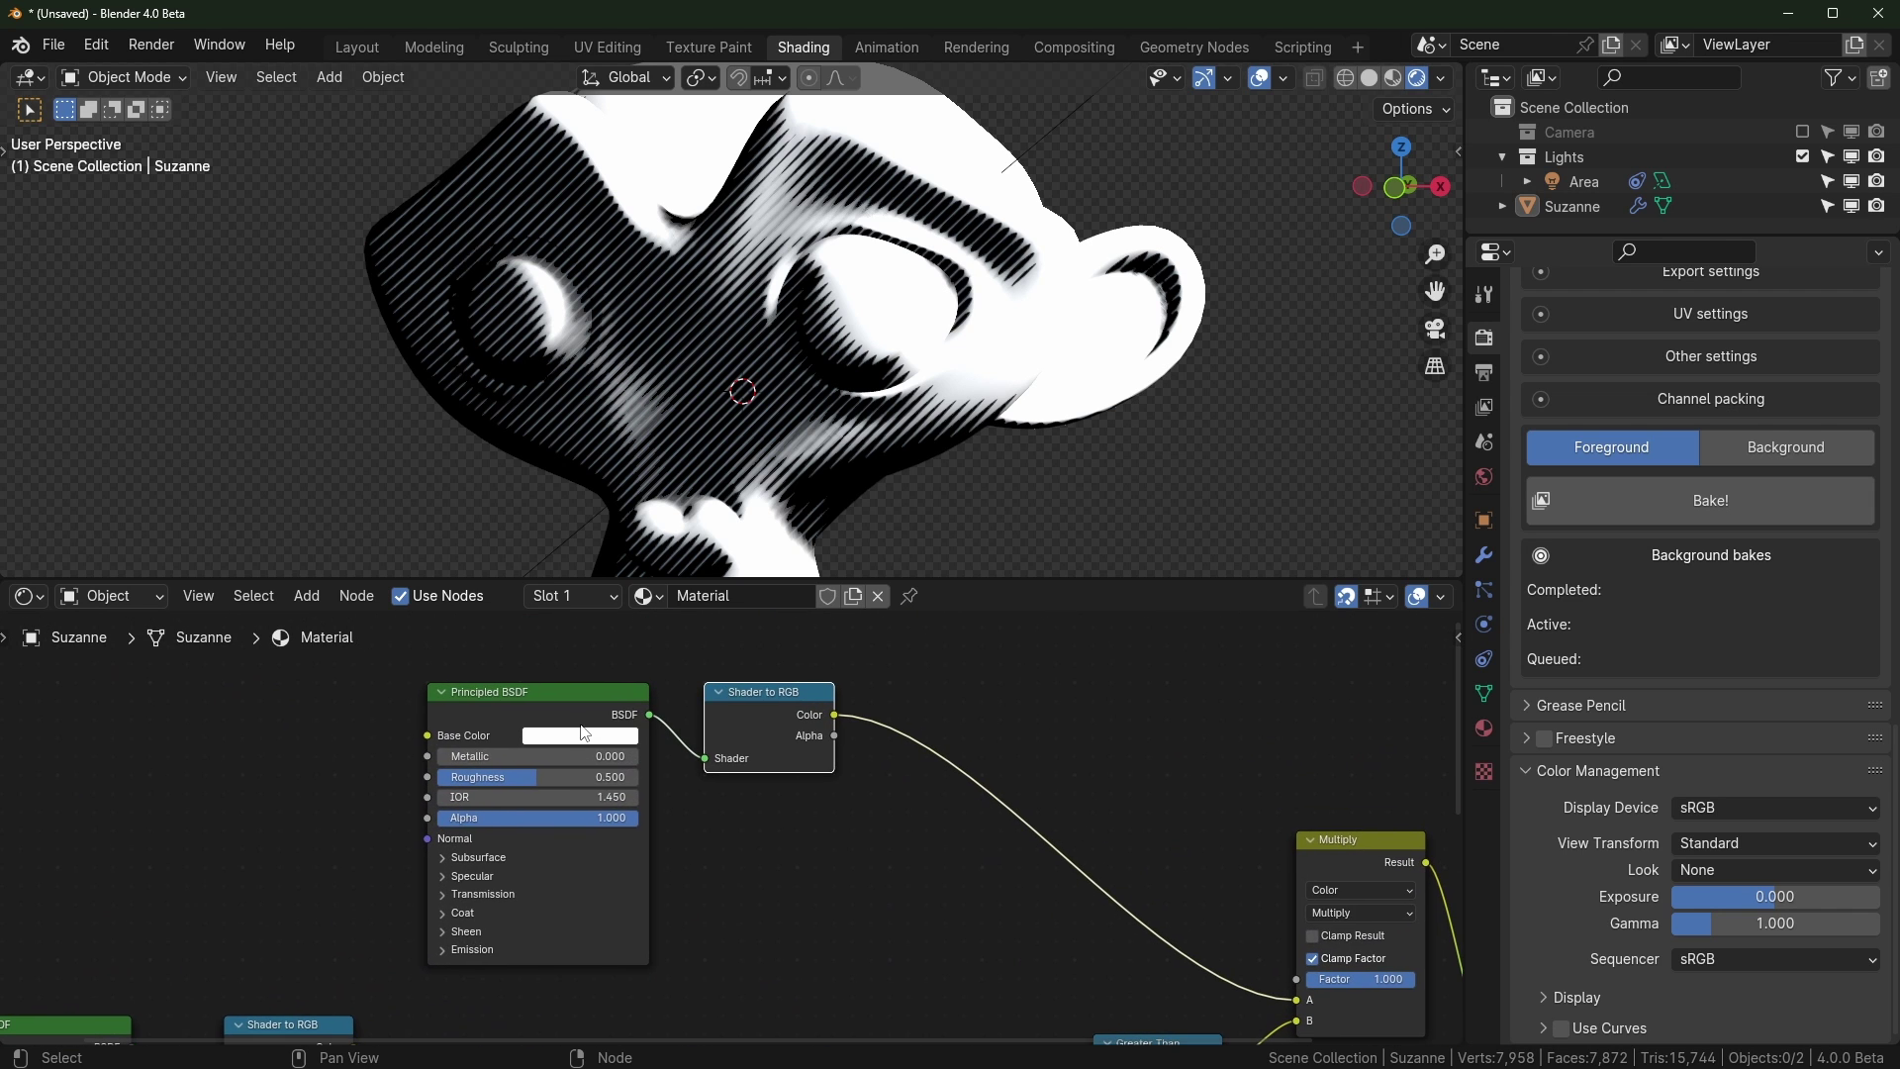
click(611, 747)
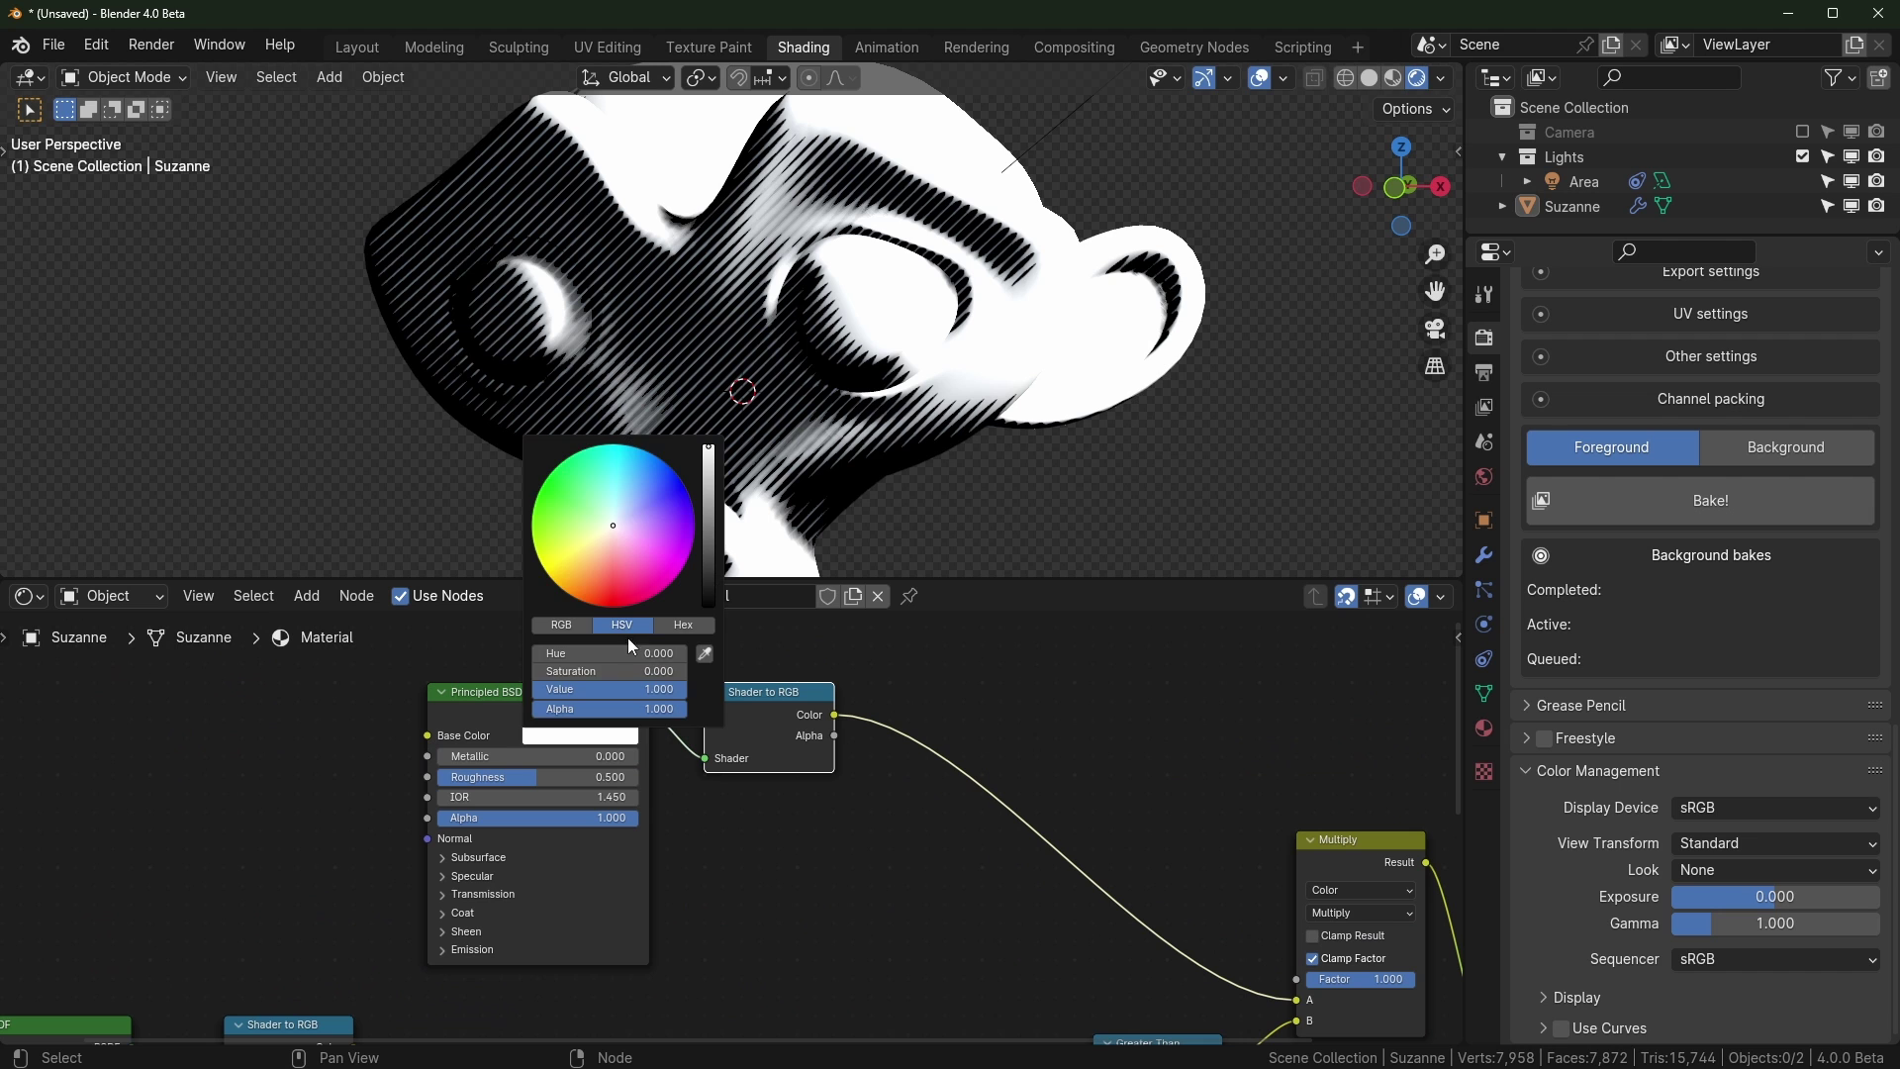
drag(619, 555, 664, 515)
Change the upper Principled BSDF's Base Color to cyan
middle_drag(128, 1001, 615, 746)
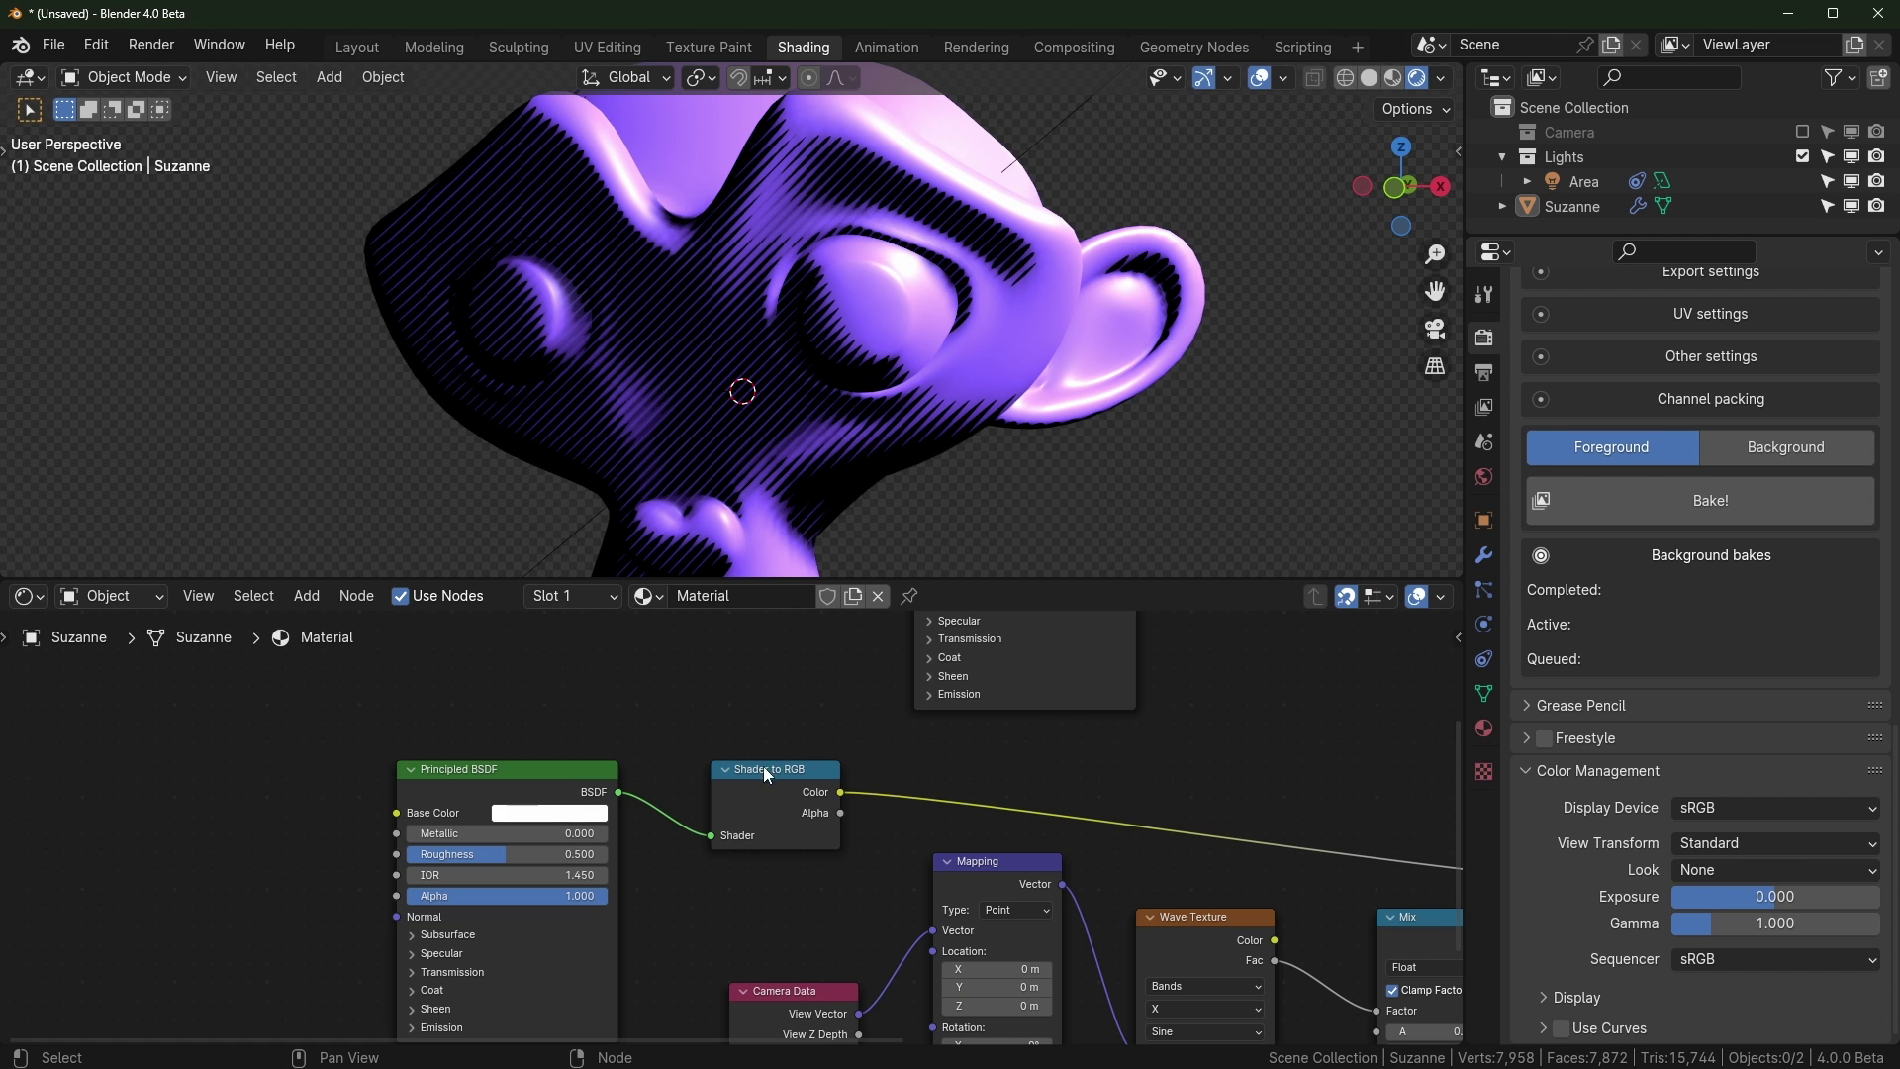
click(550, 811)
middle_drag(1072, 803, 906, 852)
scroll(845, 782, down, 1)
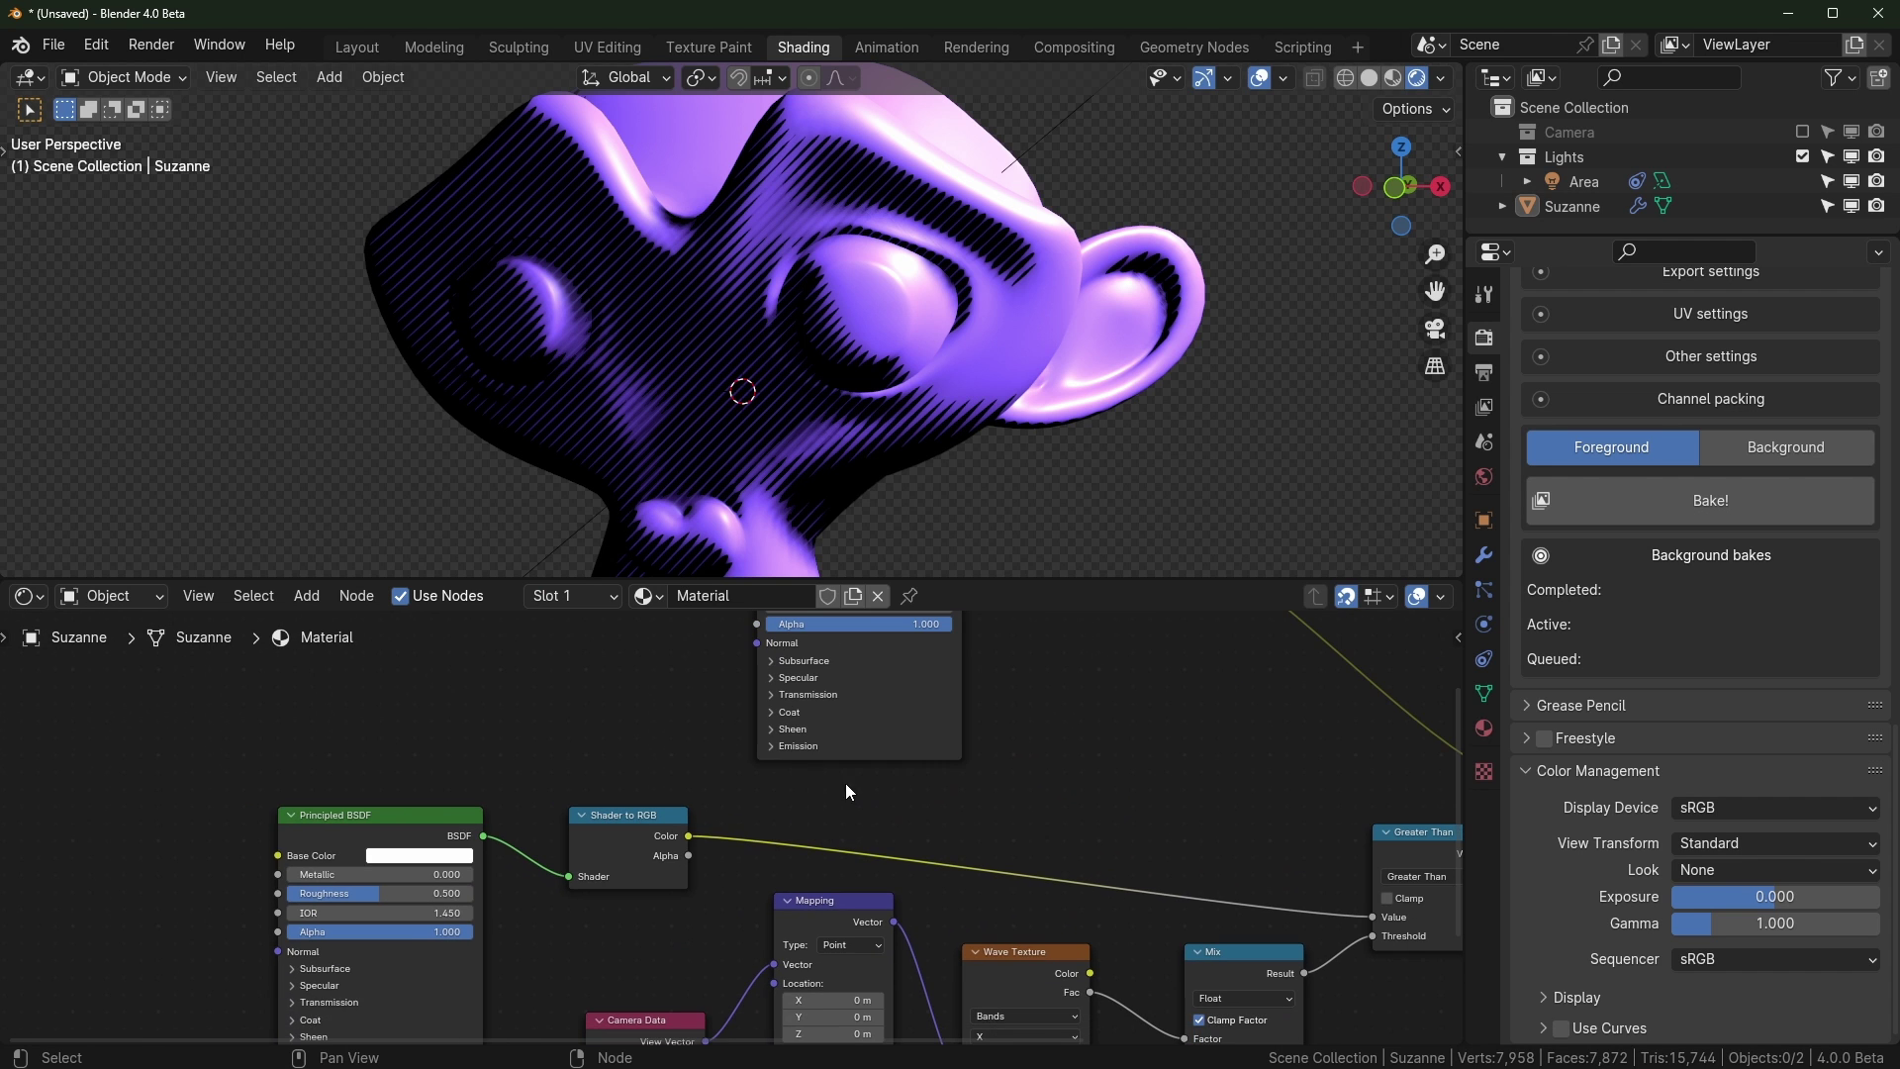
middle_drag(1025, 828, 795, 668)
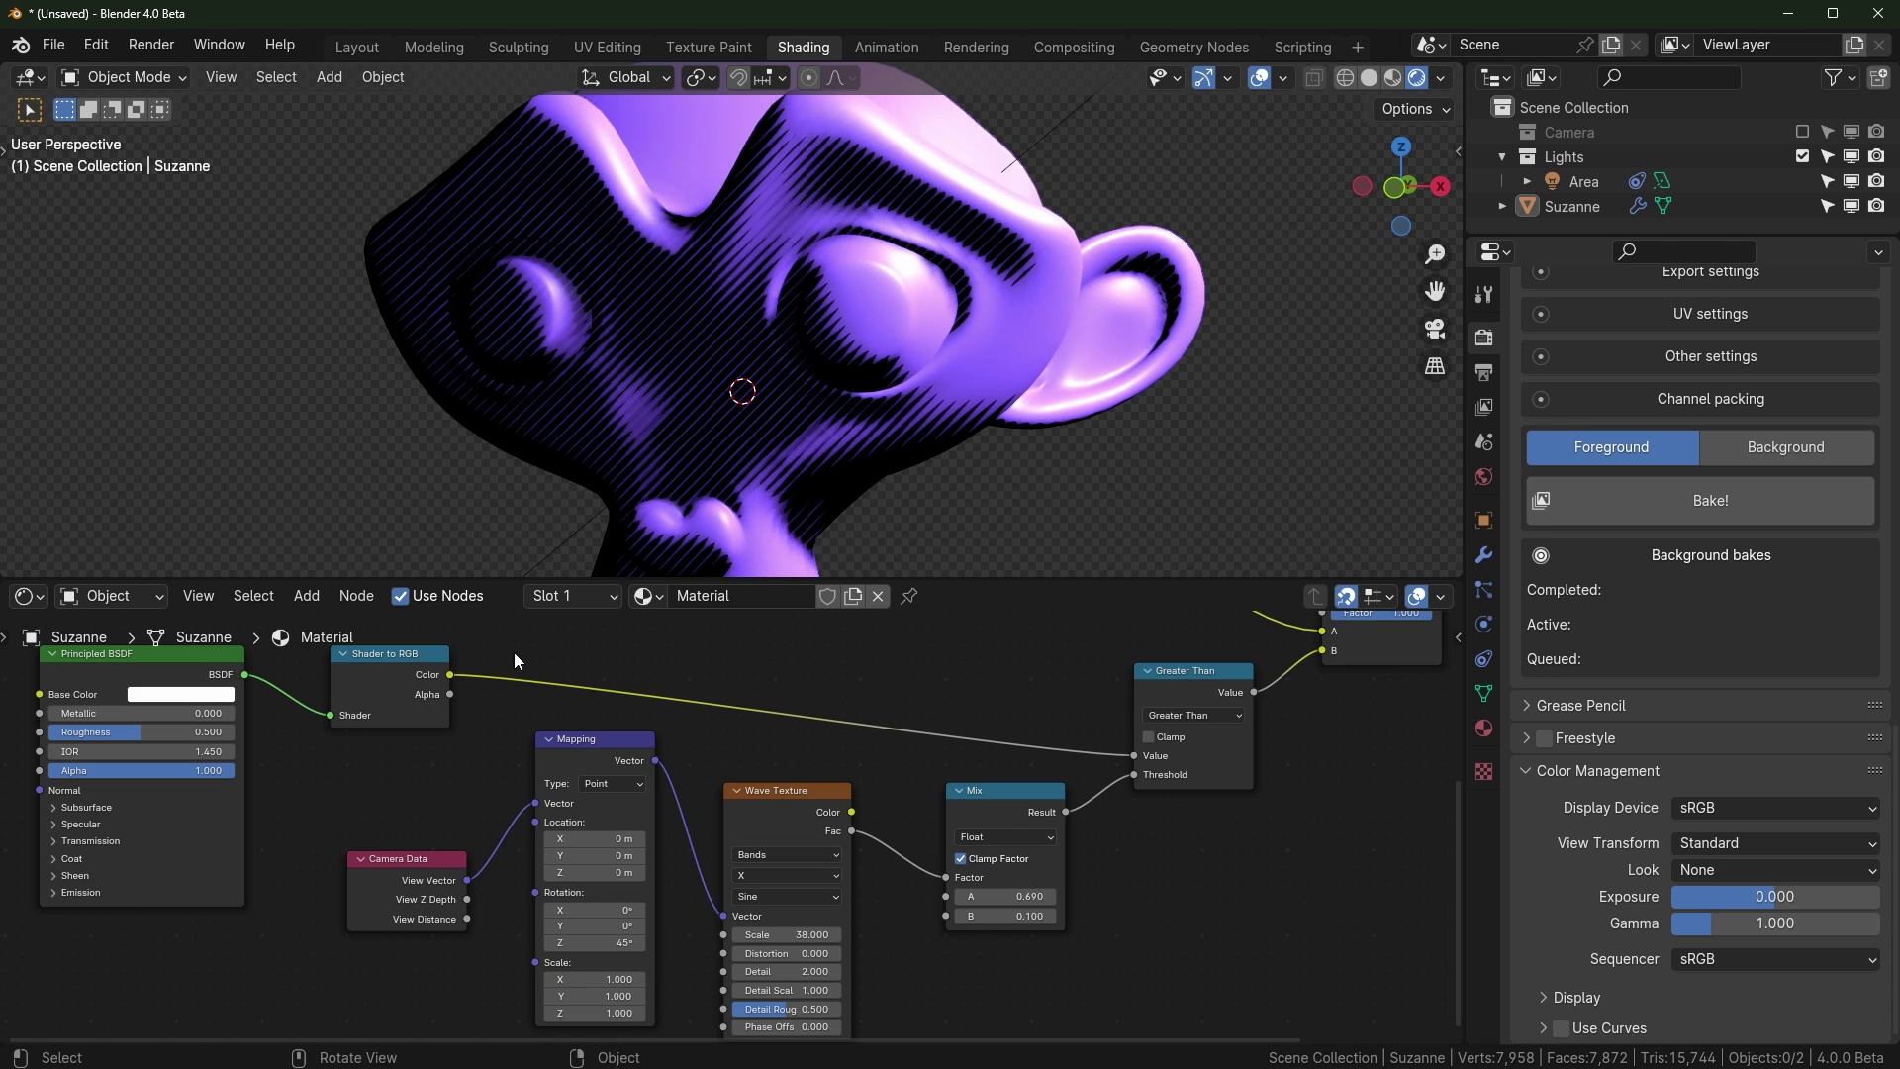
mouse_move(417, 704)
middle_down()
mouse_move(517, 829)
mouse_move(511, 998)
middle_up()
click(748, 679)
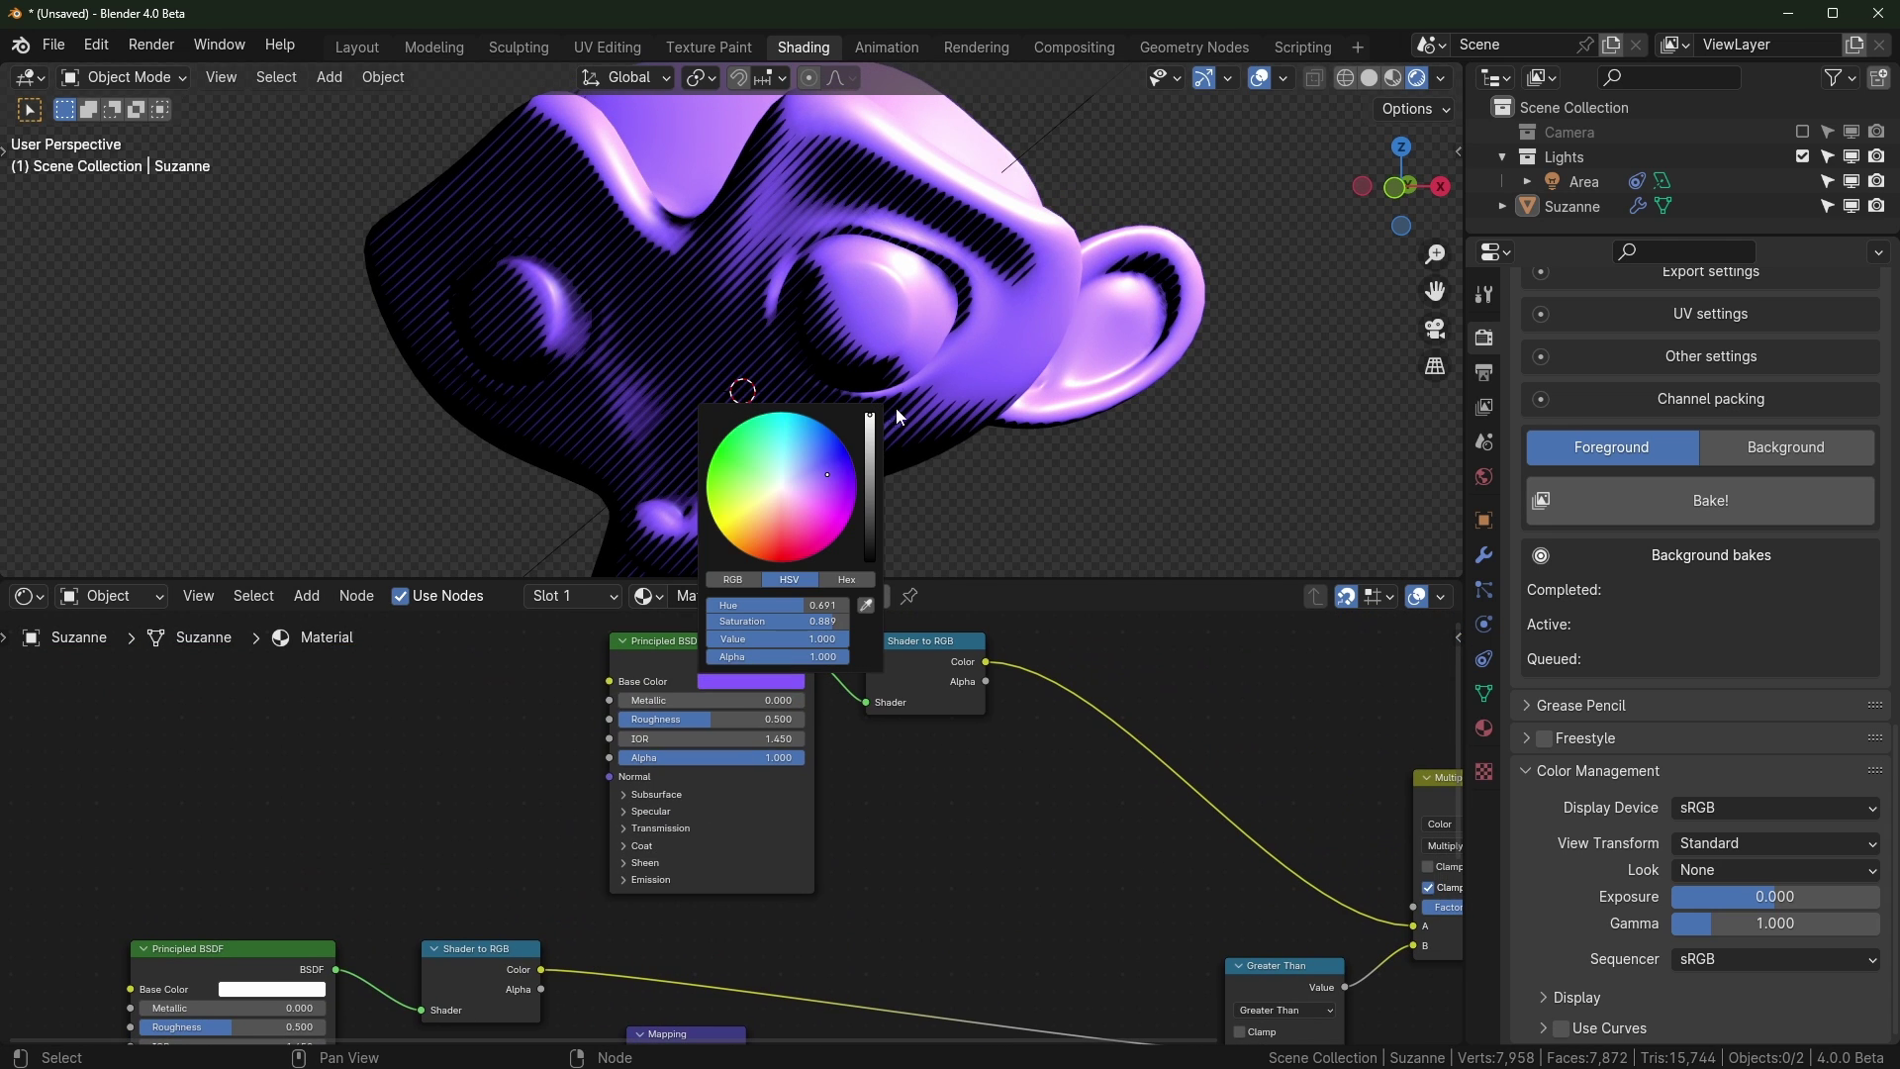
drag(807, 437, 782, 424)
Lower the float Mix node's A value to 0.150 to thin out the hatching
middle_drag(1069, 910, 853, 643)
scroll(887, 920, up, 6)
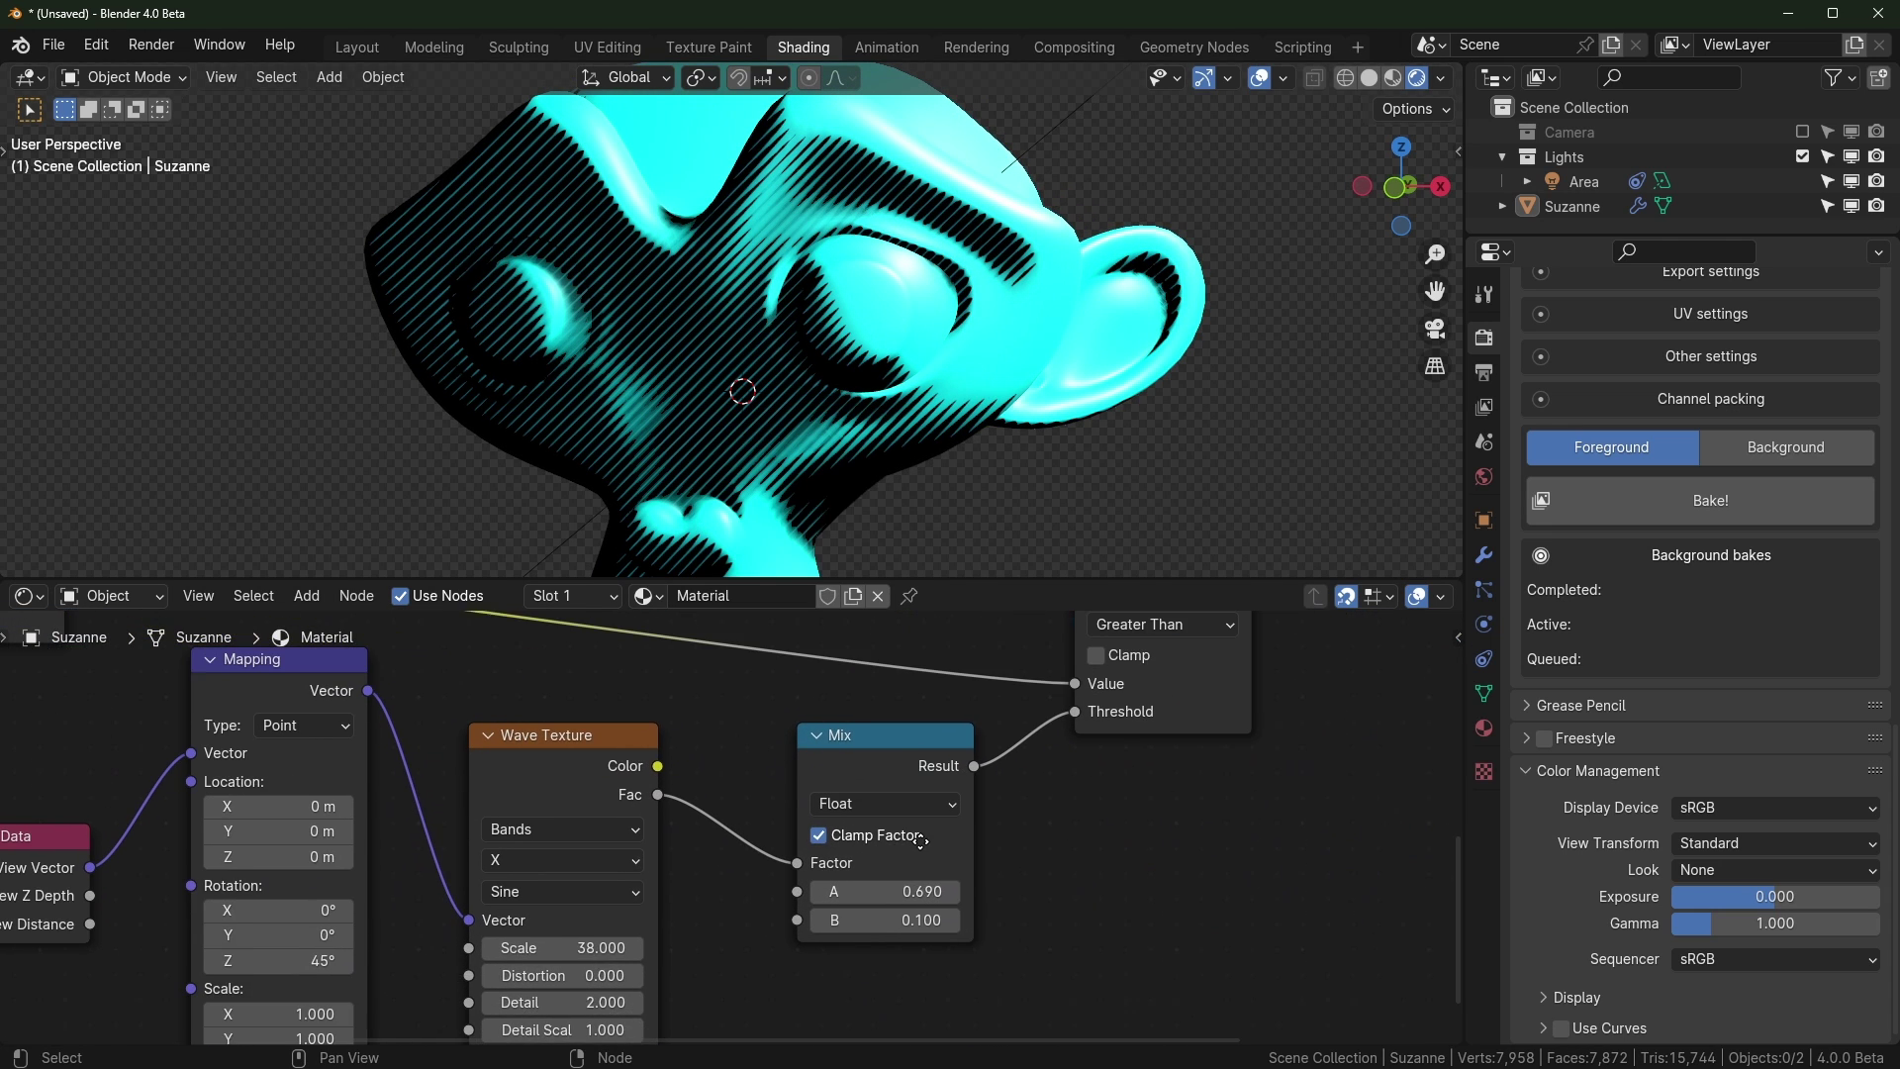
drag(884, 888, 830, 887)
Test brightness and hue changes on the lower Principled BSDF's Base Color and return it to white
middle_drag(615, 711, 1397, 888)
click(466, 769)
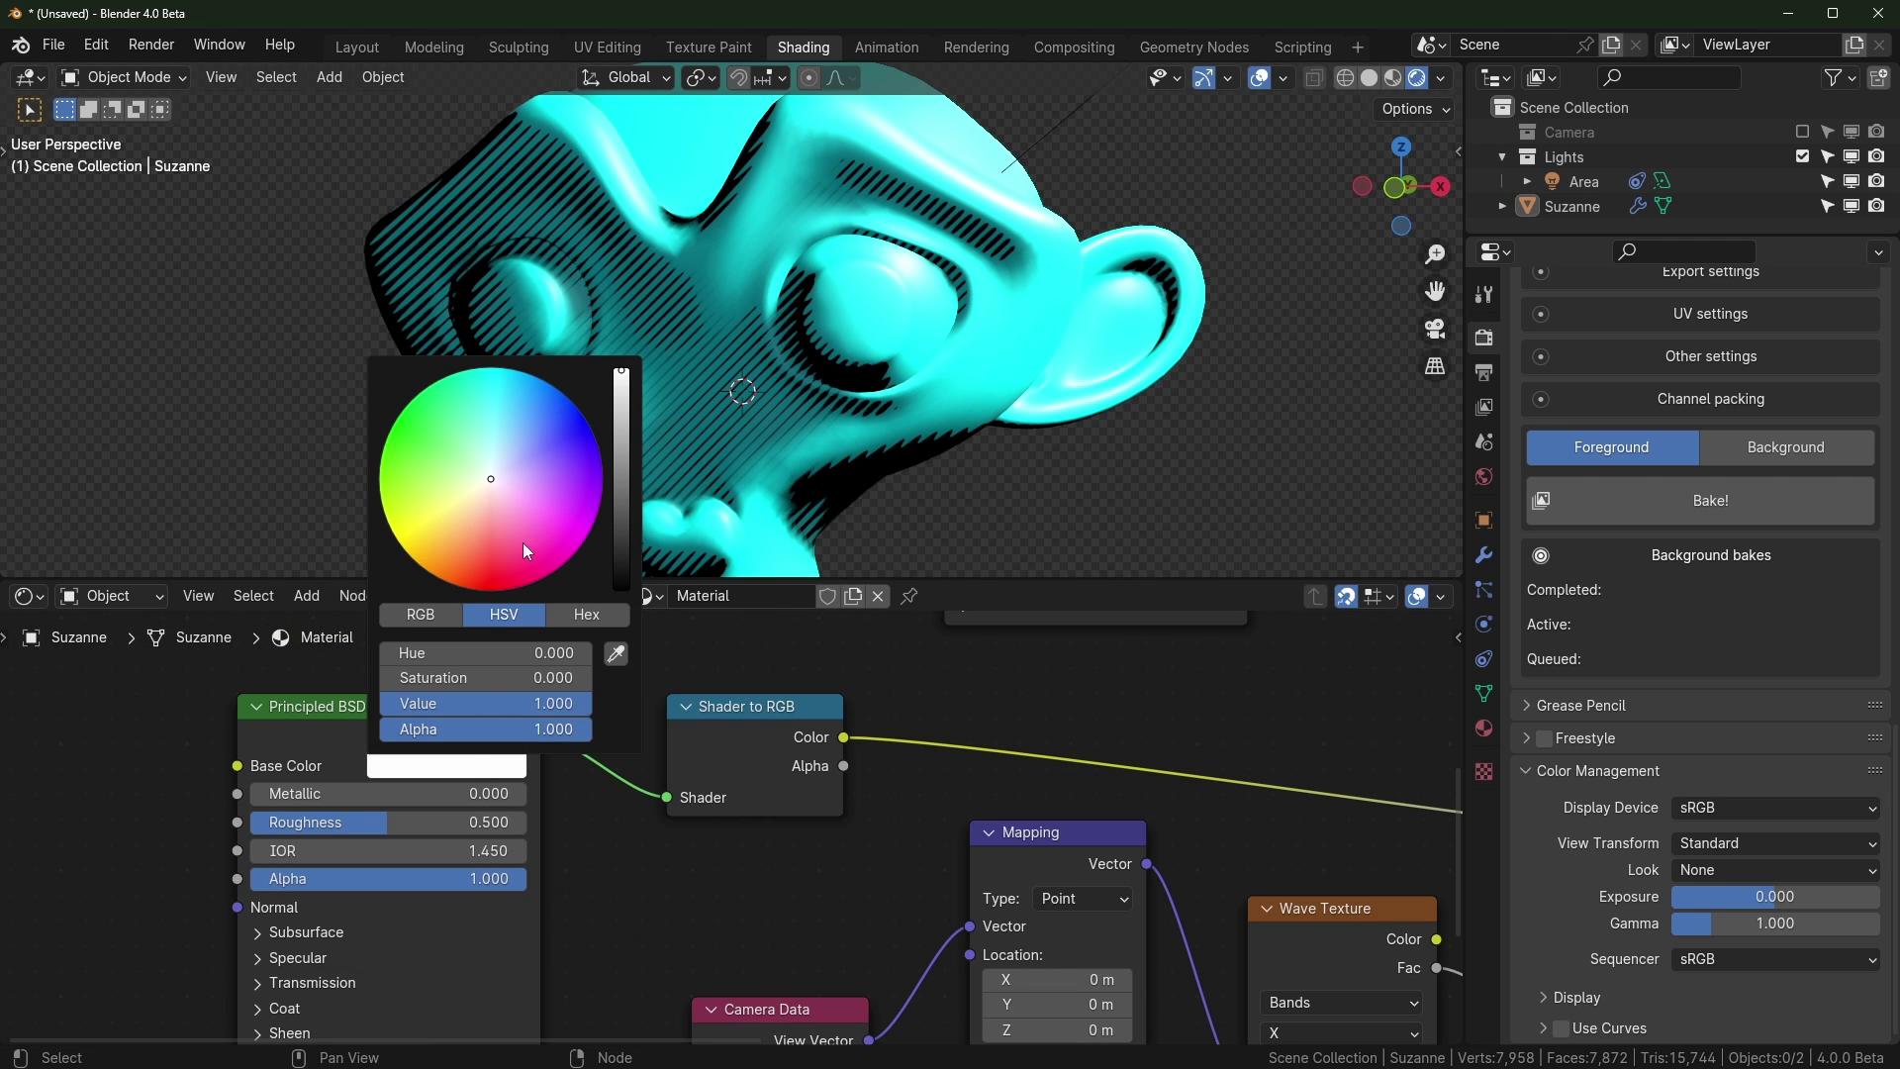
middle_drag(811, 318, 768, 354)
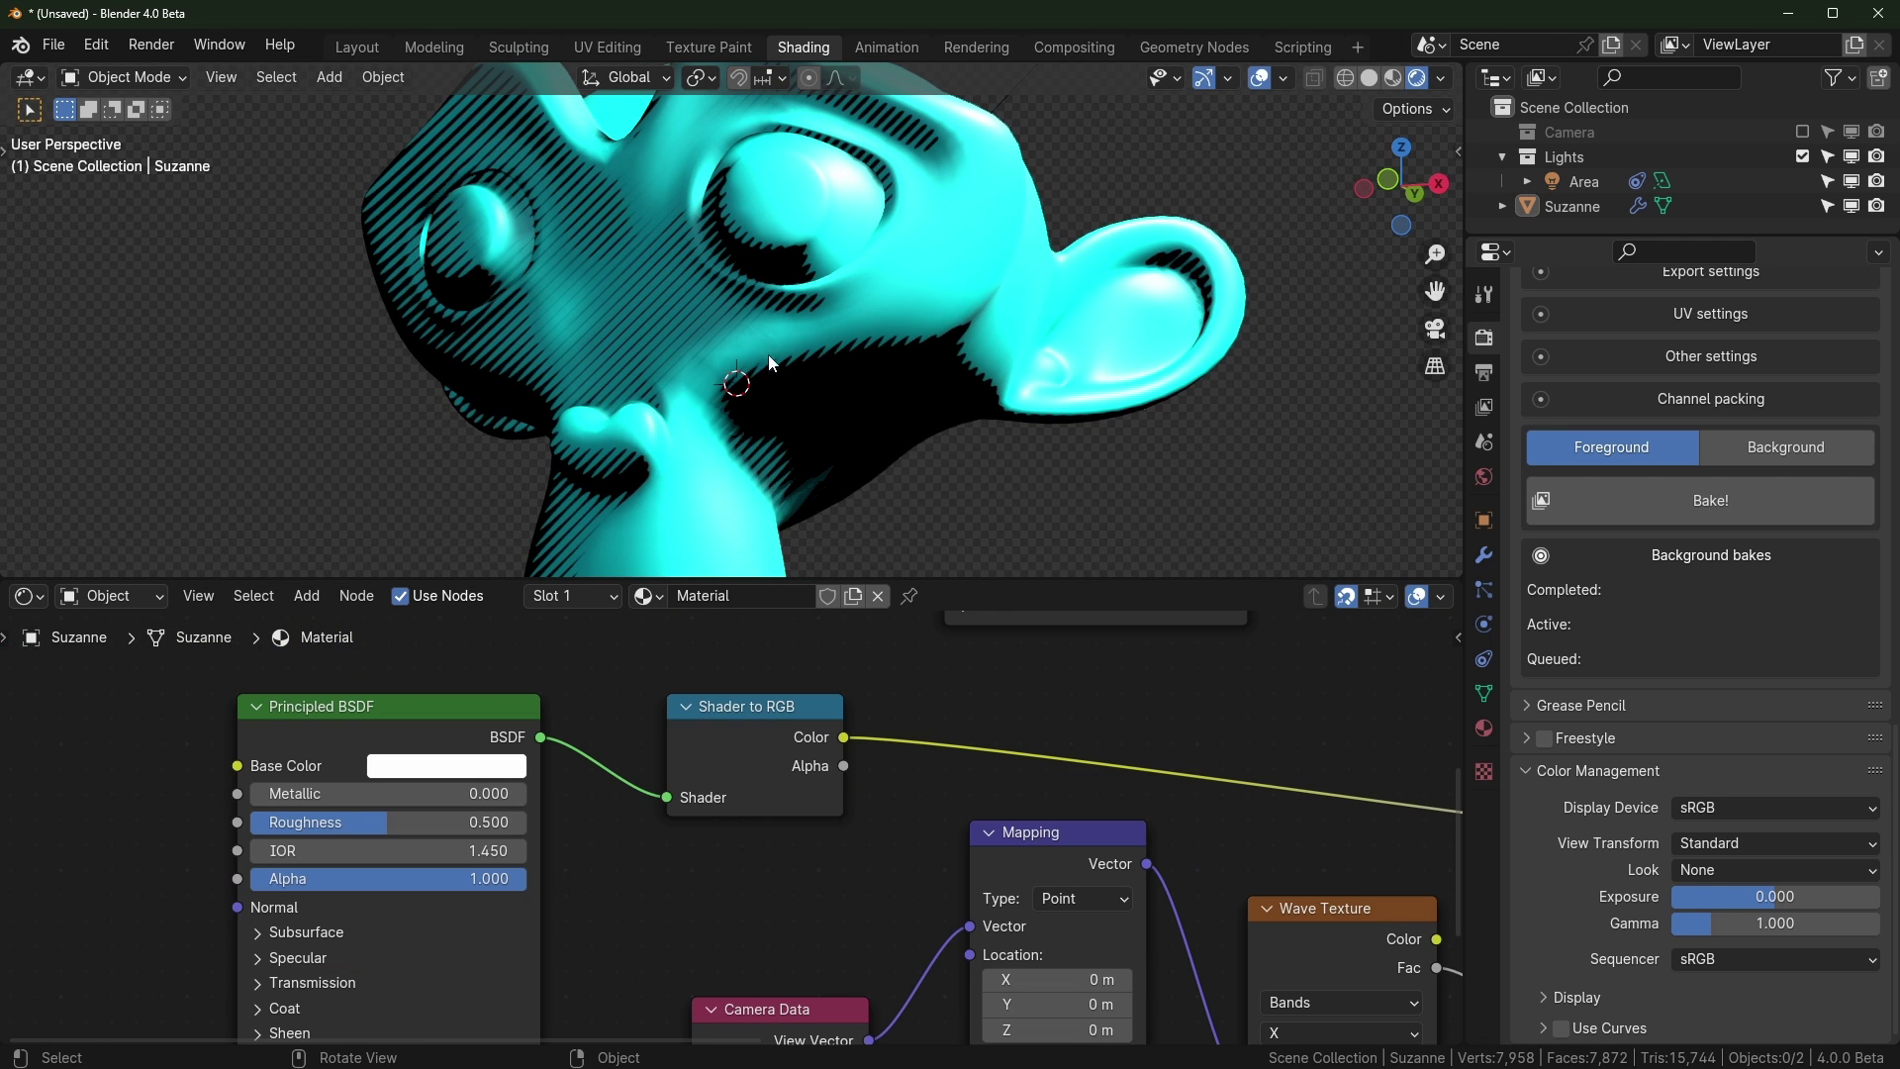
click(466, 765)
drag(624, 440, 622, 364)
mouse_move(509, 471)
mouse_down()
mouse_move(551, 418)
mouse_move(598, 502)
mouse_move(565, 426)
mouse_move(479, 491)
mouse_move(549, 467)
mouse_move(490, 480)
mouse_up()
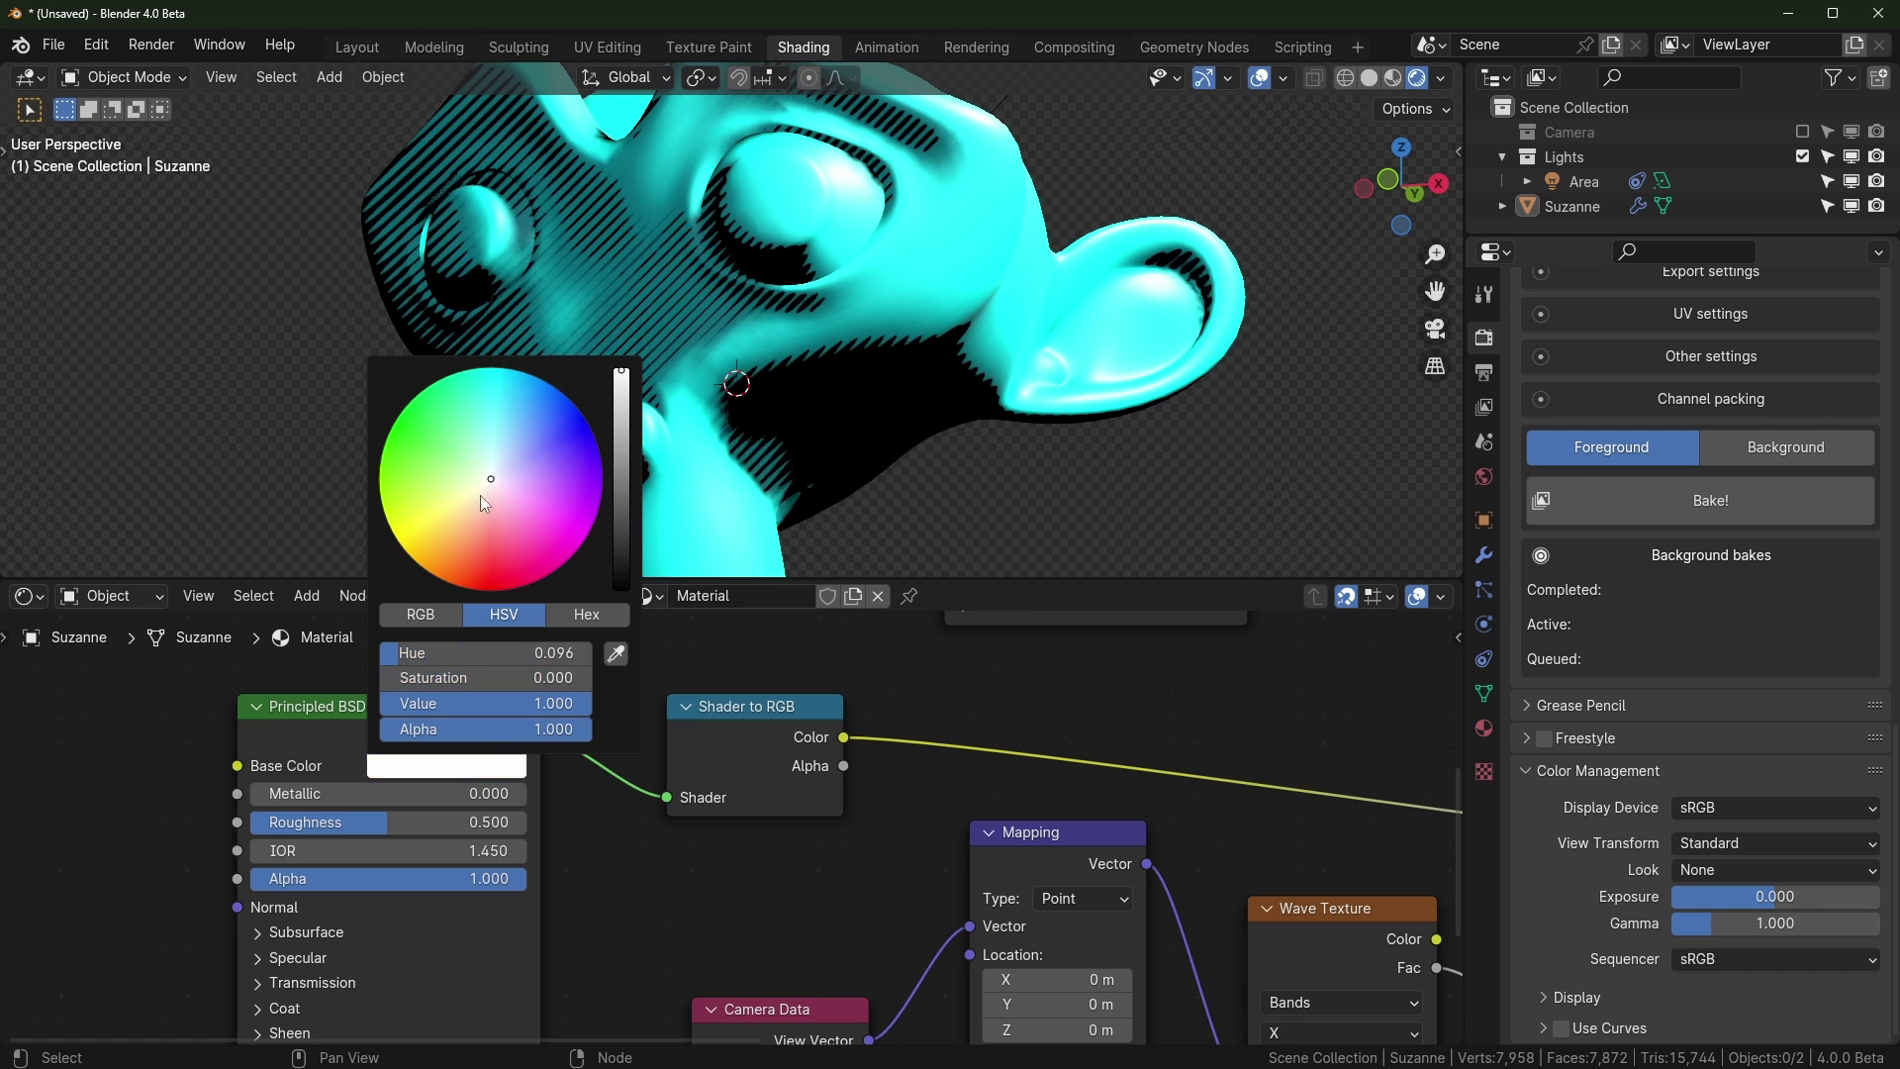
scroll(554, 786, down, 6)
middle_drag(777, 742, 446, 982)
scroll(713, 790, up, 1)
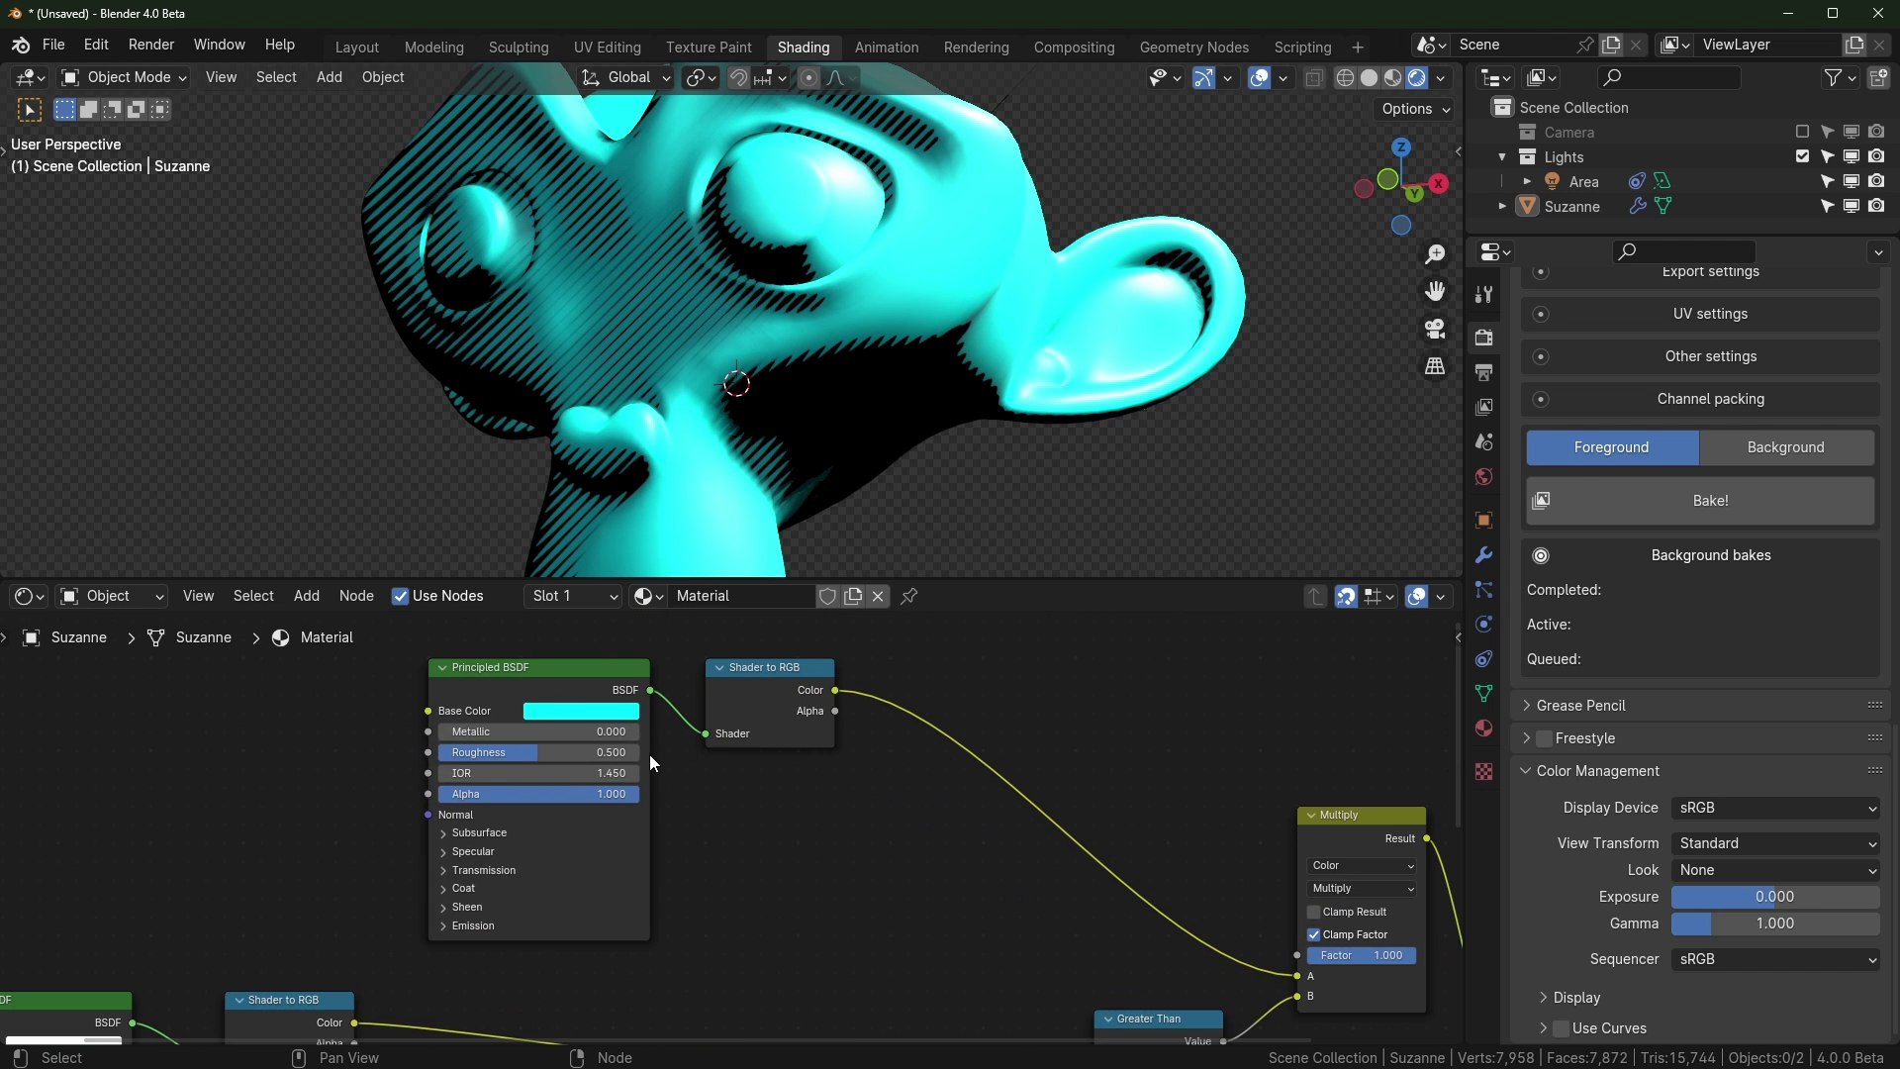
scroll(650, 754, down, 1)
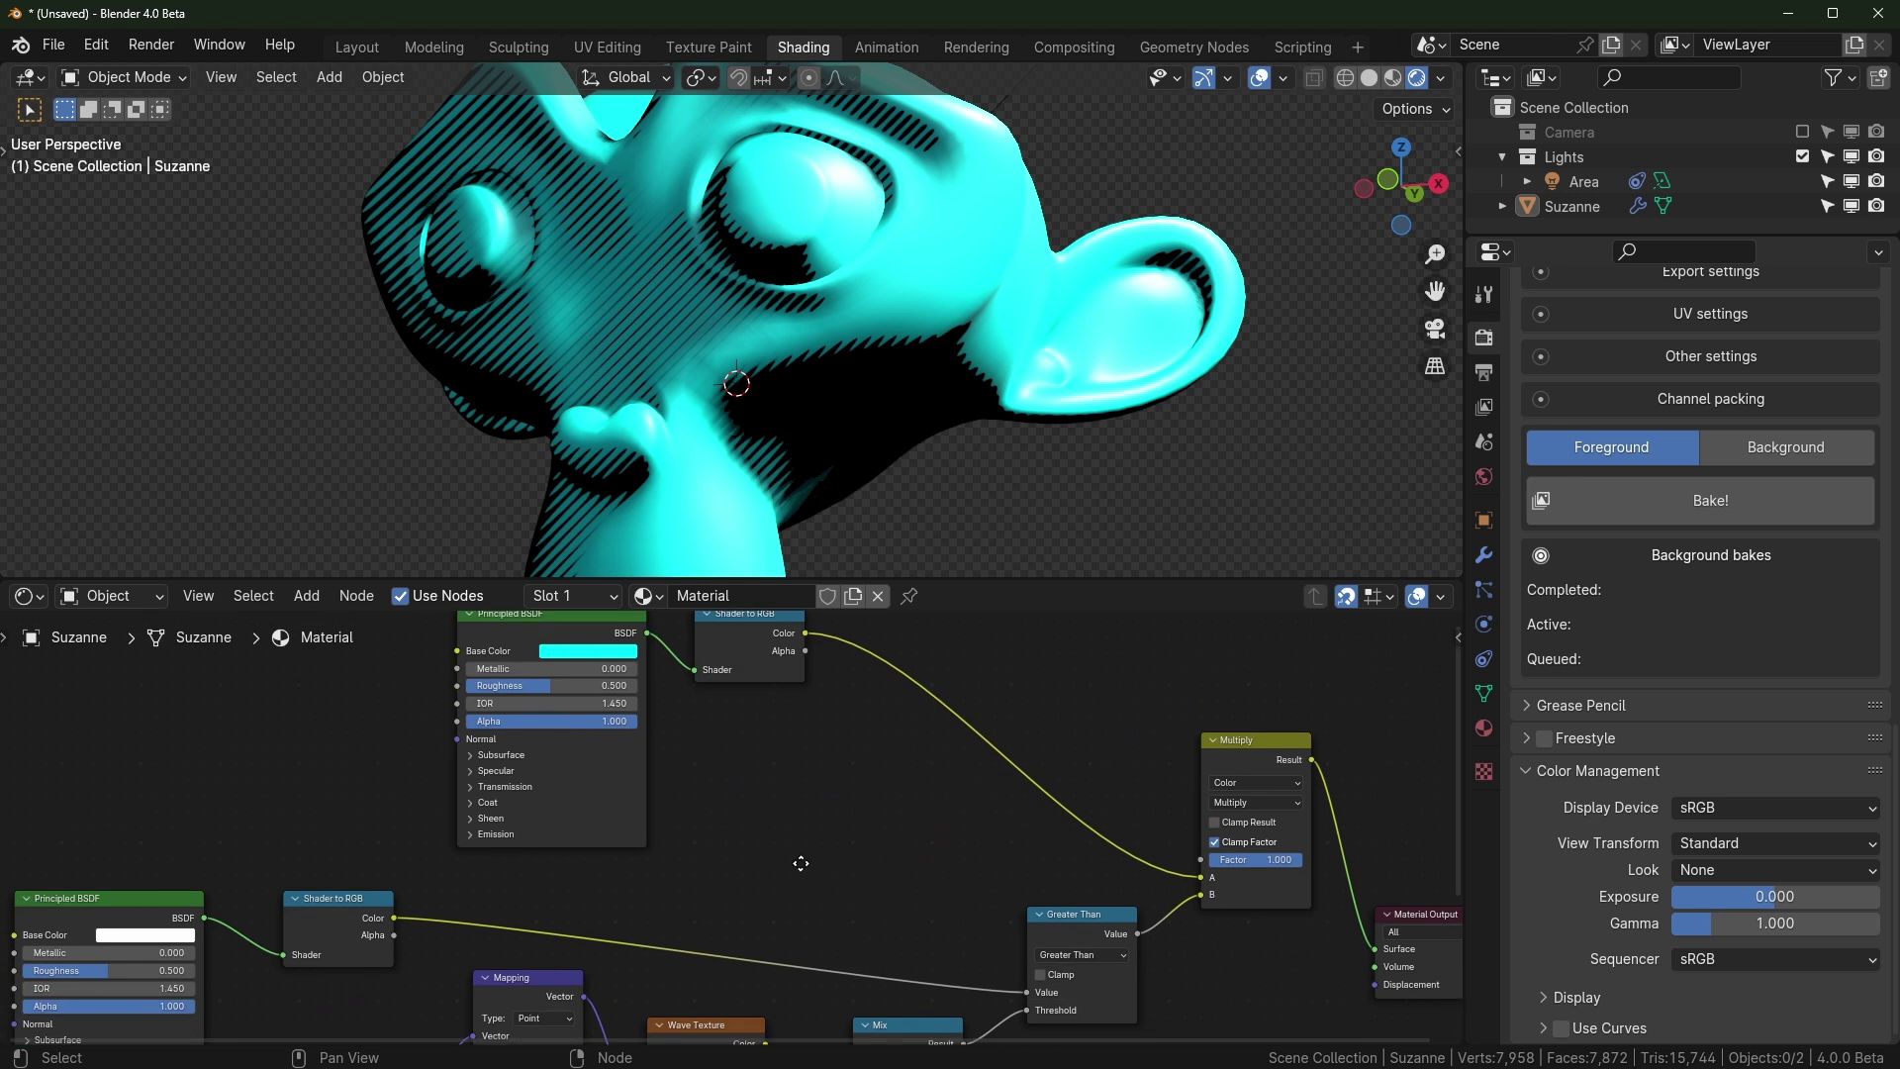
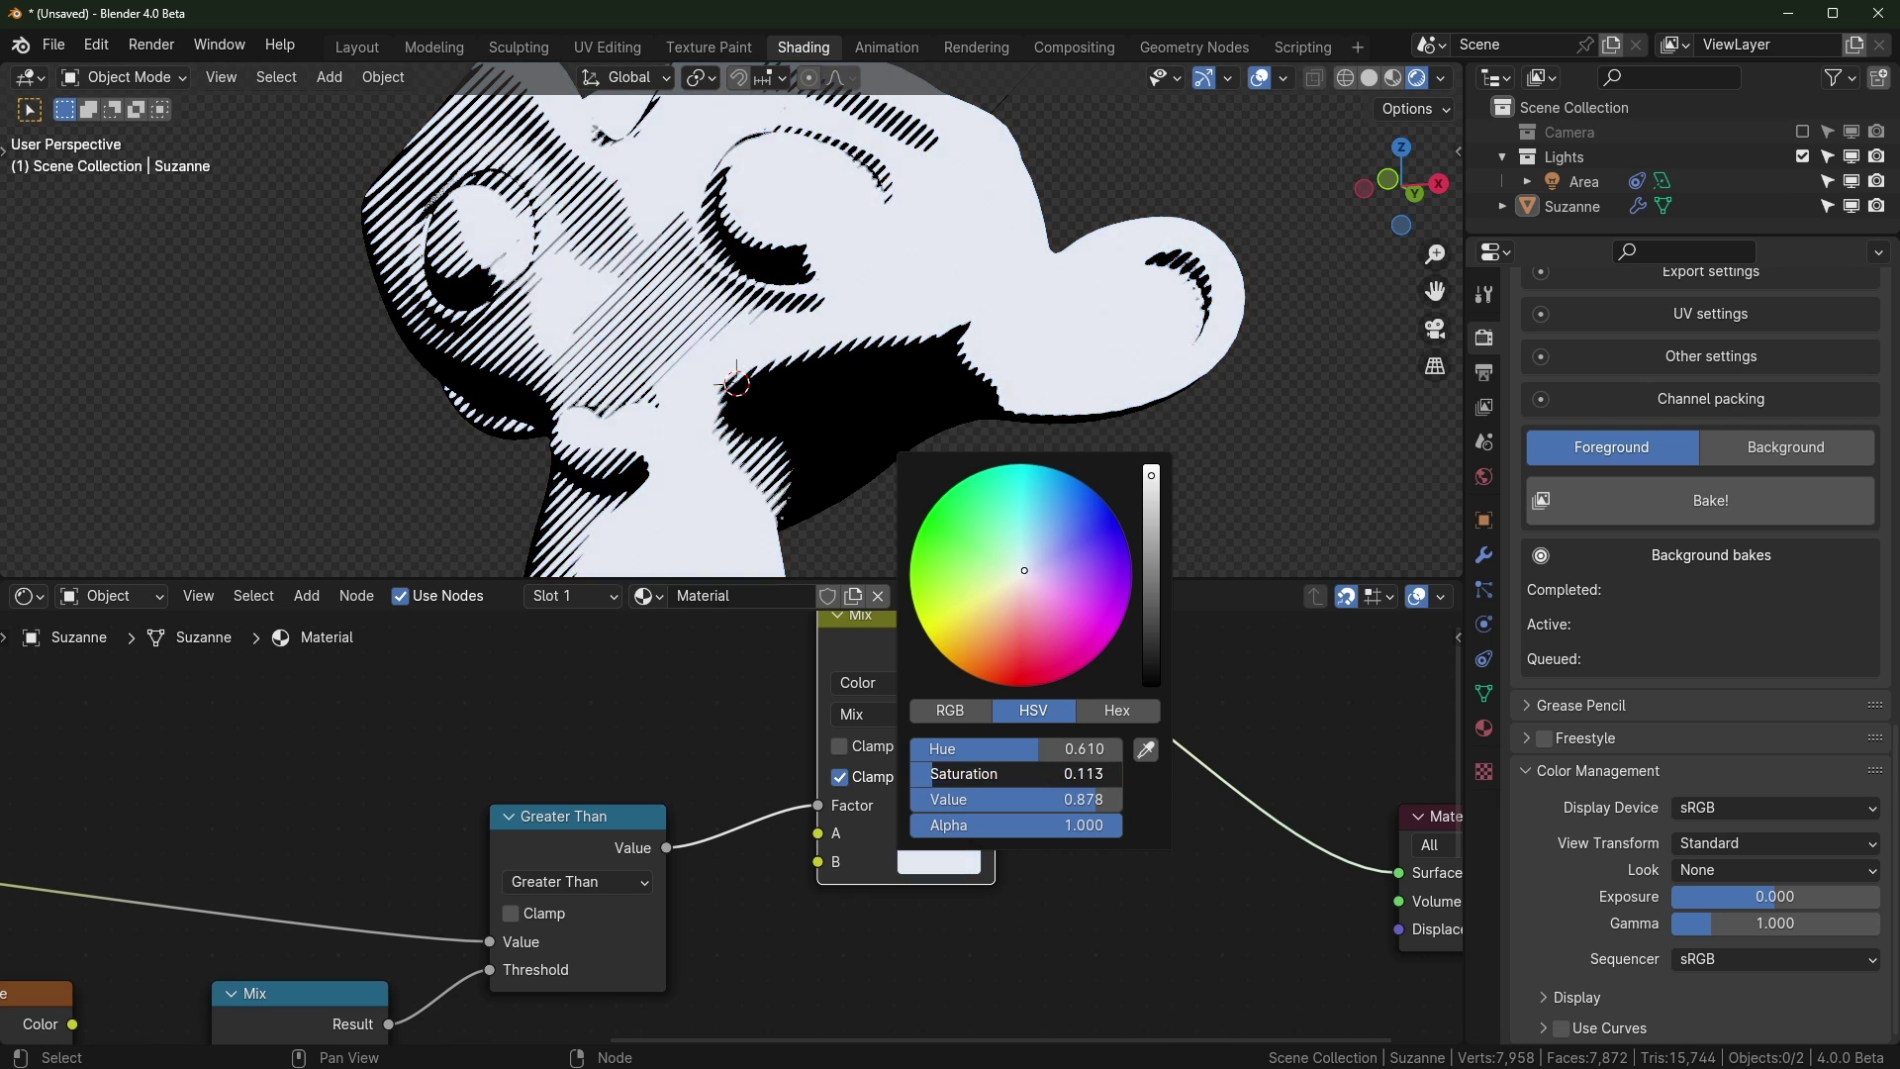
Increase the saturation of the Mix Color node's pale blue B color
drag(980, 774, 1004, 774)
Duplicate the Camera Data, Mapping, Wave Texture, float Mix and Greater Than nodes and place the copies below the originals
scroll(861, 954, down, 5)
middle_drag(189, 1025, 473, 763)
drag(384, 681, 400, 712)
drag(194, 795, 214, 715)
drag(137, 690, 808, 849)
shift+click(926, 691)
key(shift+d)
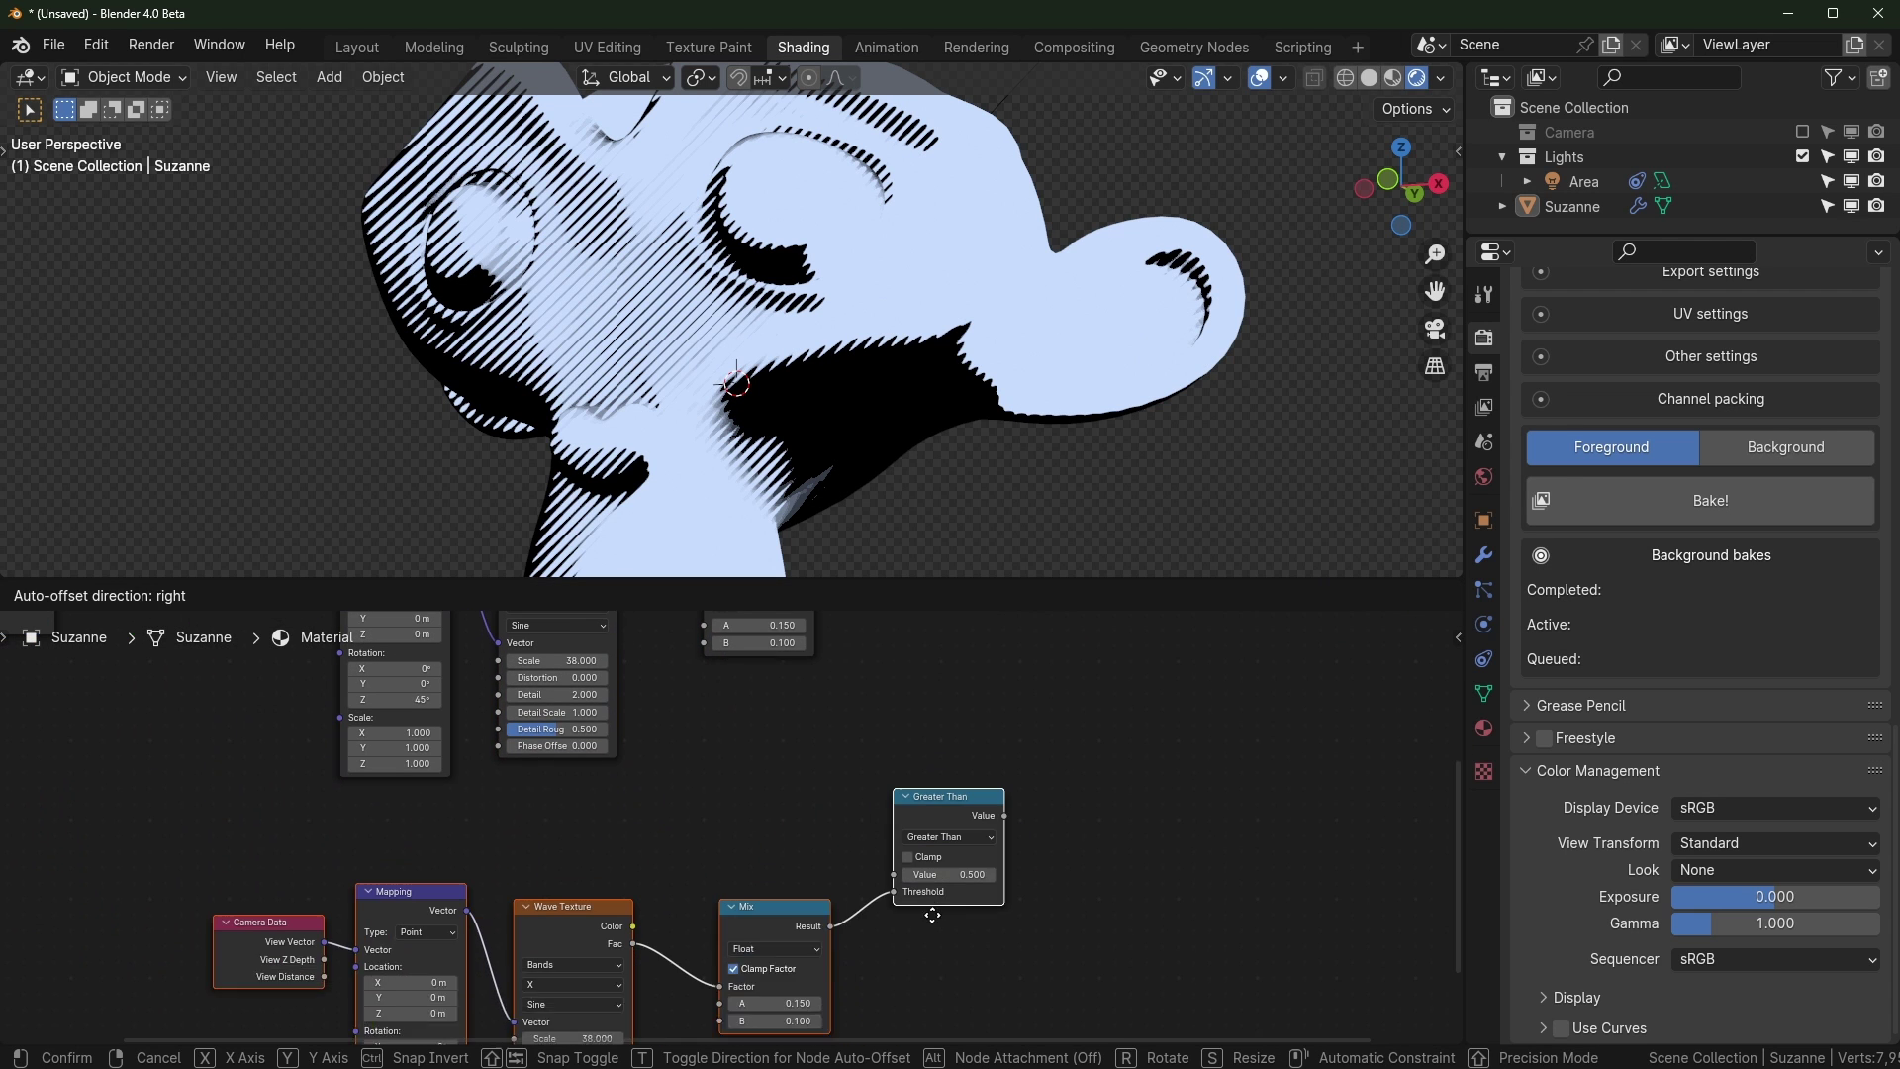
click(924, 817)
Replace the copied Wave Texture with a Voronoi Texture fed by Mapping, and link its Distance output to the Mix node's Factor
click(572, 774)
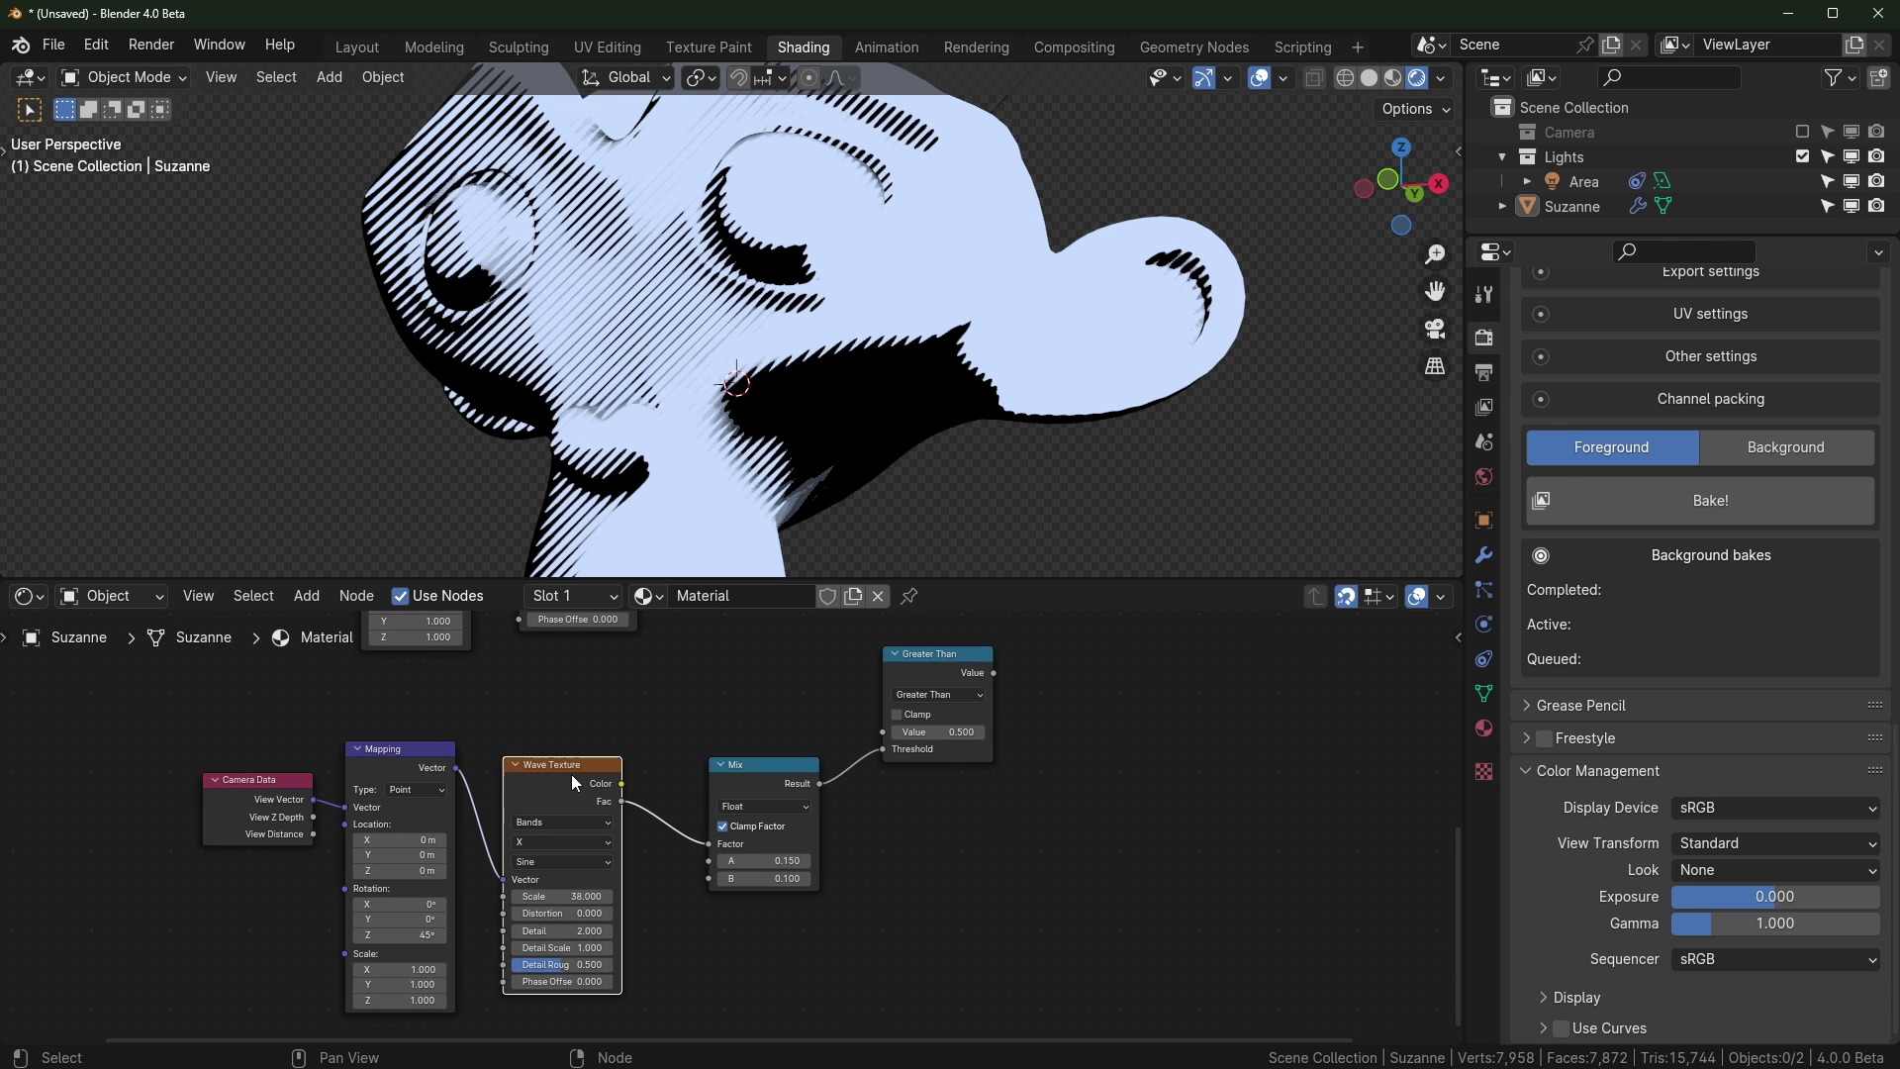
key(x)
key(shift+a)
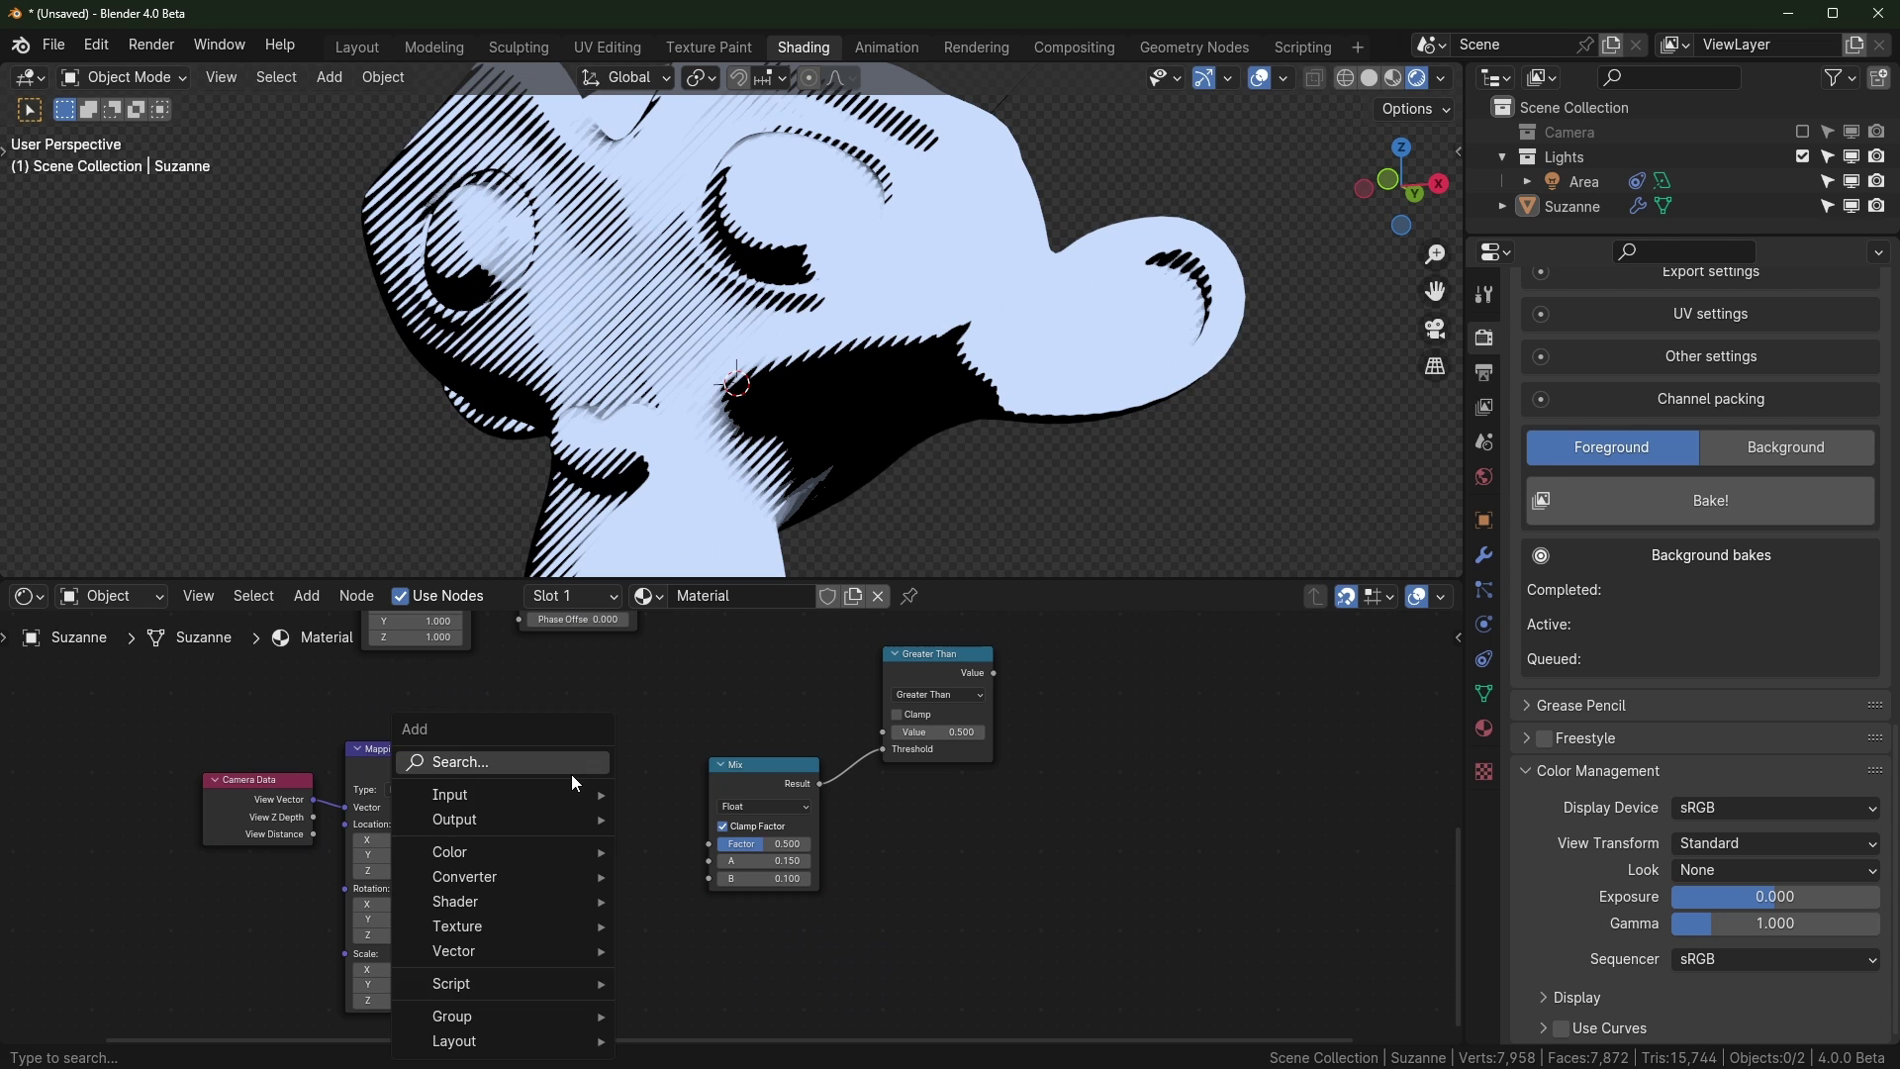
text(voro)
key(Return)
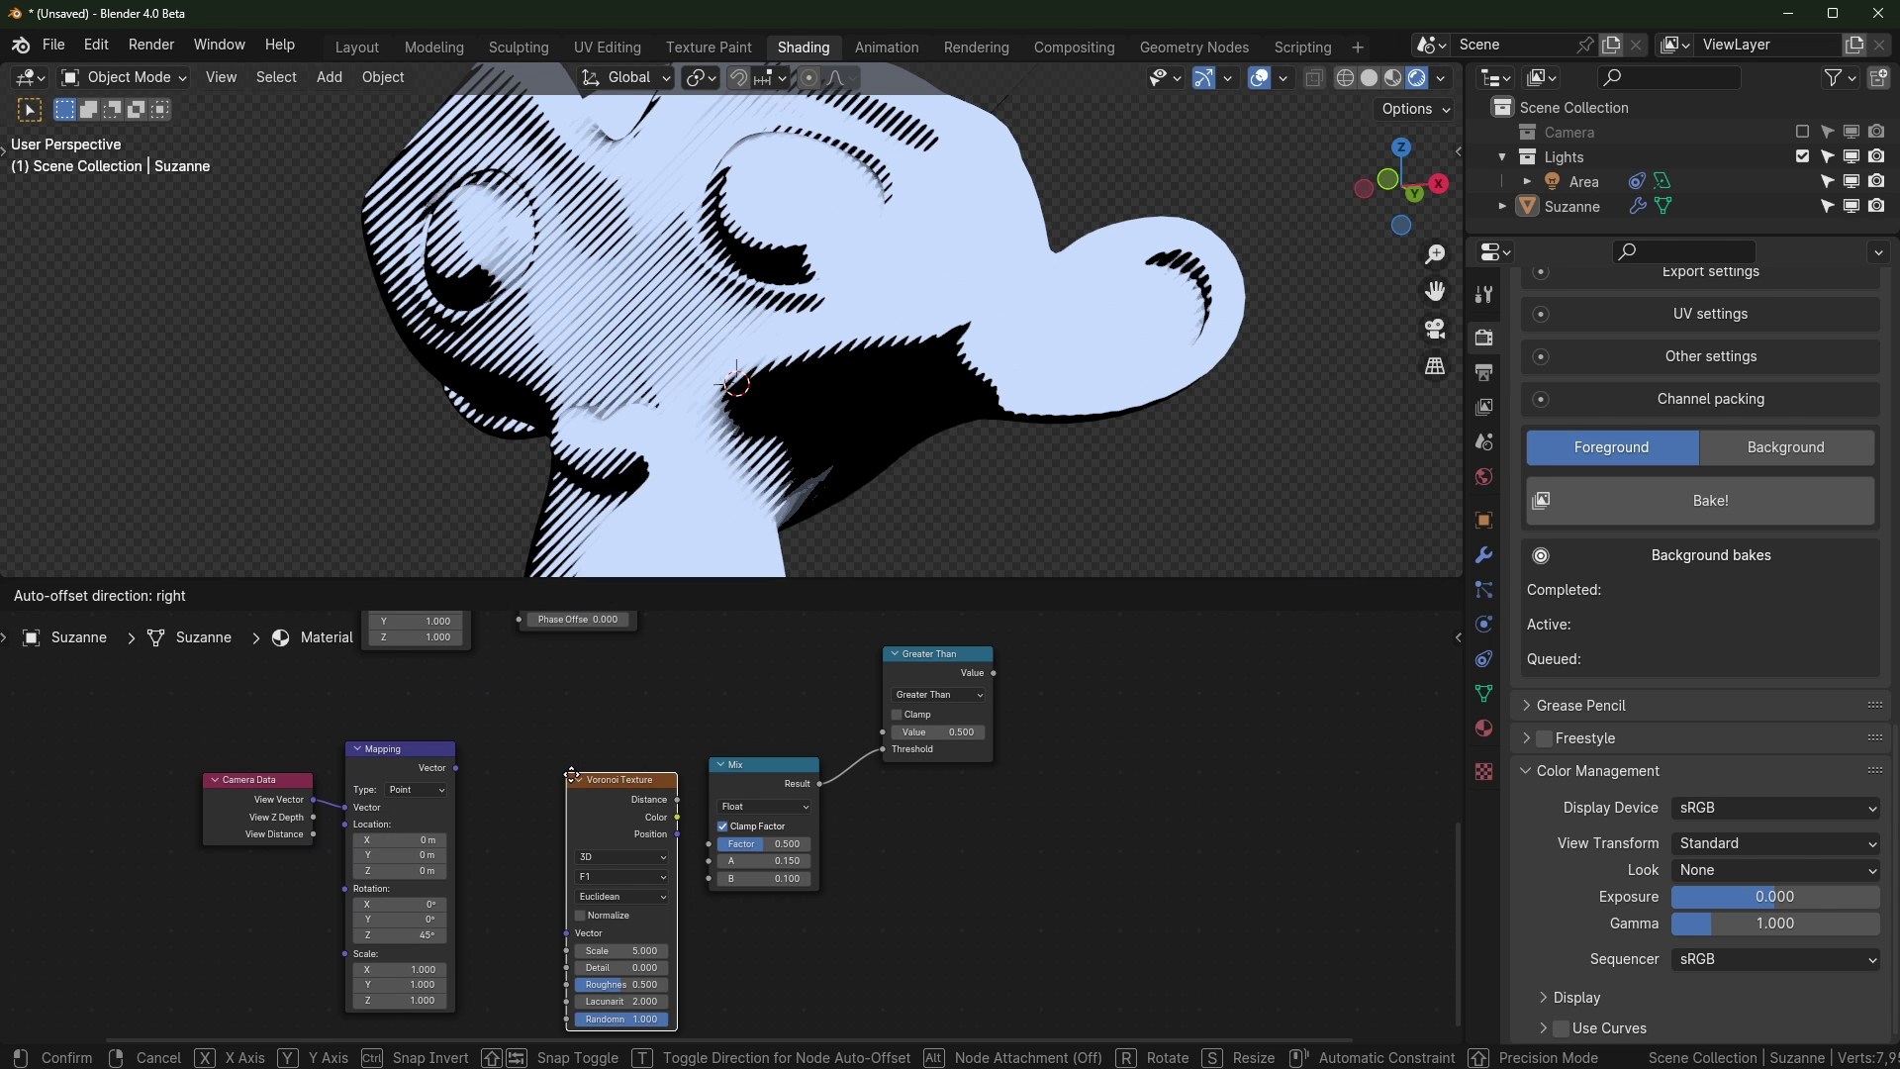
click(496, 747)
drag(598, 771, 668, 778)
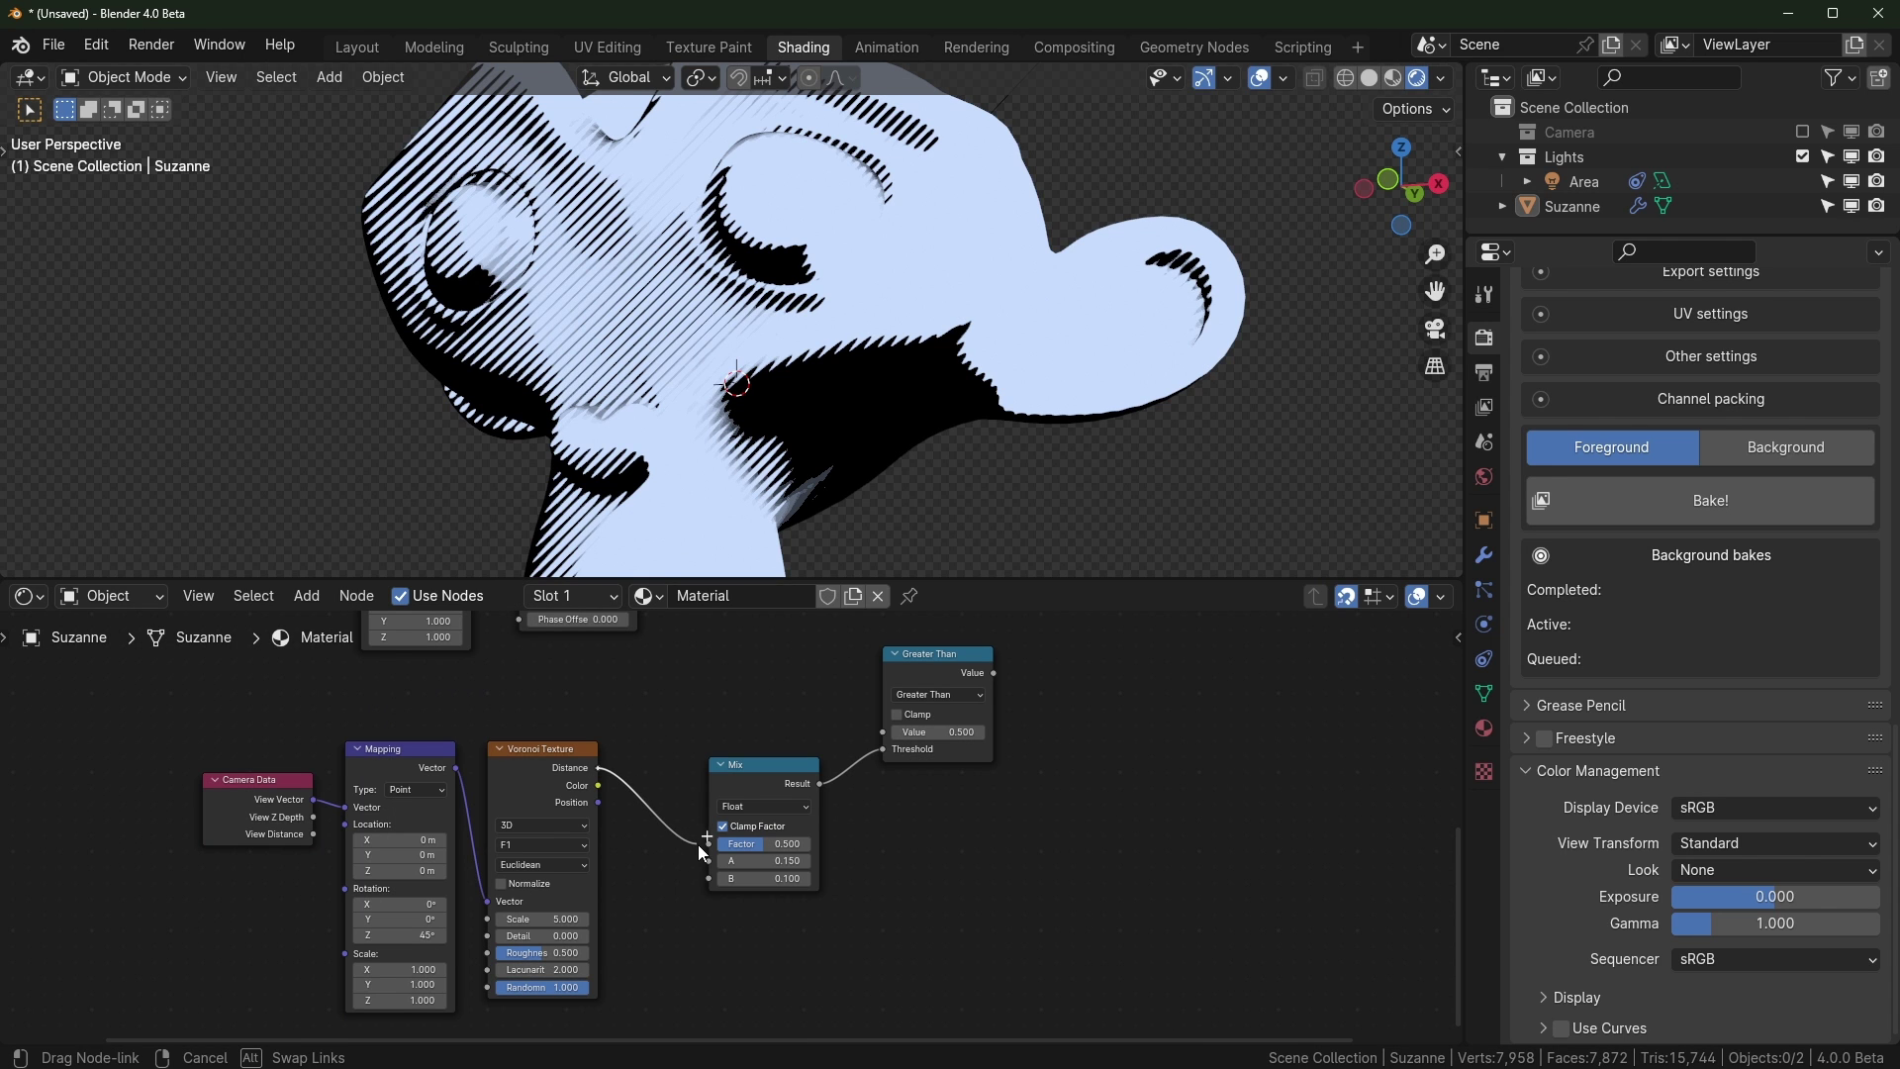
drag(697, 845, 704, 846)
Move the lower Camera Data, Mapping and Voronoi Texture nodes closer to their Mix node
scroll(906, 830, down, 1)
middle_drag(907, 829, 741, 950)
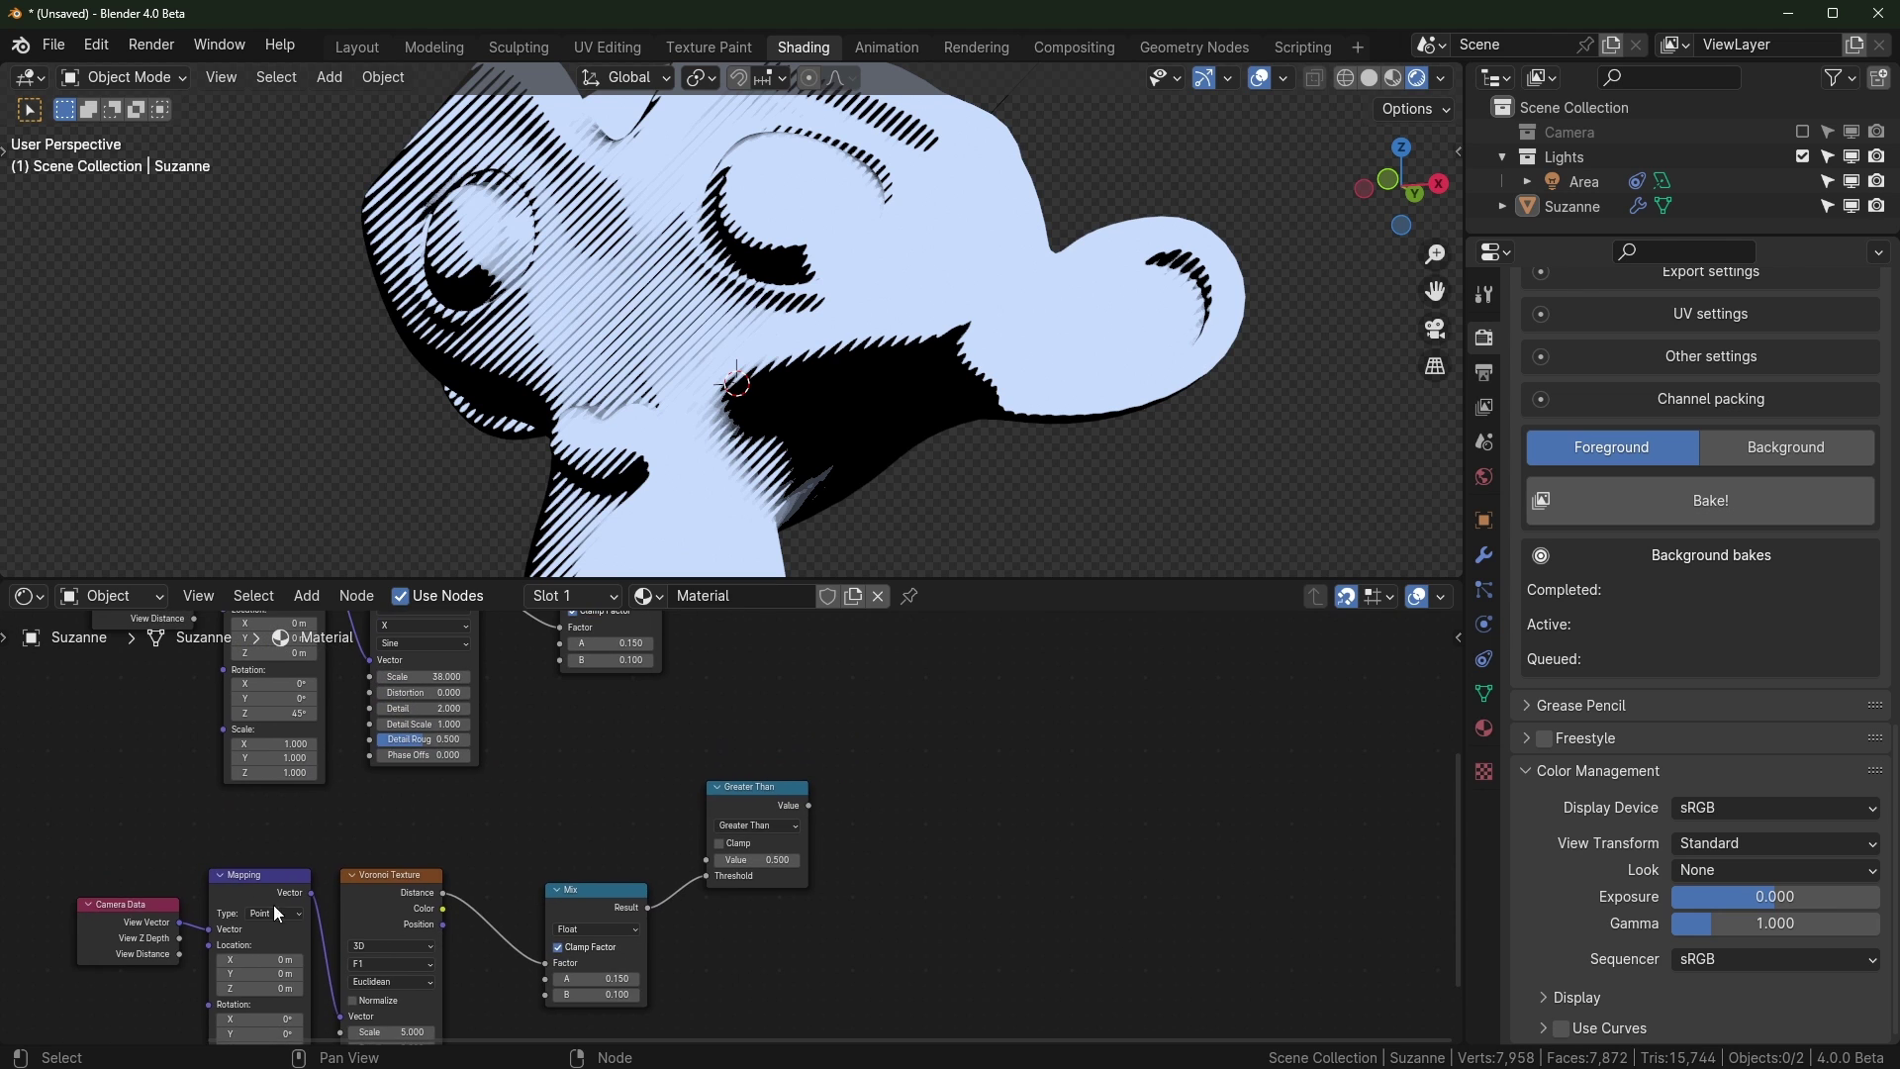
drag(119, 853, 392, 915)
key(g)
click(464, 928)
Link the Shader to RGB node's Color output to the Value input of the lower Greater Than node
scroll(653, 703, down, 4)
middle_drag(661, 693, 782, 869)
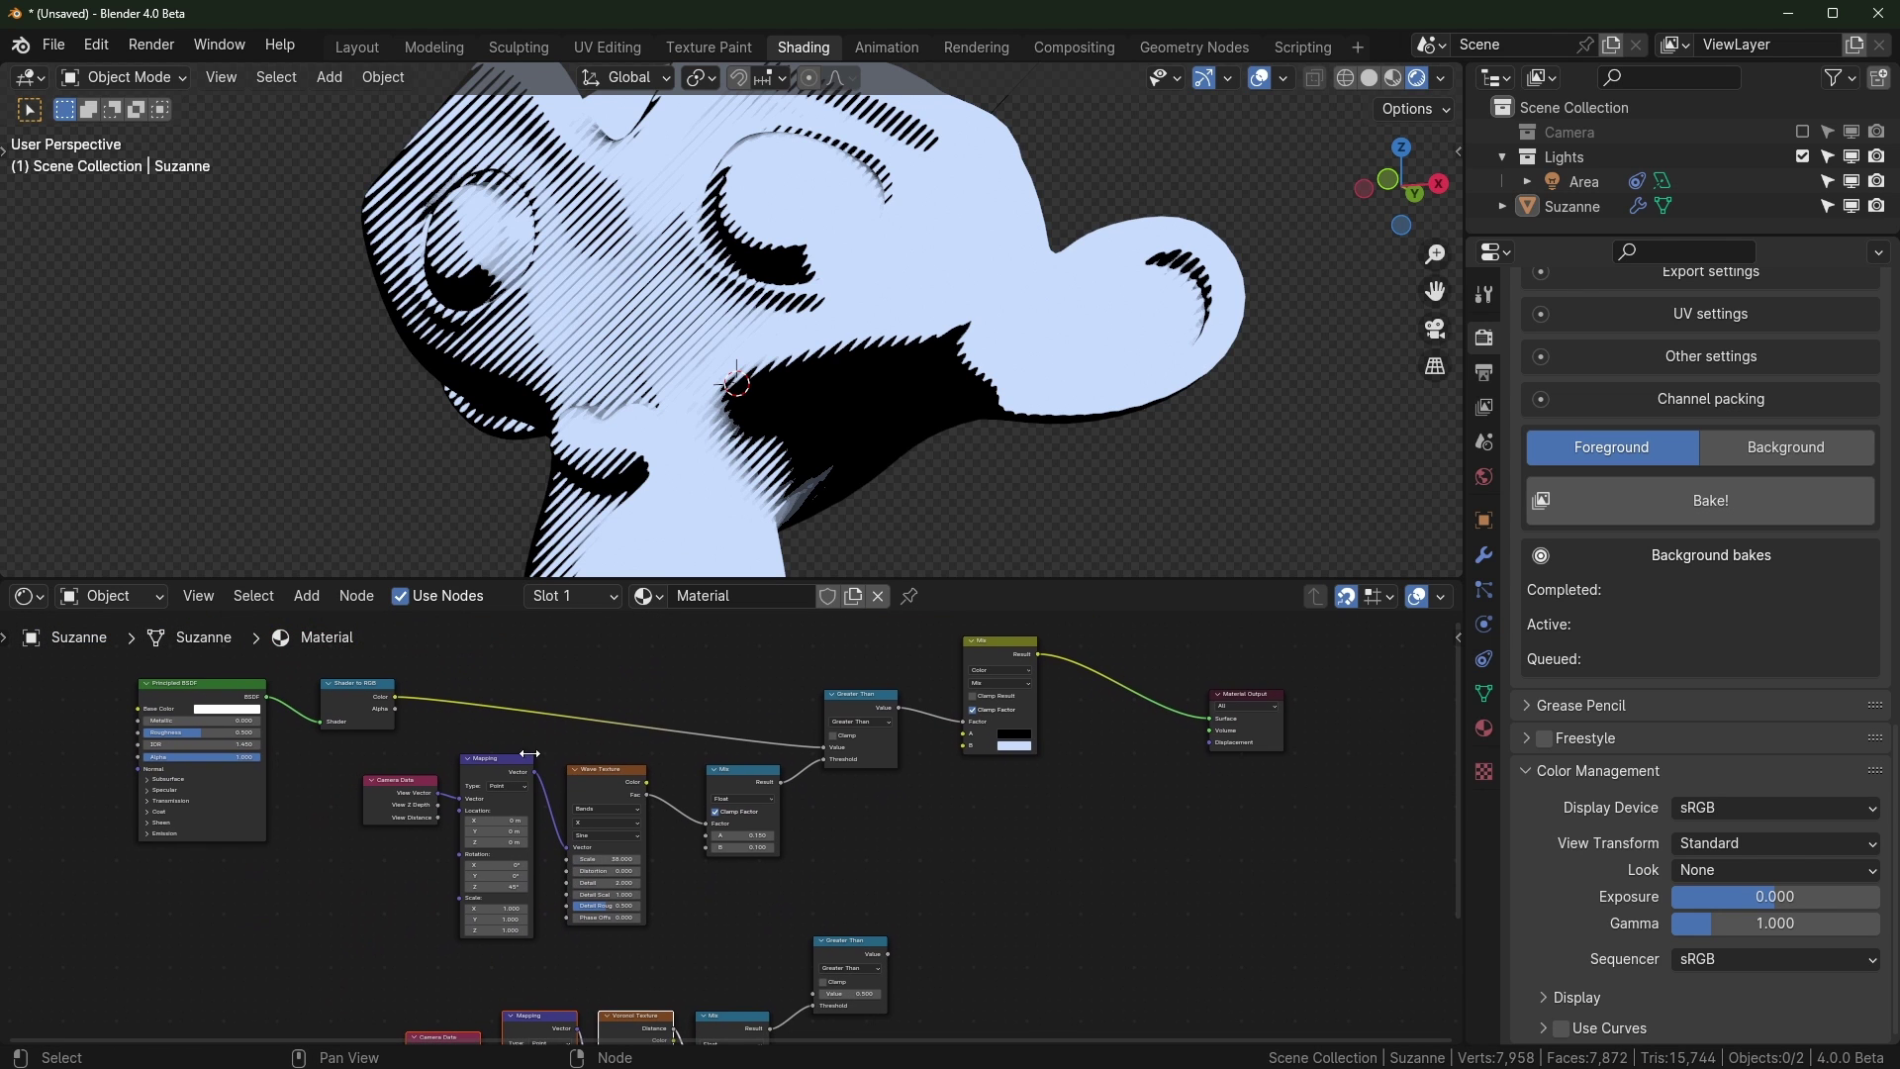
drag(396, 697, 813, 882)
Duplicate the Mix Color node and insert the copy between the original and the Material Output
middle_drag(816, 807, 873, 693)
scroll(894, 822, up, 3)
middle_drag(894, 822, 428, 1041)
click(572, 680)
key(shift+d)
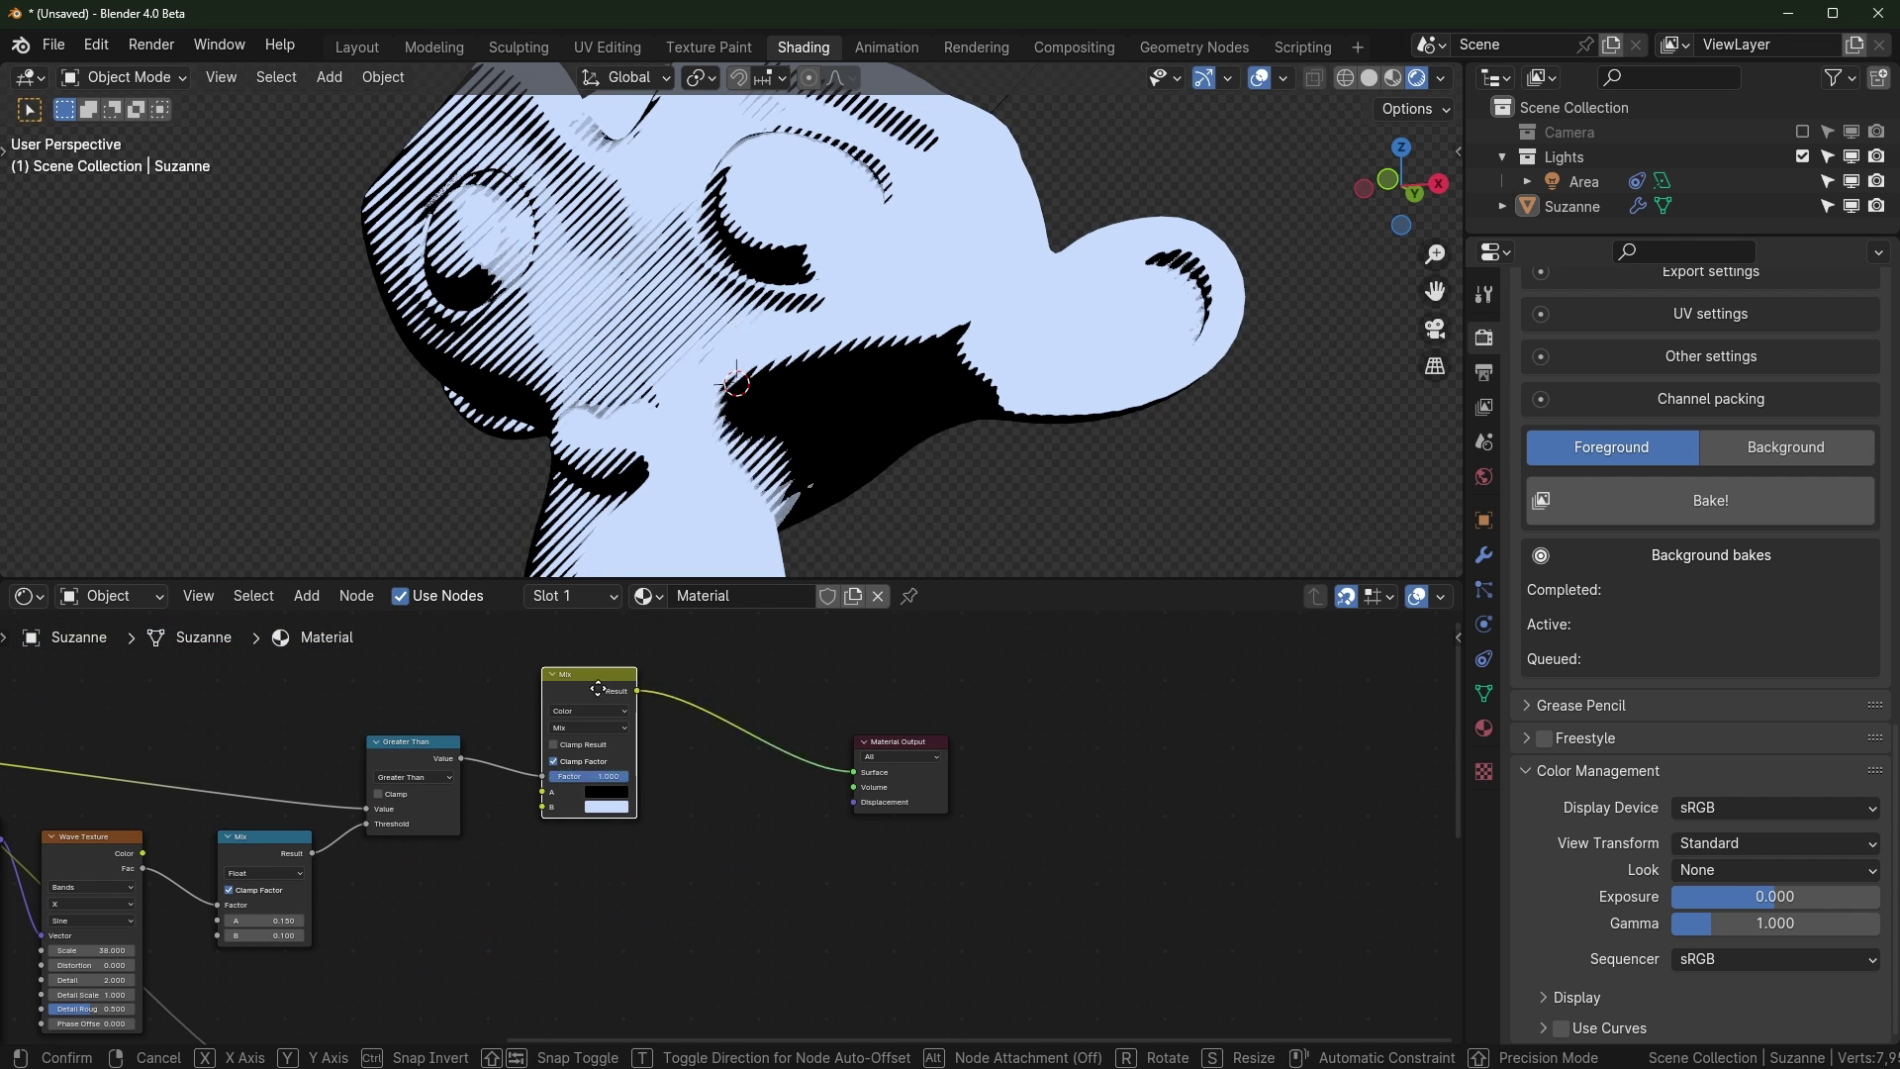
drag(597, 687, 761, 688)
scroll(673, 802, up, 2)
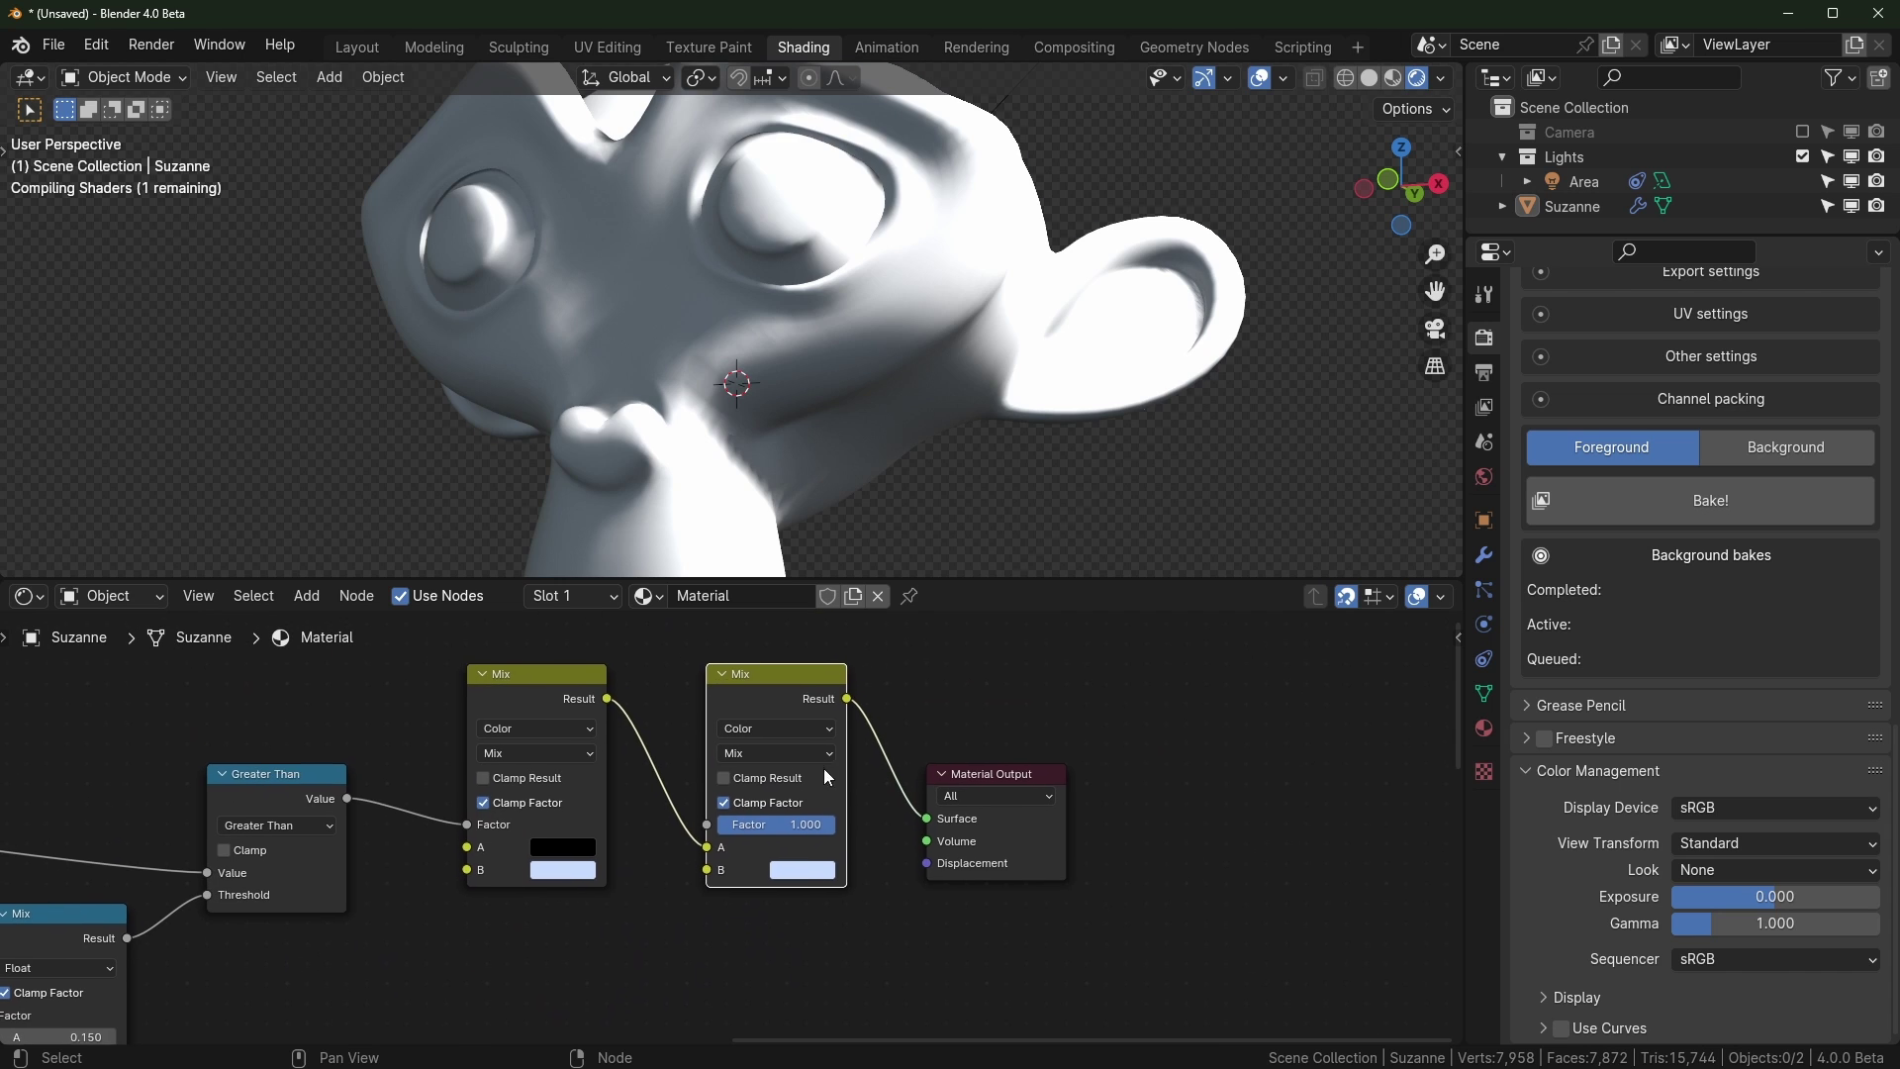
Set the second Mix Color node to Multiply and link the lower Greater Than node's Value output to its B input
click(797, 756)
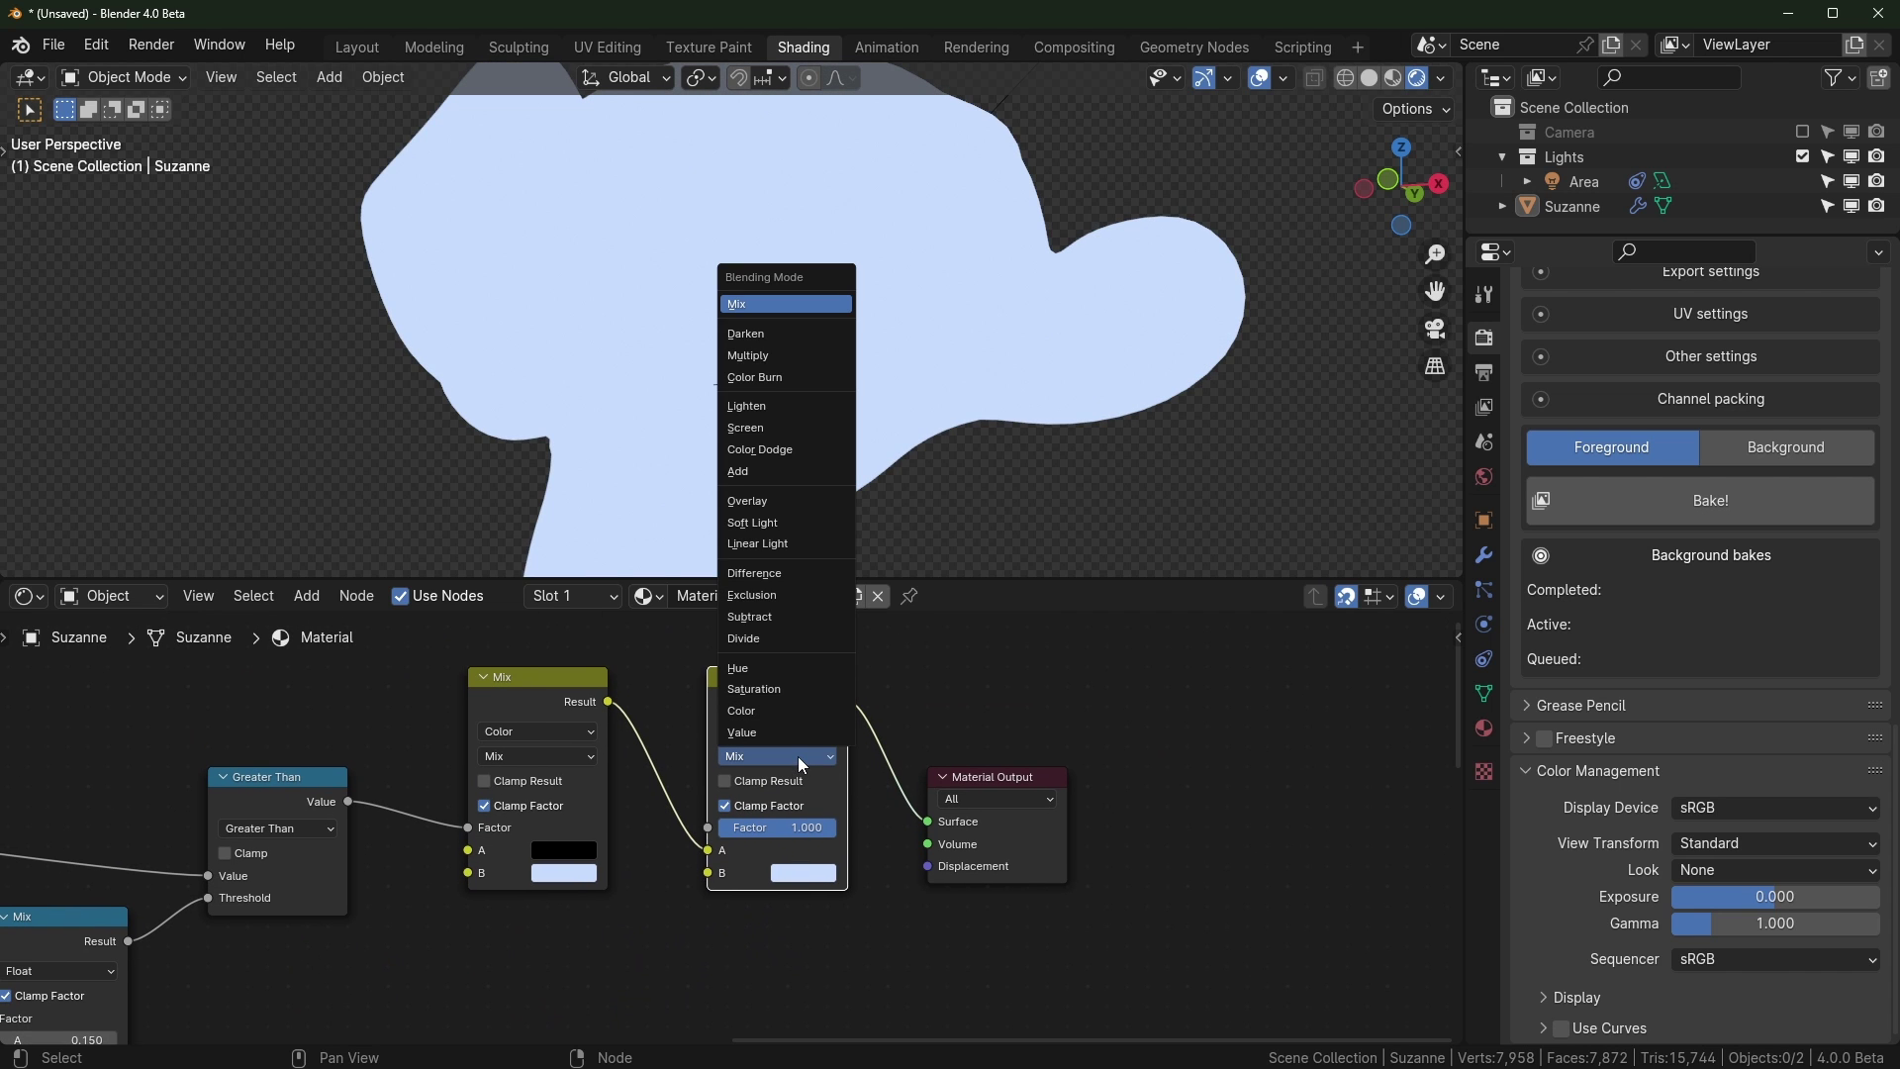
click(808, 356)
middle_drag(680, 887, 816, 811)
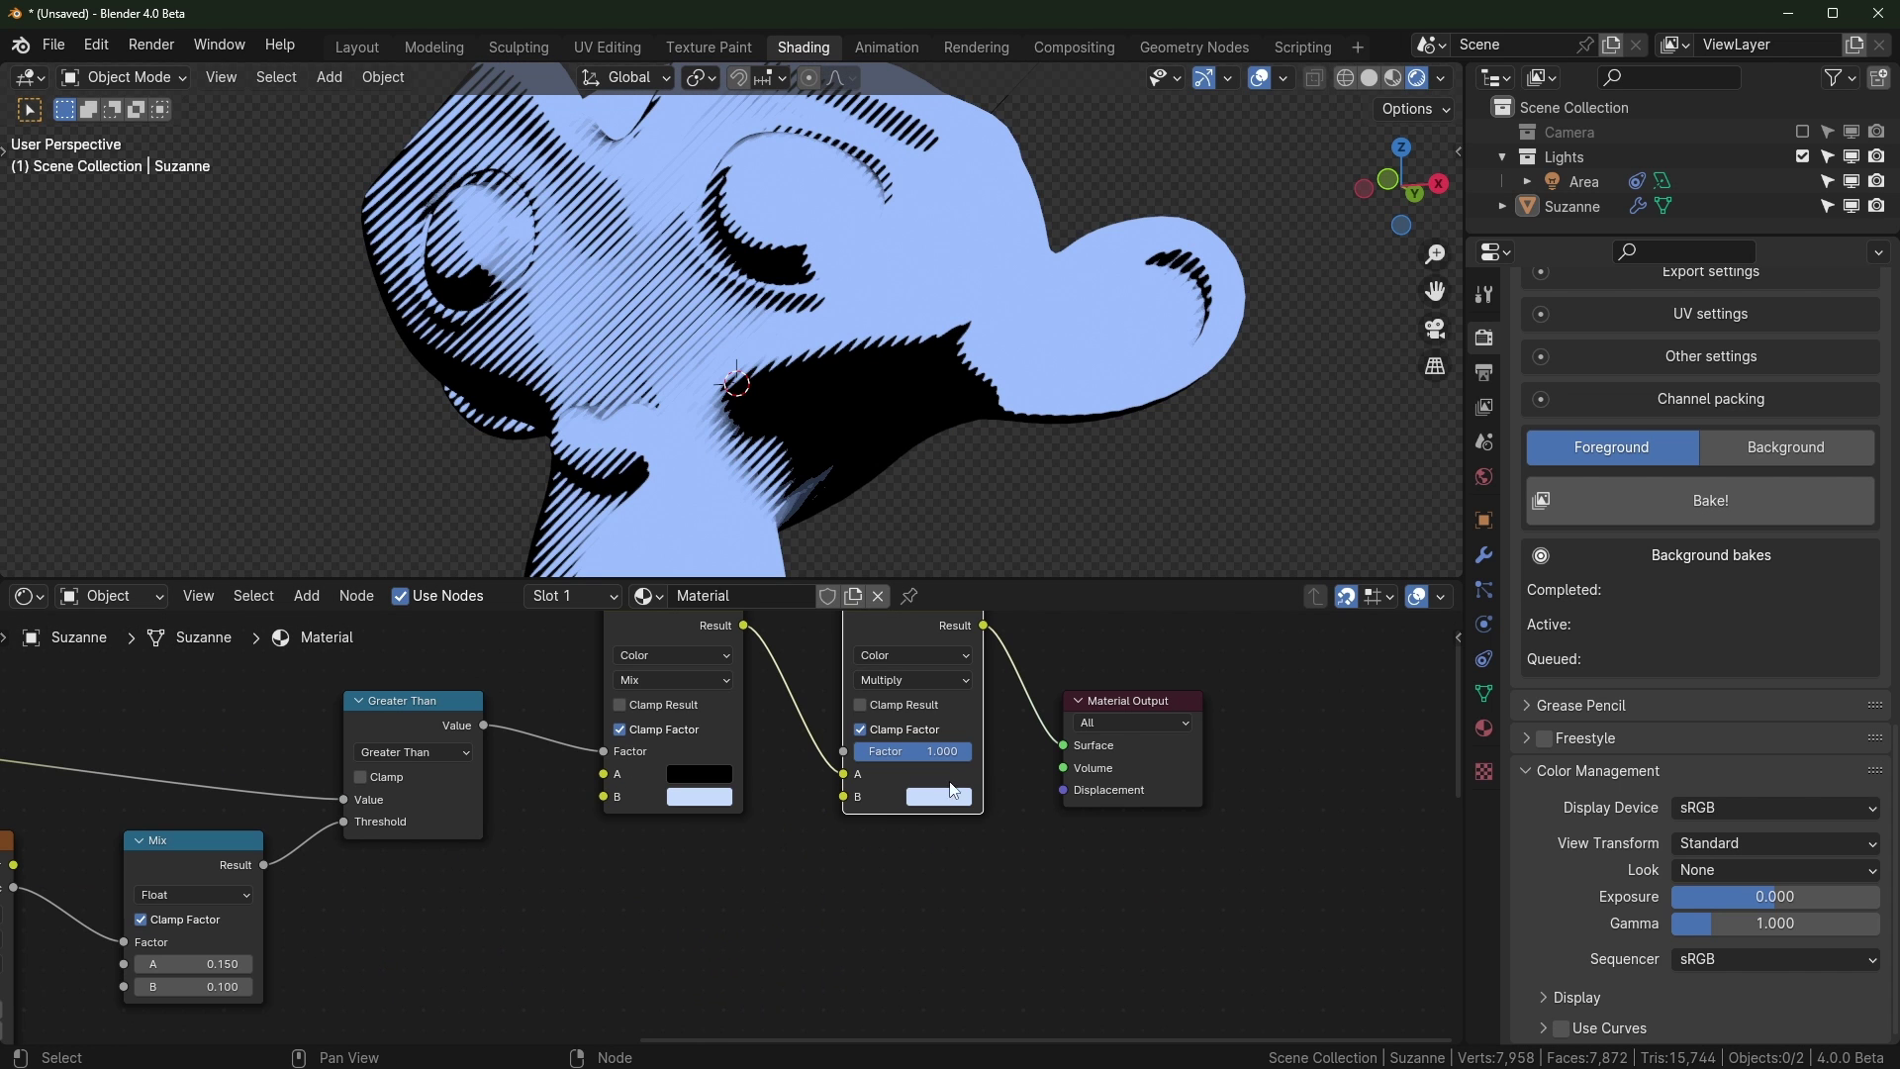
mouse_move(947, 754)
mouse_down()
mouse_move(839, 755)
mouse_move(955, 754)
mouse_up()
middle_drag(714, 901, 1012, 567)
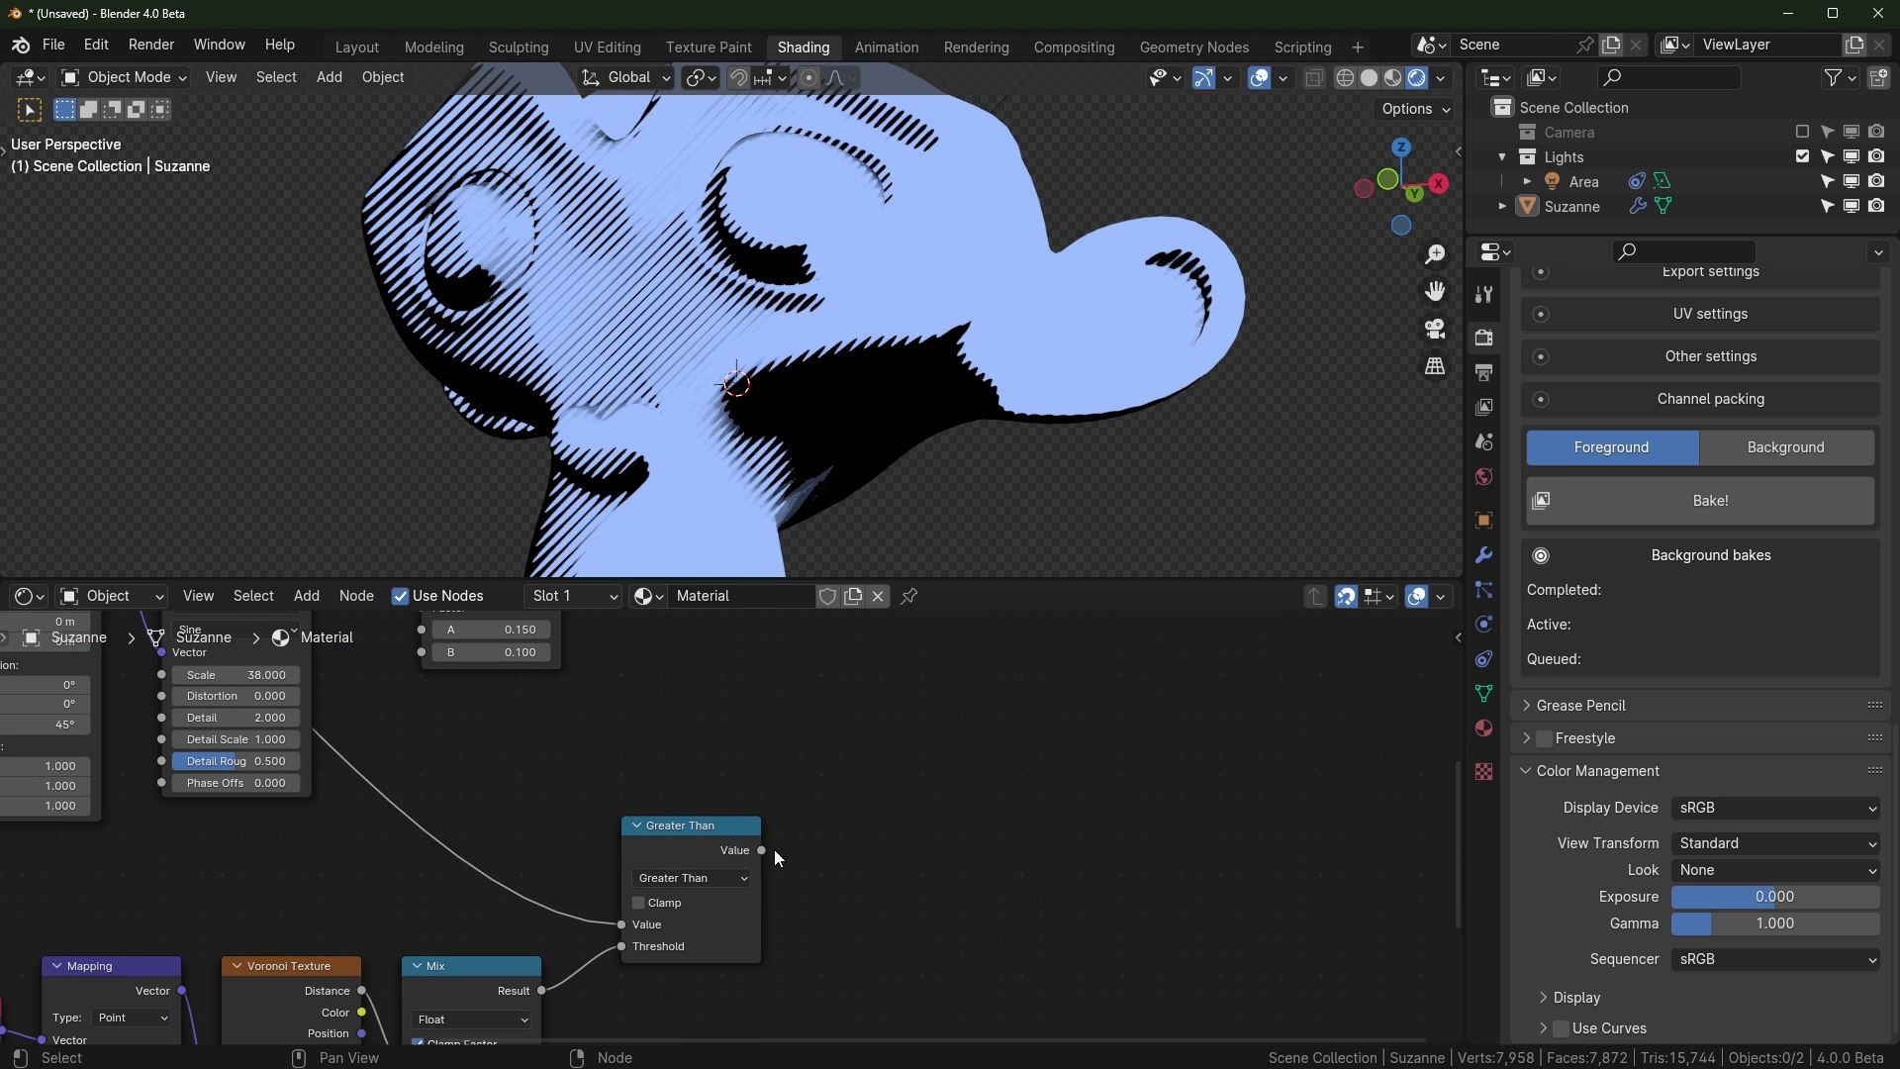
drag(761, 850, 1143, 713)
Set the Voronoi Texture to 2D with Randomness 0 and Scale 63.4
middle_drag(634, 950, 1081, 431)
scroll(748, 829, up, 1)
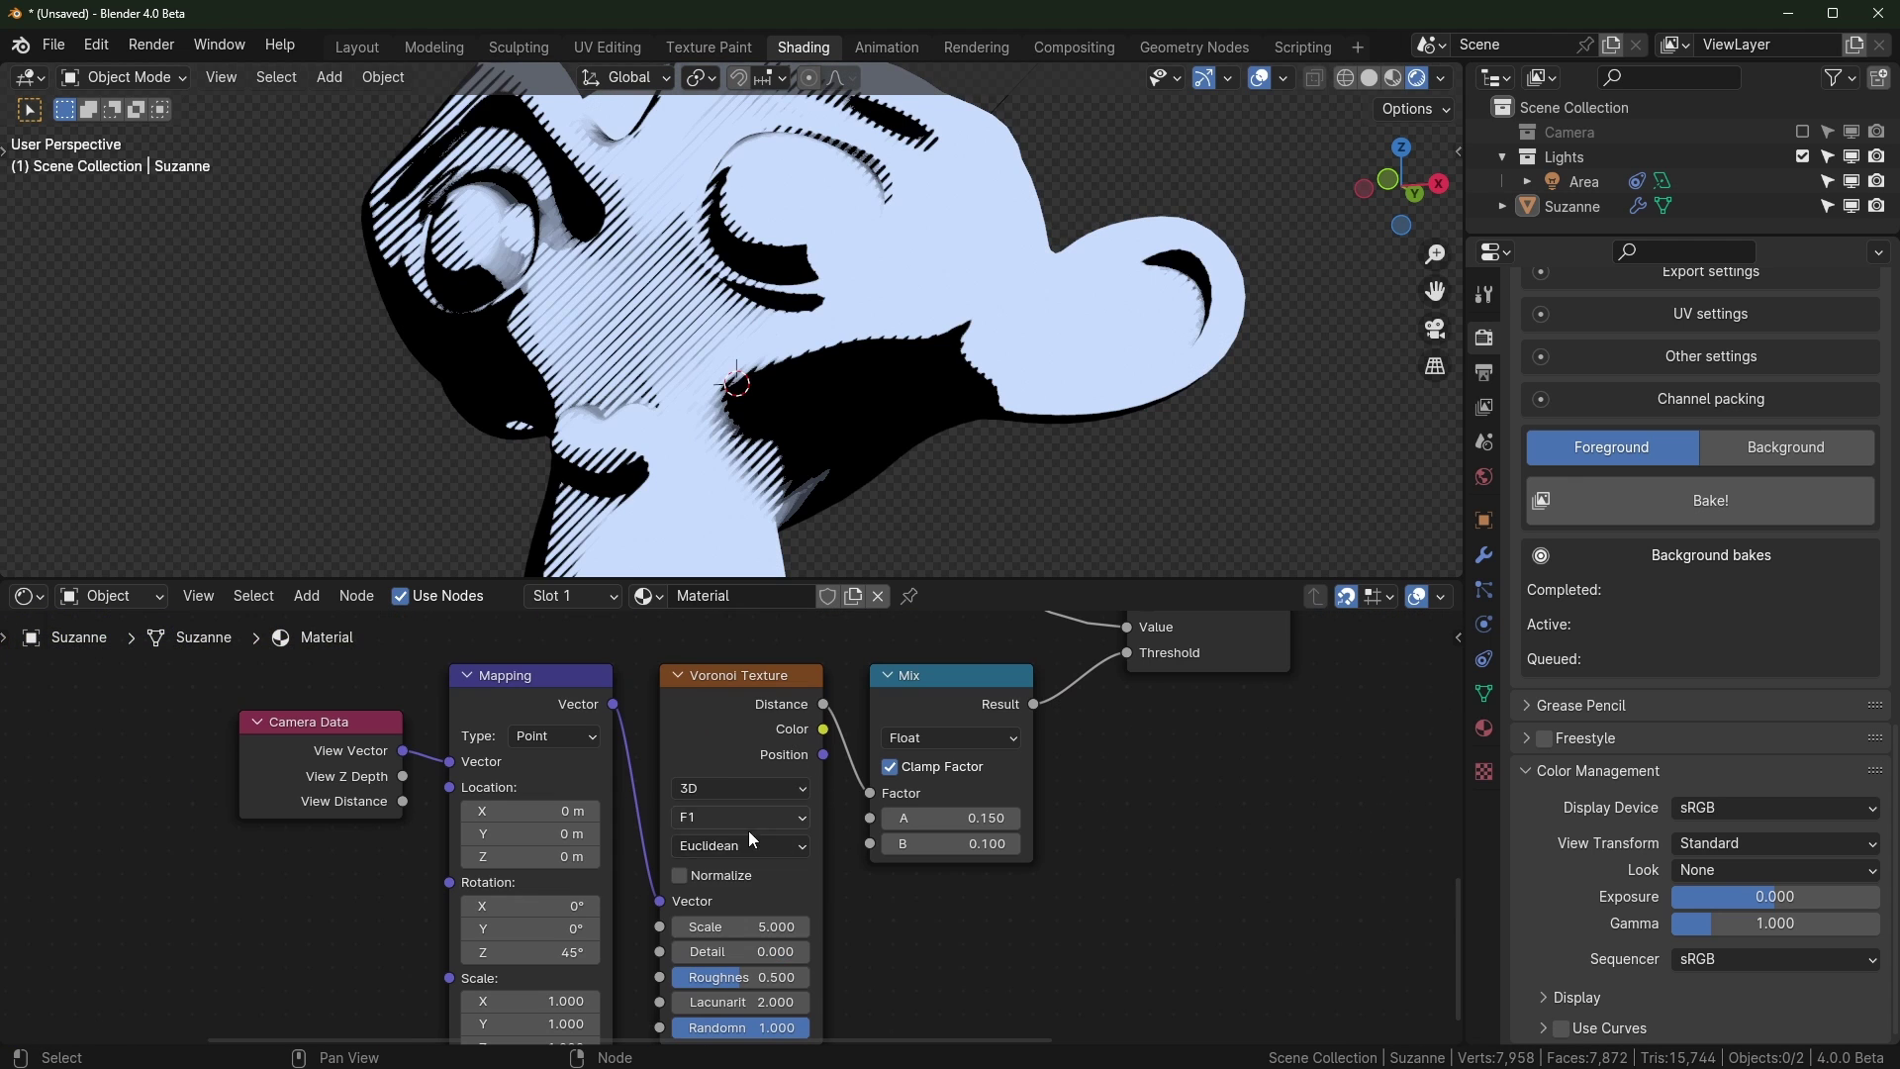
click(732, 787)
click(710, 865)
middle_drag(788, 1036, 793, 893)
drag(789, 886, 682, 883)
middle_drag(750, 870, 738, 938)
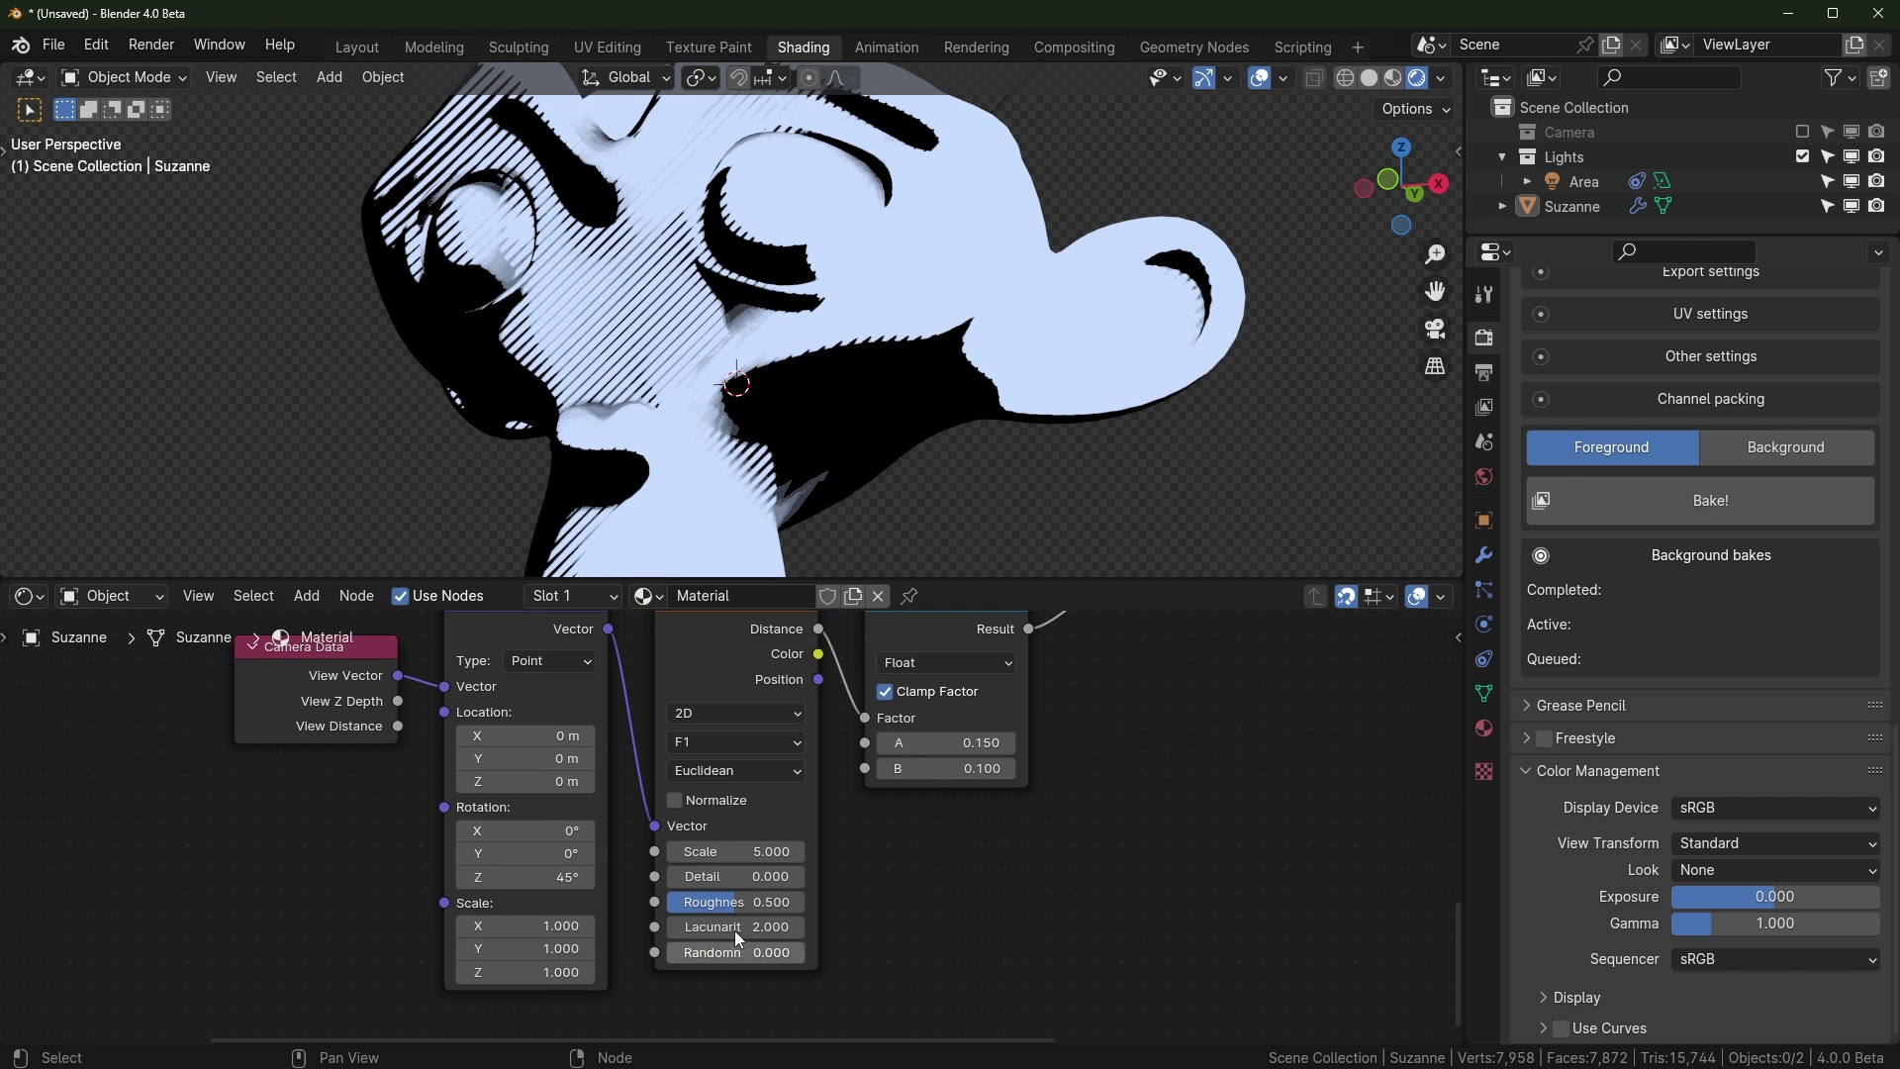
drag(730, 860, 940, 860)
scroll(548, 530, up, 8)
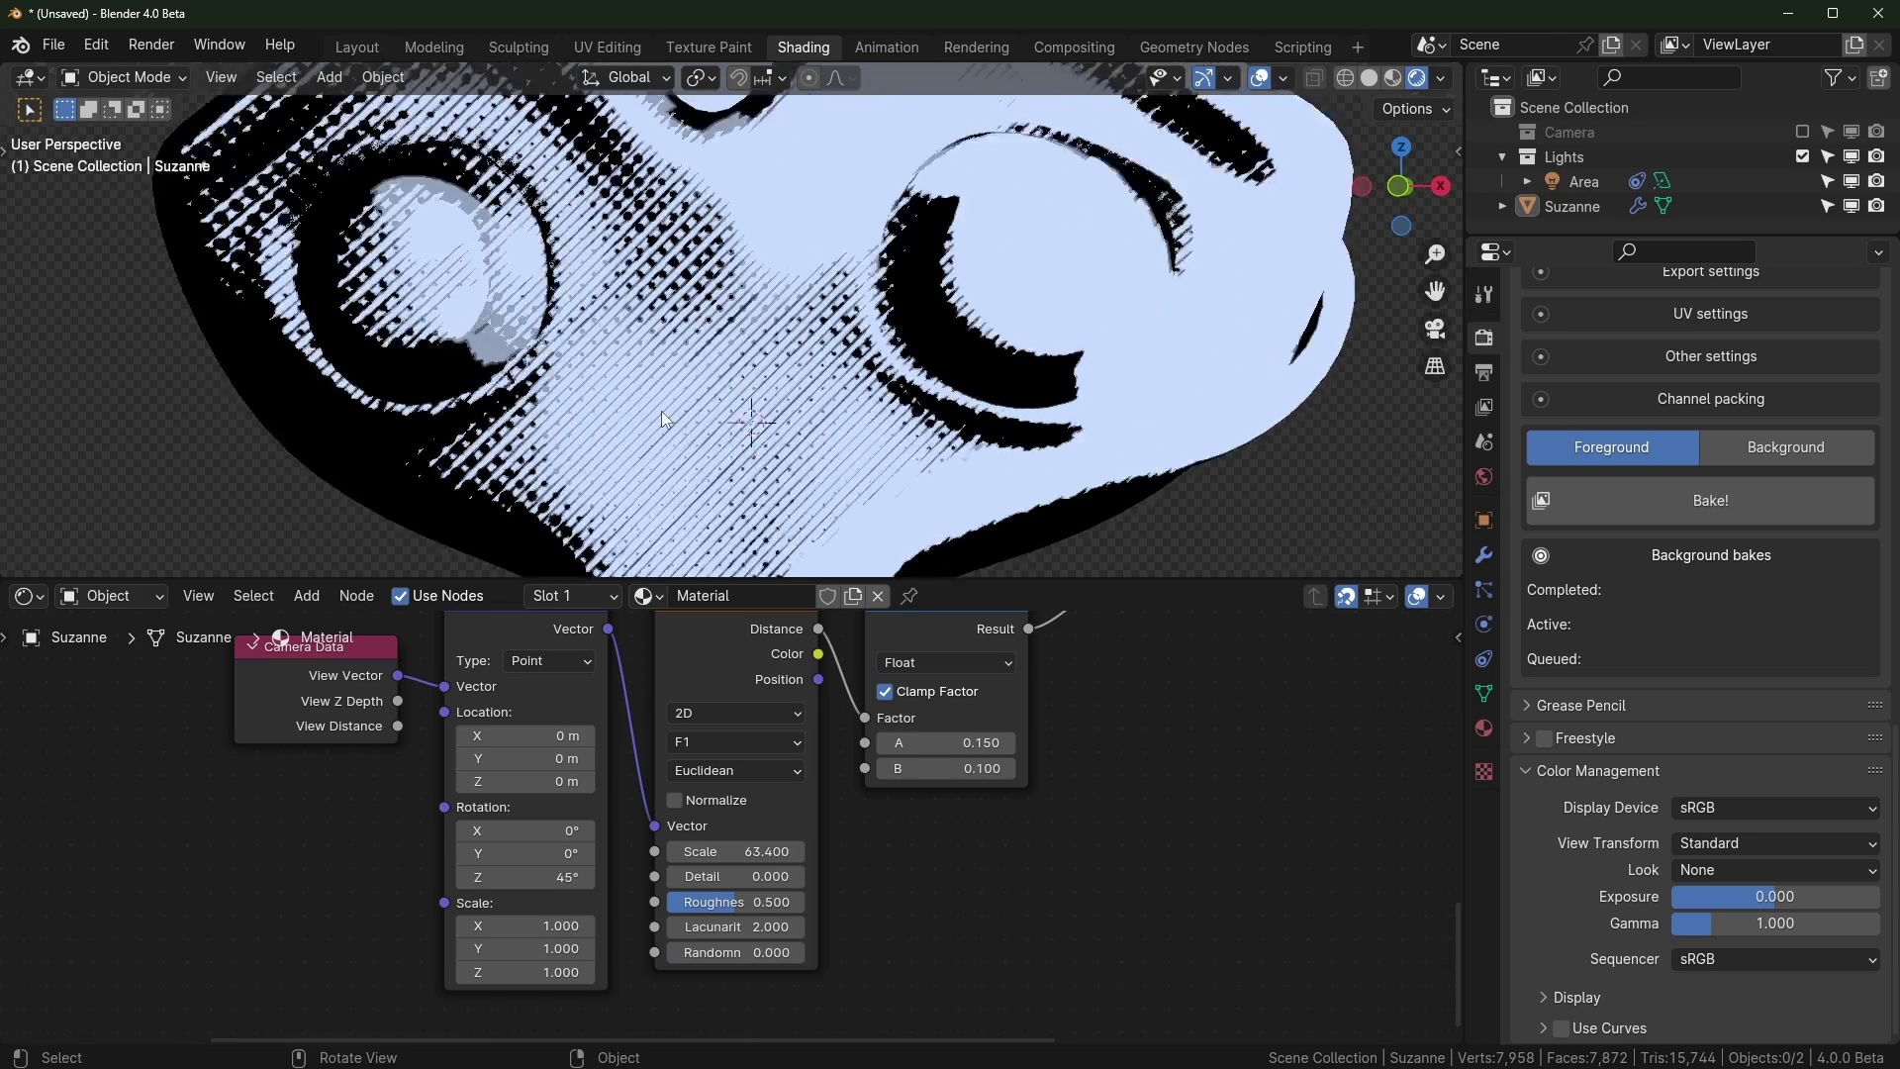
scroll(848, 871, down, 4)
scroll(1002, 341, down, 7)
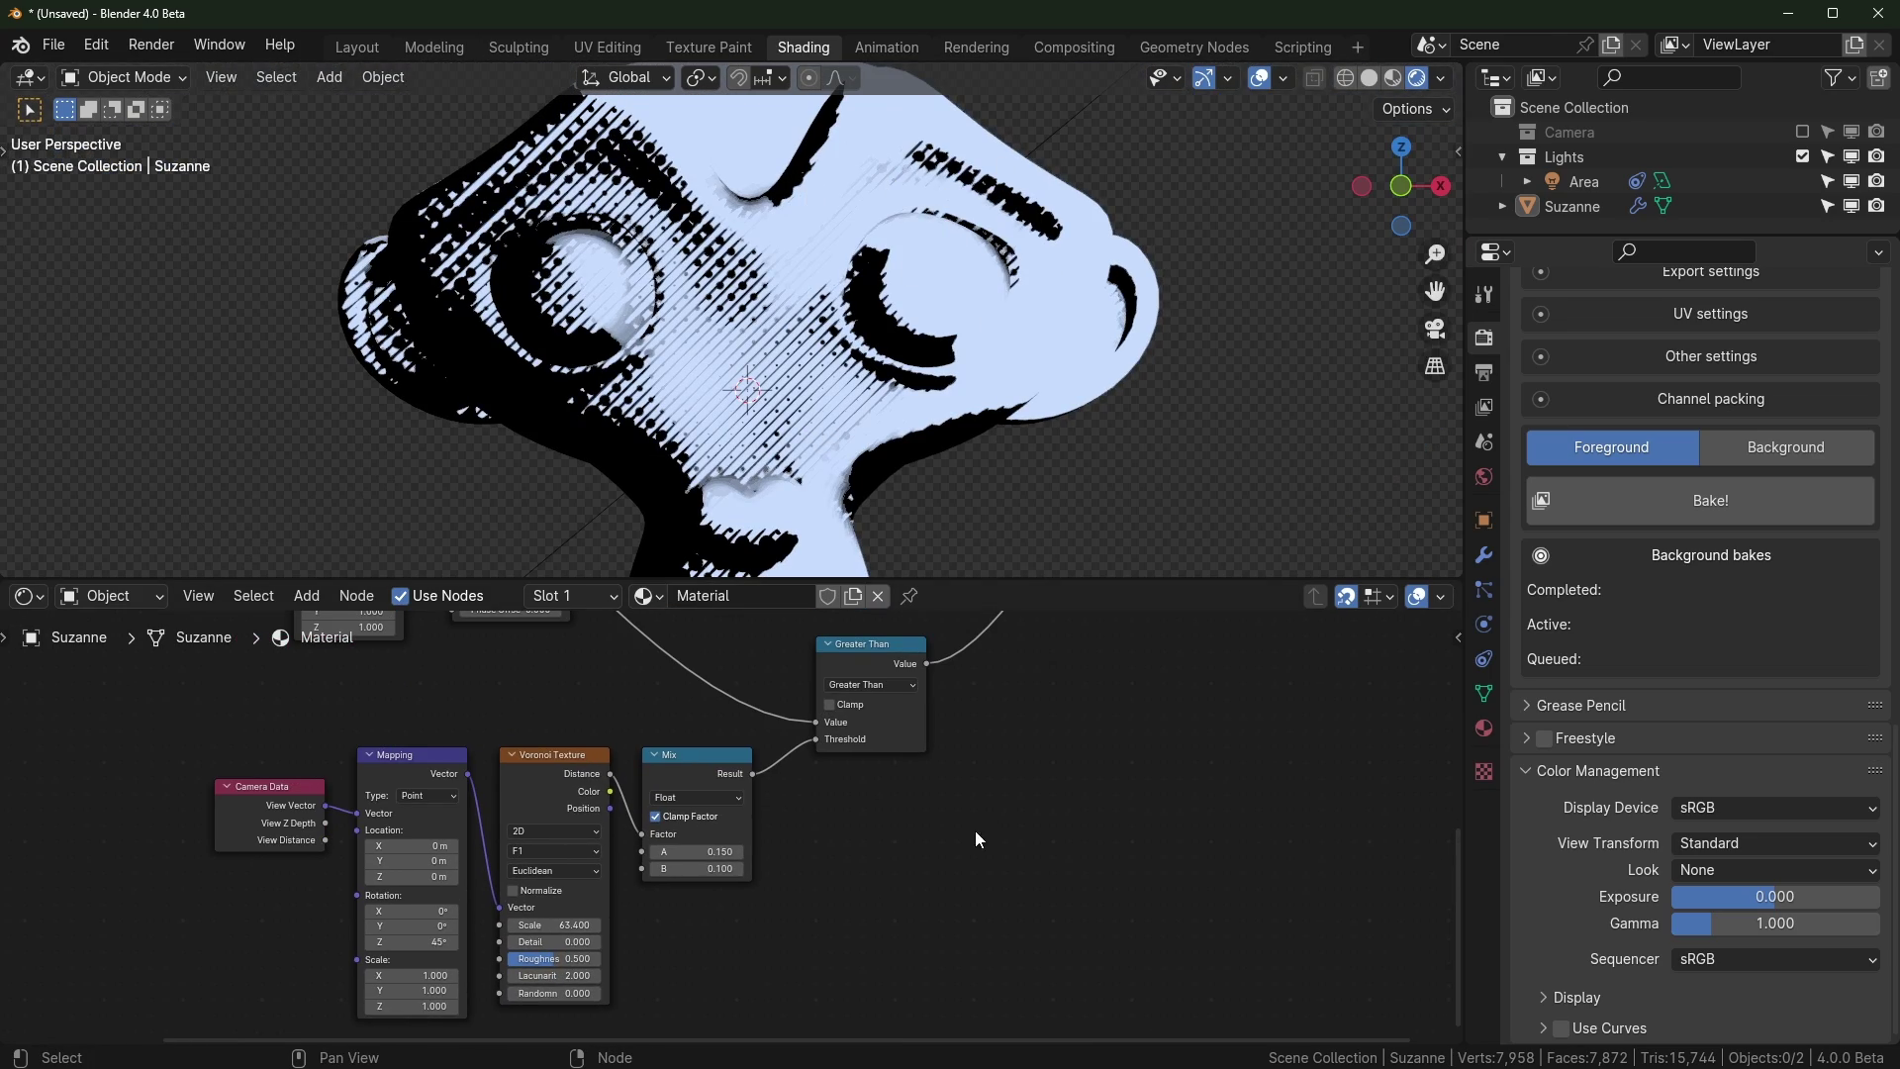
Change the lower Greater Than node's operation to Less Than
middle_drag(976, 831, 909, 925)
middle_drag(921, 435, 782, 188)
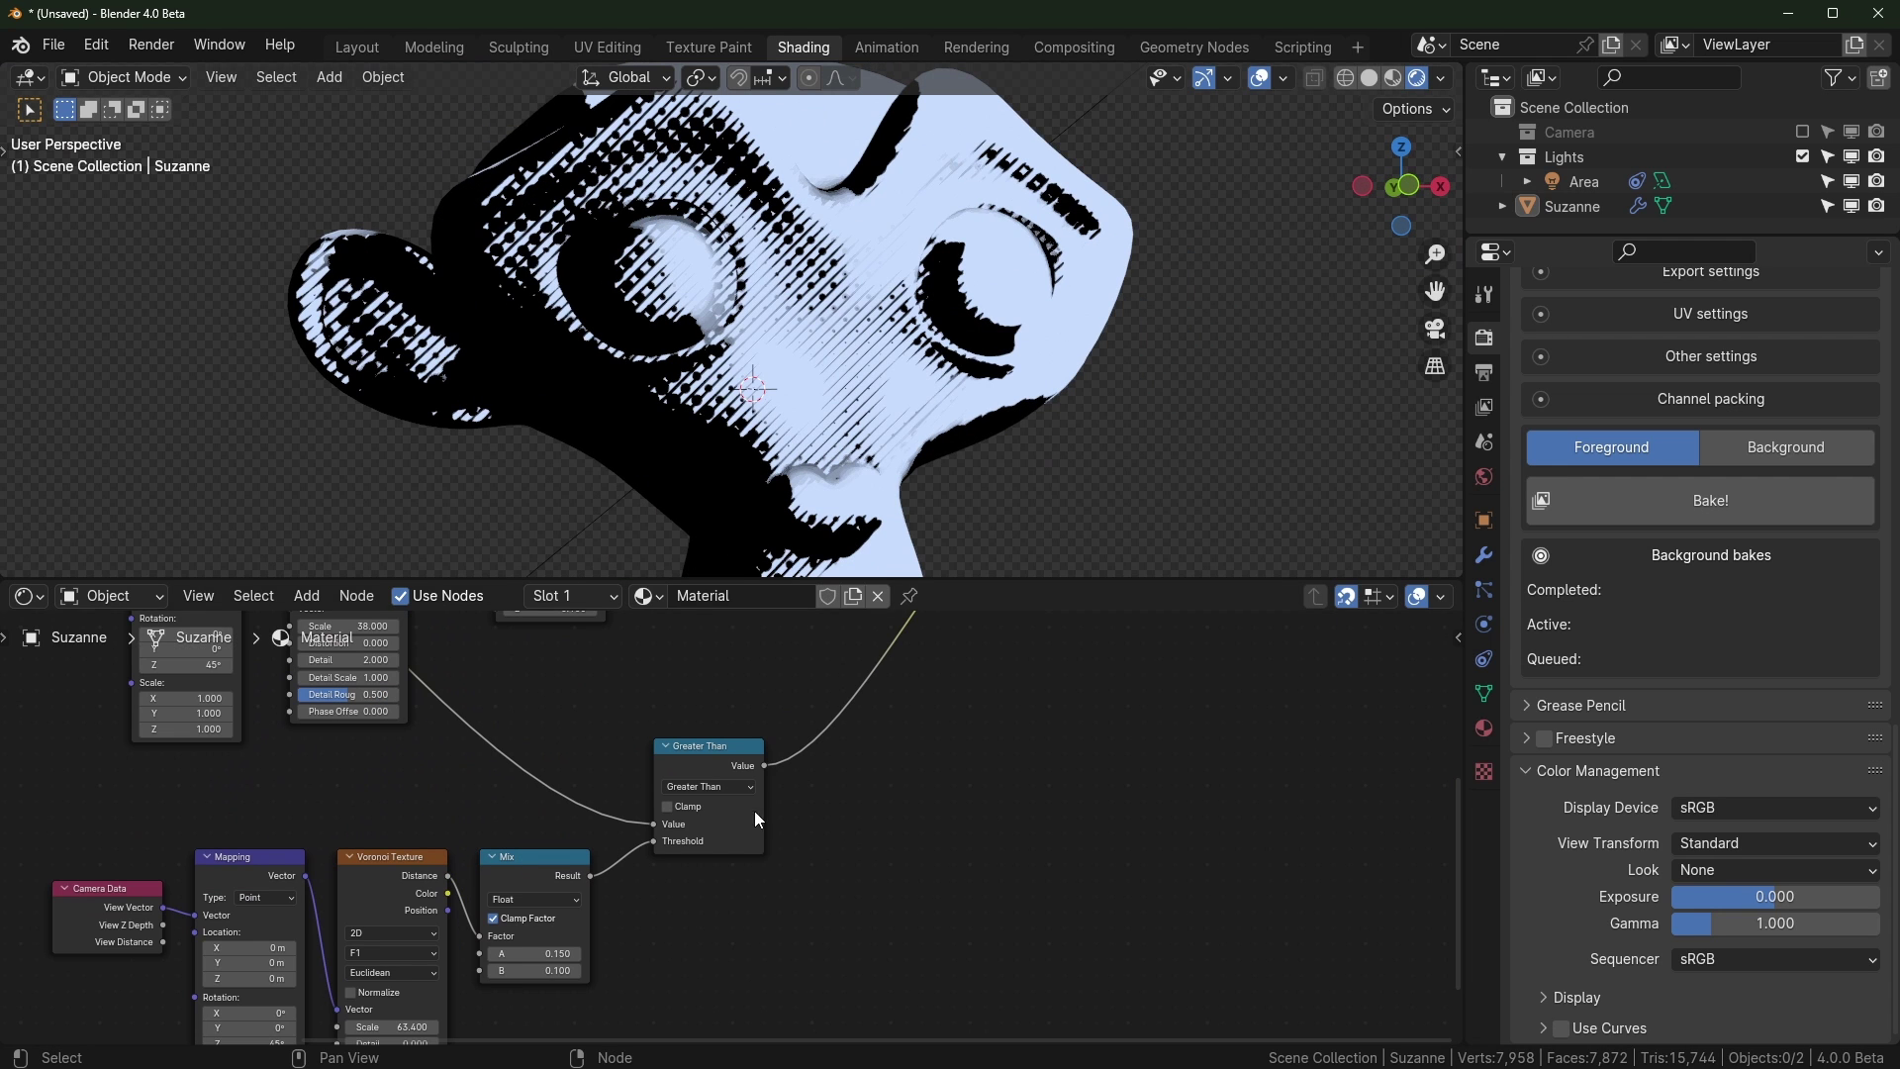
middle_drag(722, 858, 657, 860)
scroll(657, 861, up, 2)
click(690, 822)
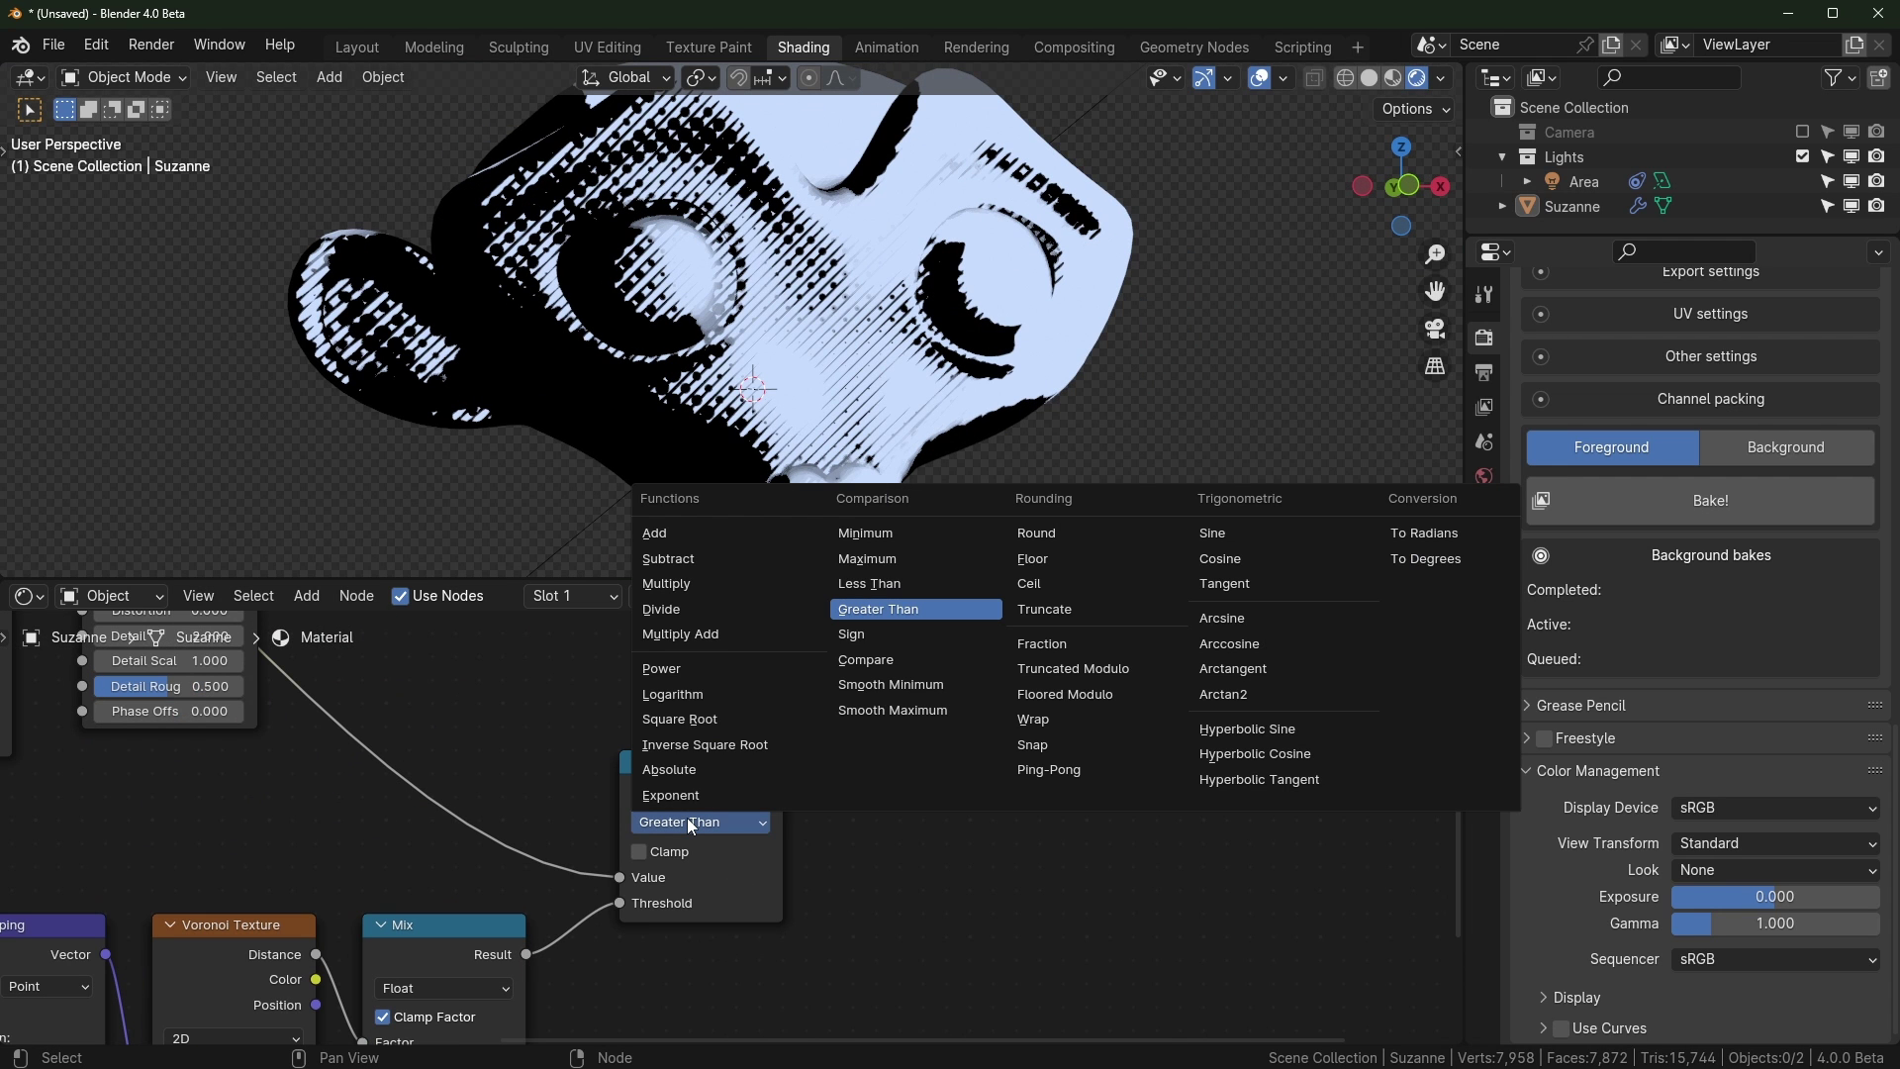
click(929, 583)
Set the float Mix node after the Voronoi Texture to A 1.62 and B 6.09
middle_drag(475, 990, 681, 746)
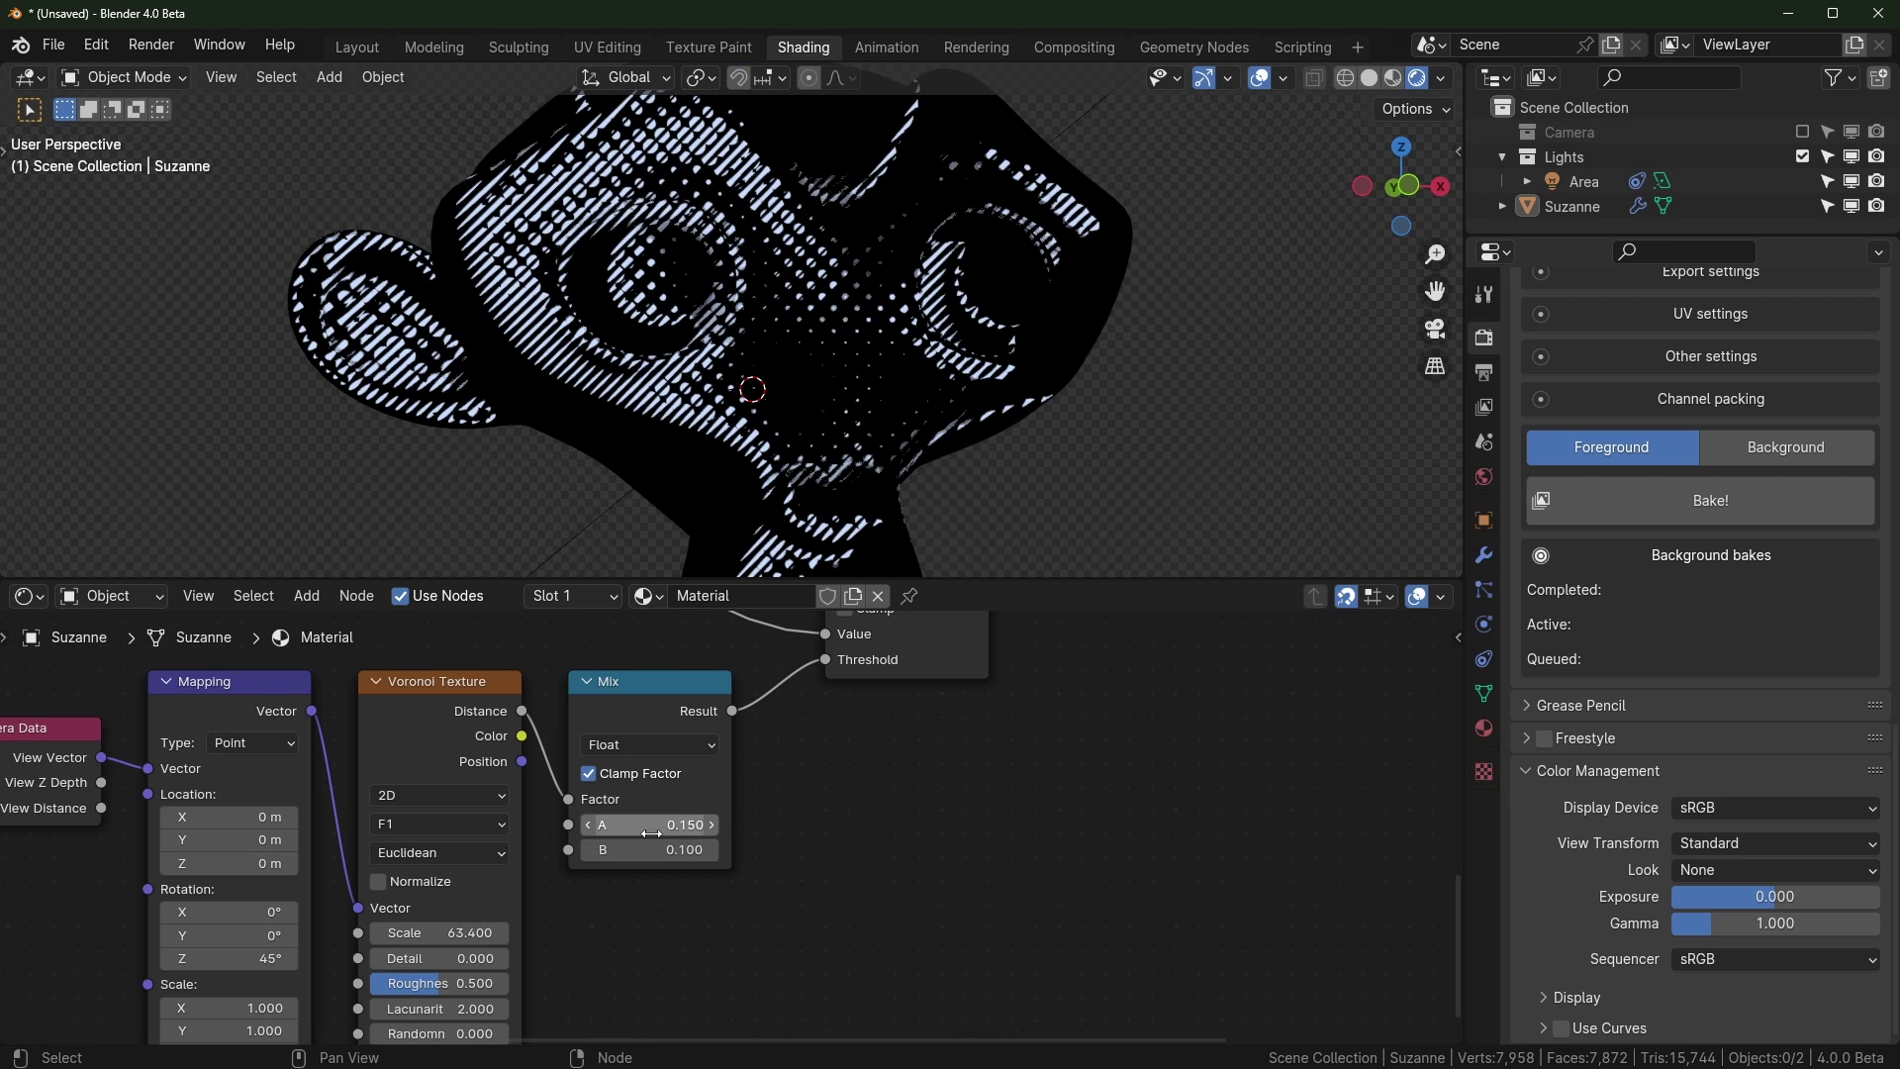
mouse_move(665, 827)
shift+mouse_down()
mouse_move(665, 850)
mouse_move(799, 849)
mouse_move(695, 826)
mouse_move(764, 827)
mouse_move(720, 828)
mouse_move(706, 758)
shift+mouse_up()
middle_drag(964, 477, 910, 384)
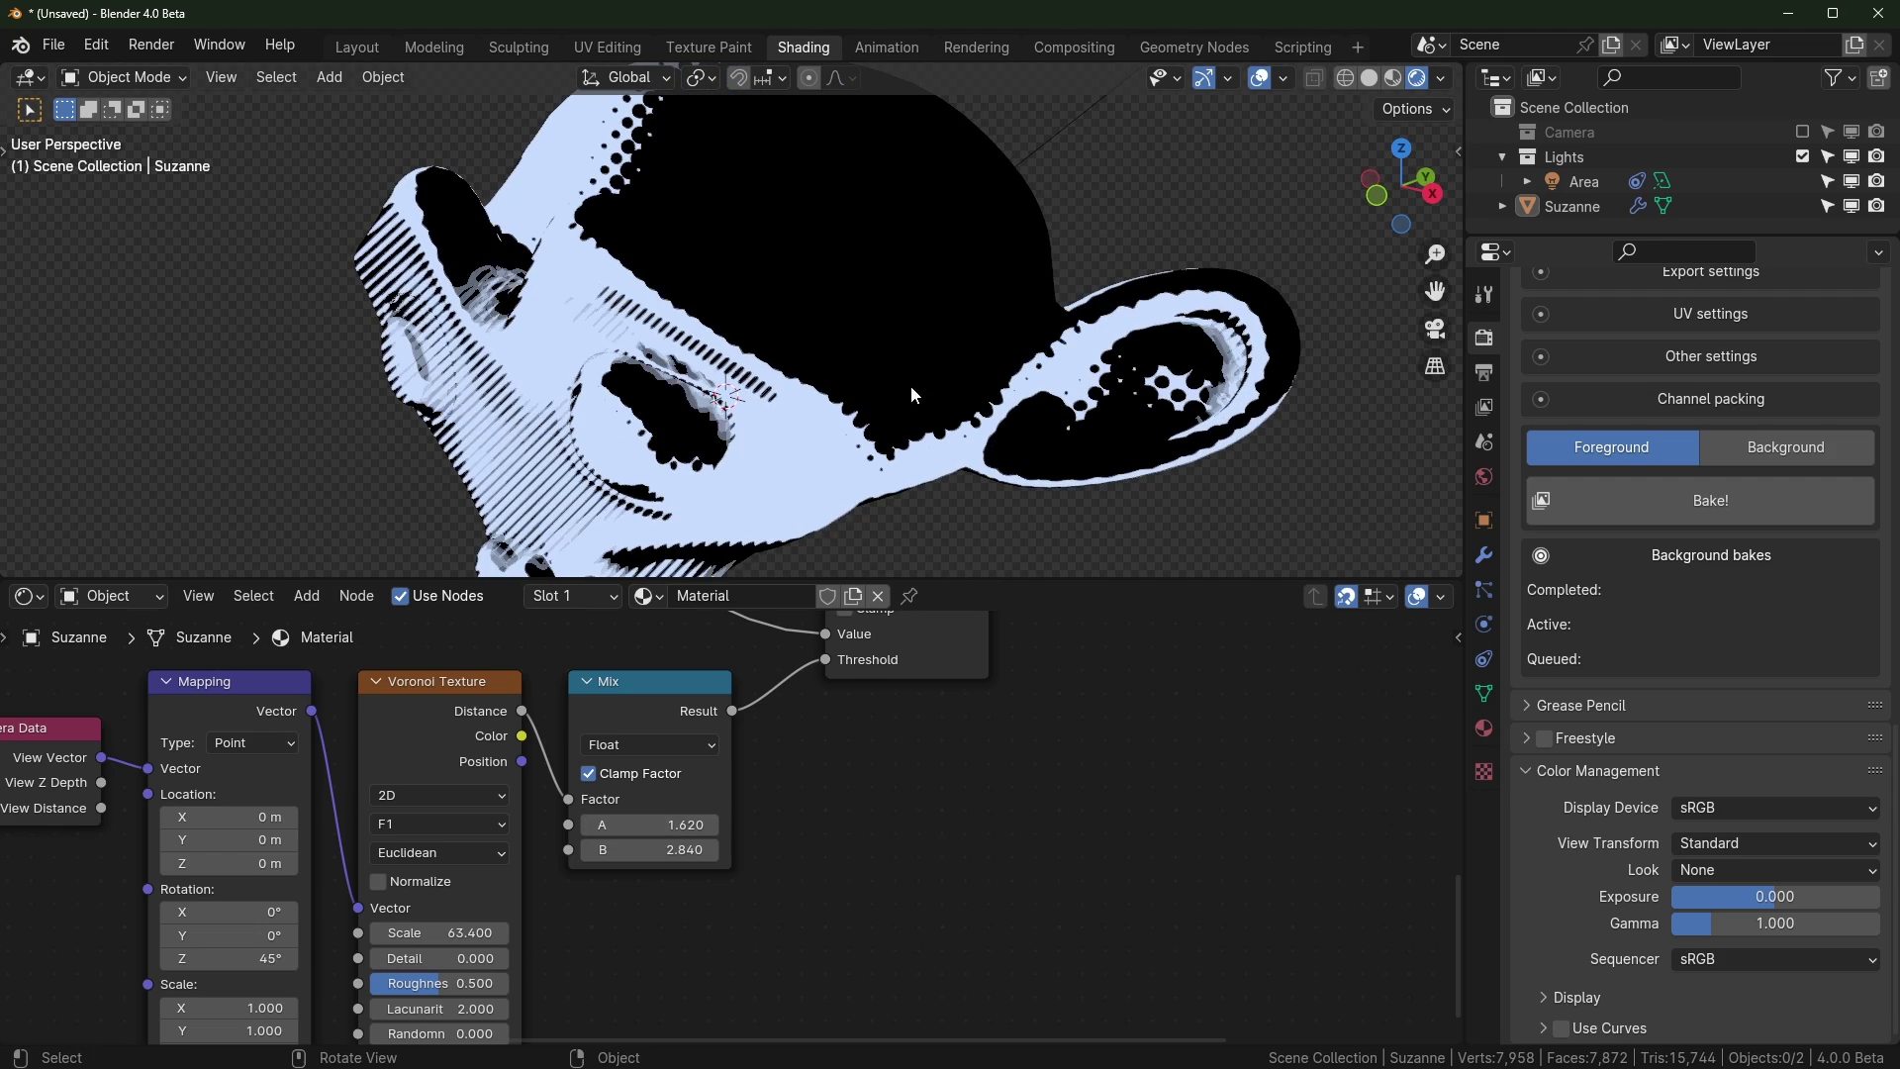
middle_drag(693, 820, 720, 808)
shift+drag(719, 836, 771, 837)
middle_drag(890, 386, 994, 394)
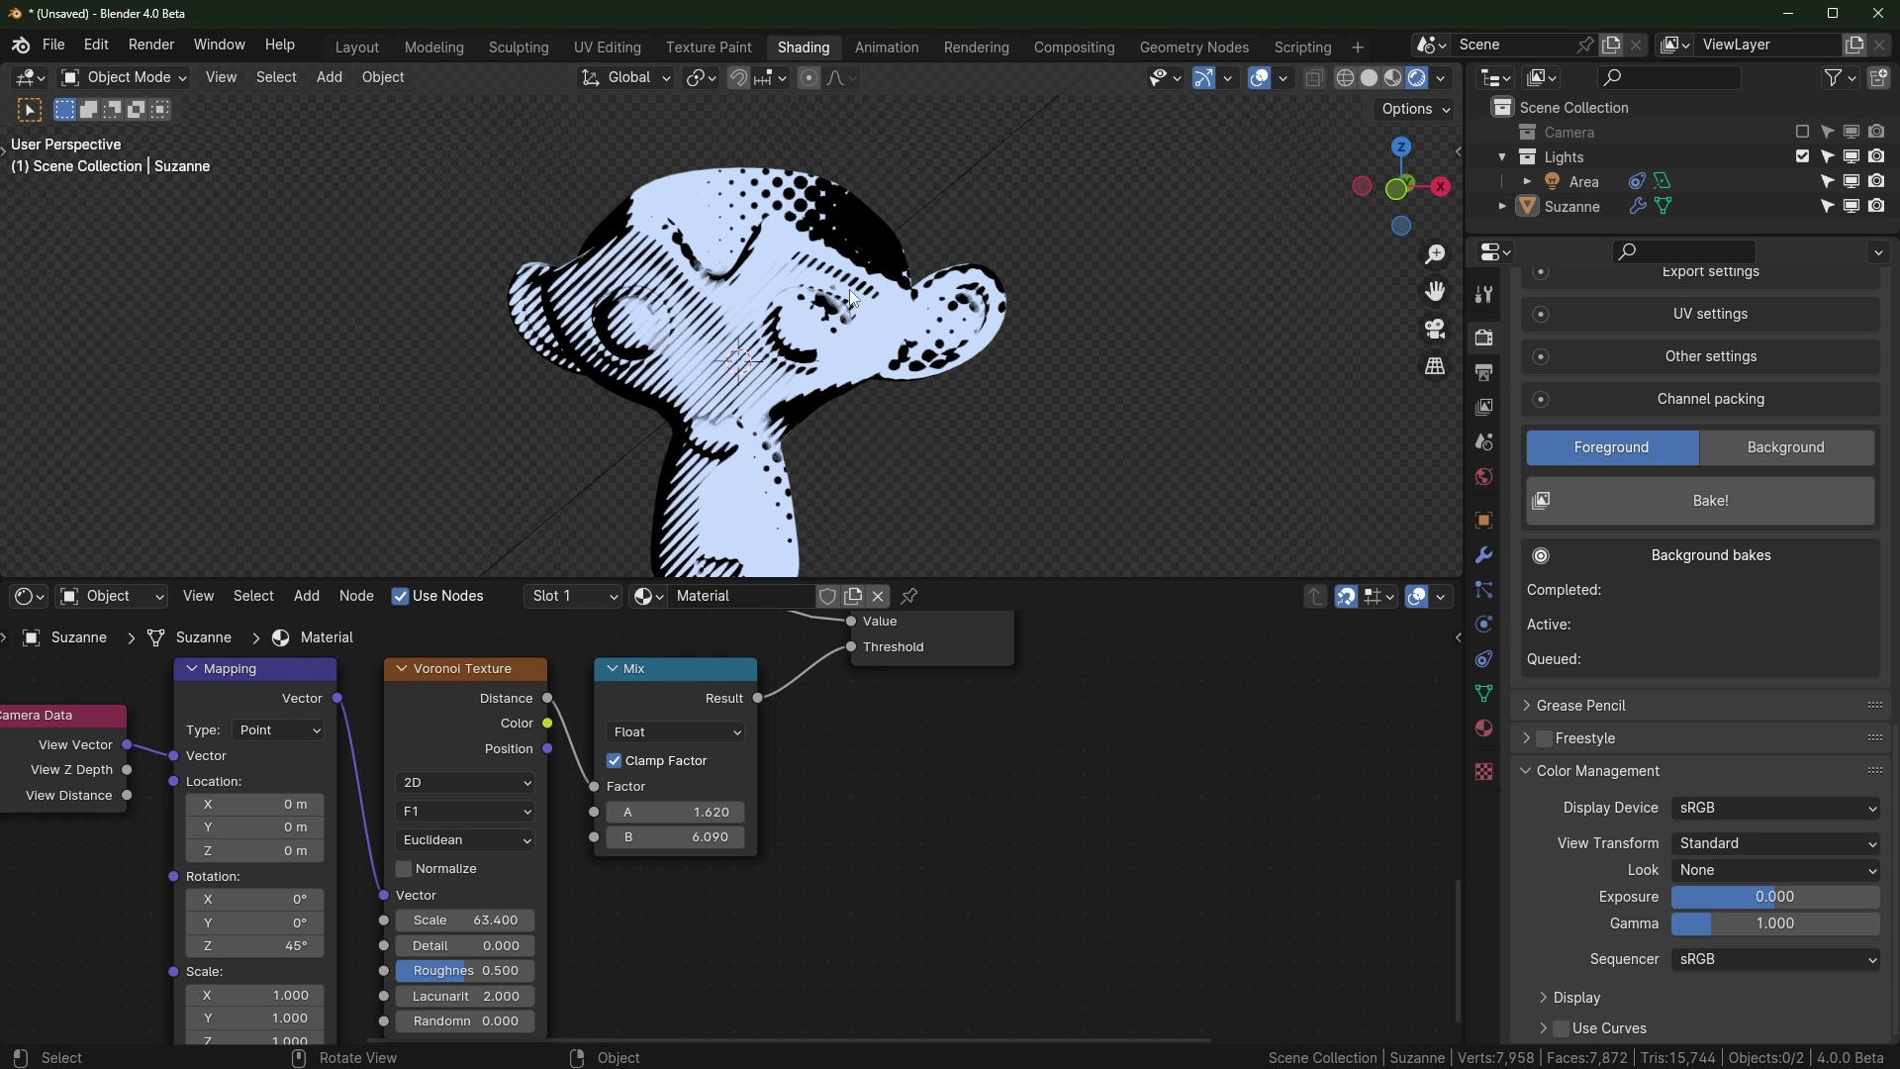
Change the Multiply node's blending mode to Add
middle_drag(993, 624, 764, 742)
scroll(771, 740, down, 3)
mouse_move(871, 697)
middle_down()
mouse_move(643, 902)
mouse_move(718, 804)
middle_up()
scroll(719, 813, up, 2)
click(665, 729)
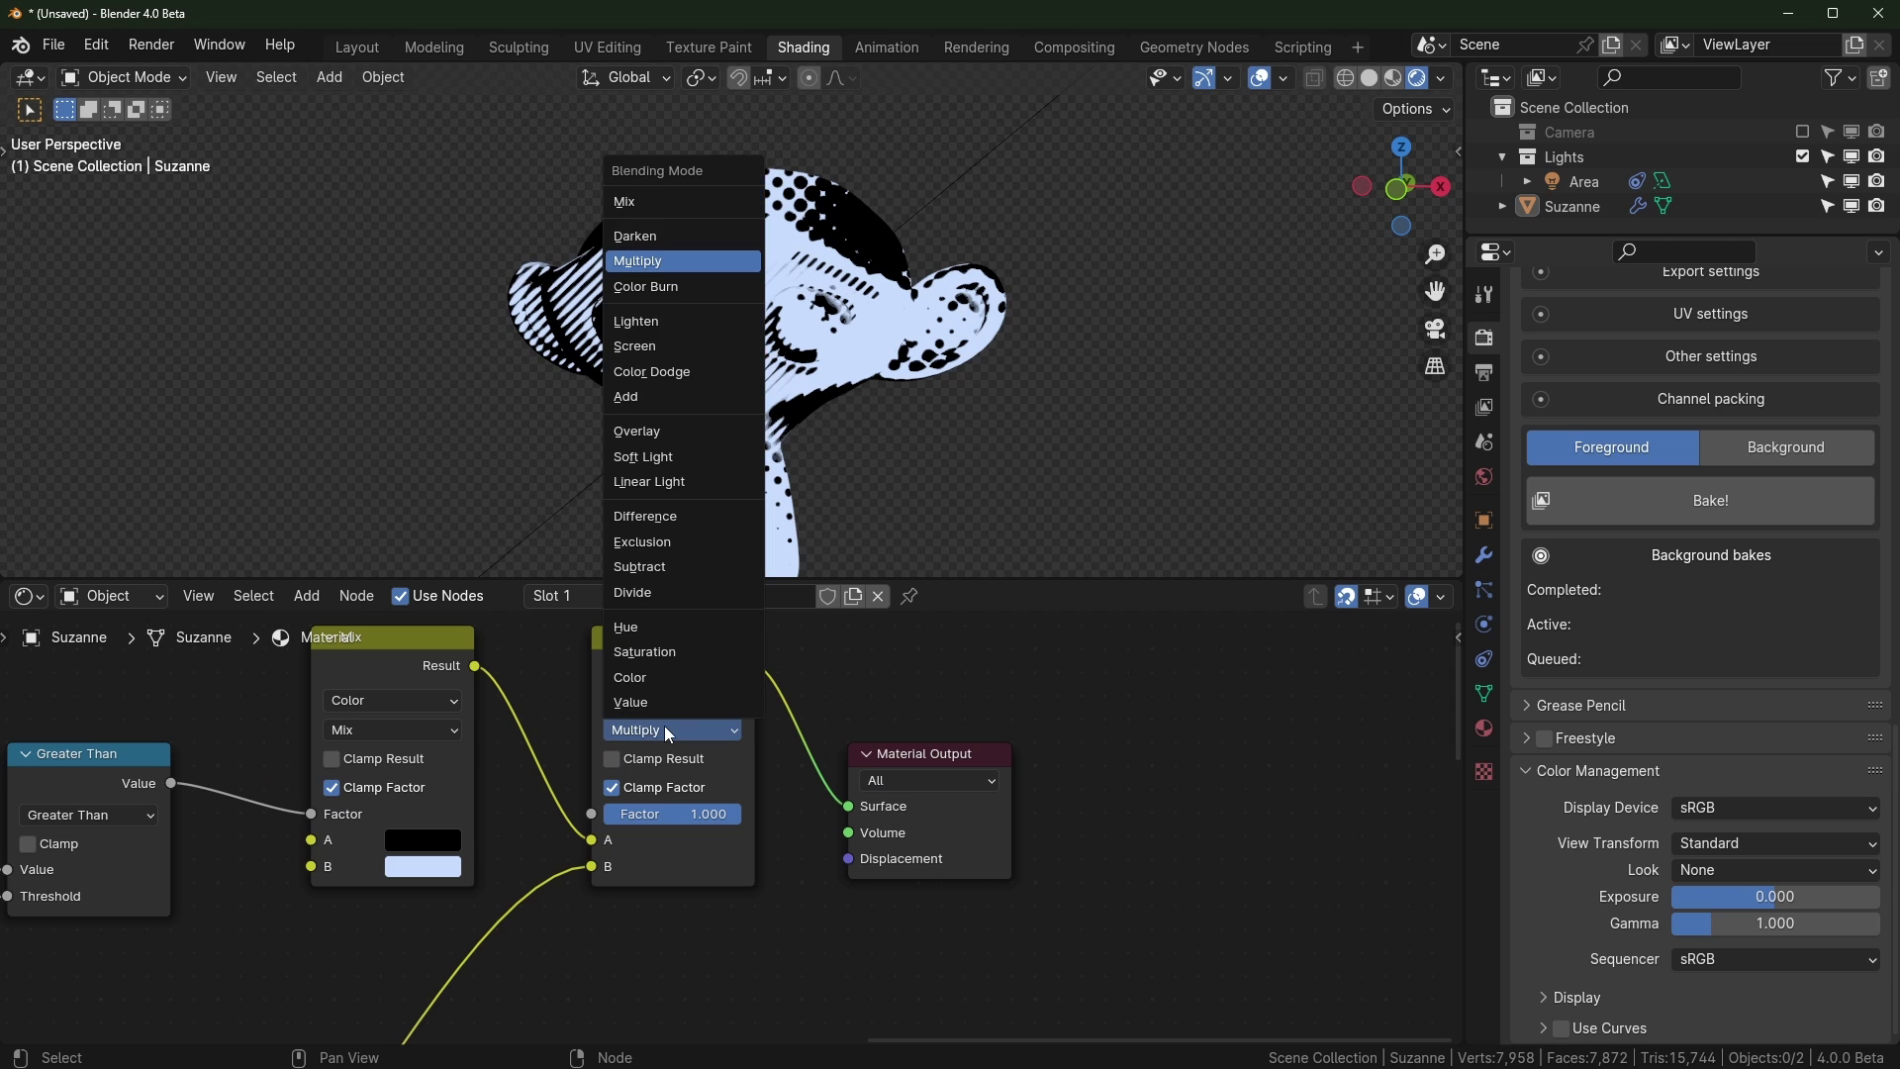
click(651, 396)
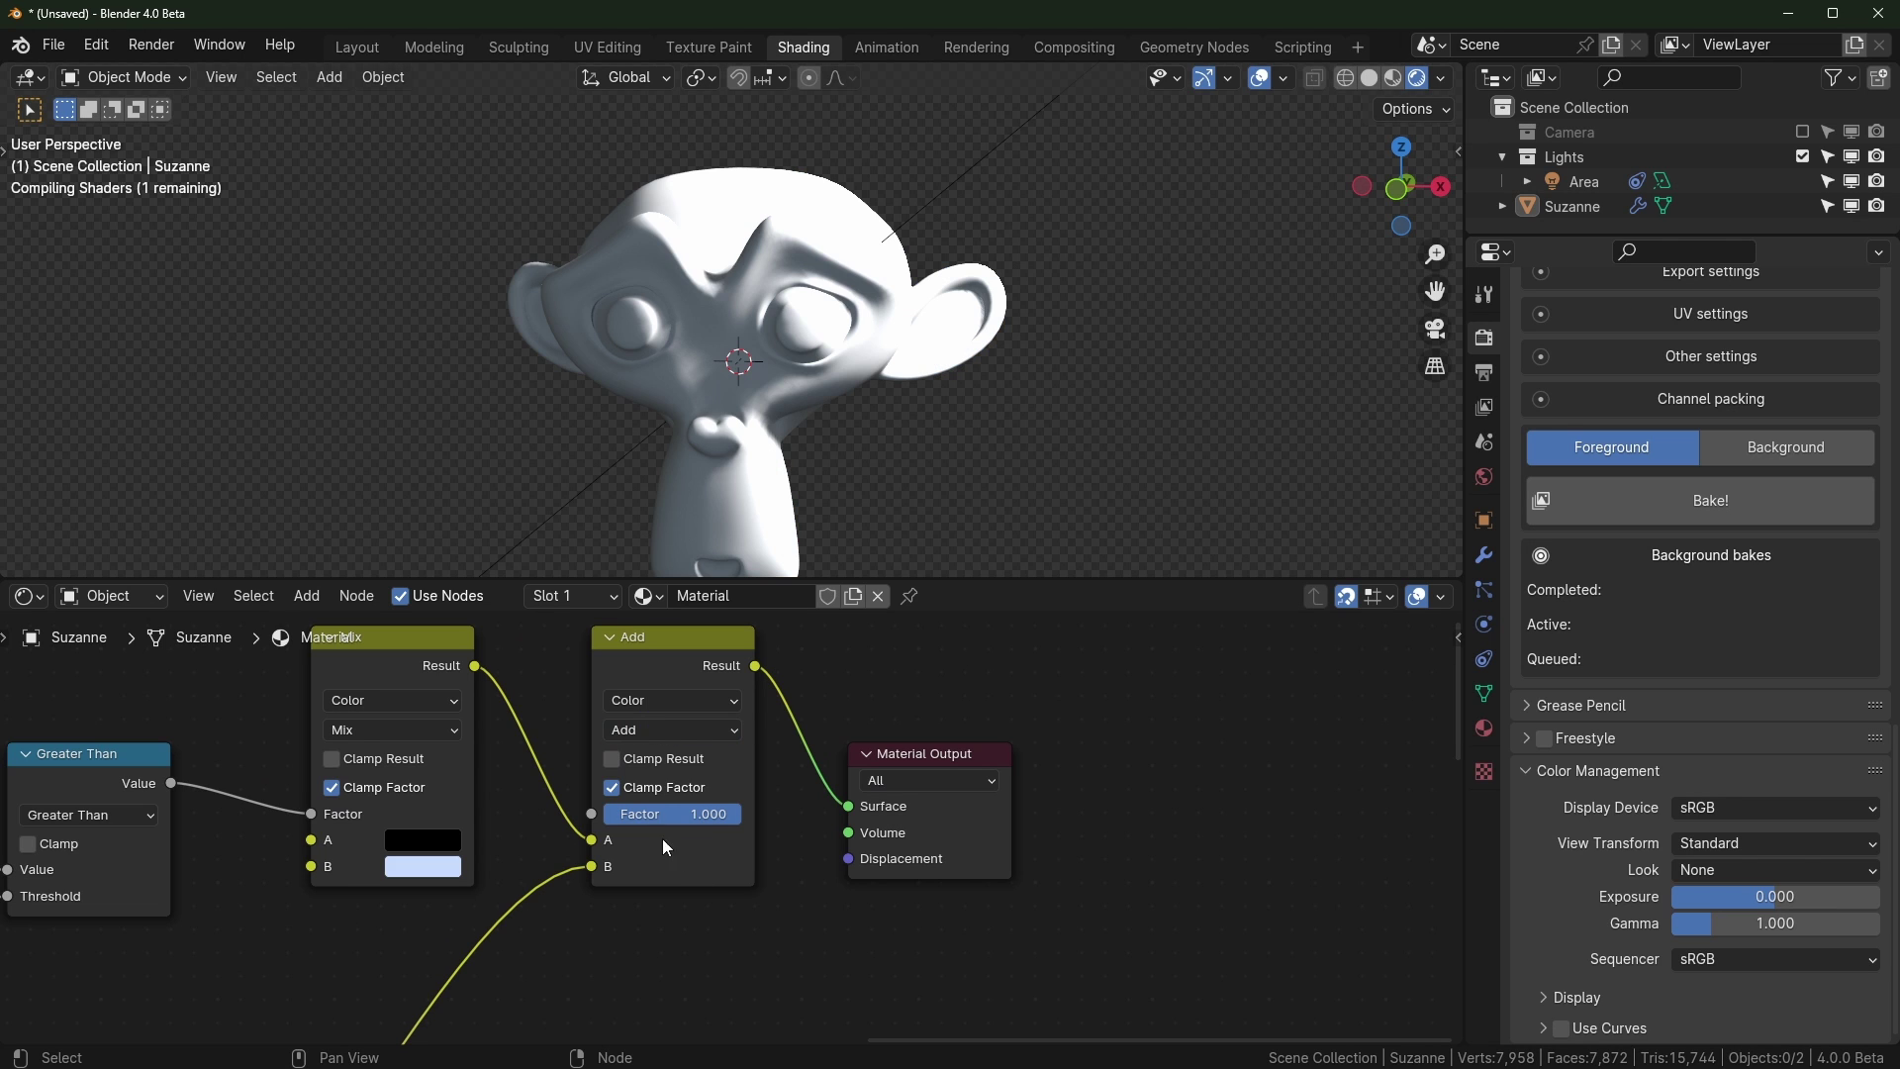
Move the Less Than link from the Add node's B input to its Factor and darken the B color slightly
scroll(651, 806, up, 3)
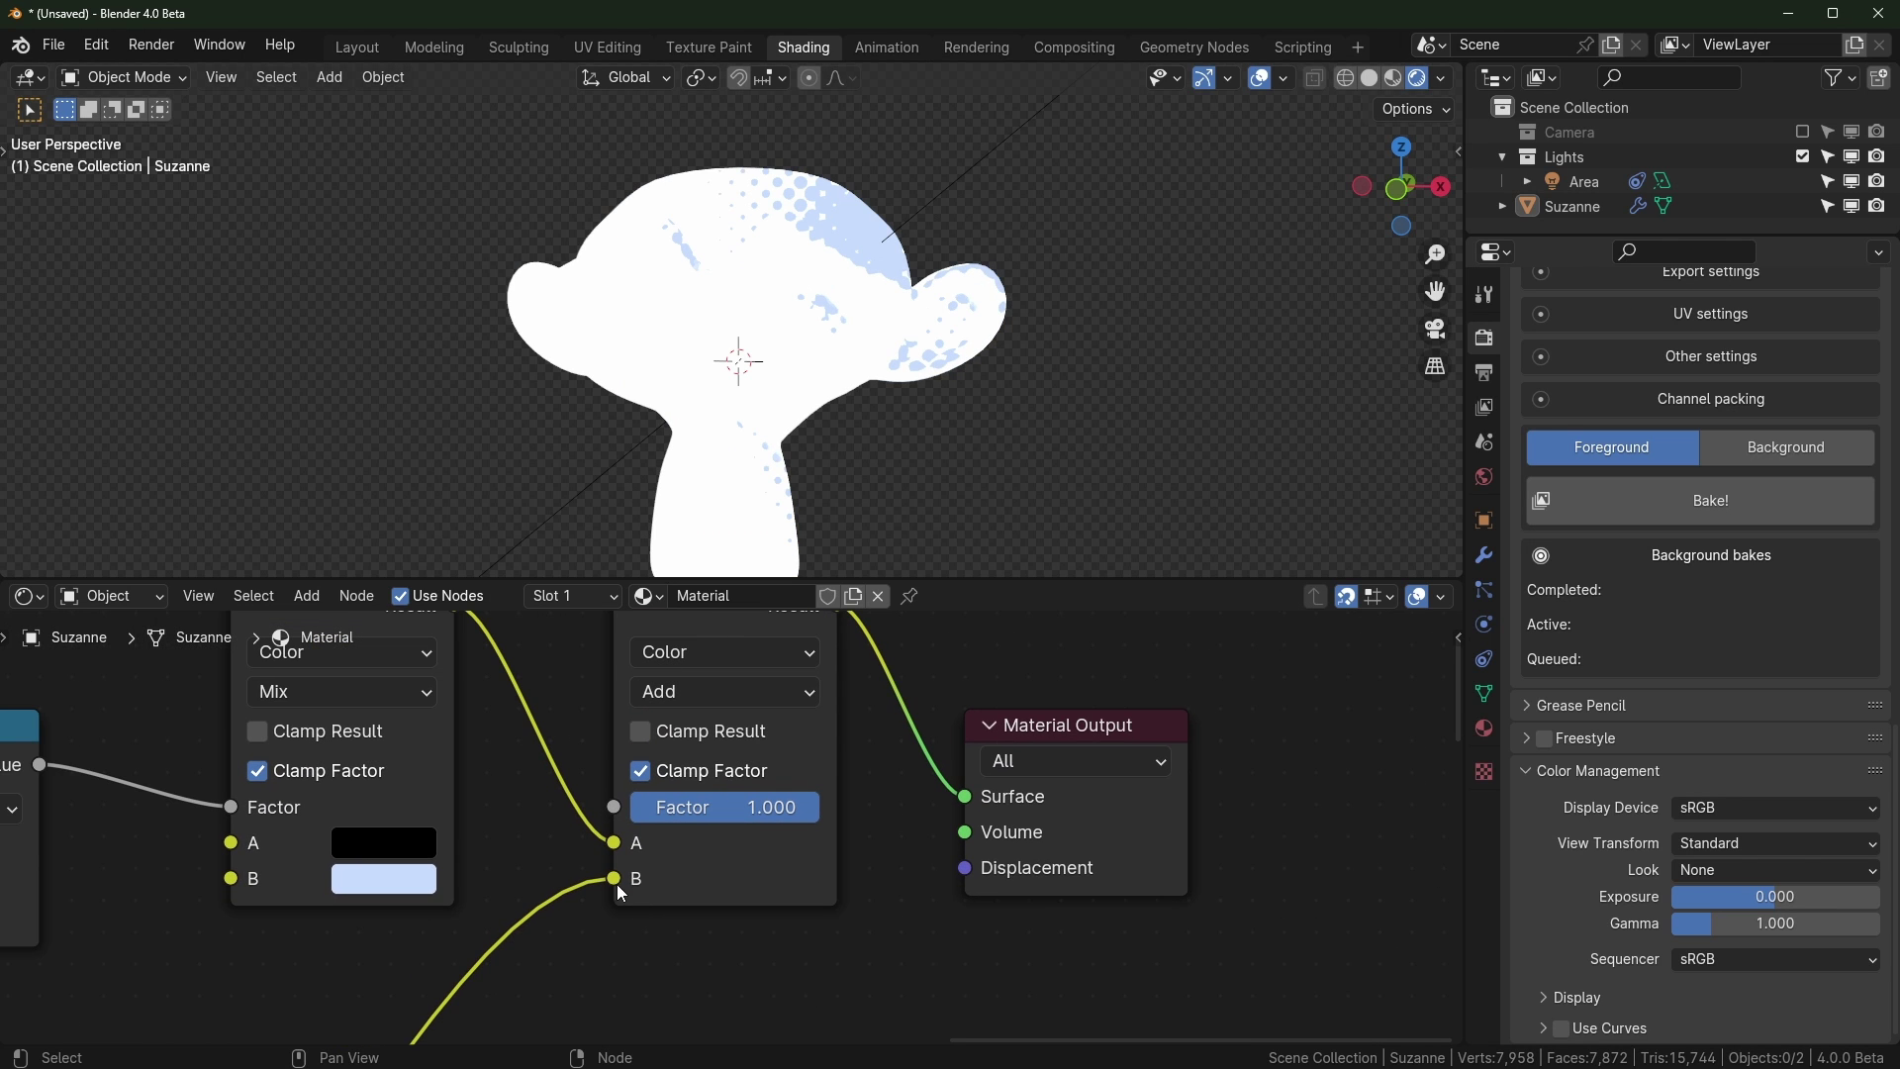
drag(614, 879, 624, 806)
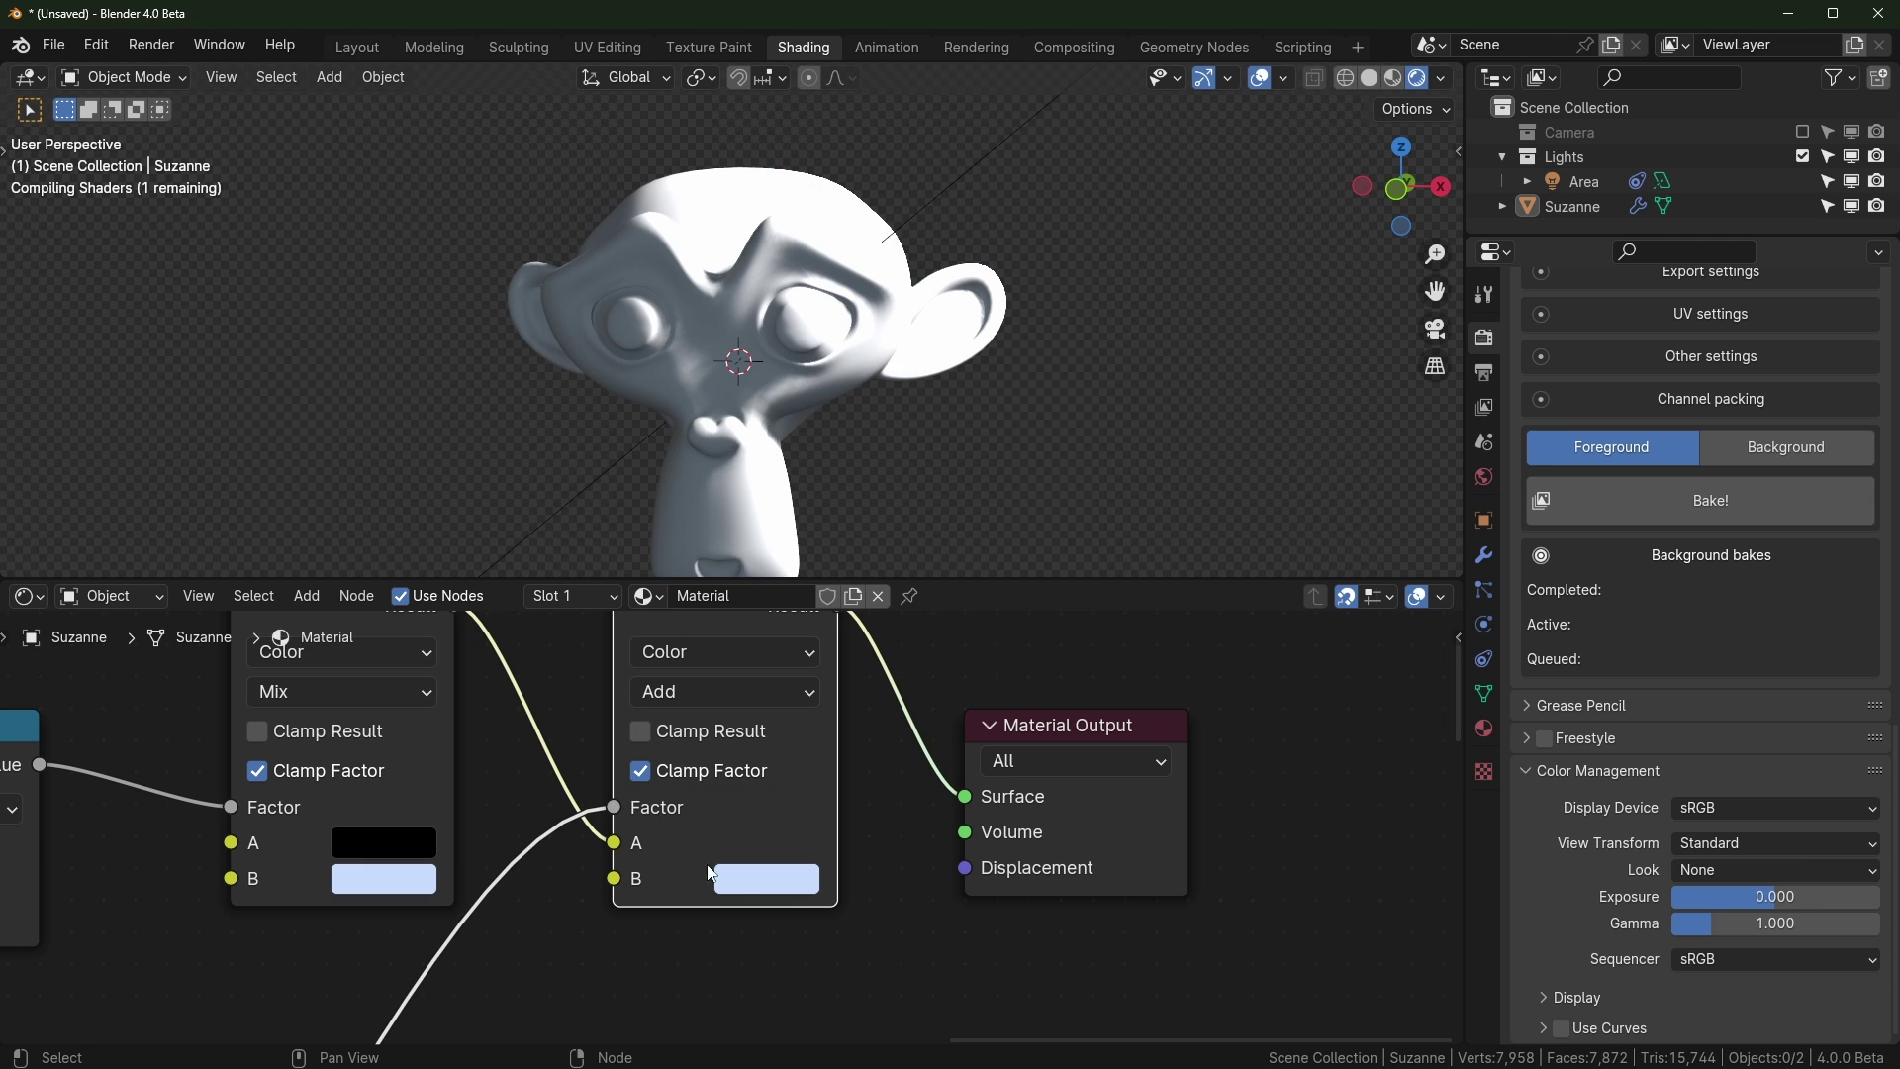
click(776, 879)
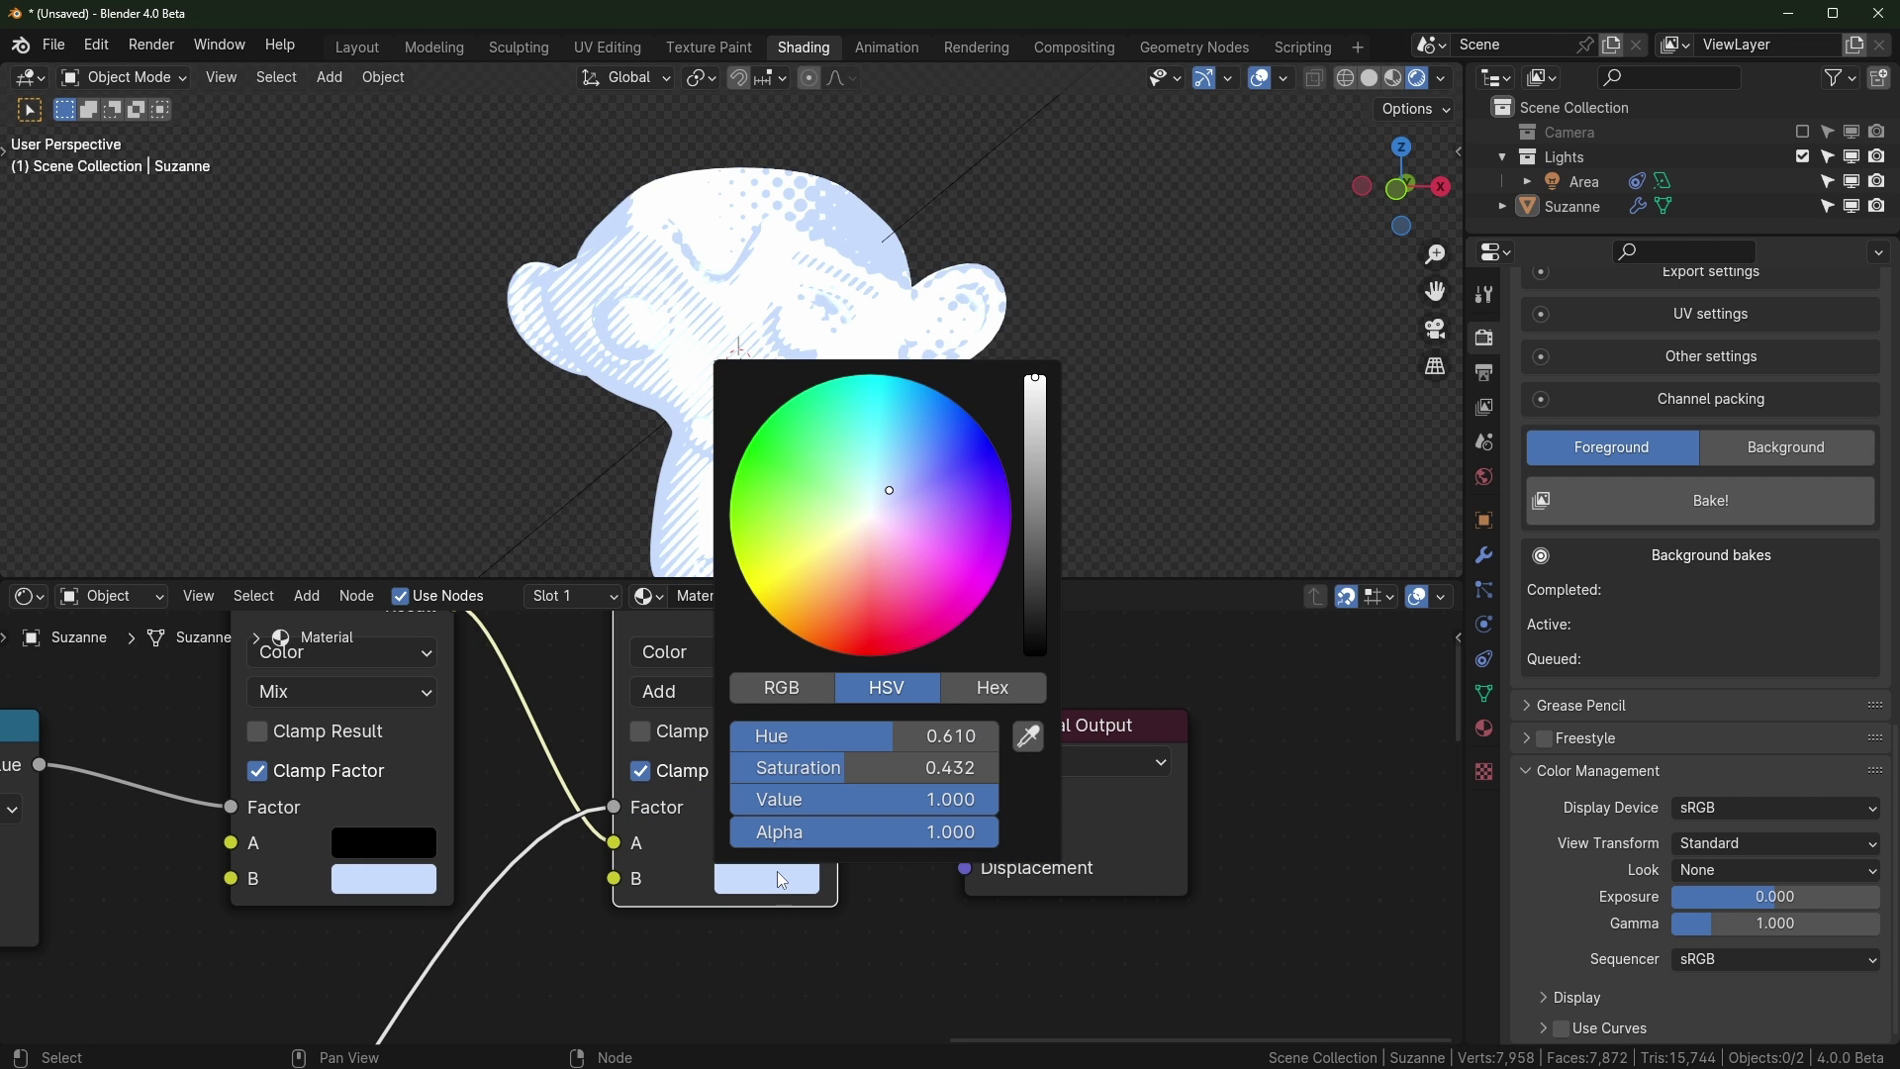
click(1033, 410)
Preview the Less Than node's output on the monkey head and examine the Mix node feeding its Threshold
scroll(762, 792, down, 10)
middle_drag(503, 1034, 631, 807)
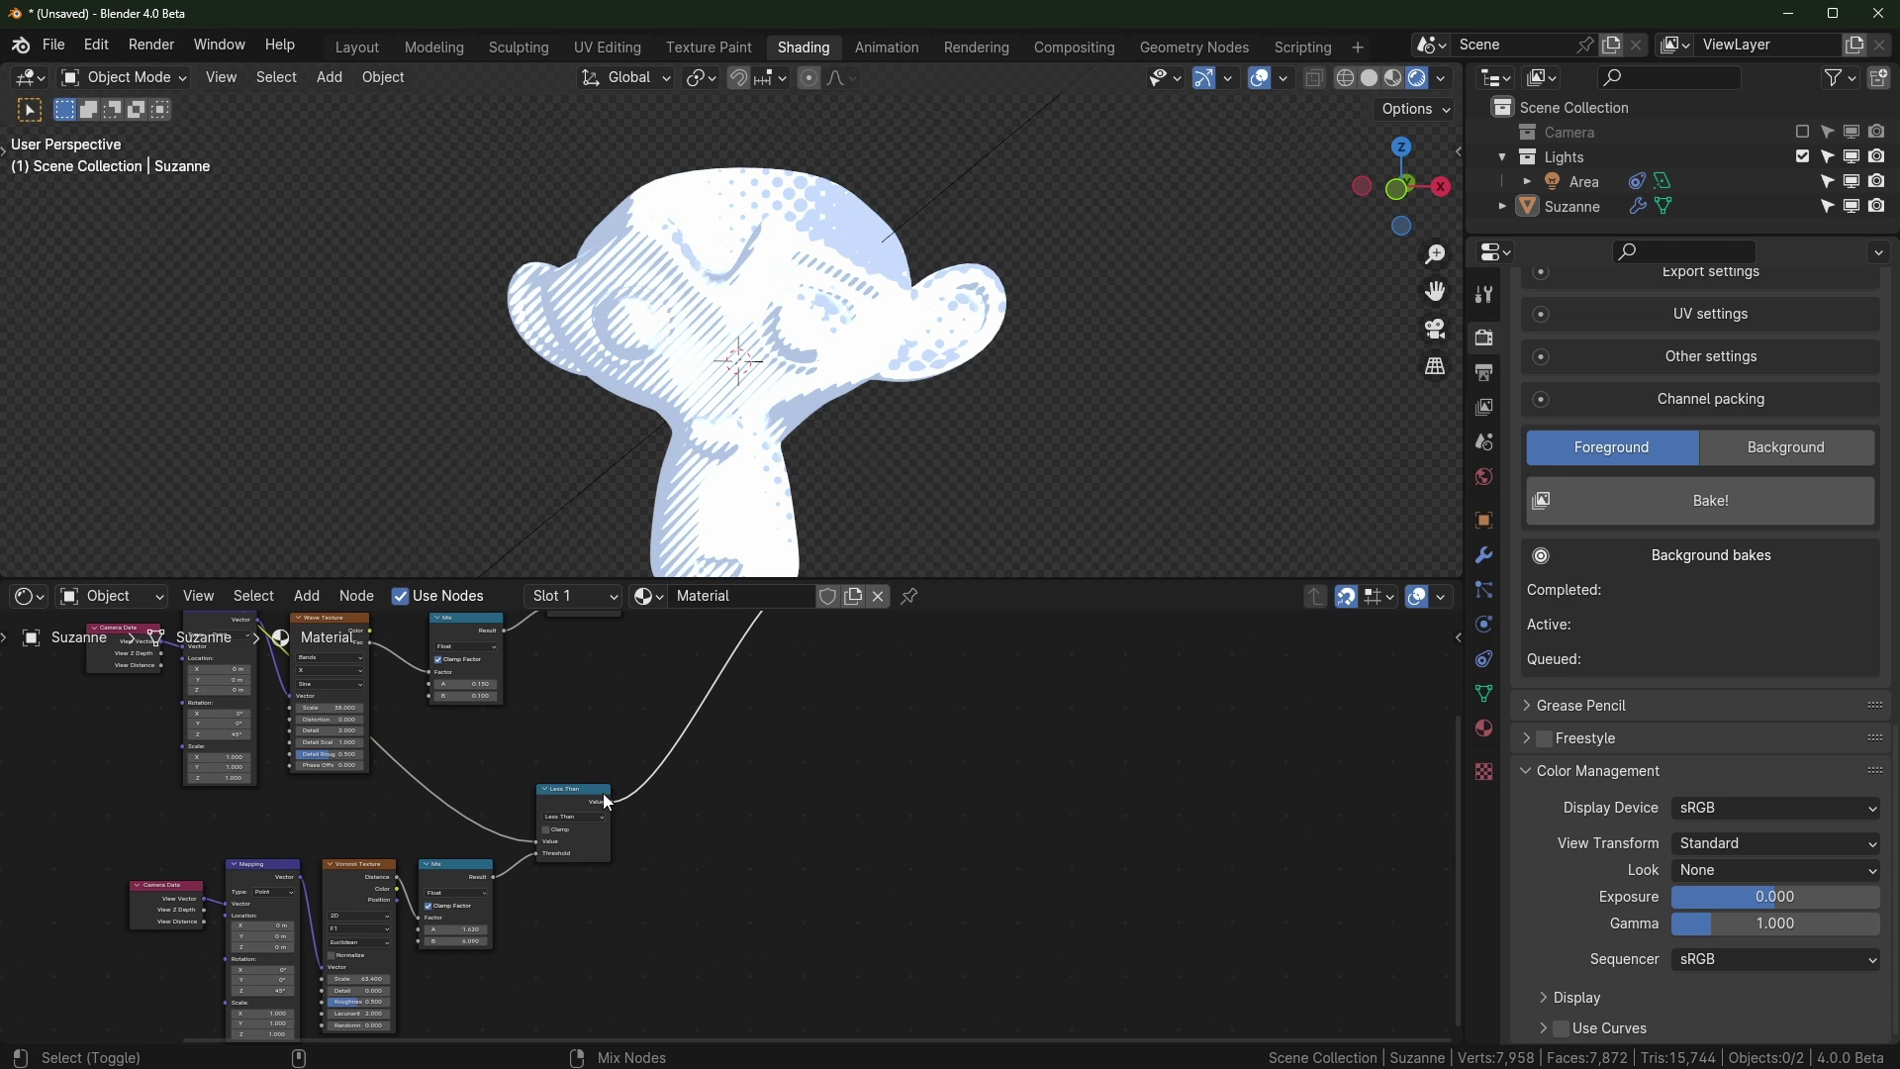
ctrl+shift+click(598, 811)
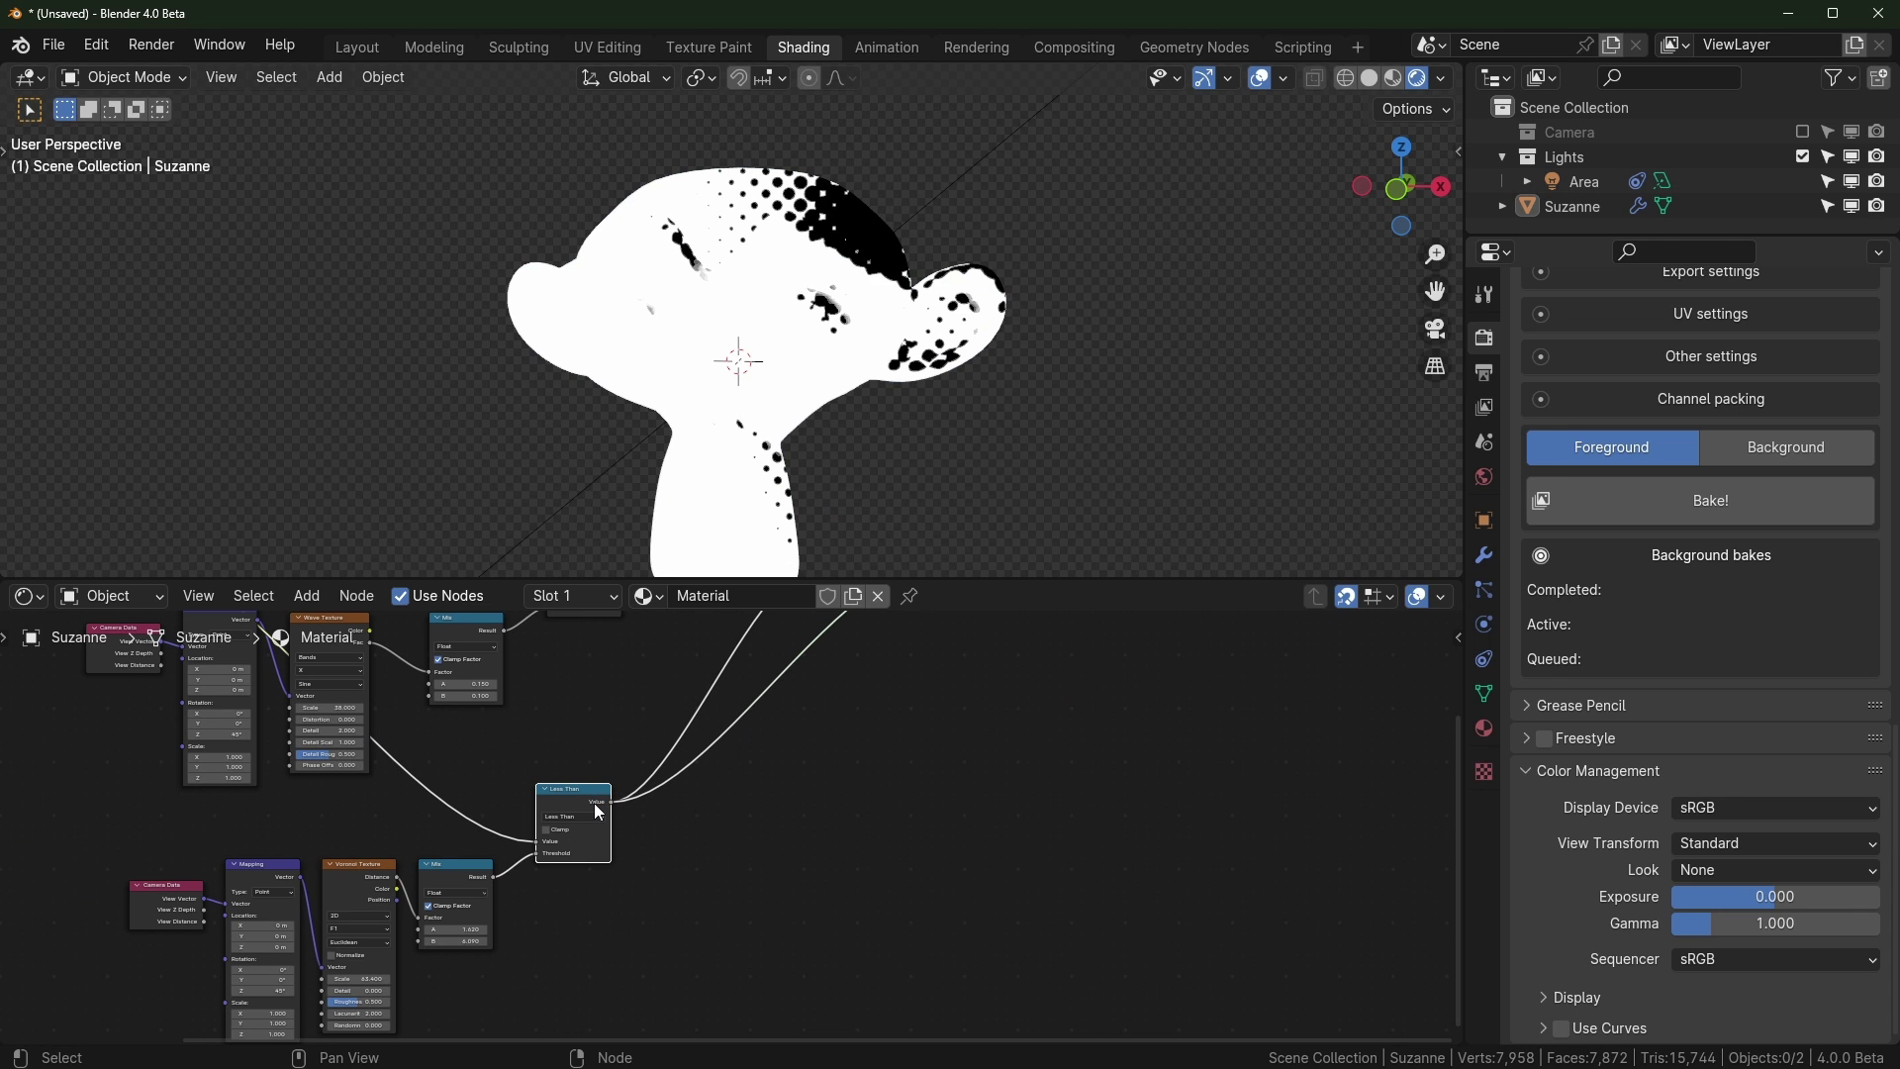
scroll(426, 948, up, 5)
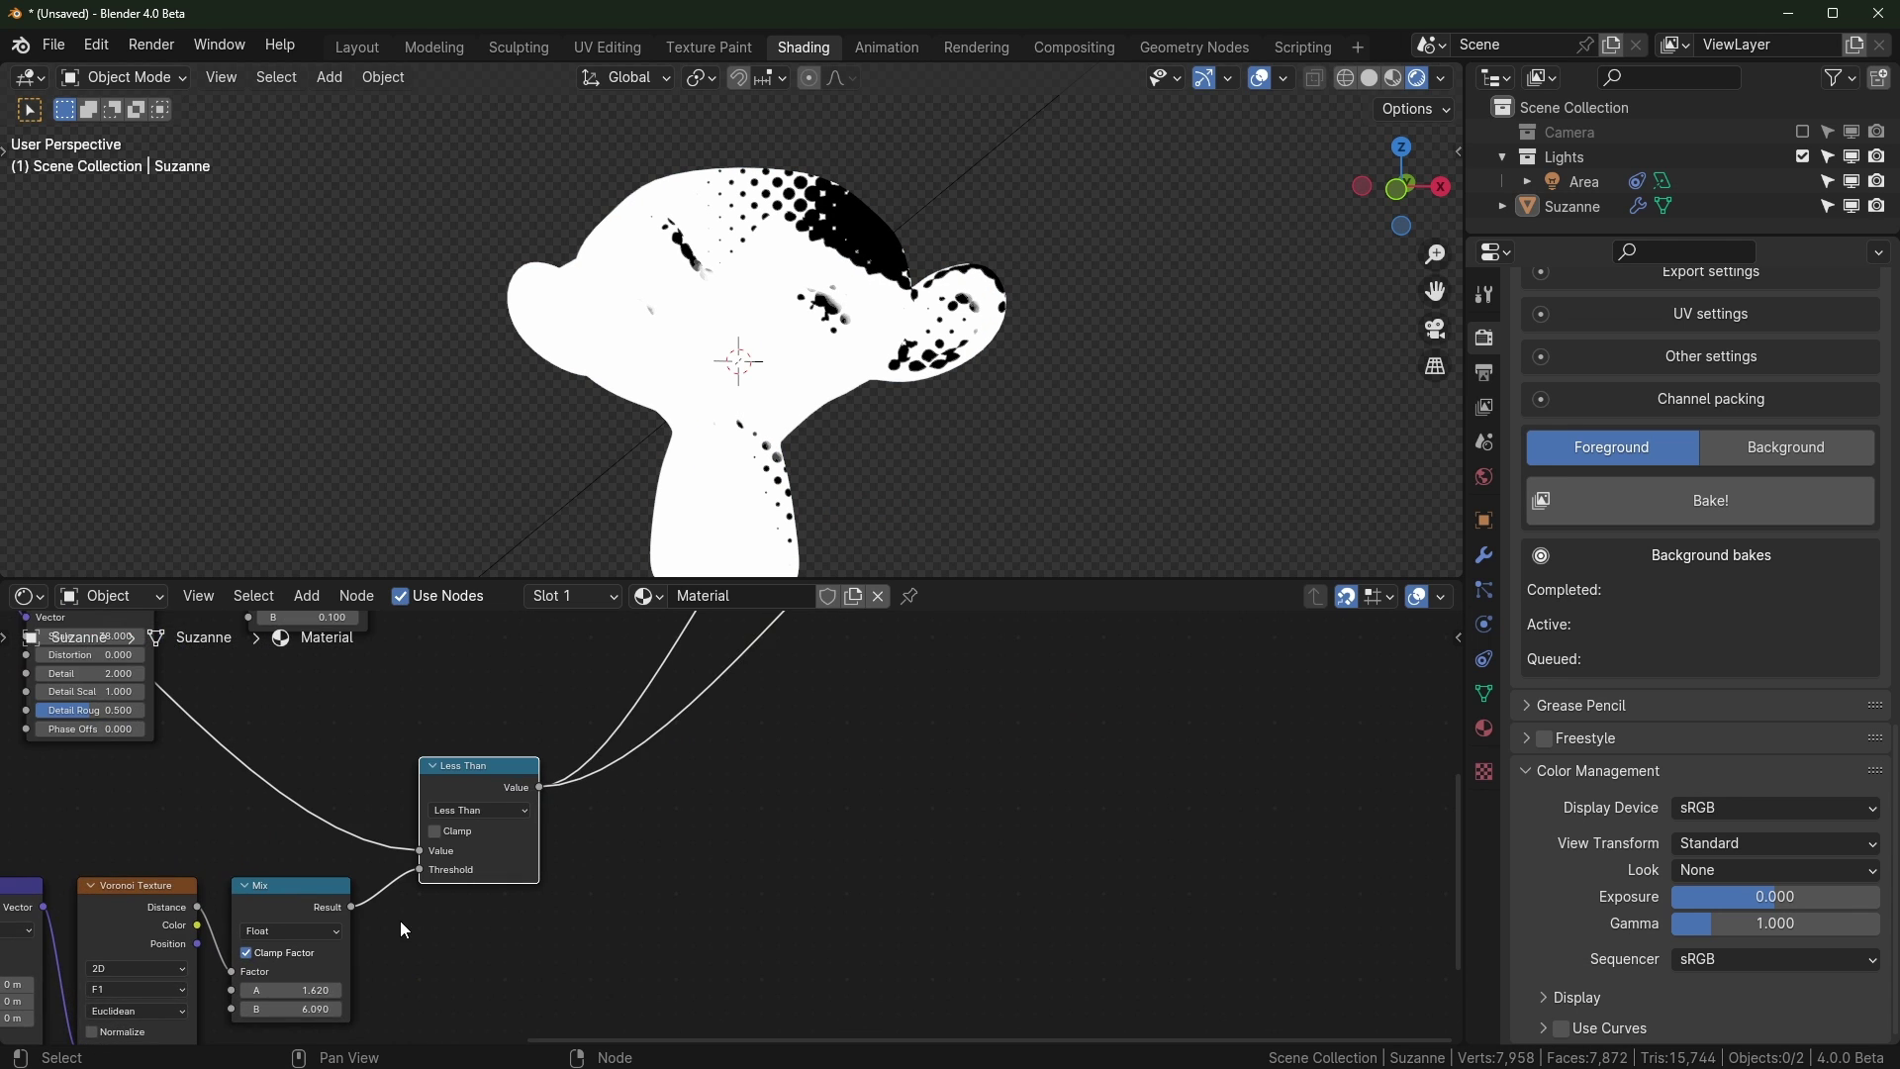
scroll(532, 896, up, 2)
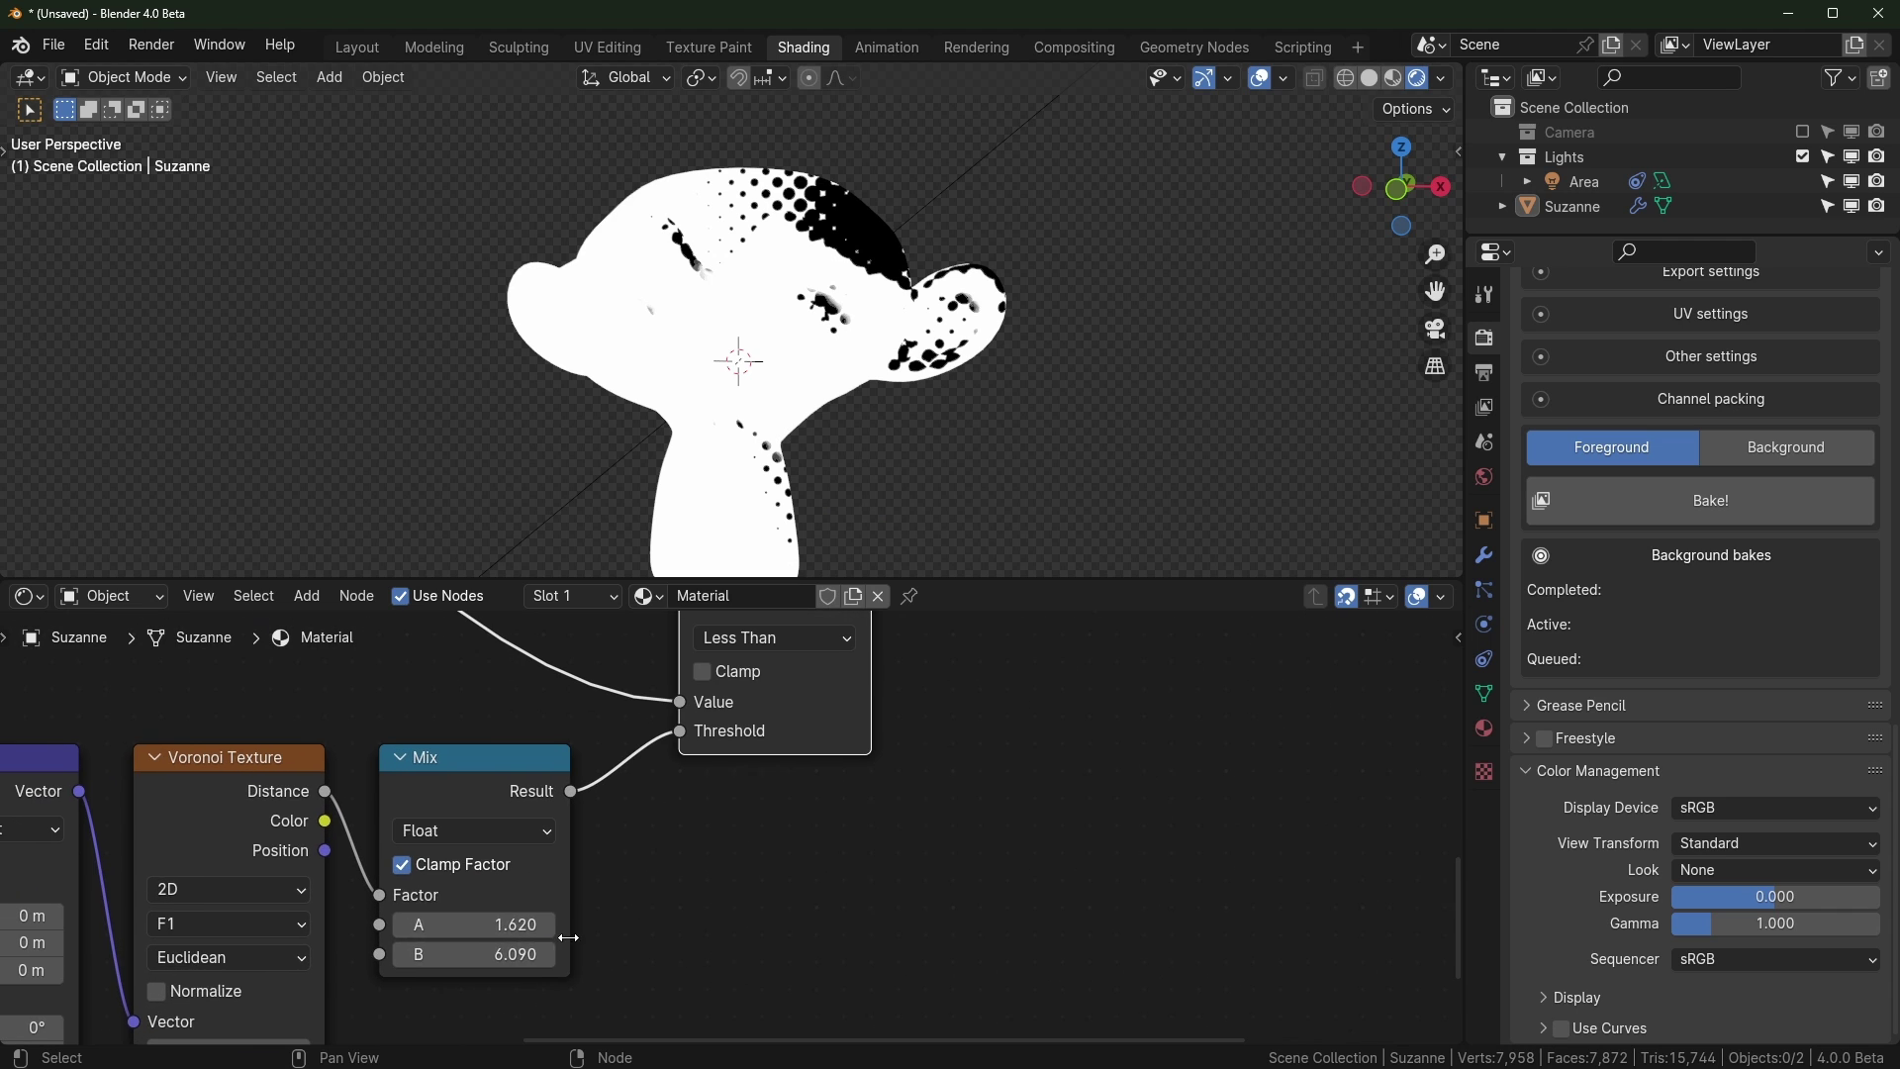
Try A 1 and B 0 on the Mix node feeding the Less Than Threshold, and undo the change
click(500, 928)
text(1)
key(Tab)
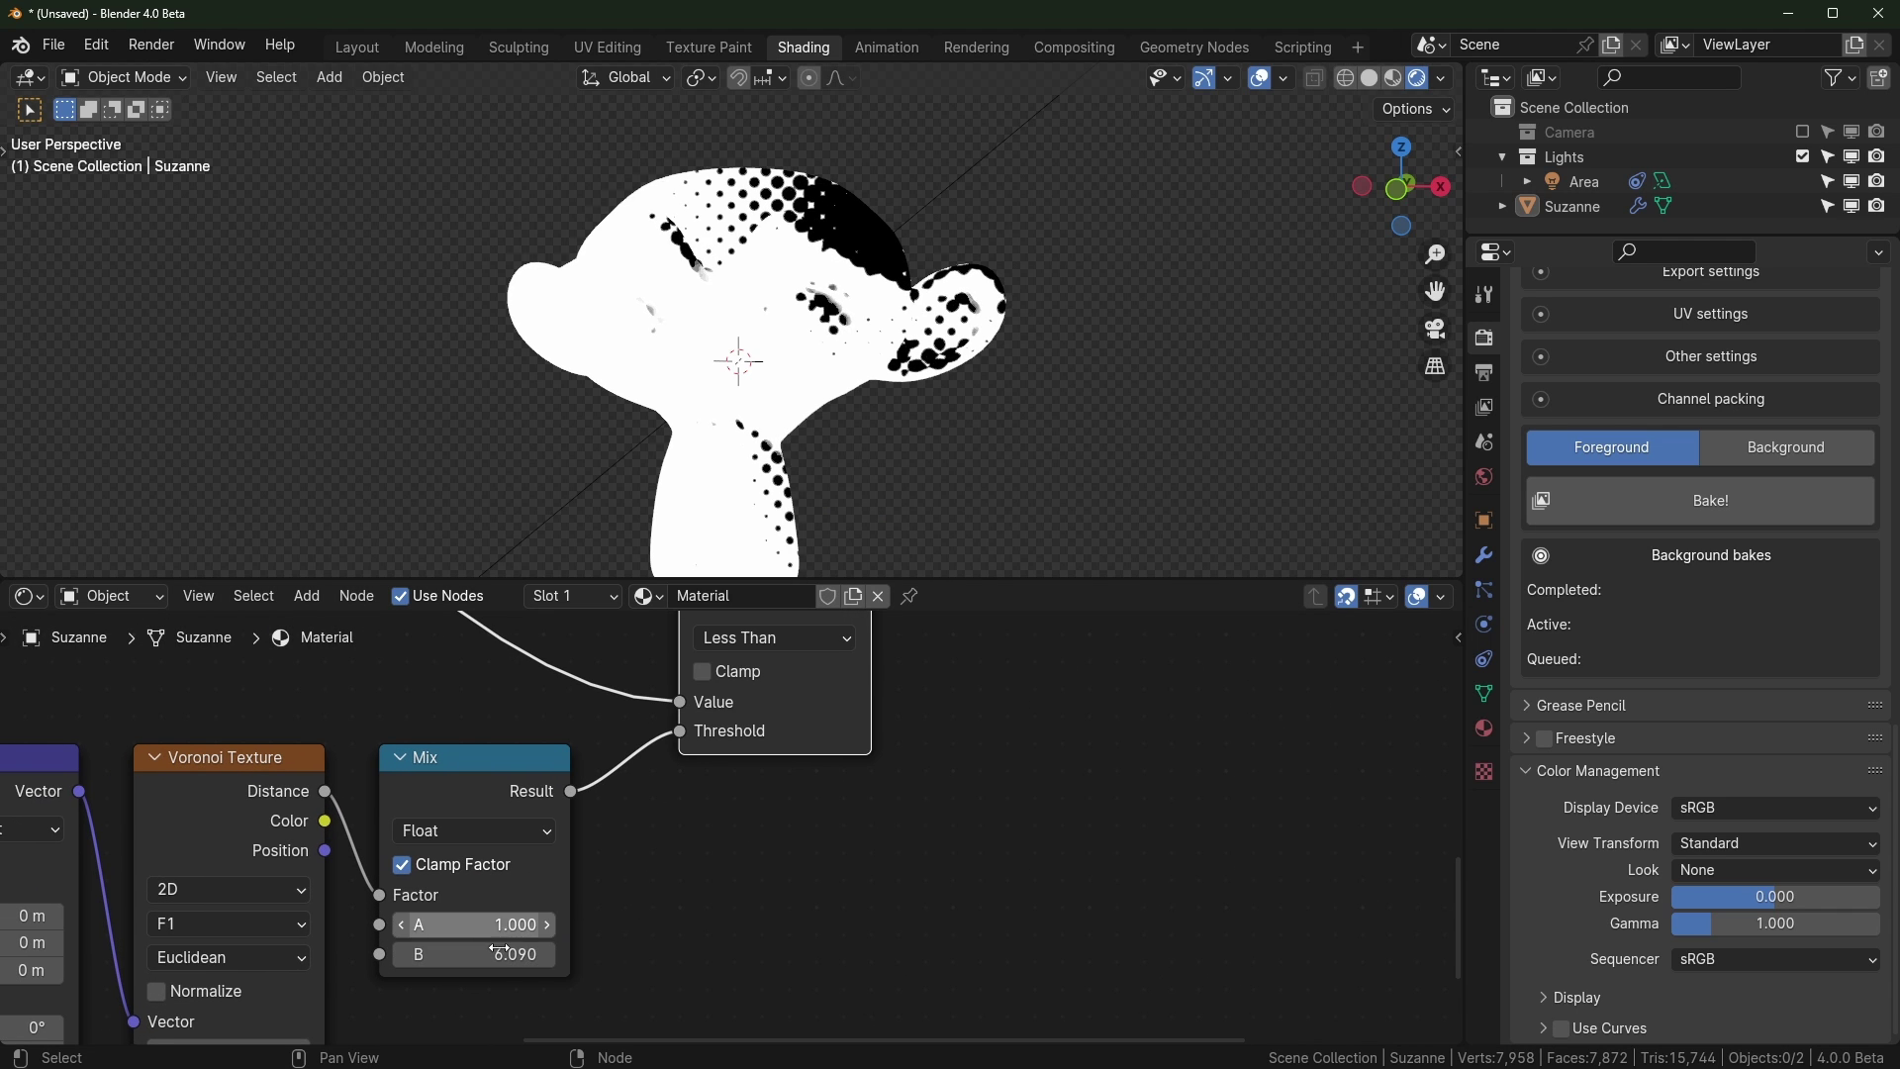
text(0)
key(Return)
key(ctrl+z)
key(ctrl+z)
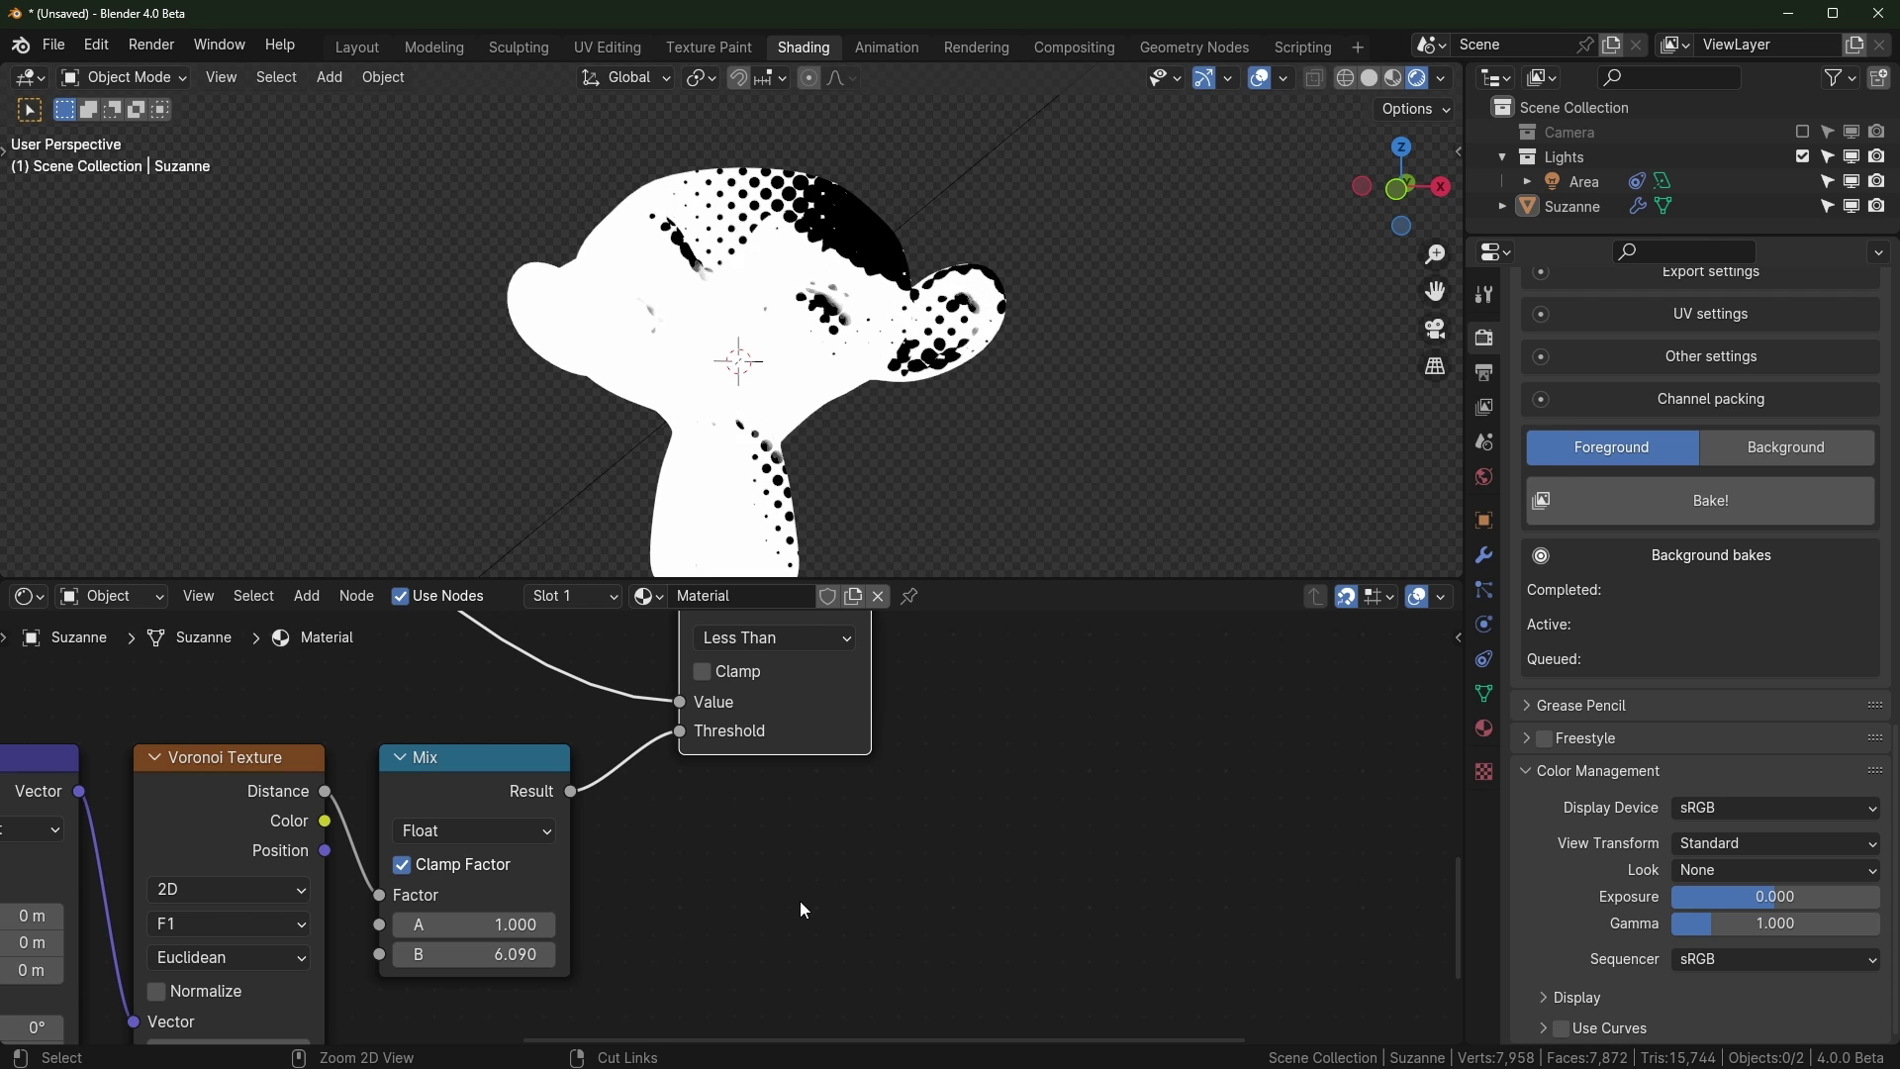
Move the first Mix Color node's link from the Add node's A input to B and preview the Add node
drag(683, 811, 685, 849)
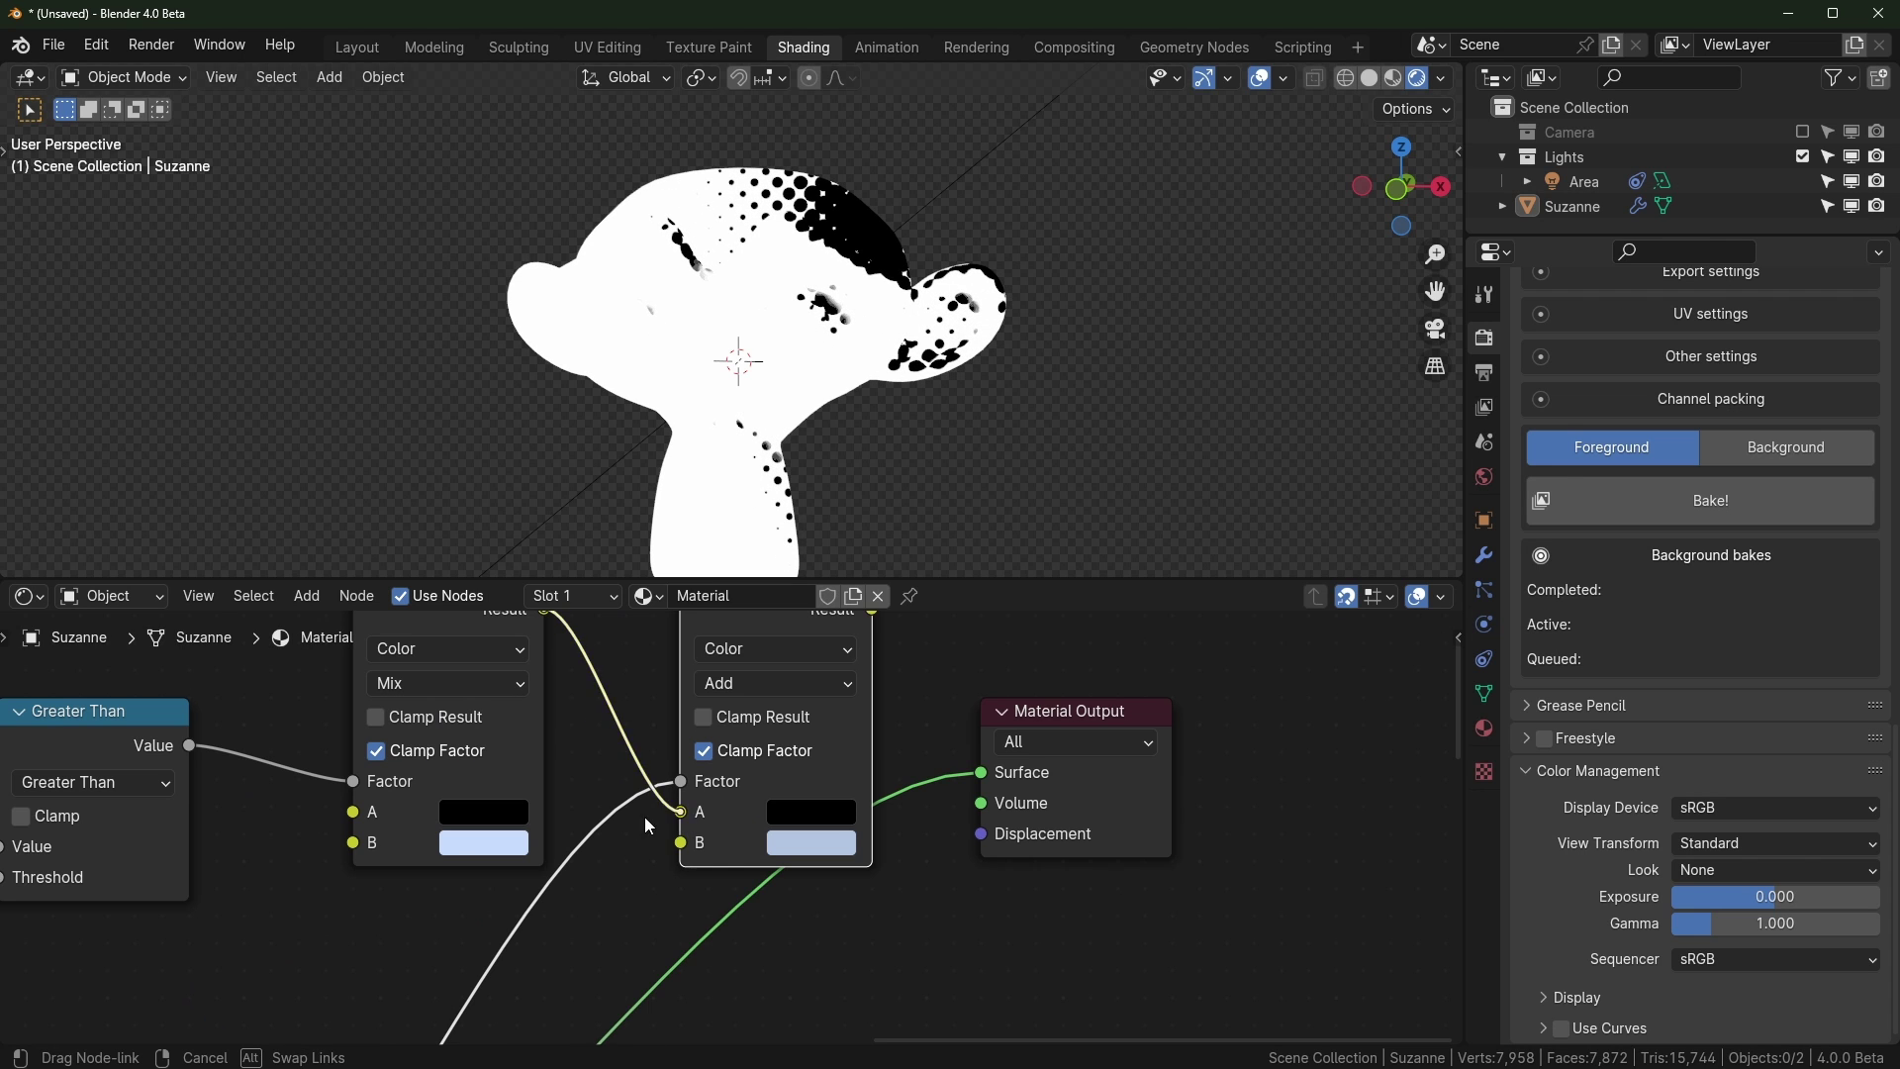
middle_drag(795, 782, 759, 861)
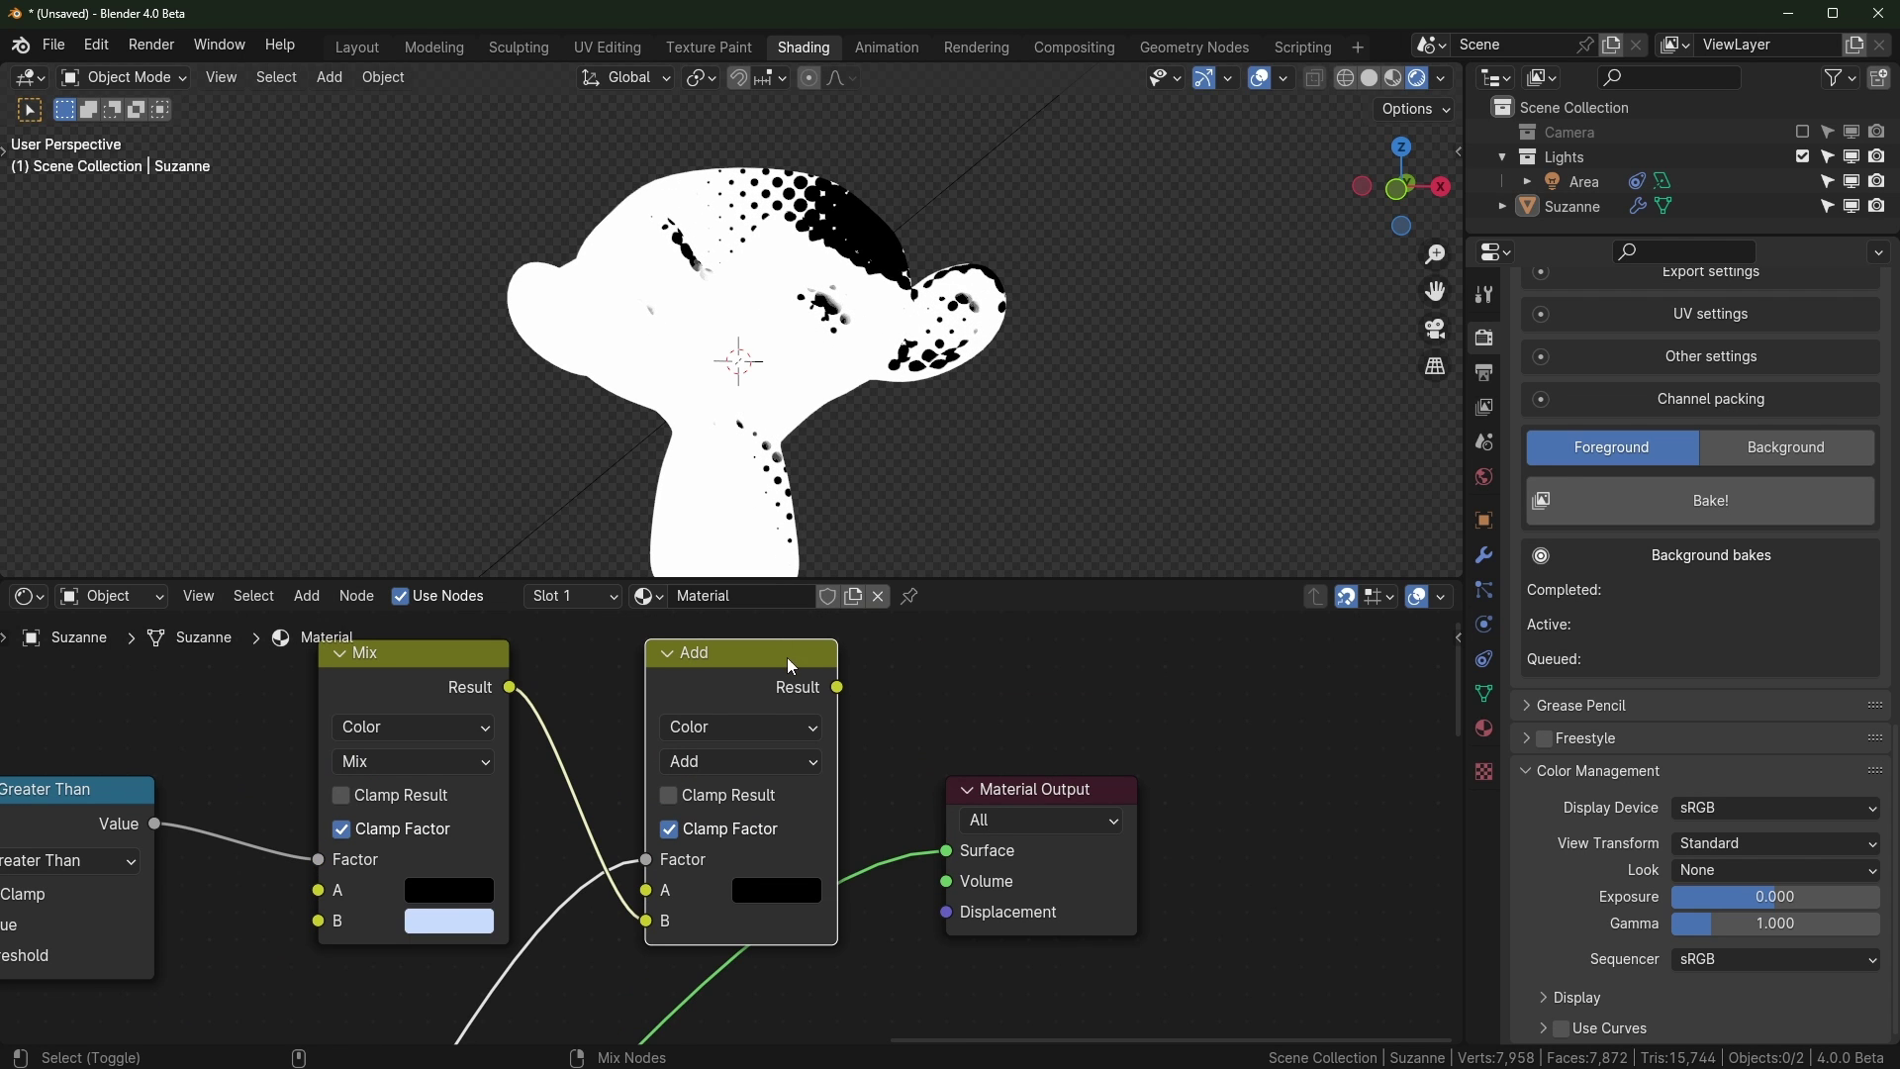
ctrl+shift+click(792, 666)
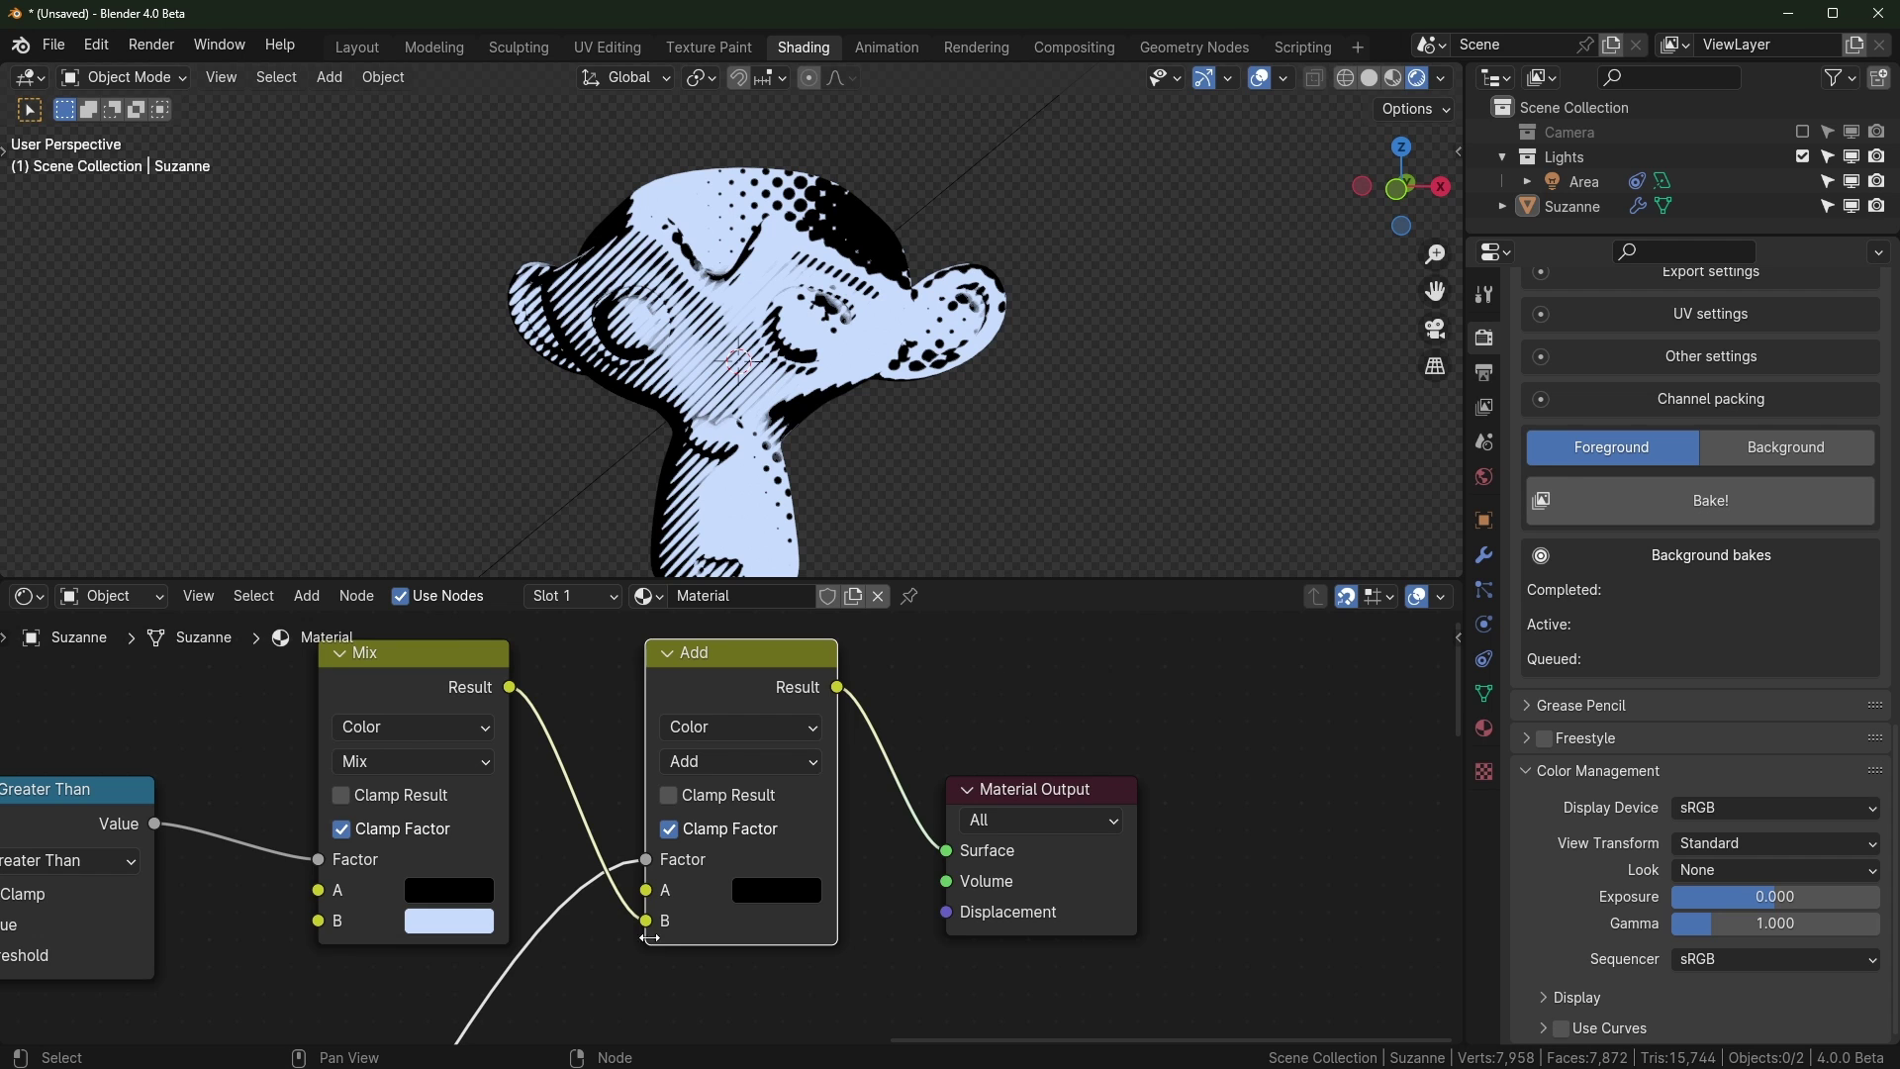
Detach the Less Than link from the Add node and connect Less Than to the Factor of a duplicated float Mix node
drag(646, 859, 604, 921)
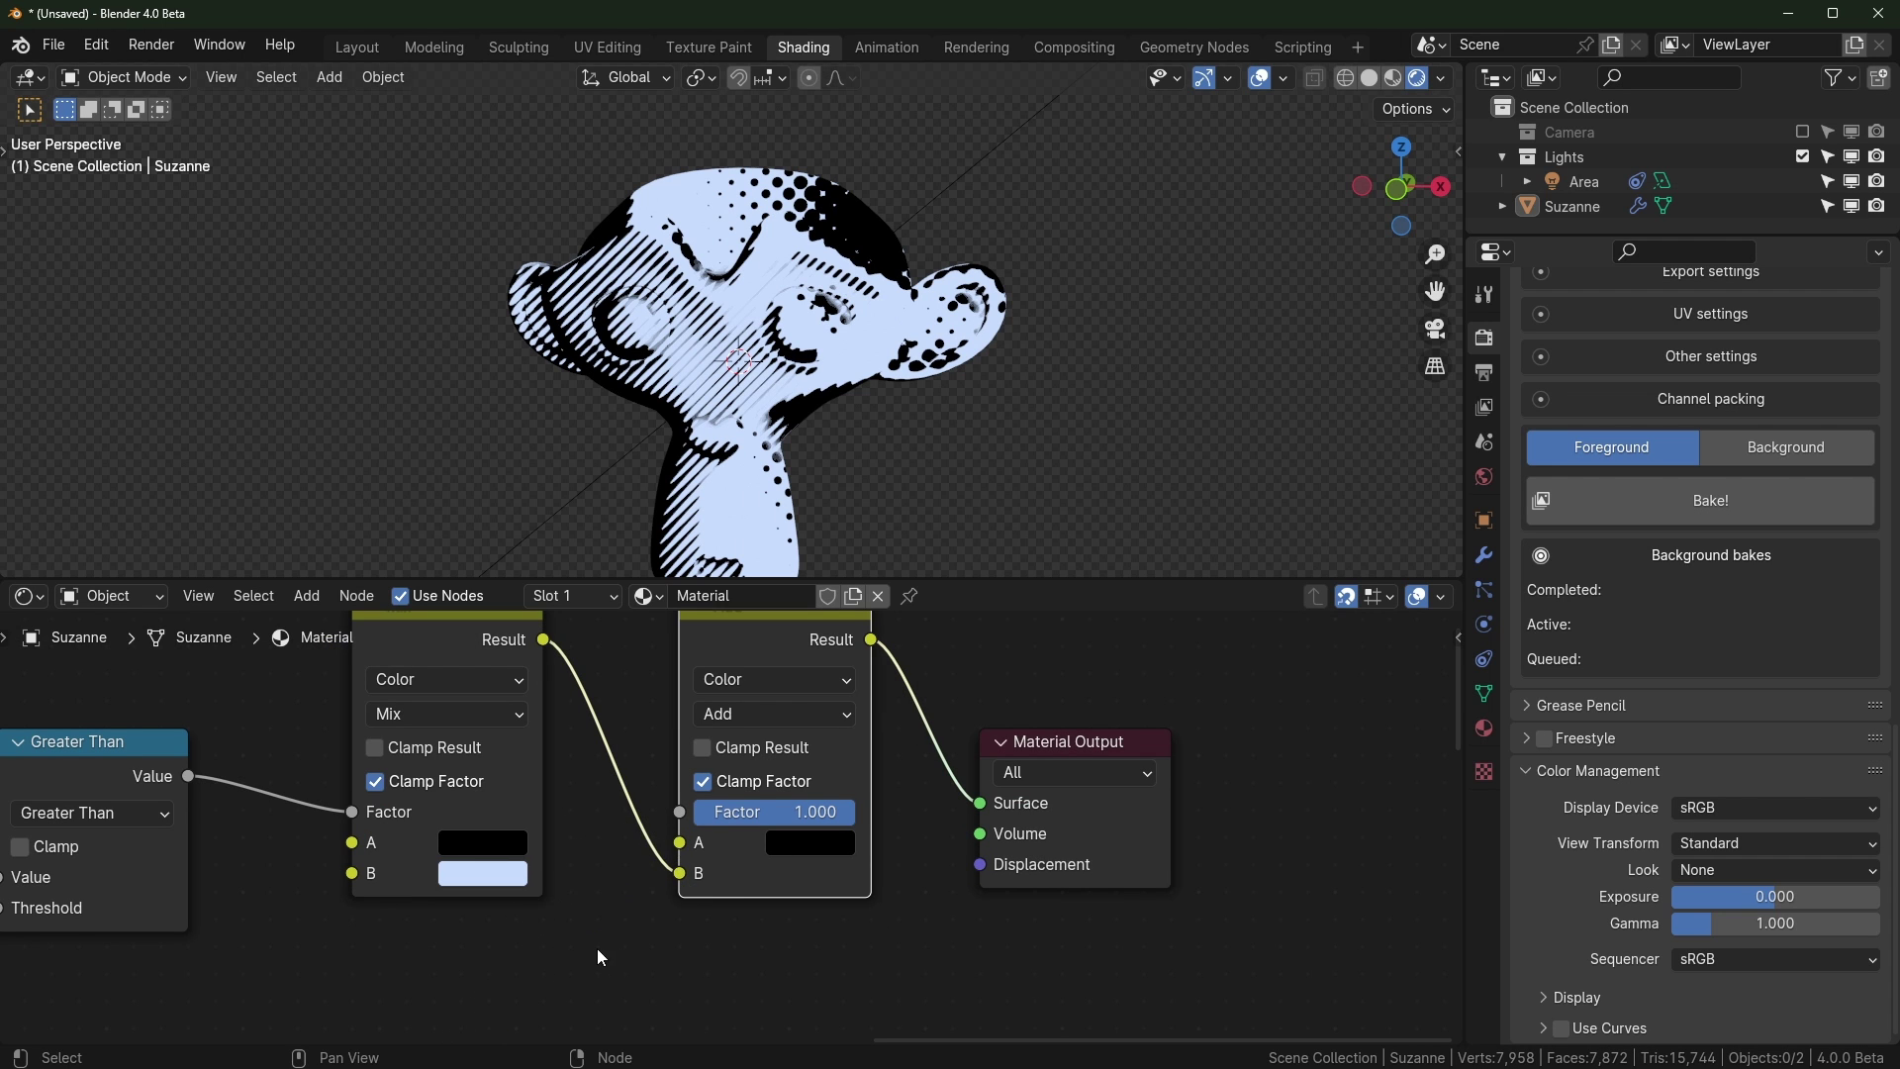
scroll(599, 905, down, 5)
scroll(602, 853, up, 4)
middle_drag(415, 972, 432, 900)
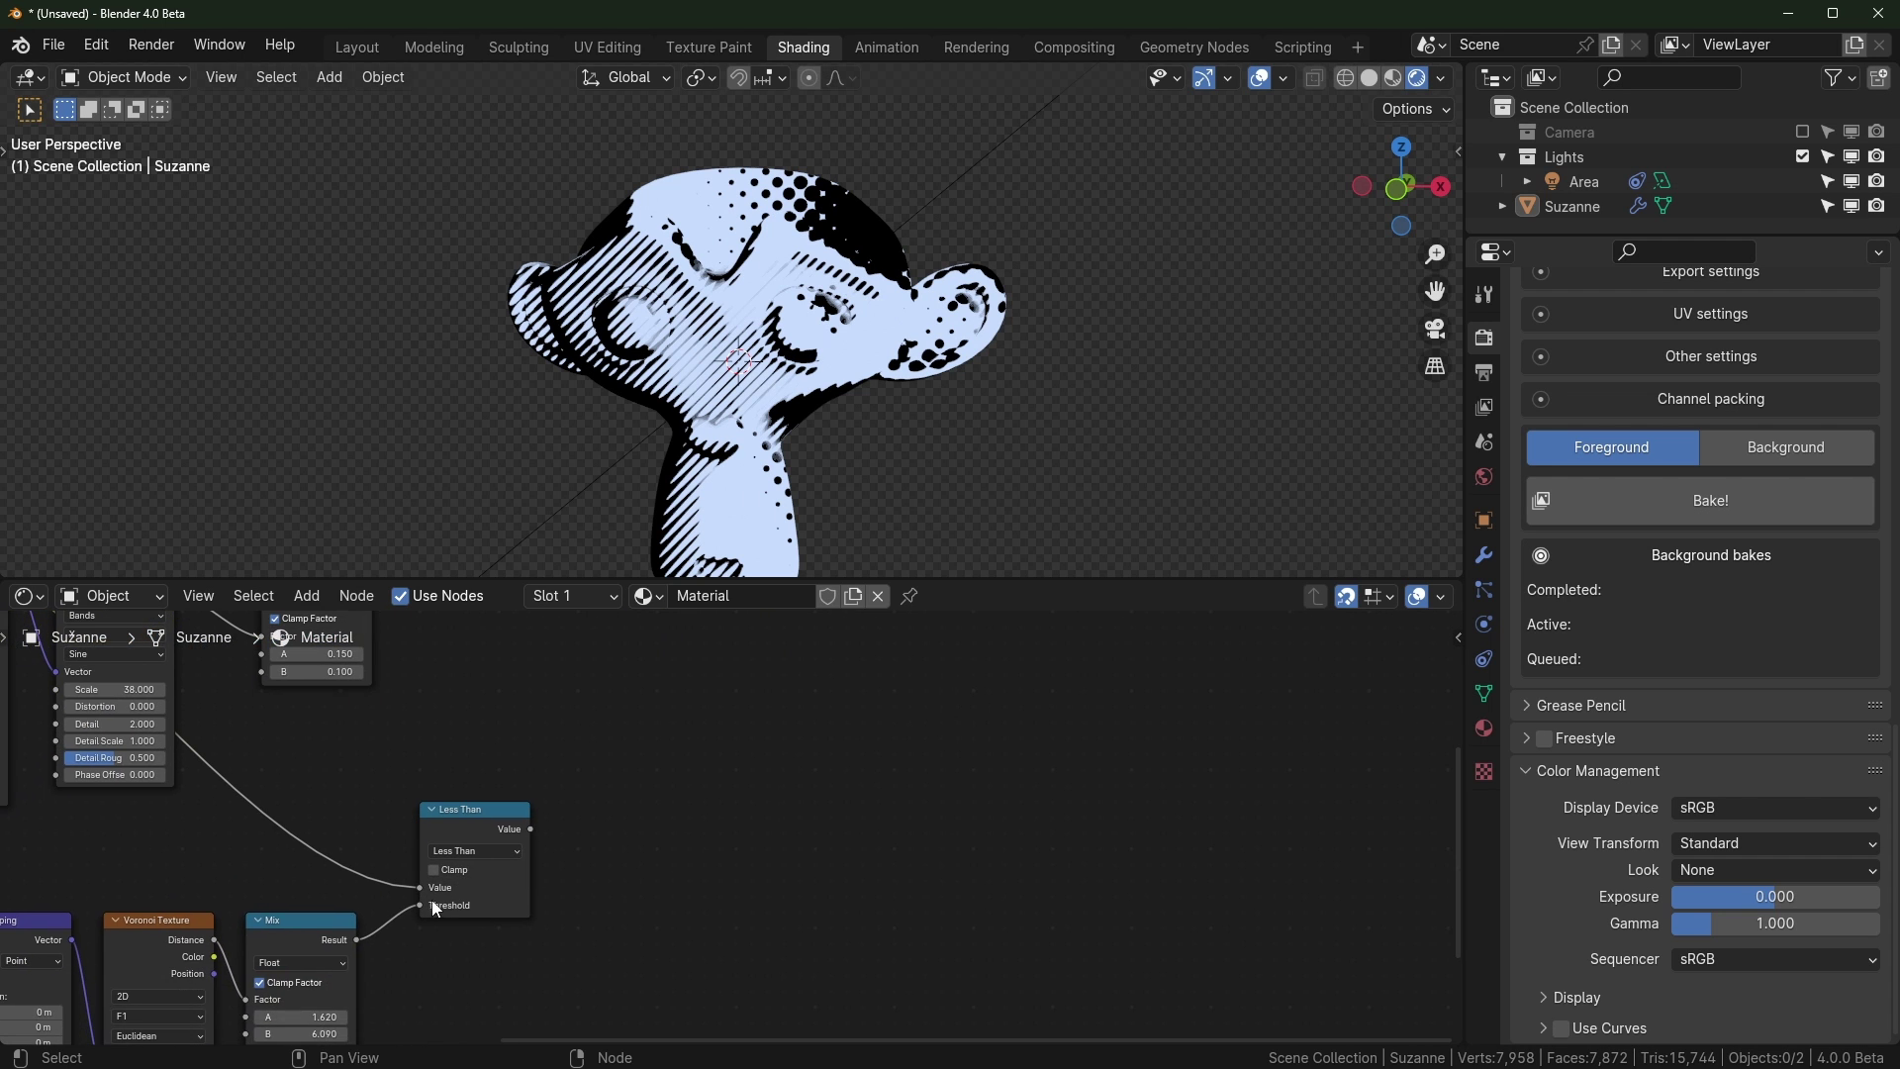
click(307, 940)
key(shift+d)
drag(307, 940, 702, 751)
drag(530, 829, 644, 809)
drag(670, 744, 637, 790)
scroll(662, 817, up, 5)
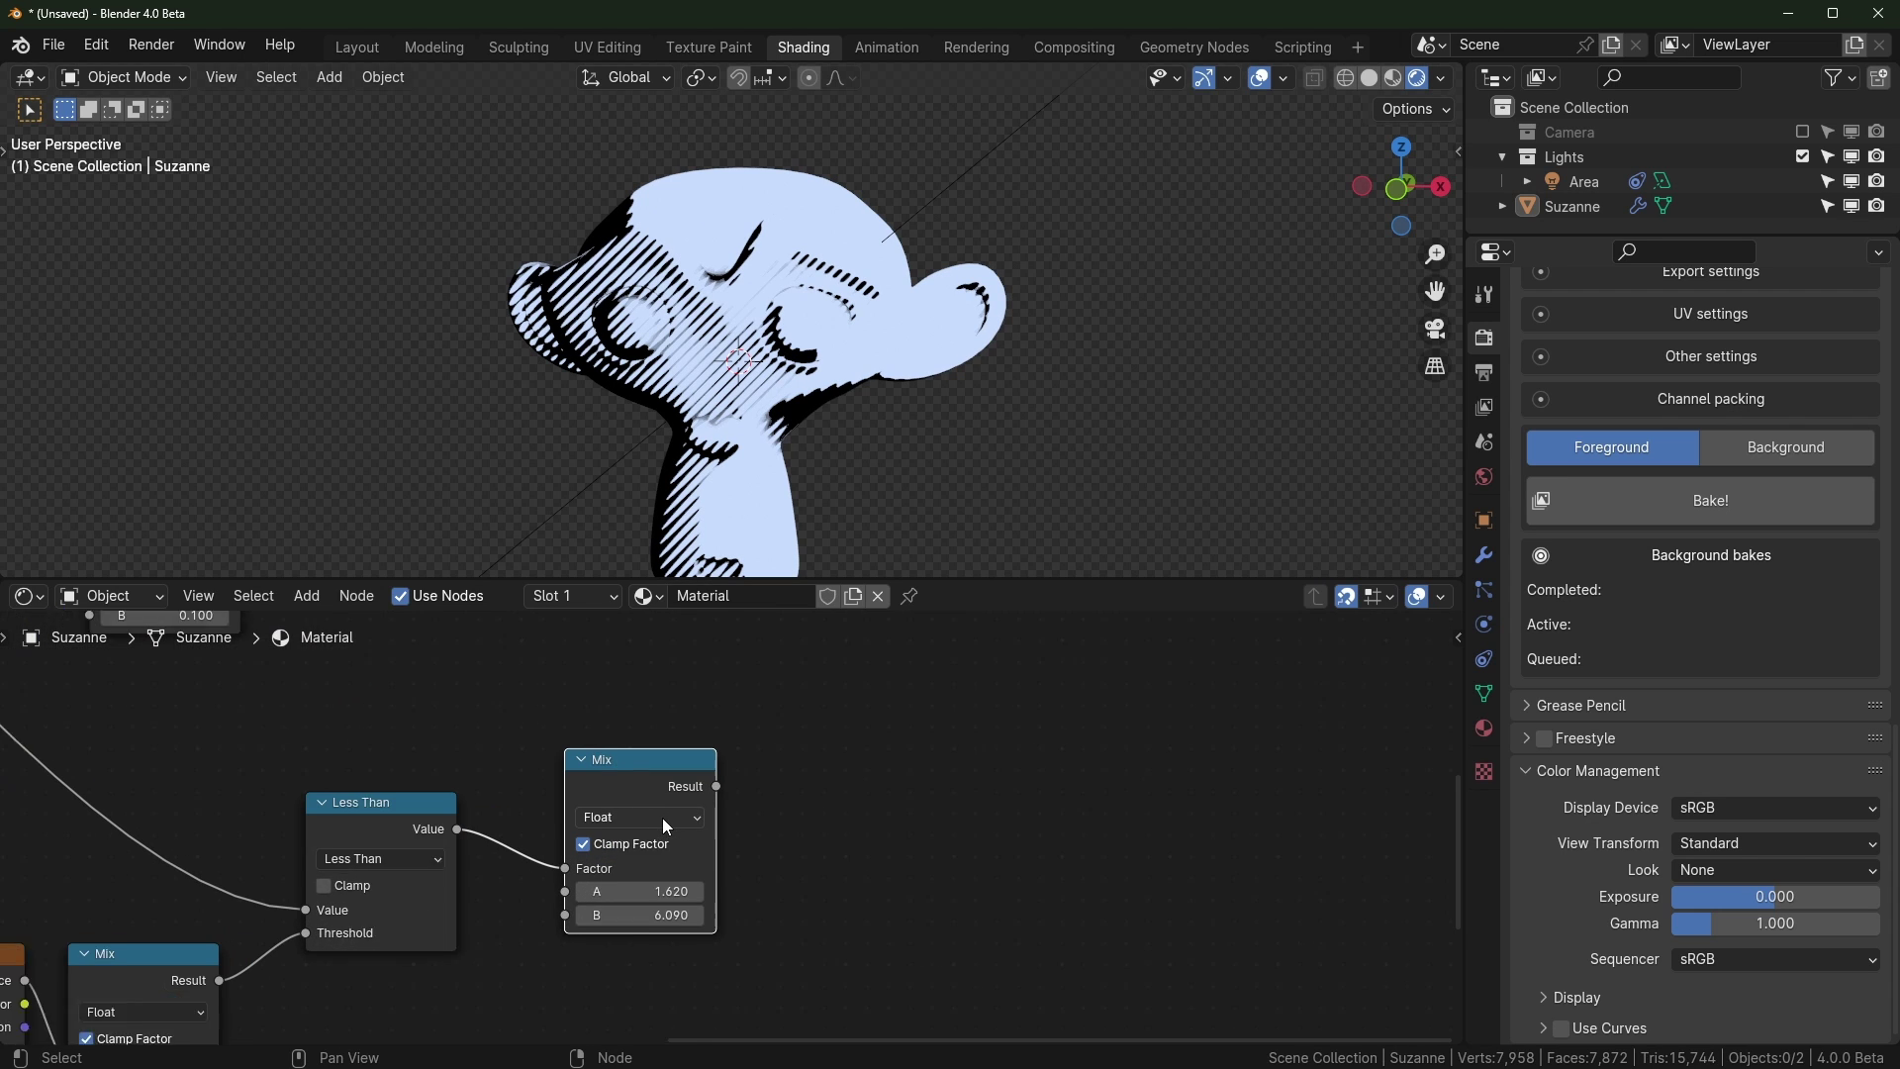
Reset the duplicated Mix node to its defaults, set its A value to 1, and preview its result
key(BackSpace)
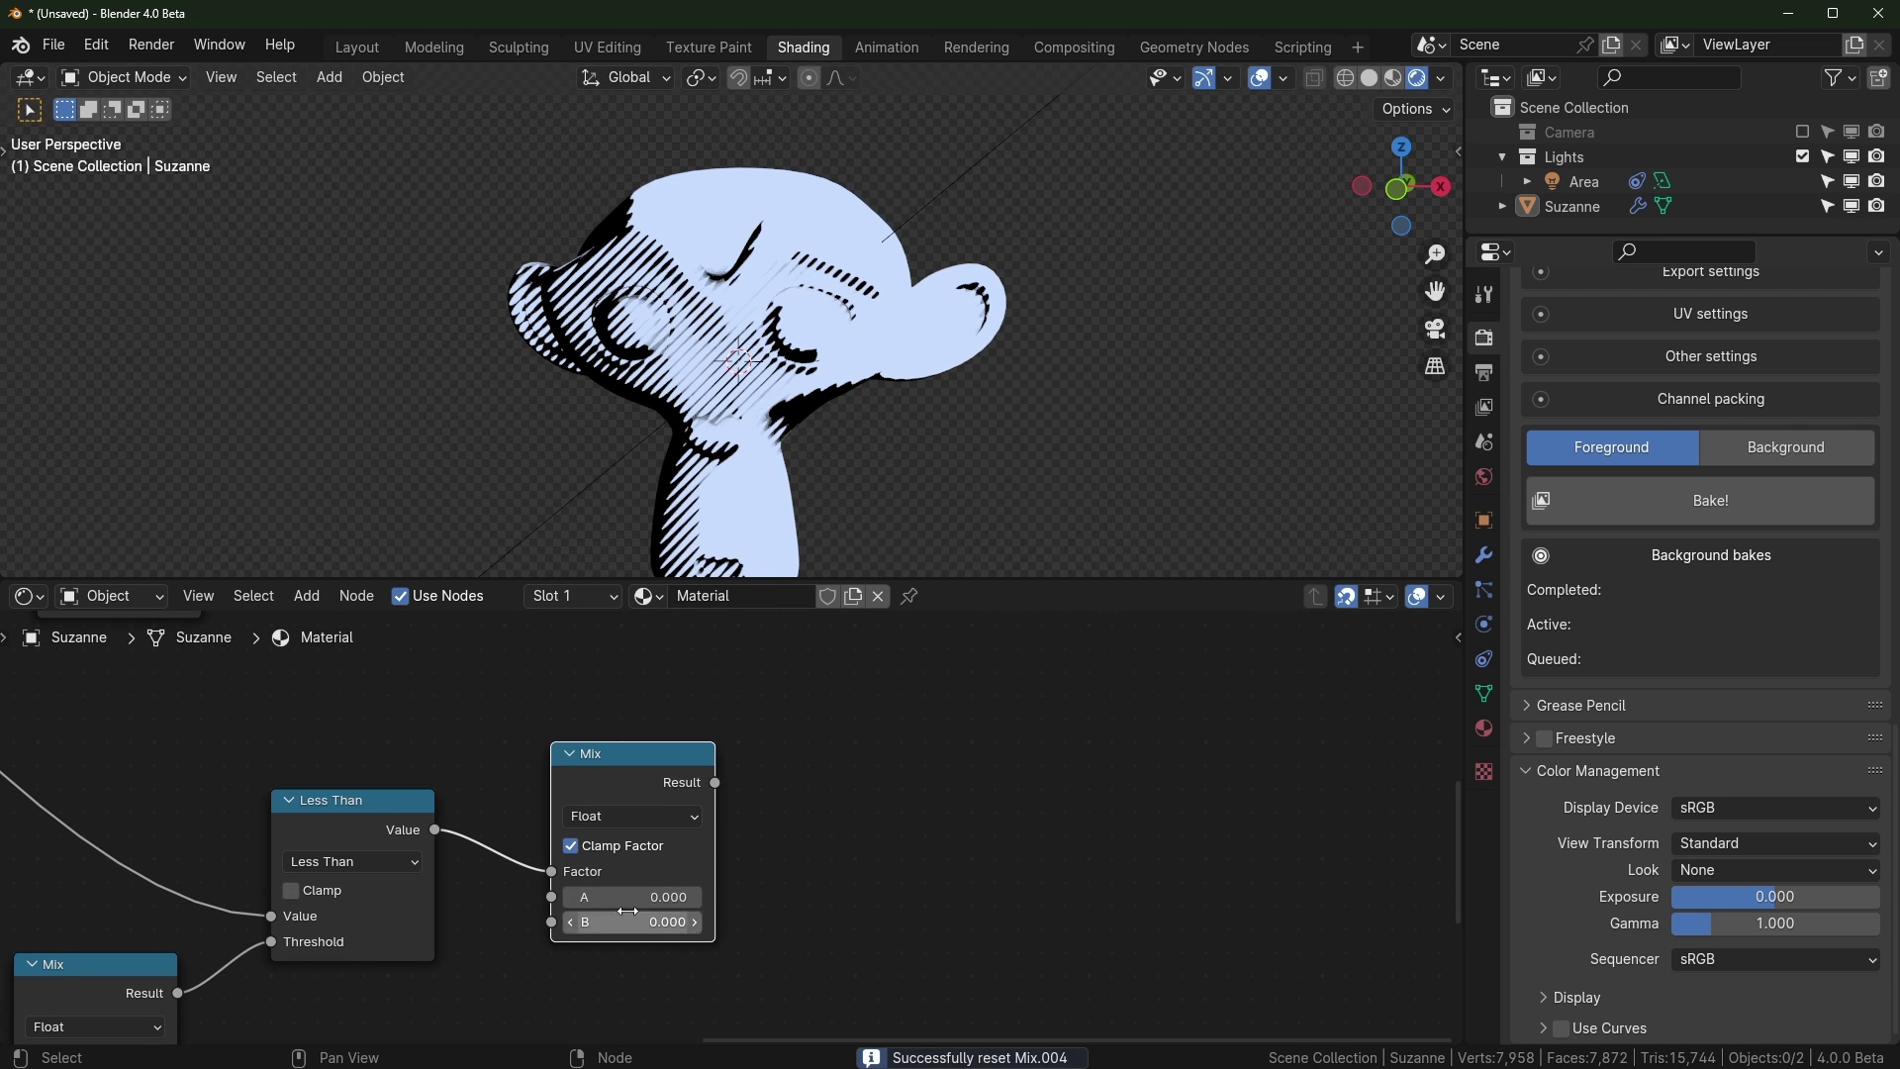
mouse_move(792, 780)
middle_down()
mouse_move(687, 905)
mouse_move(791, 794)
middle_up()
ctrl+shift+click(412, 823)
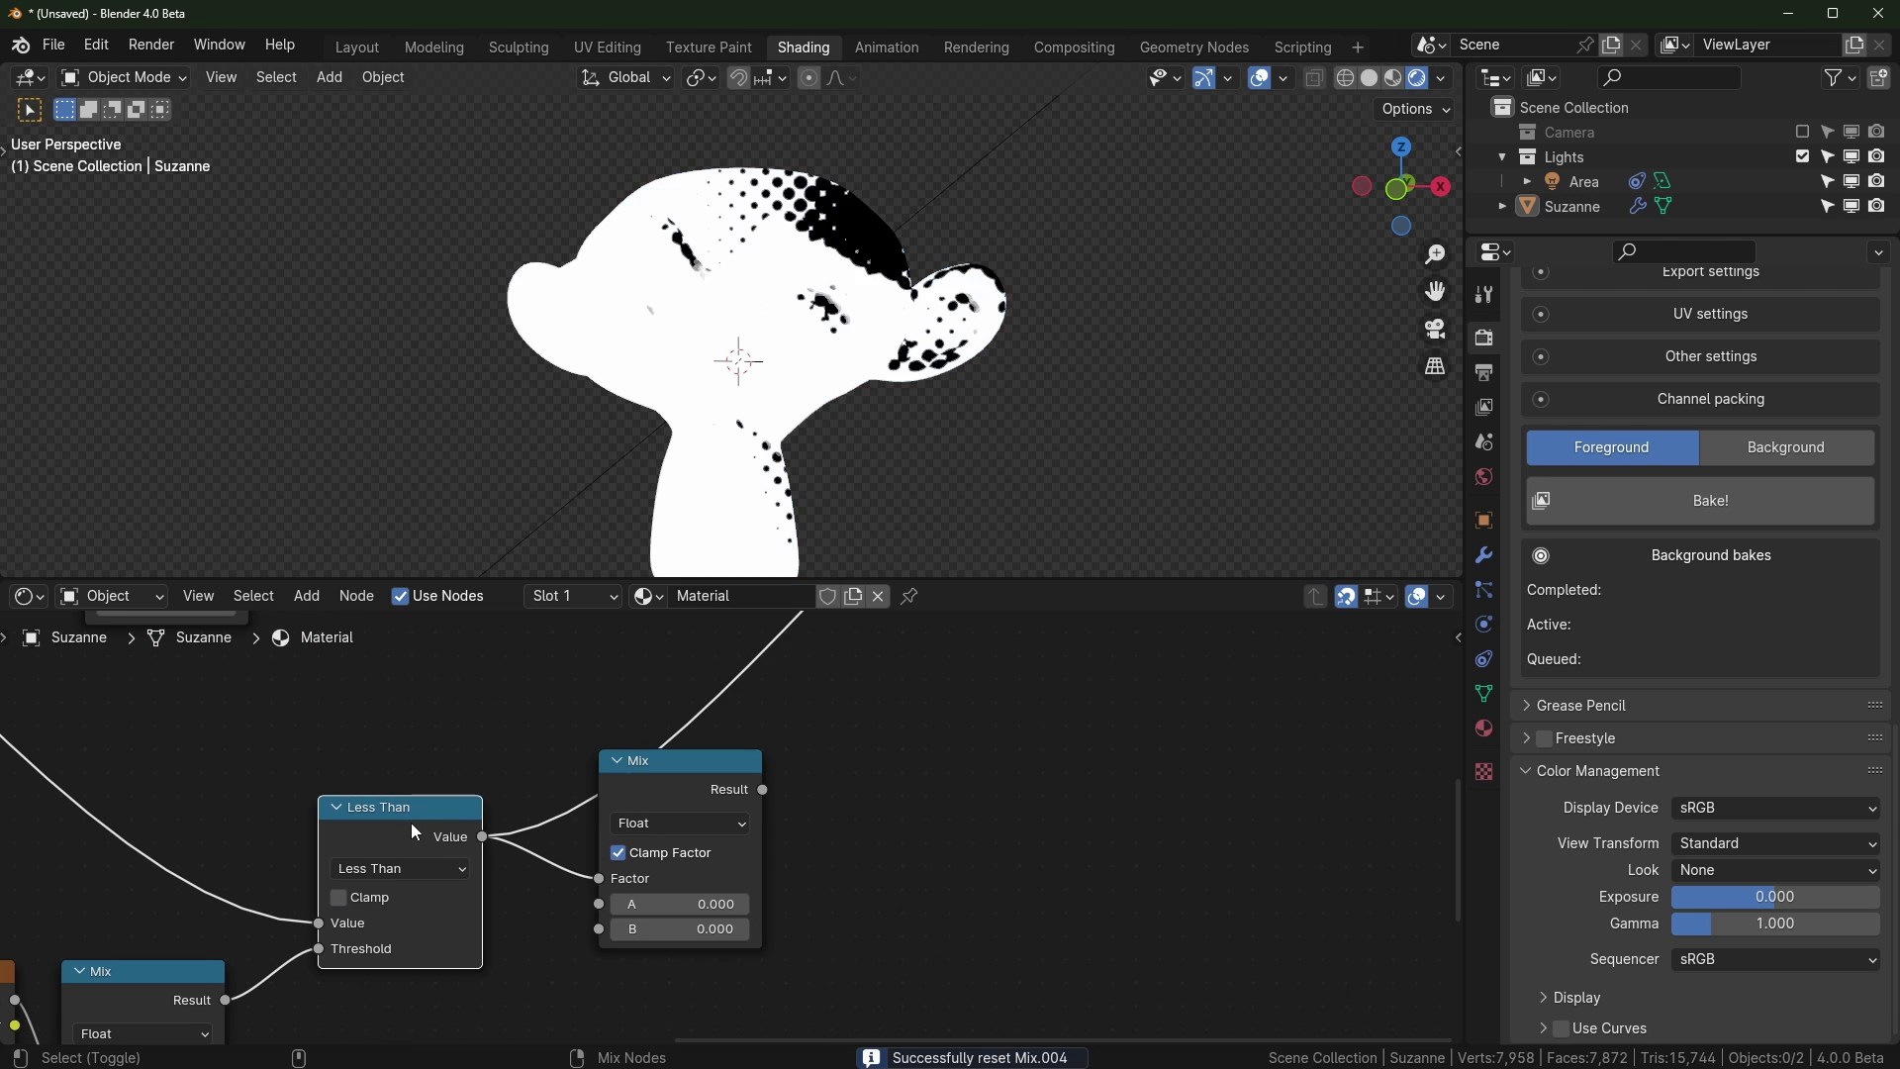
ctrl+shift+click(695, 777)
double_click(703, 905)
text(1)
key(Return)
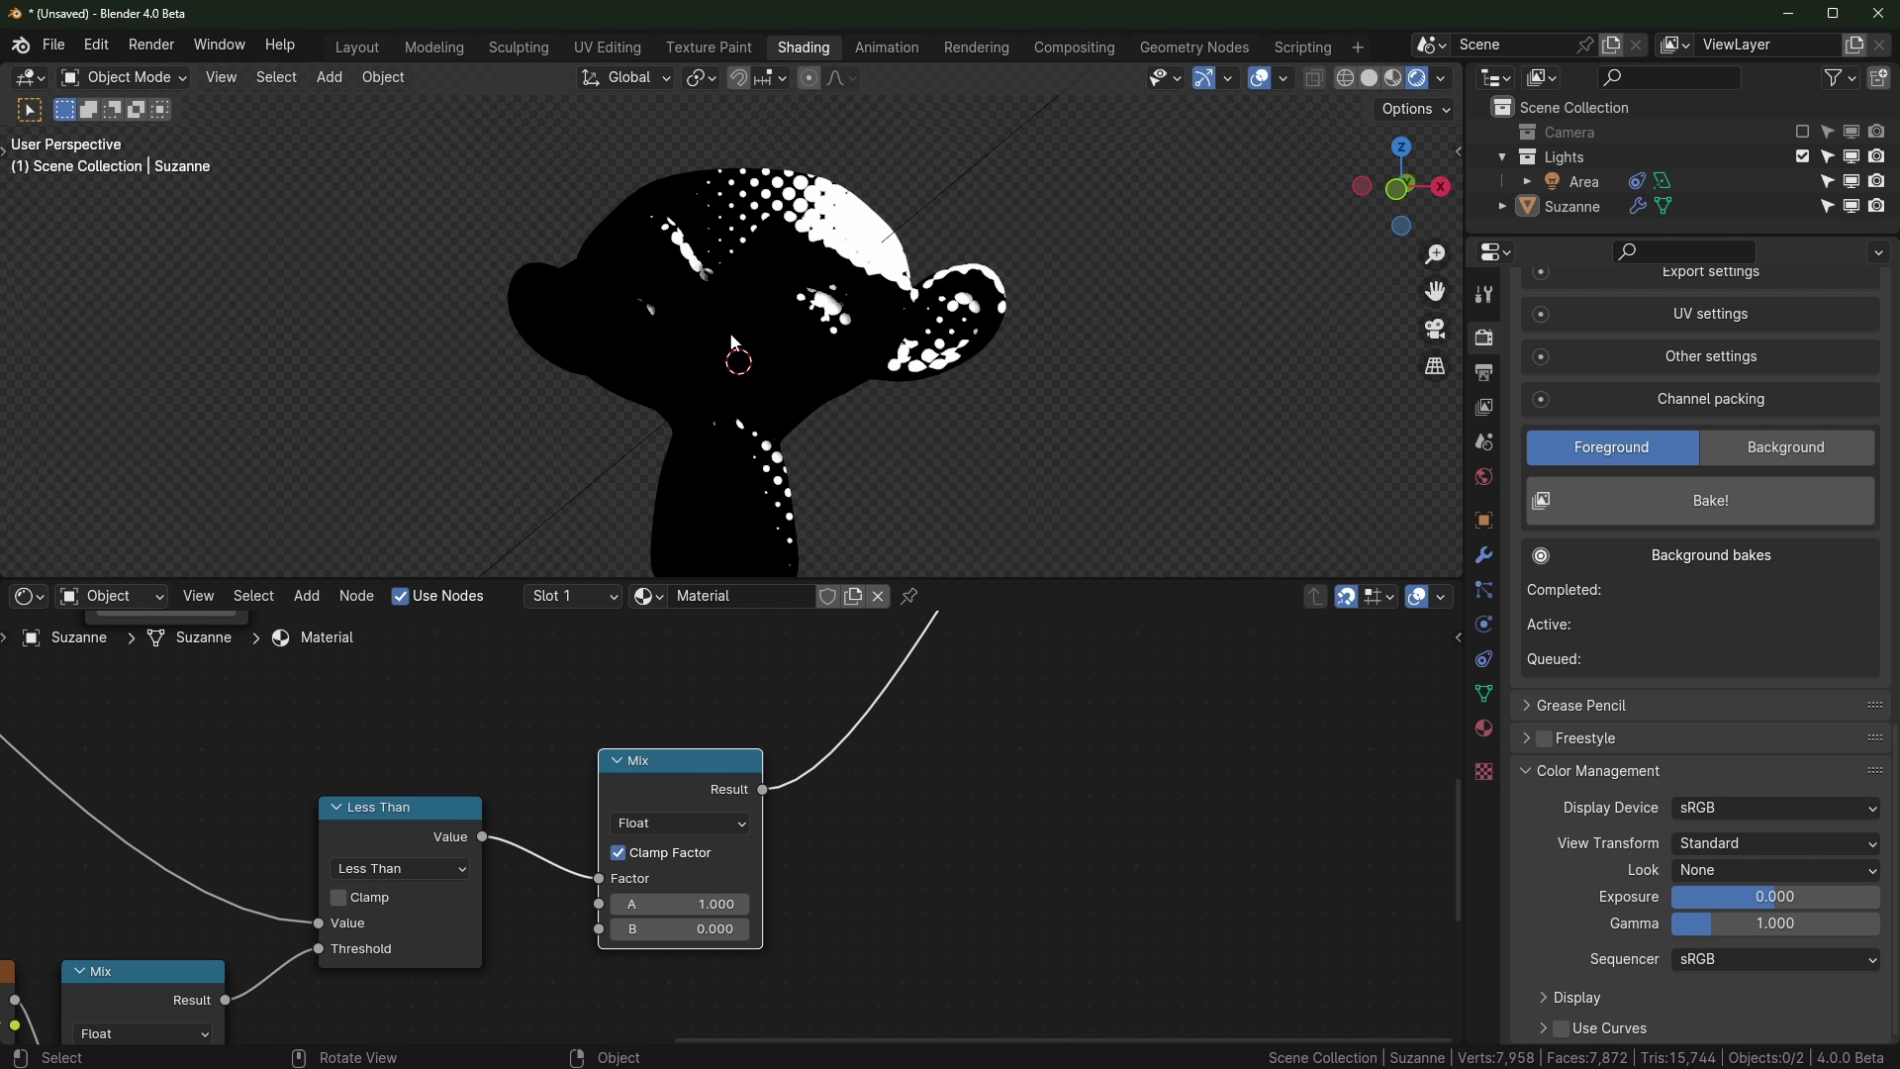
middle_drag(907, 197, 821, 257)
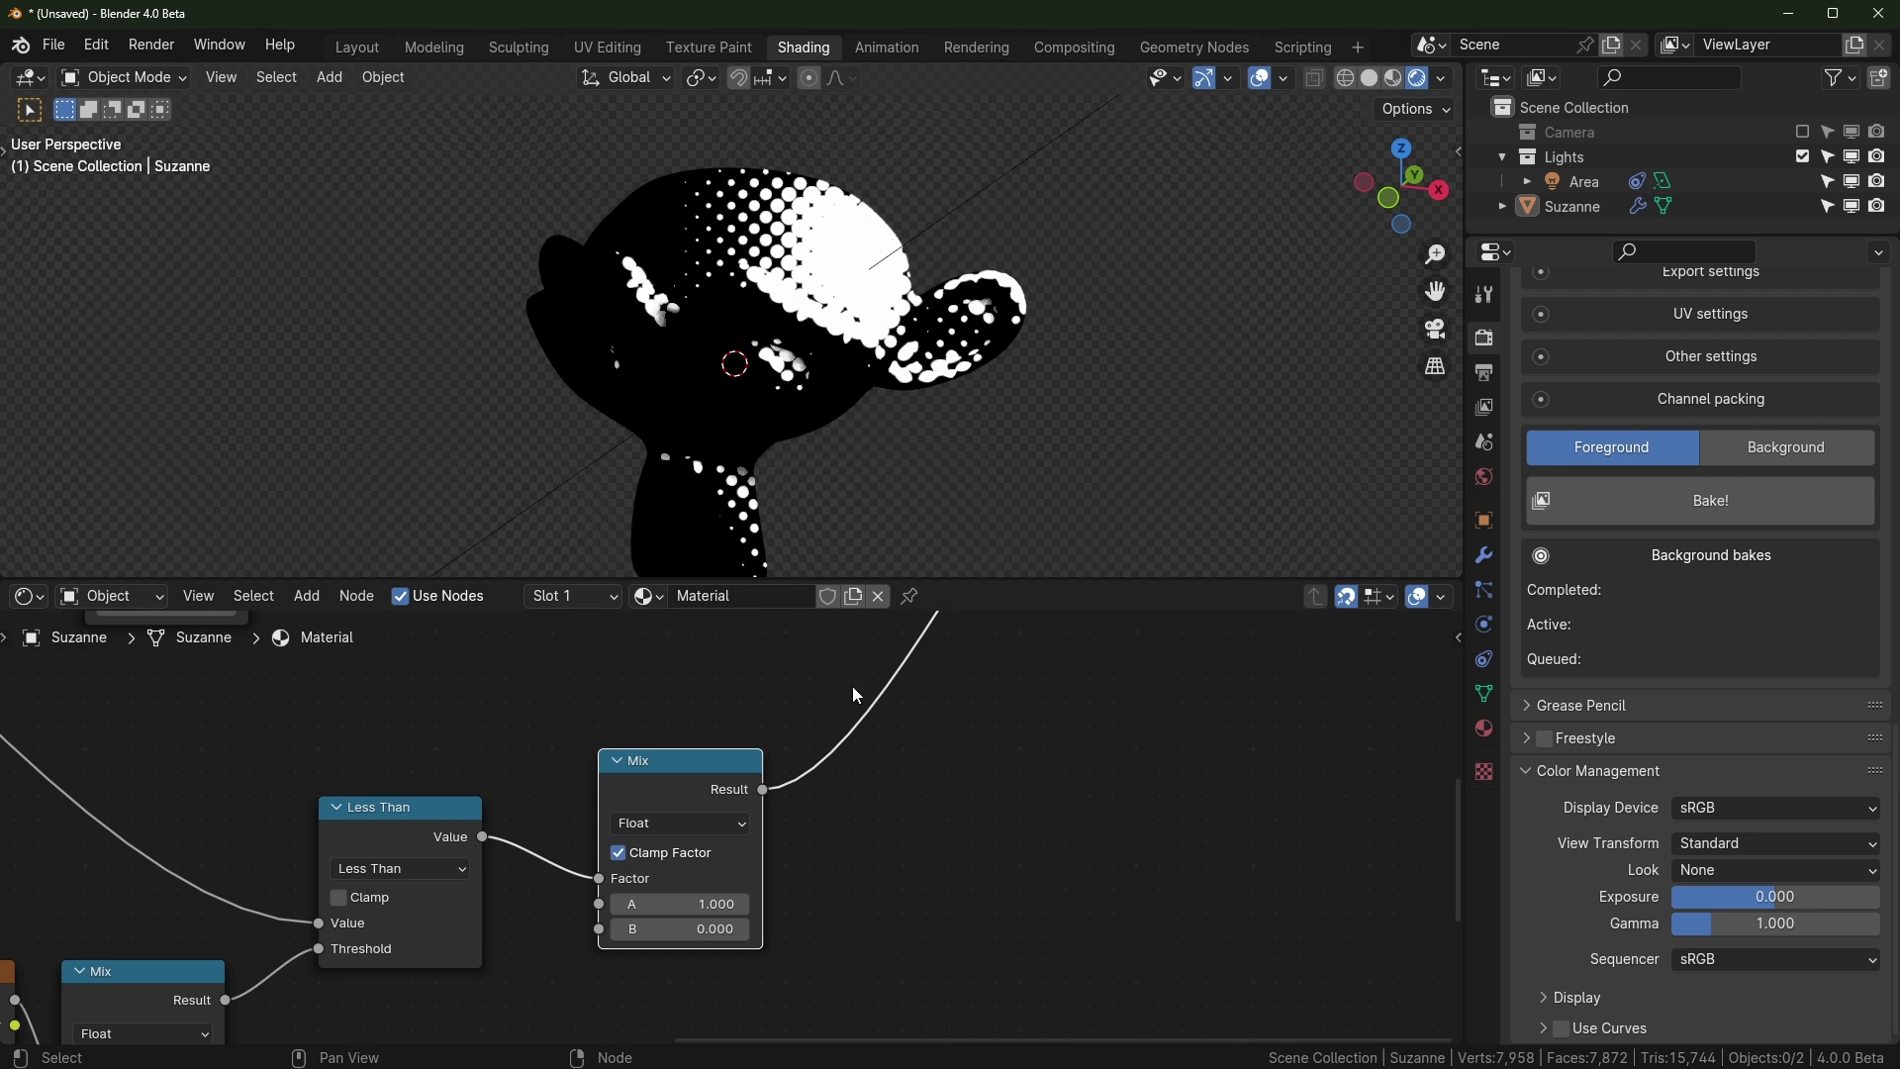
Link the new Mix node's Result to the Add node's Factor, with the first Mix feeding A, and output the Add node
scroll(852, 692, down, 10)
middle_drag(852, 693, 604, 950)
scroll(767, 826, up, 10)
middle_drag(568, 1015, 711, 827)
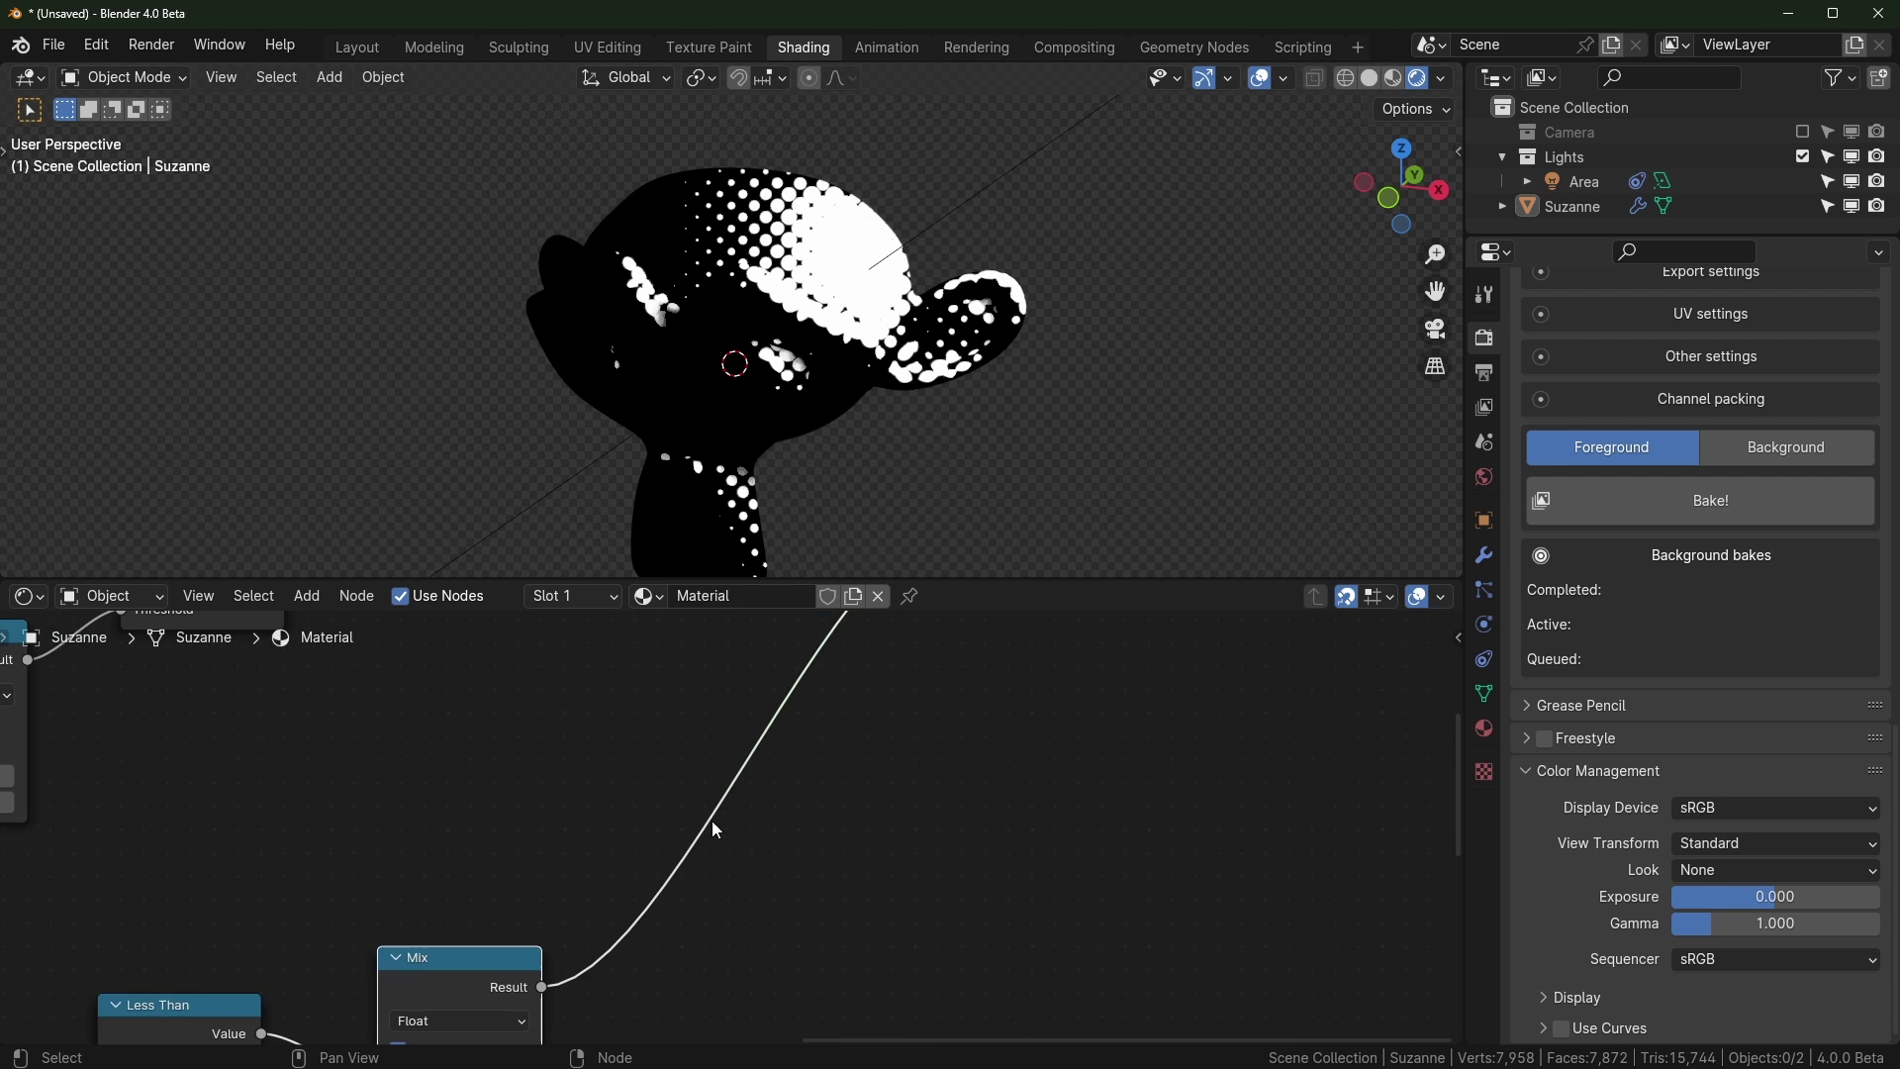
mouse_move(542, 986)
mouse_down()
mouse_move(662, 572)
mouse_move(705, 797)
mouse_up()
ctrl+shift+click(859, 633)
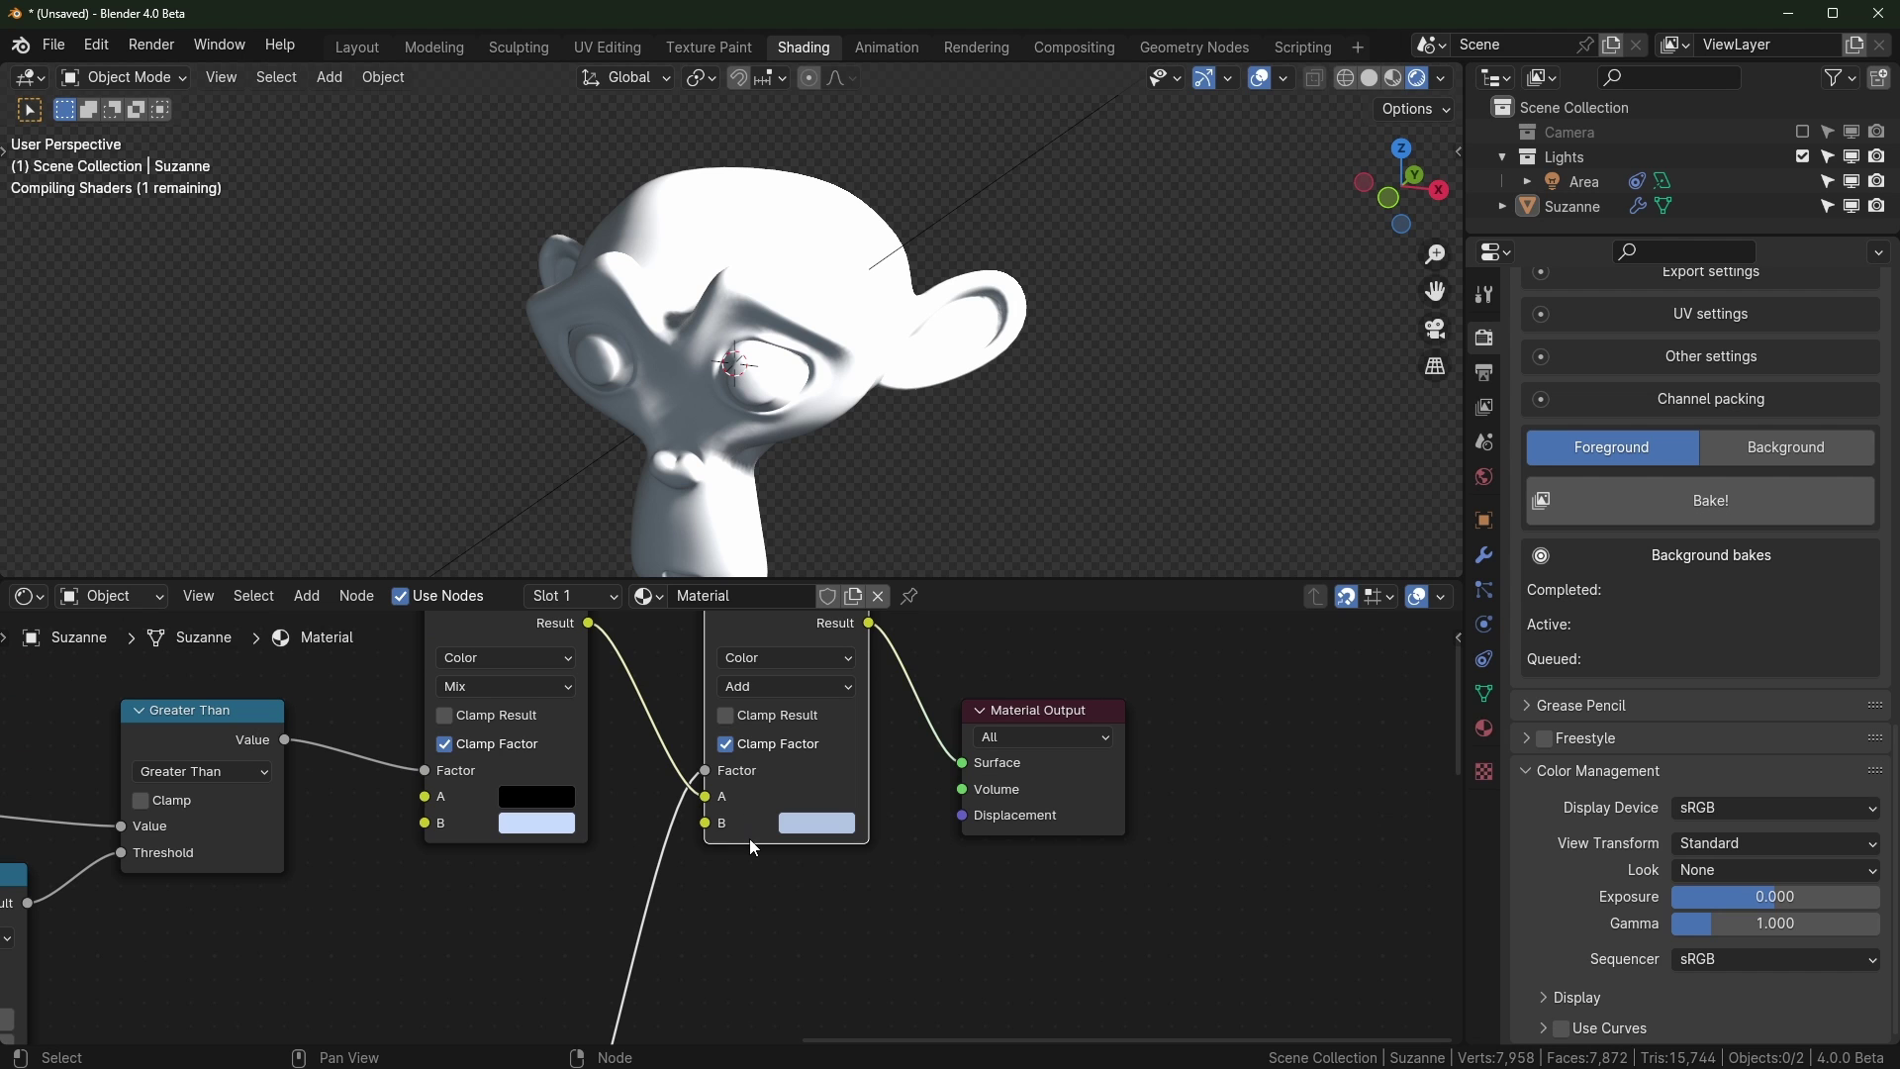
Raise the value of the Add node's B color to 1.000 and try out other hues for the highlight dots
middle_drag(803, 515, 841, 509)
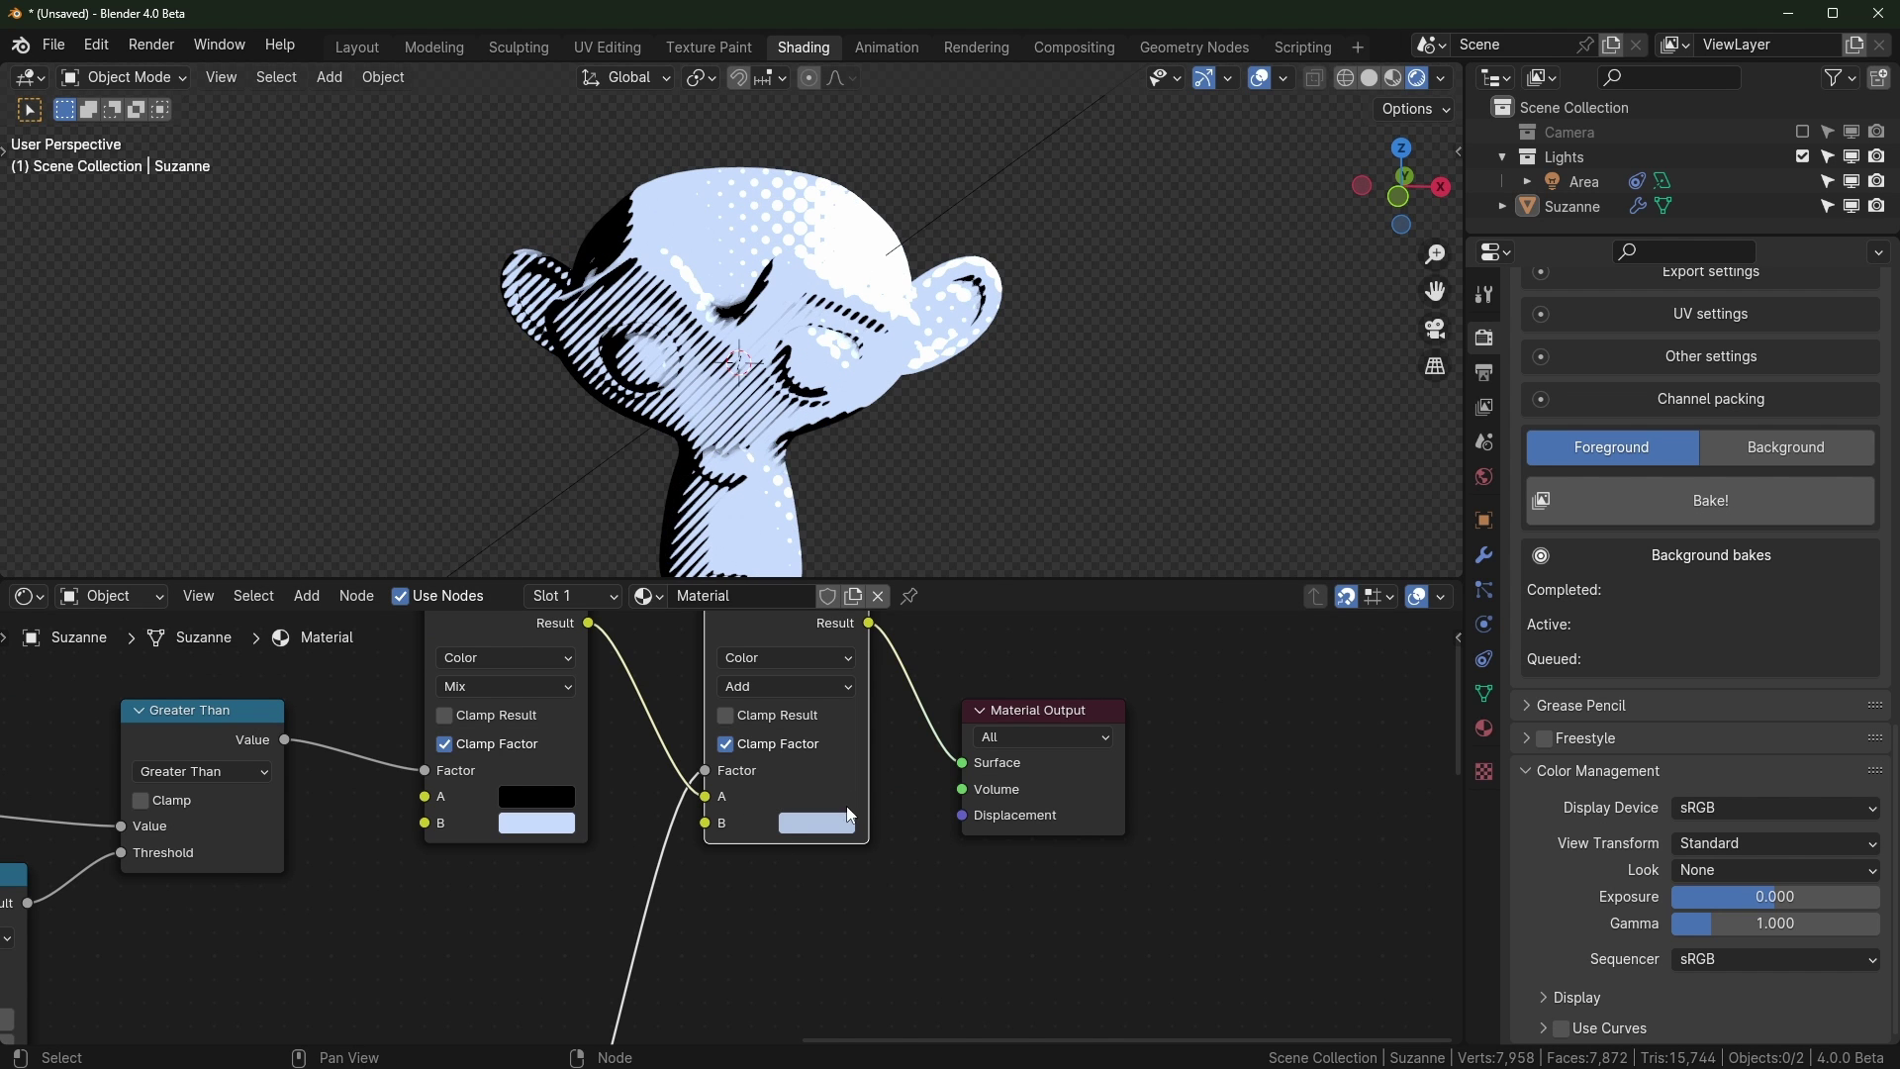
click(836, 827)
mouse_move(1013, 470)
mouse_down()
mouse_move(1013, 564)
mouse_move(1014, 462)
mouse_up()
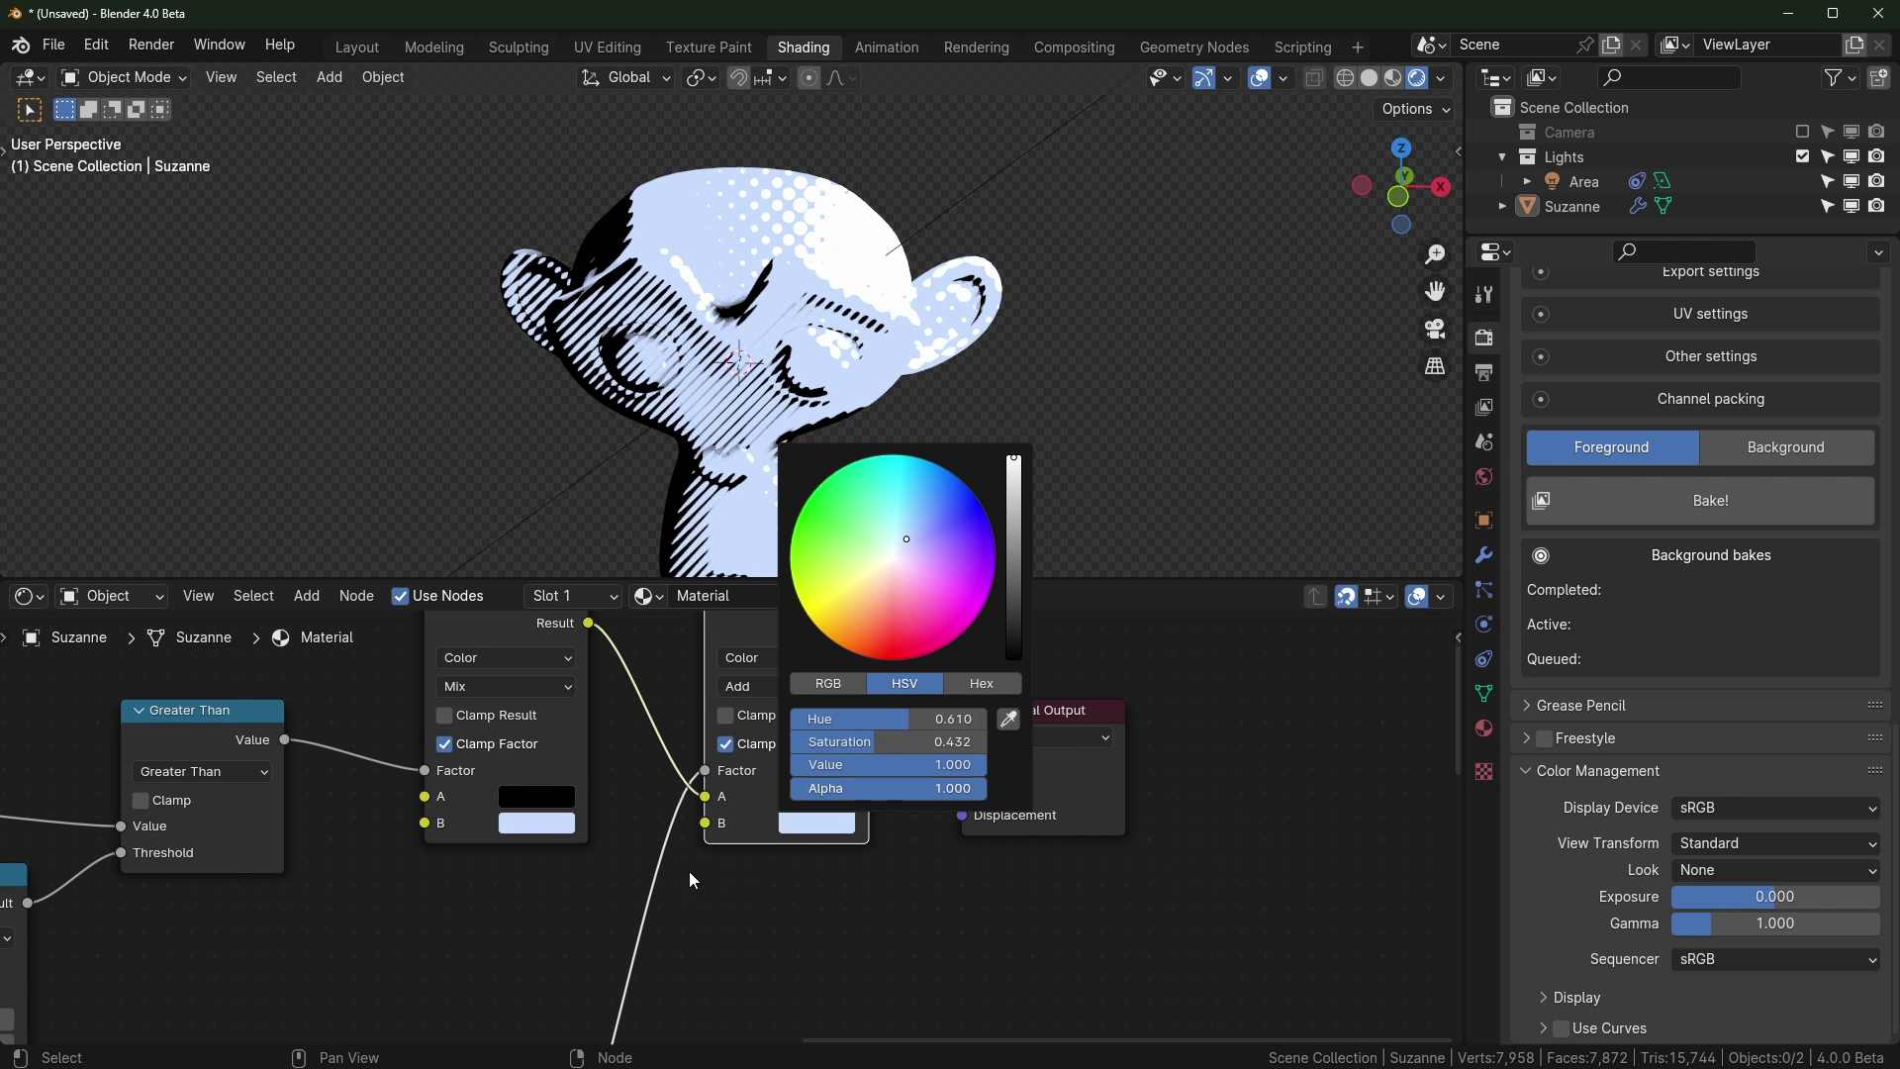
scroll(866, 663, up, 4)
middle_drag(903, 411, 782, 197)
click(804, 885)
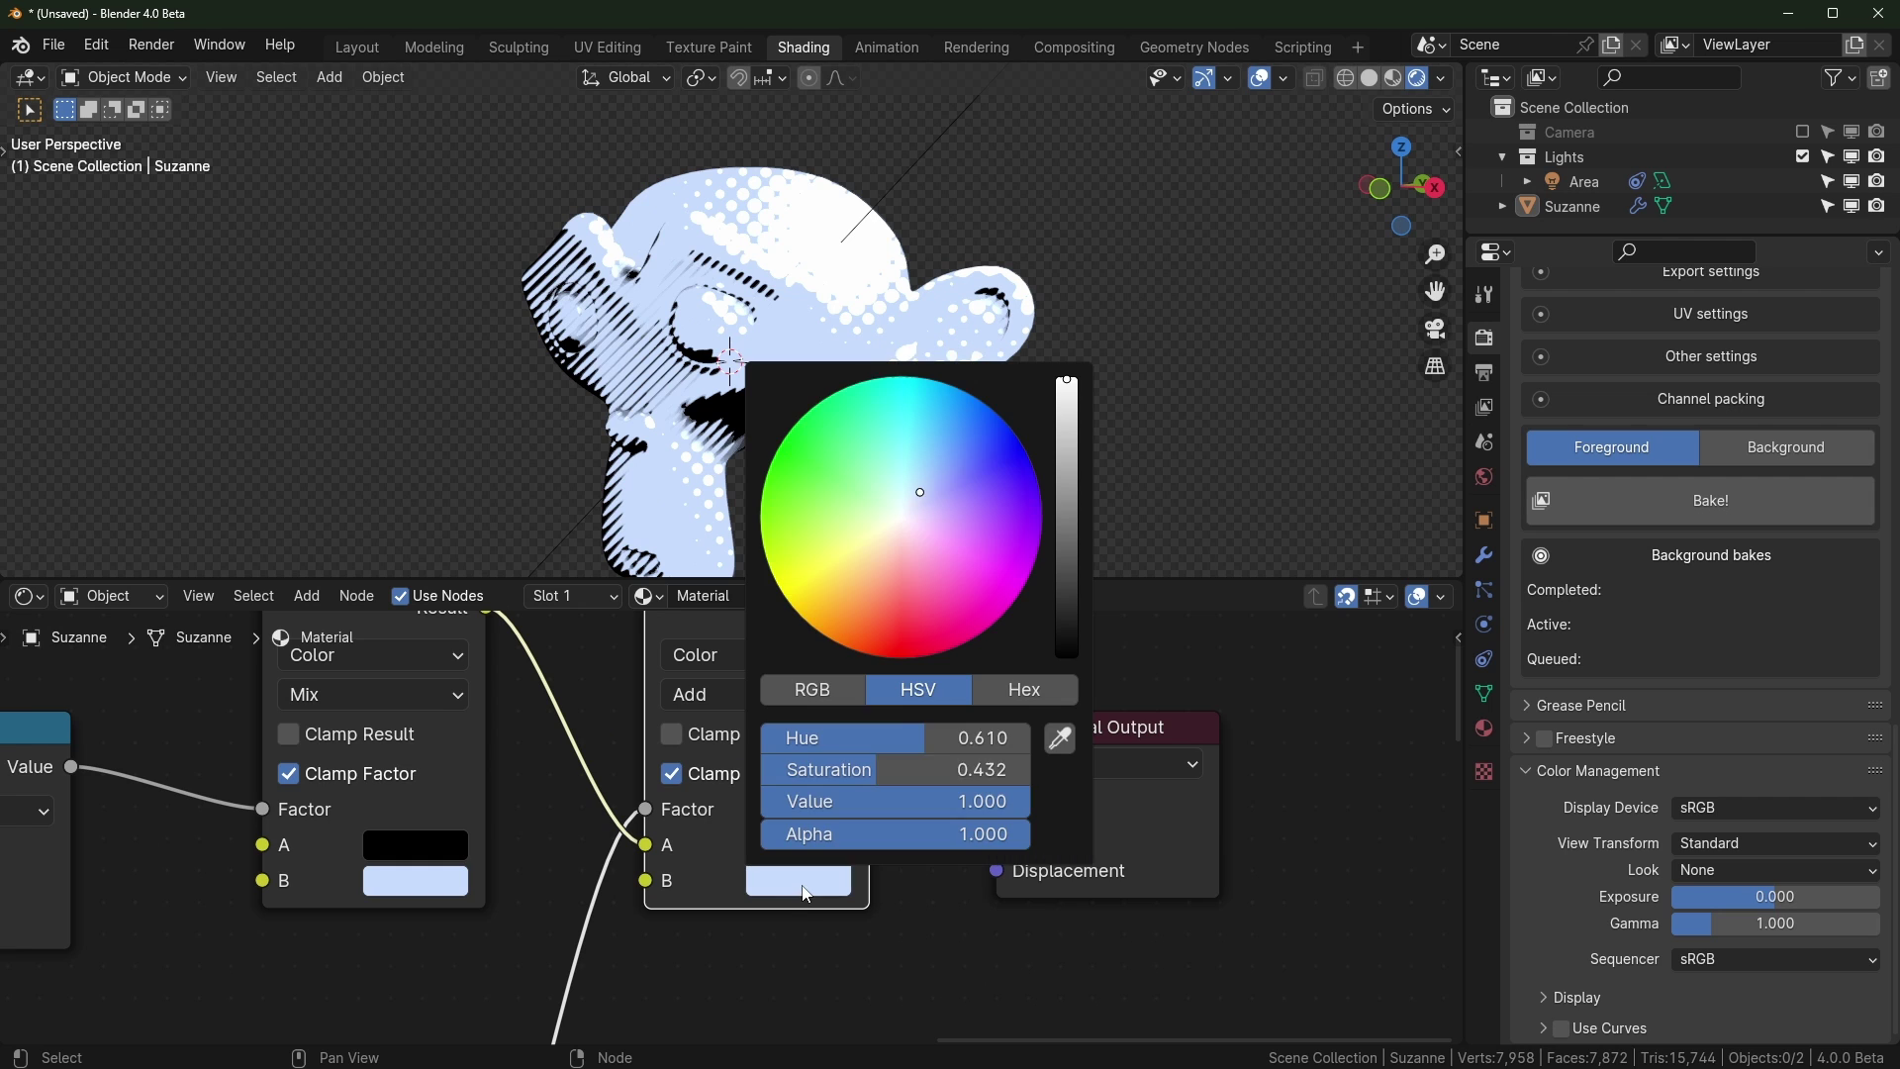
drag(902, 501, 1015, 600)
Switch the Add node's blend mode to Mix and make its B color a pale, desaturated yellow with hue 0.155
click(859, 695)
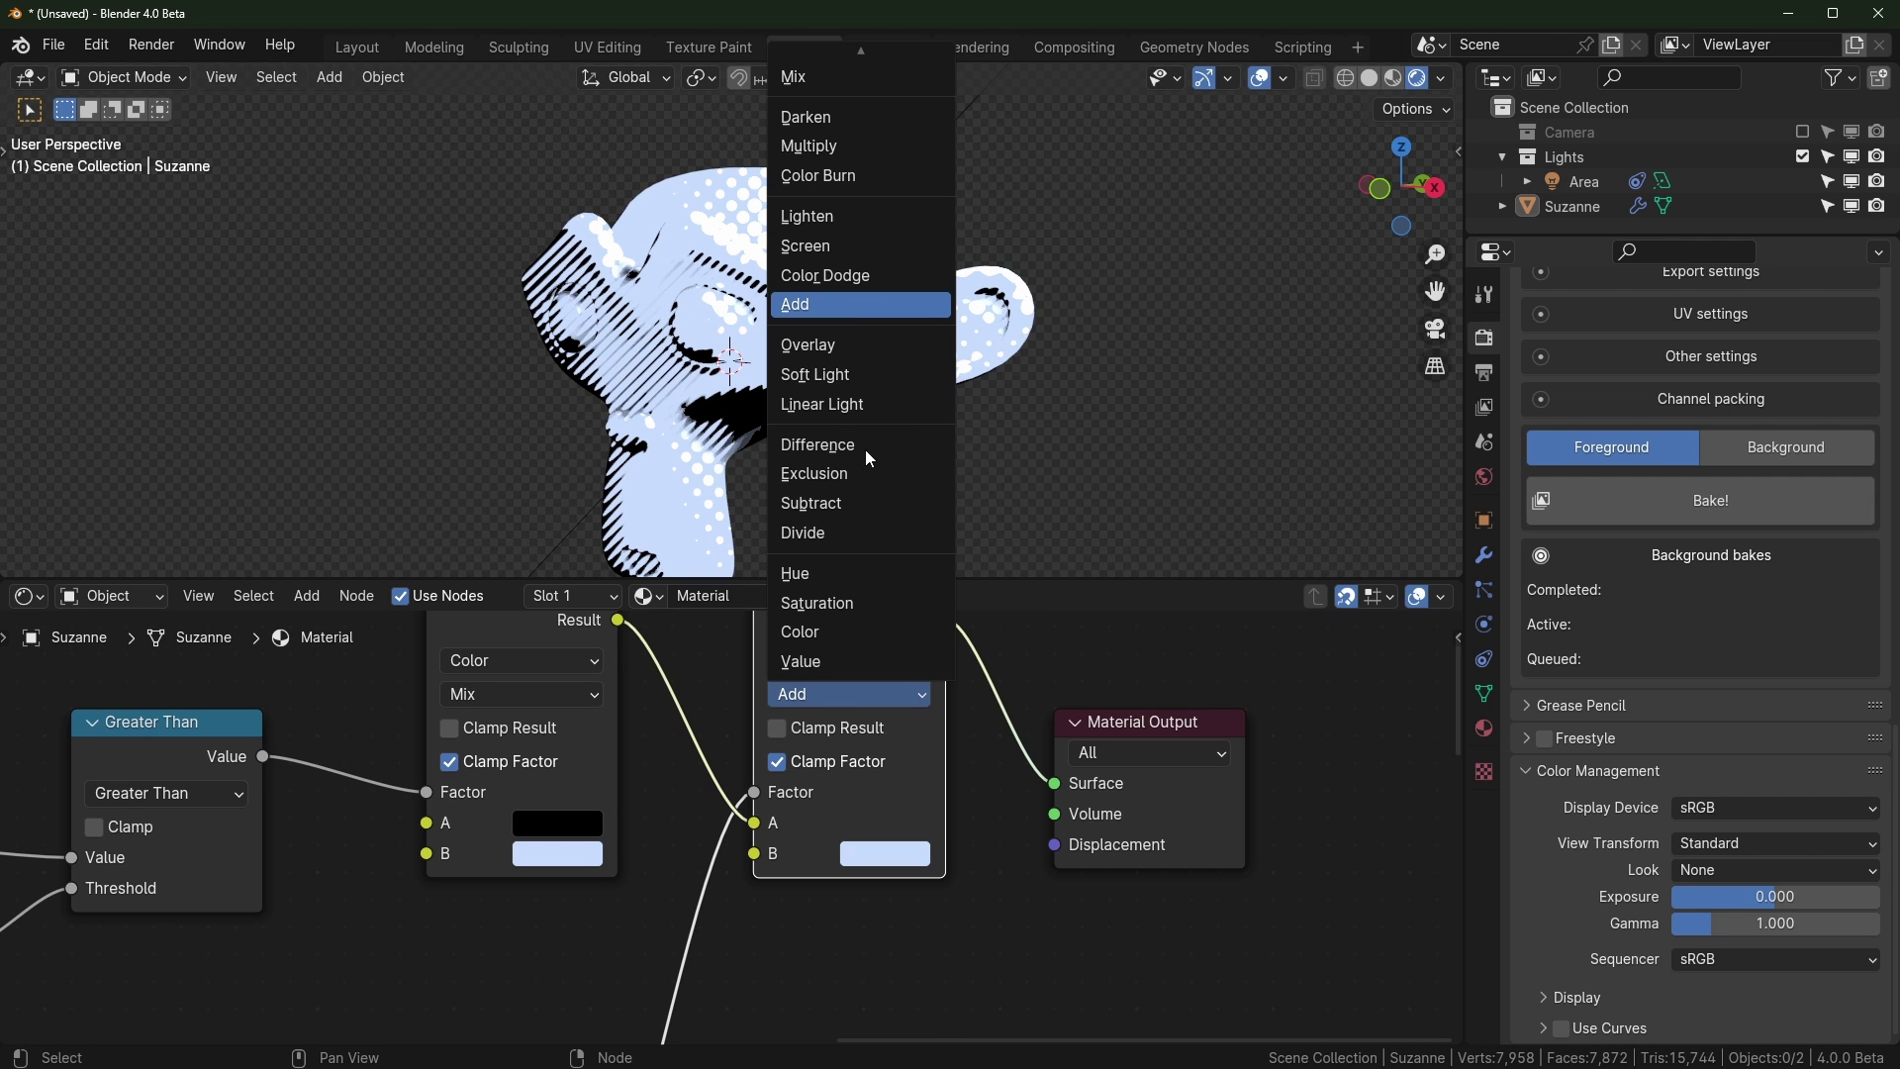
click(843, 79)
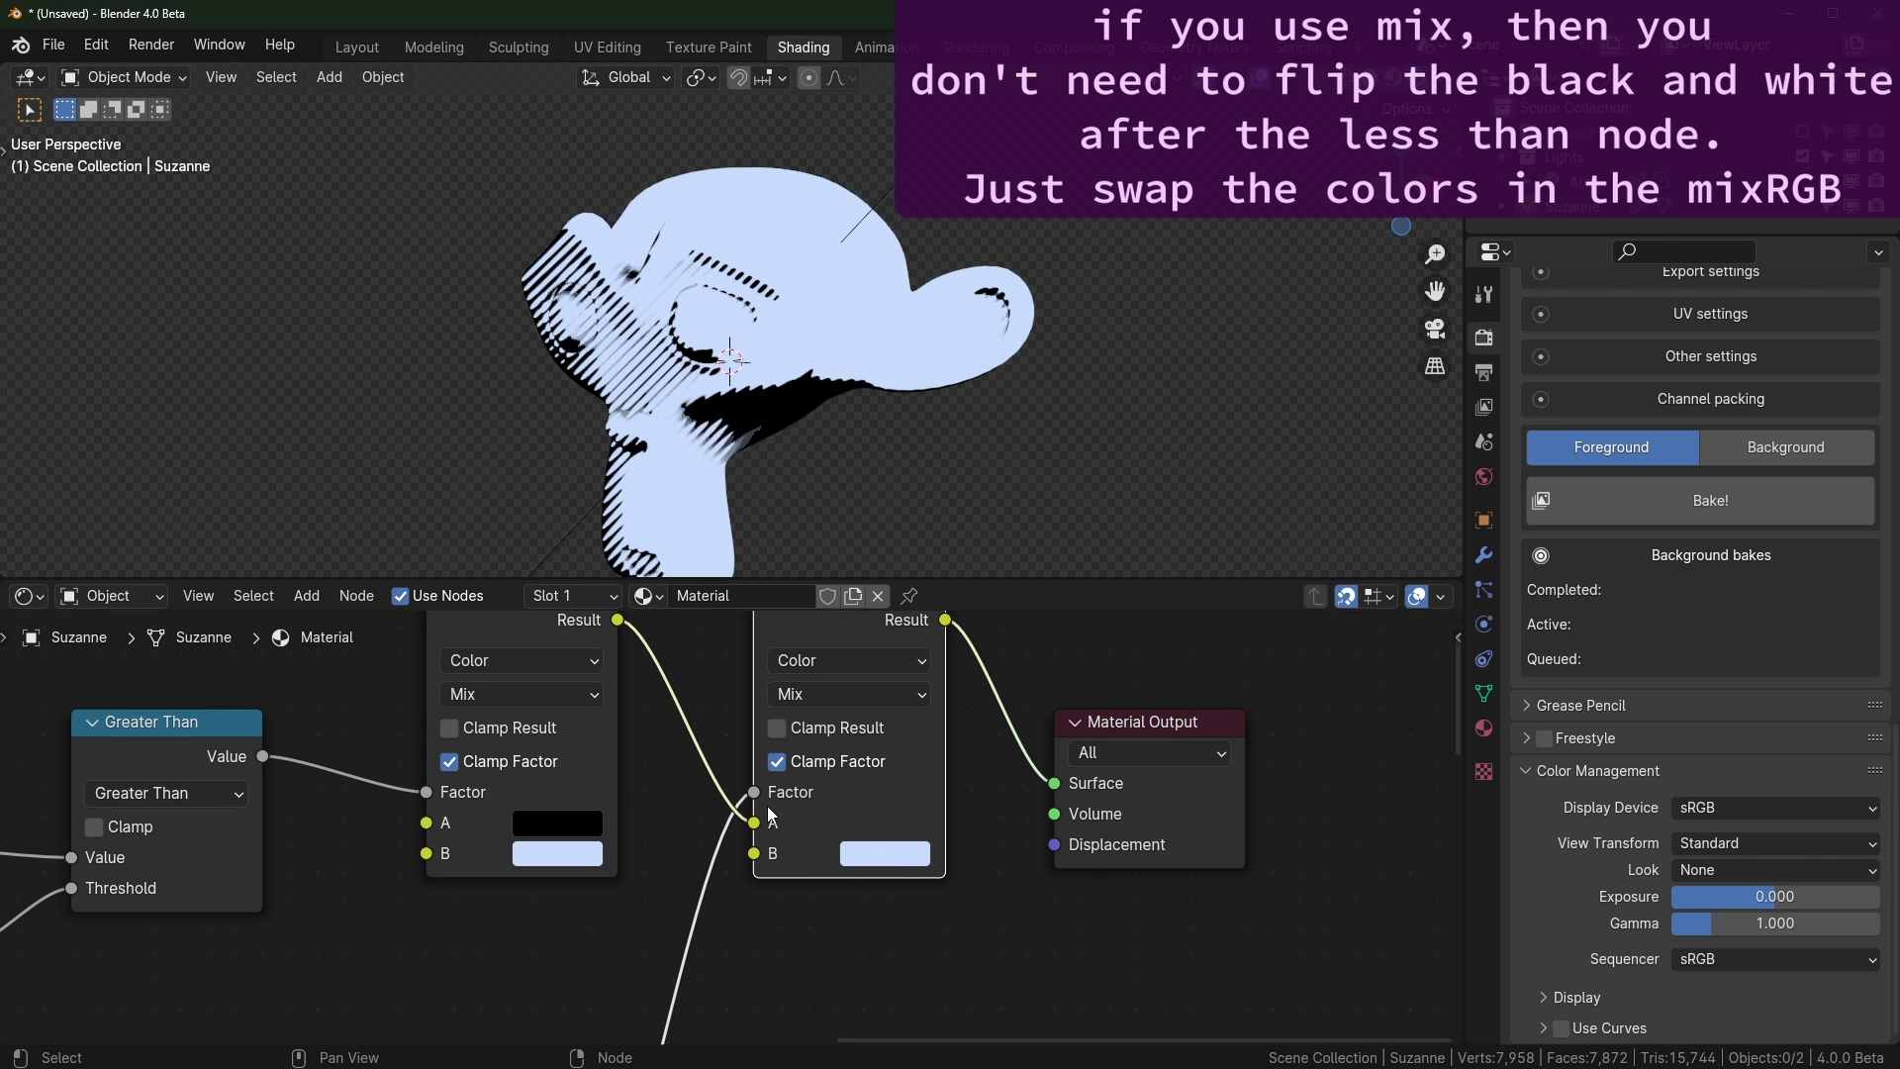
click(895, 861)
mouse_move(1017, 479)
mouse_down()
mouse_move(1013, 532)
mouse_move(994, 540)
mouse_move(986, 424)
mouse_move(1030, 437)
mouse_move(1009, 428)
mouse_move(1026, 435)
mouse_move(881, 621)
mouse_move(863, 495)
mouse_move(886, 461)
mouse_move(860, 585)
mouse_move(874, 611)
mouse_up()
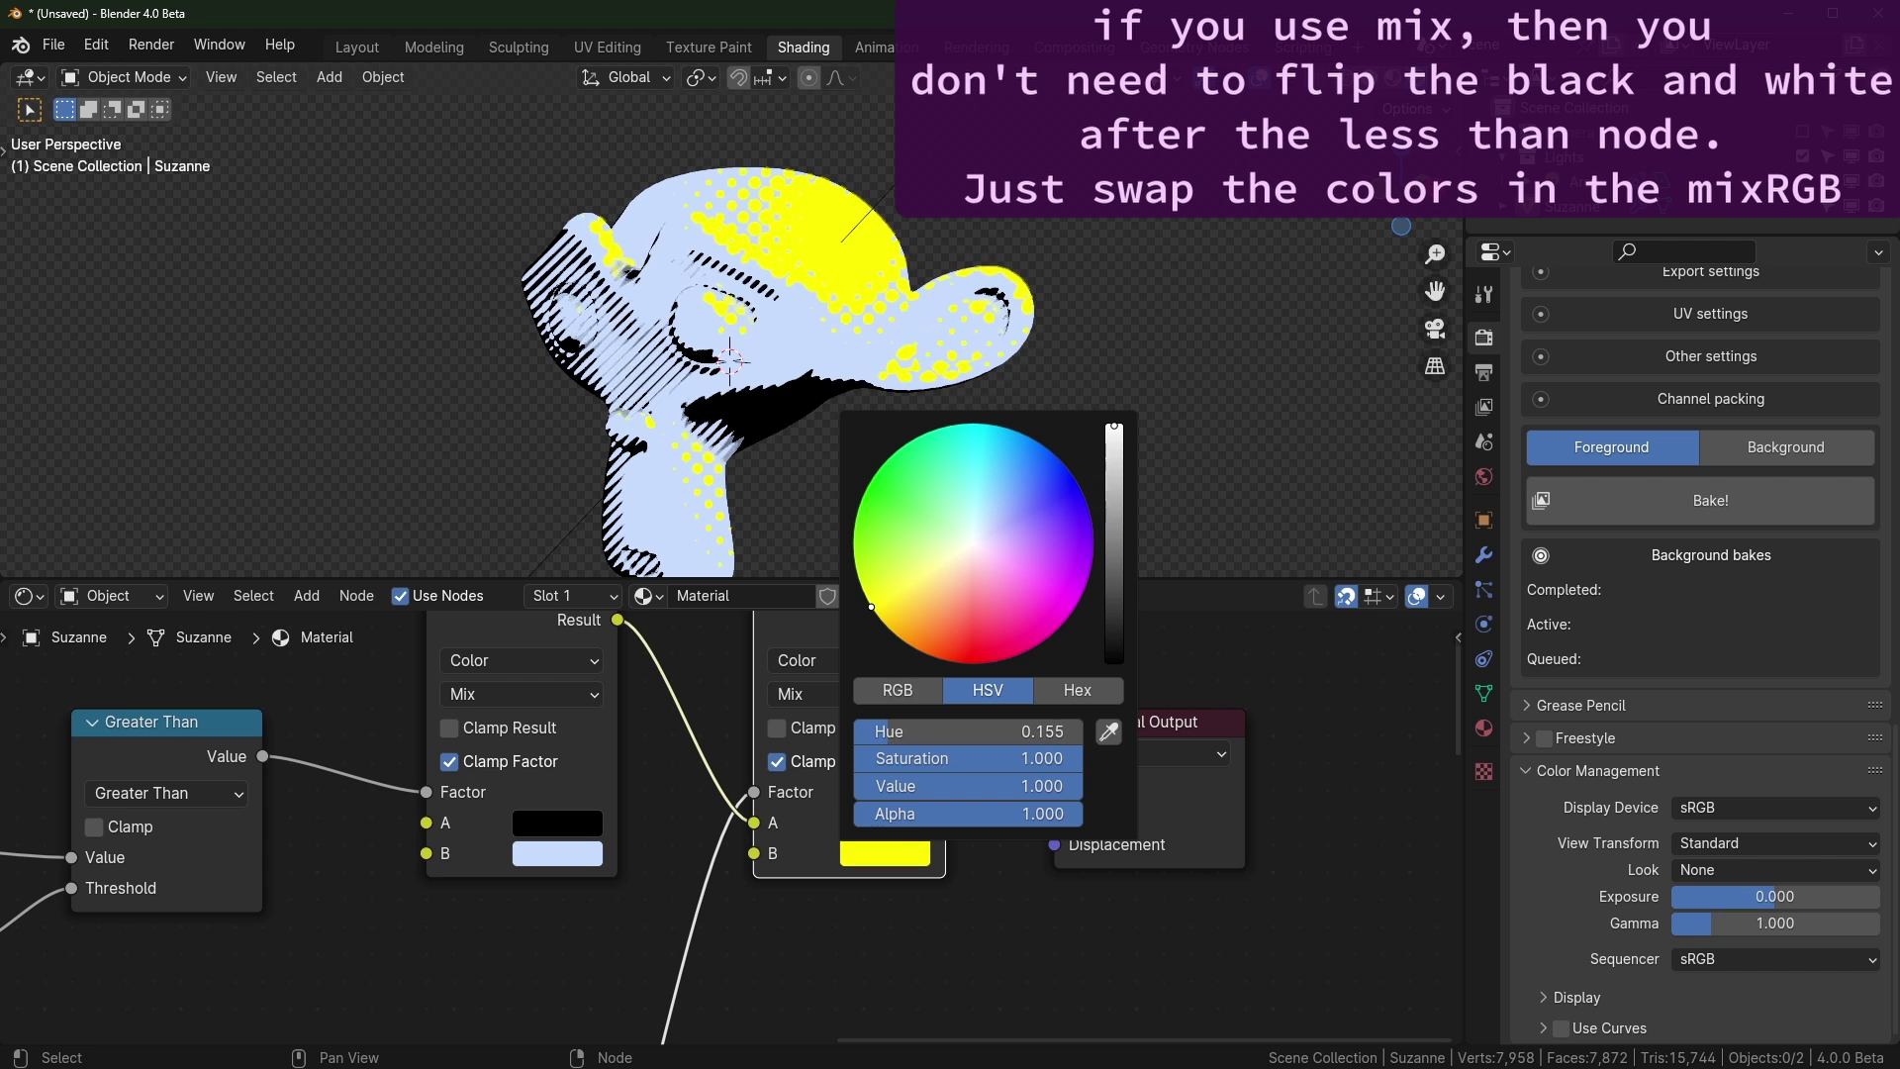
click(876, 853)
drag(1047, 758, 876, 758)
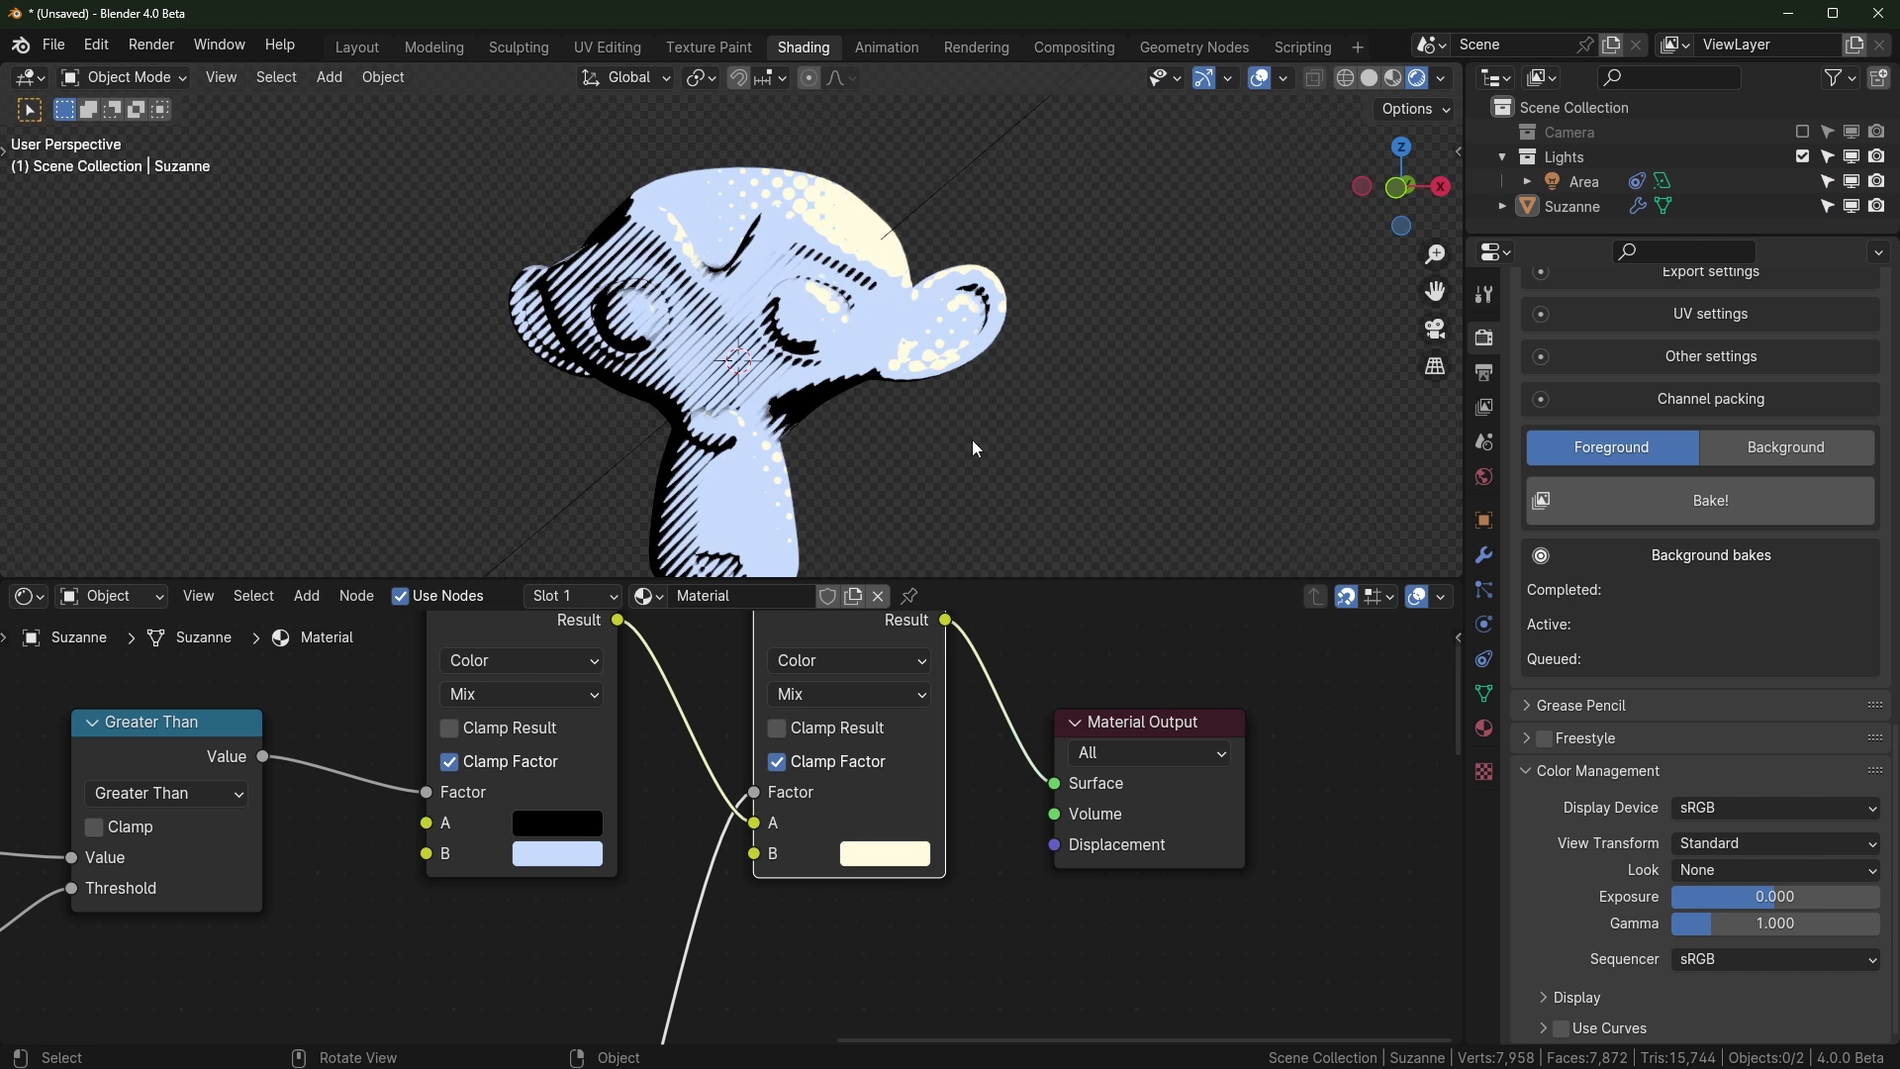
middle_drag(972, 439, 946, 433)
Examine the whole material node tree with the node editor maximized, including the wave hatching and Voronoi dot branches
scroll(693, 936, down, 8)
middle_drag(690, 935, 751, 907)
scroll(751, 909, up, 3)
key(ctrl+space)
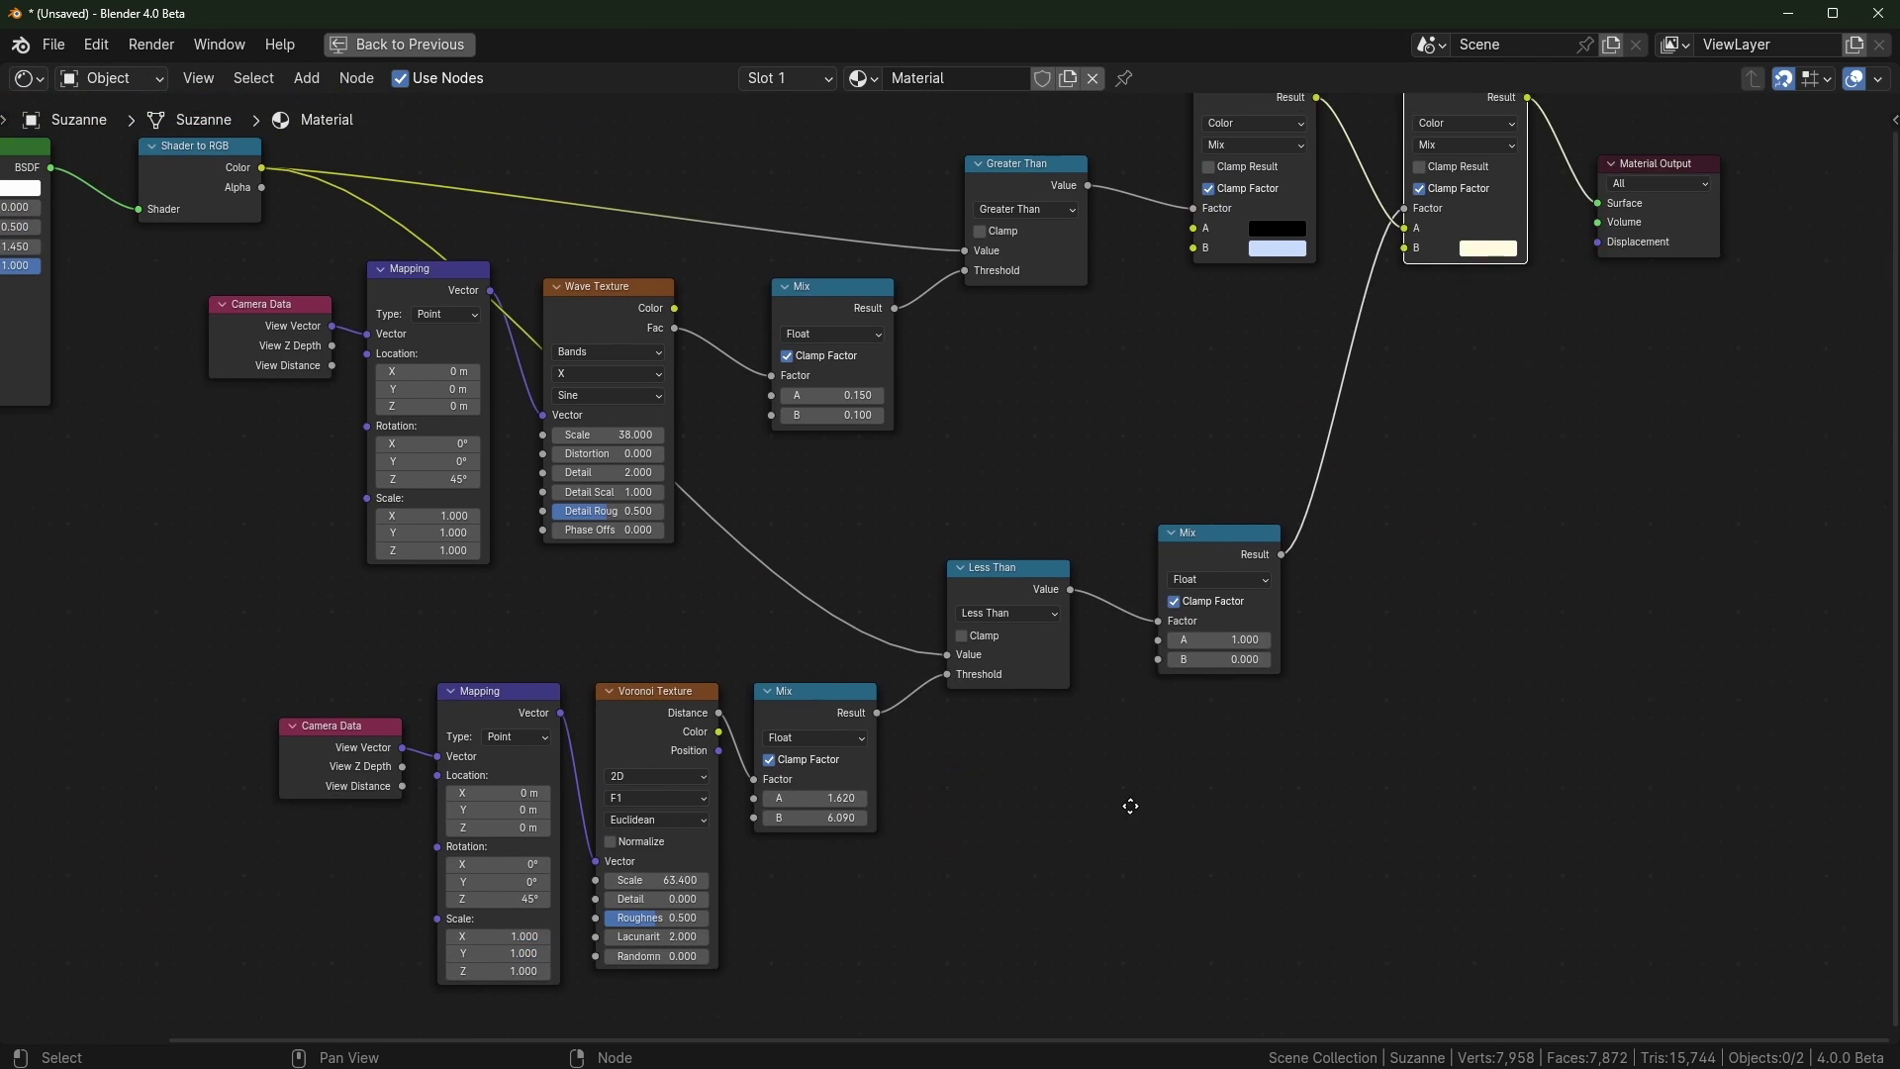
scroll(1109, 732, down, 1)
middle_drag(1115, 680, 1287, 731)
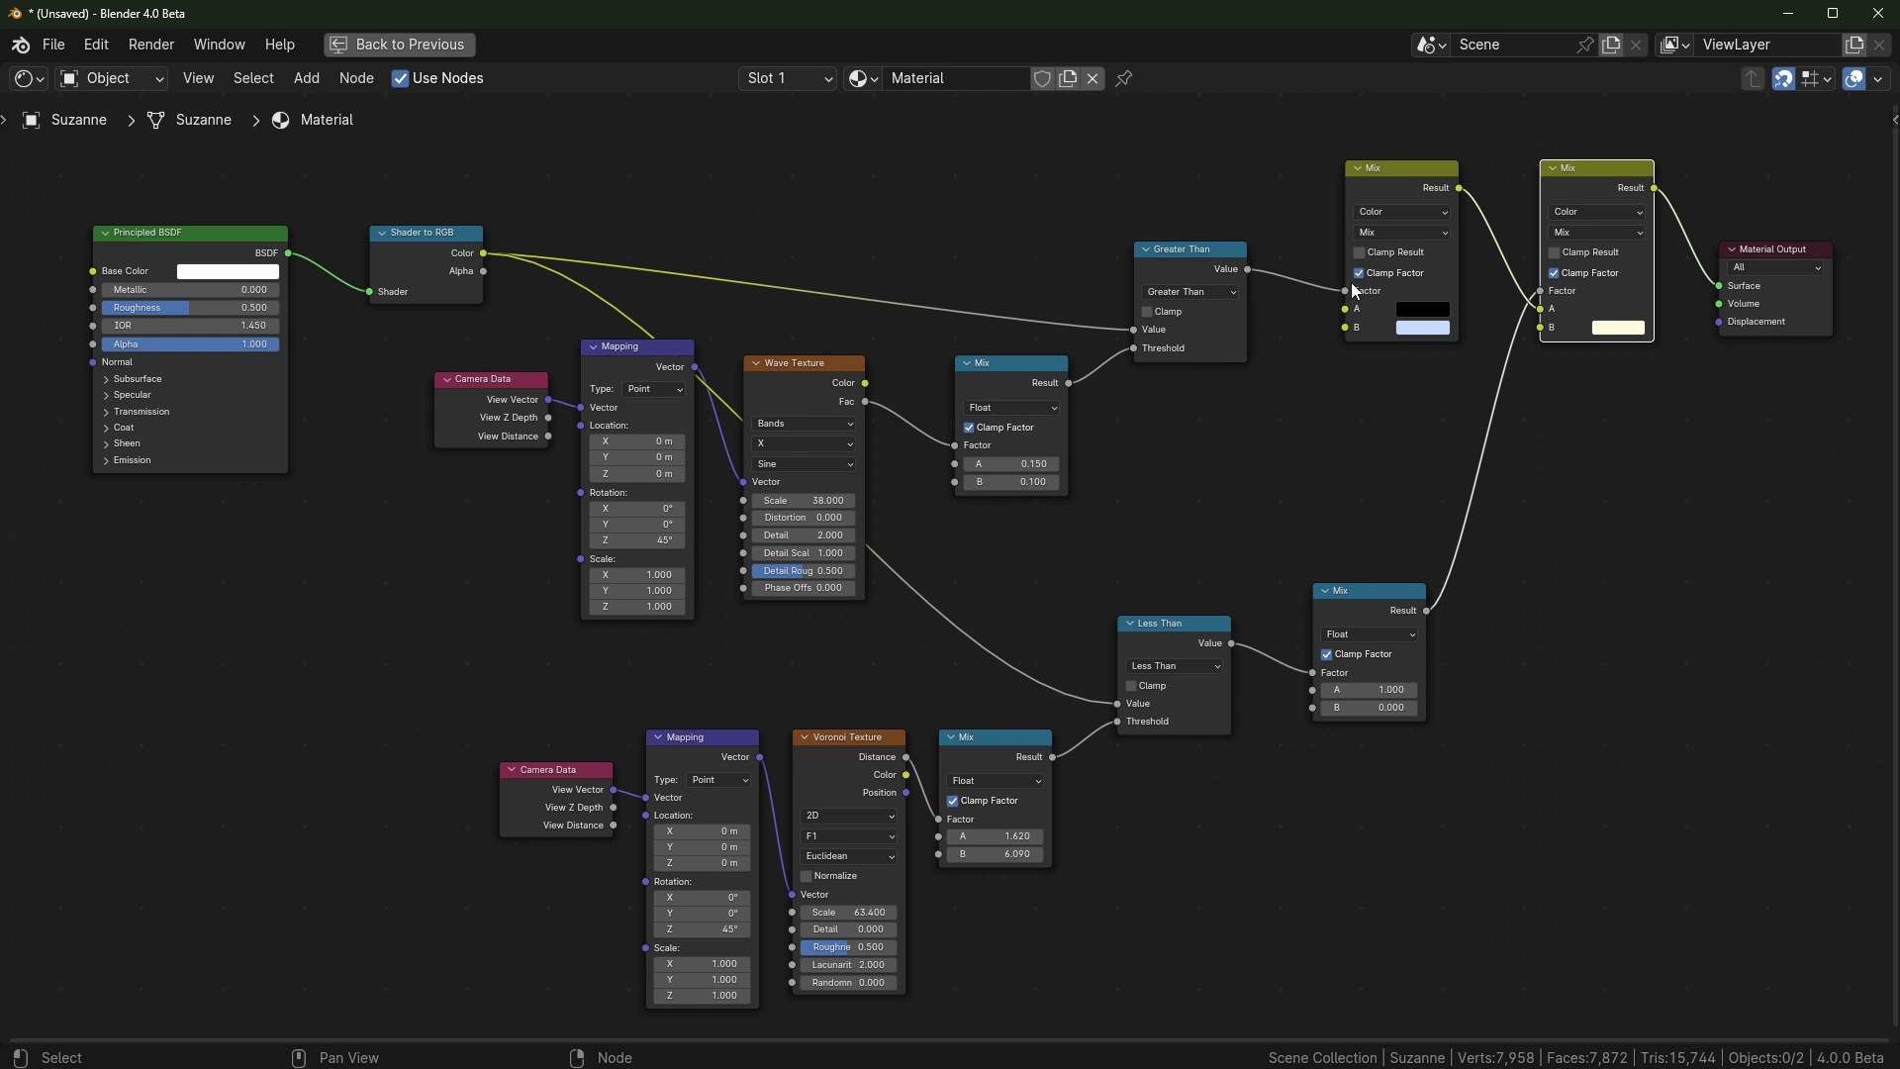
key(ctrl+space)
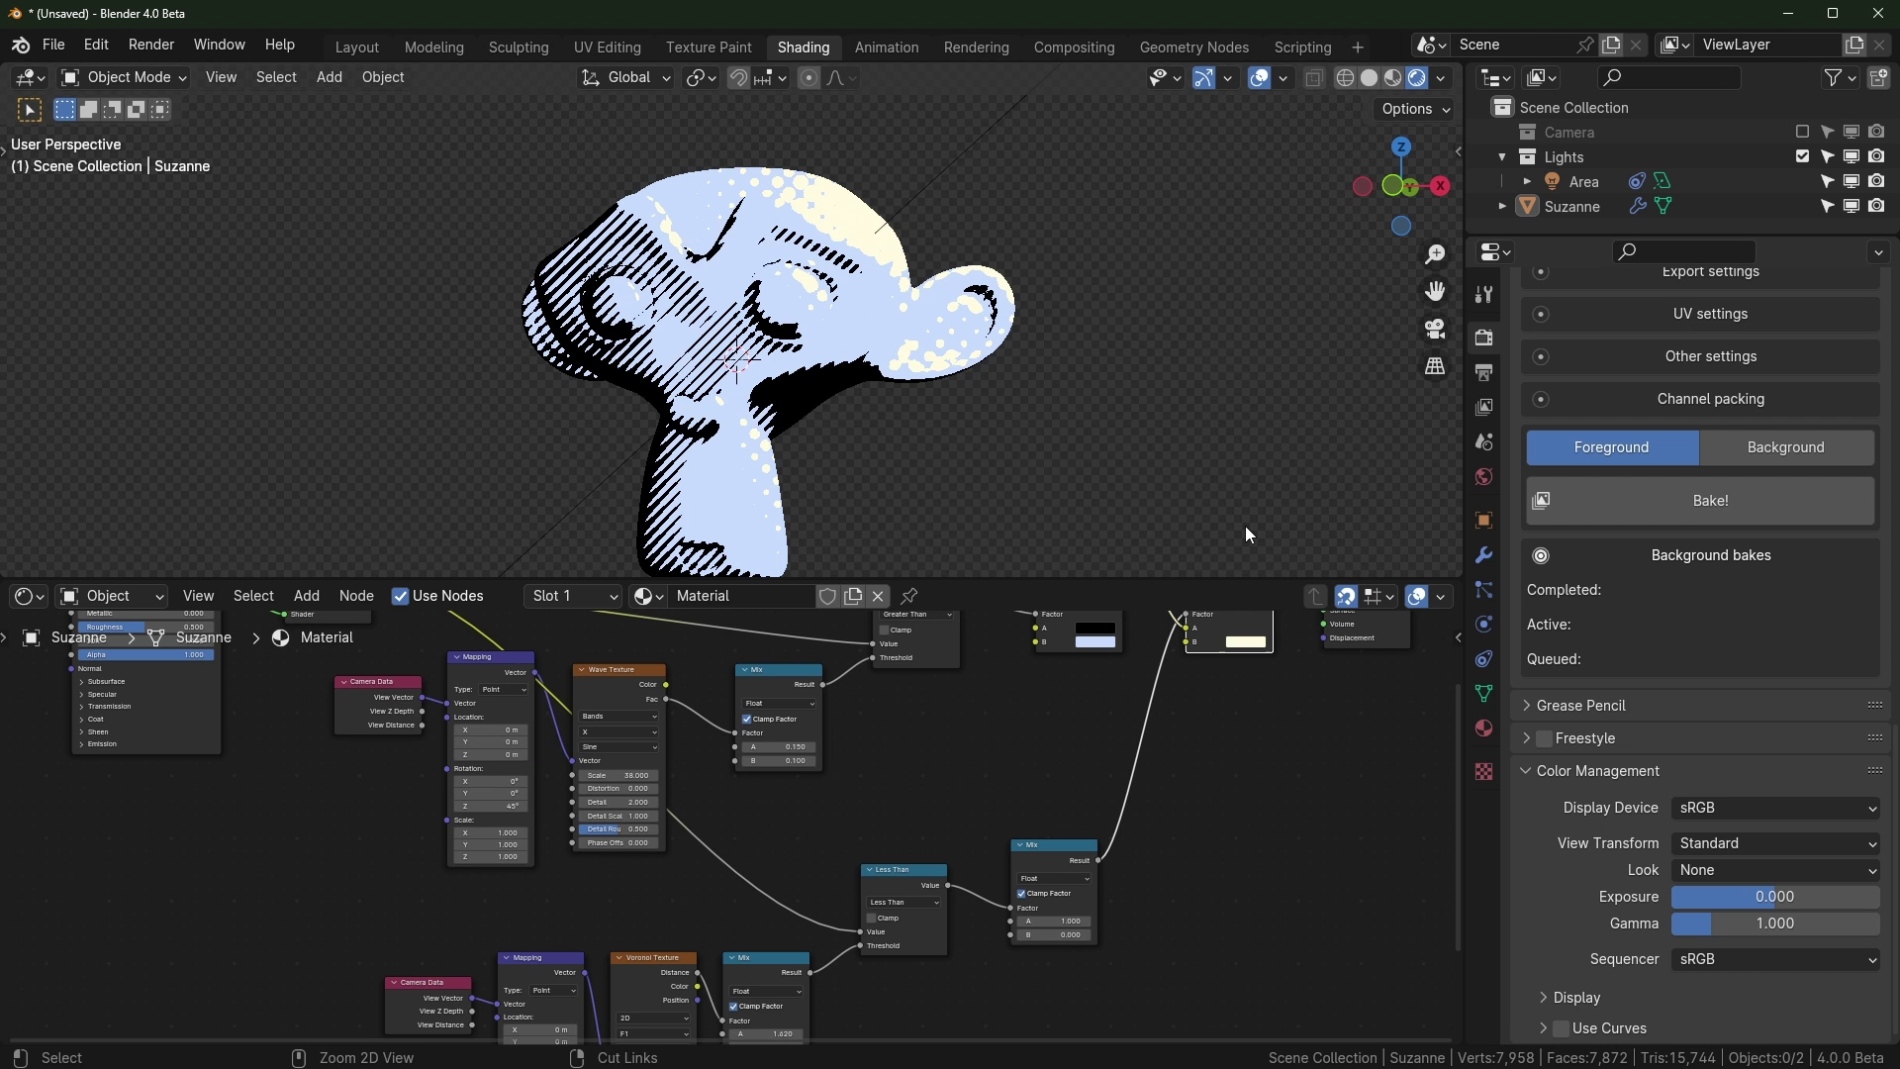
Compare the Greater Than node's black-and-white hatching with the first Mix Color node's tinted result by previewing each one
scroll(852, 816, up, 3)
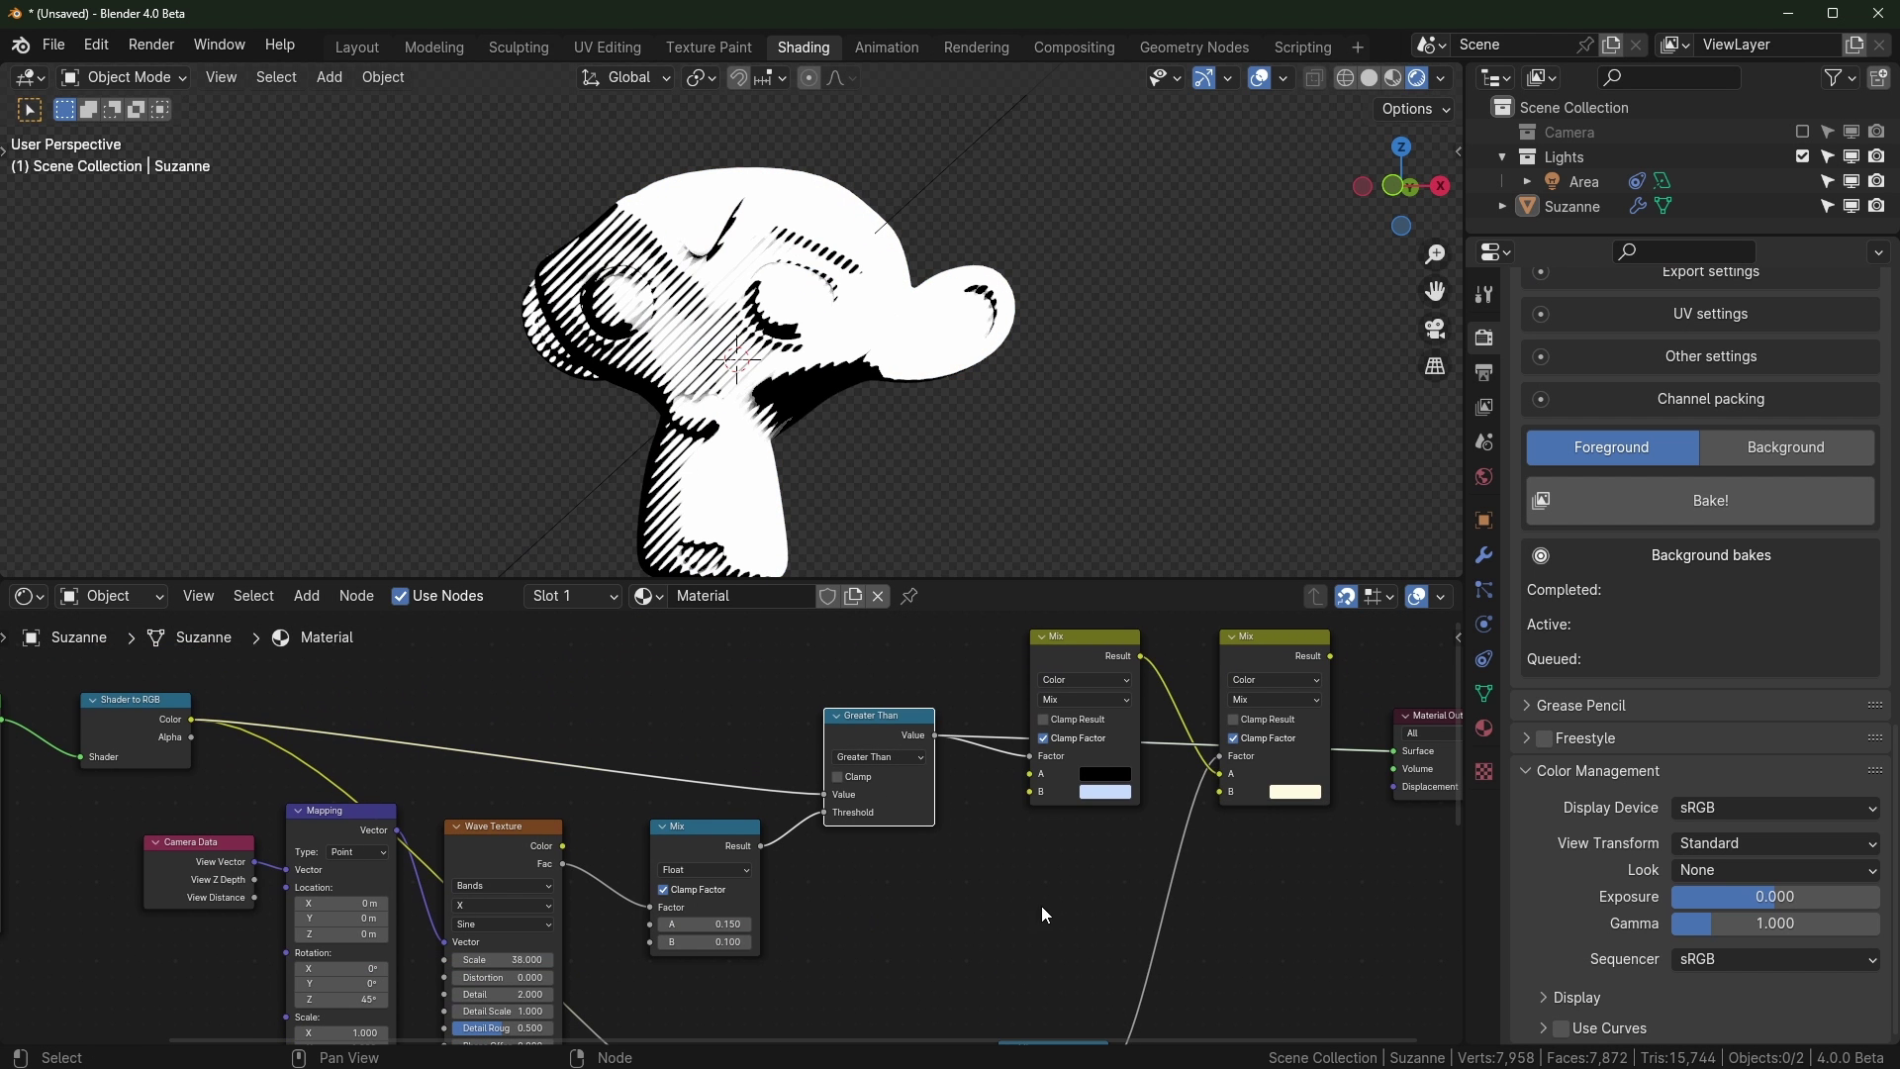
scroll(1041, 906, up, 3)
middle_drag(881, 956, 879, 962)
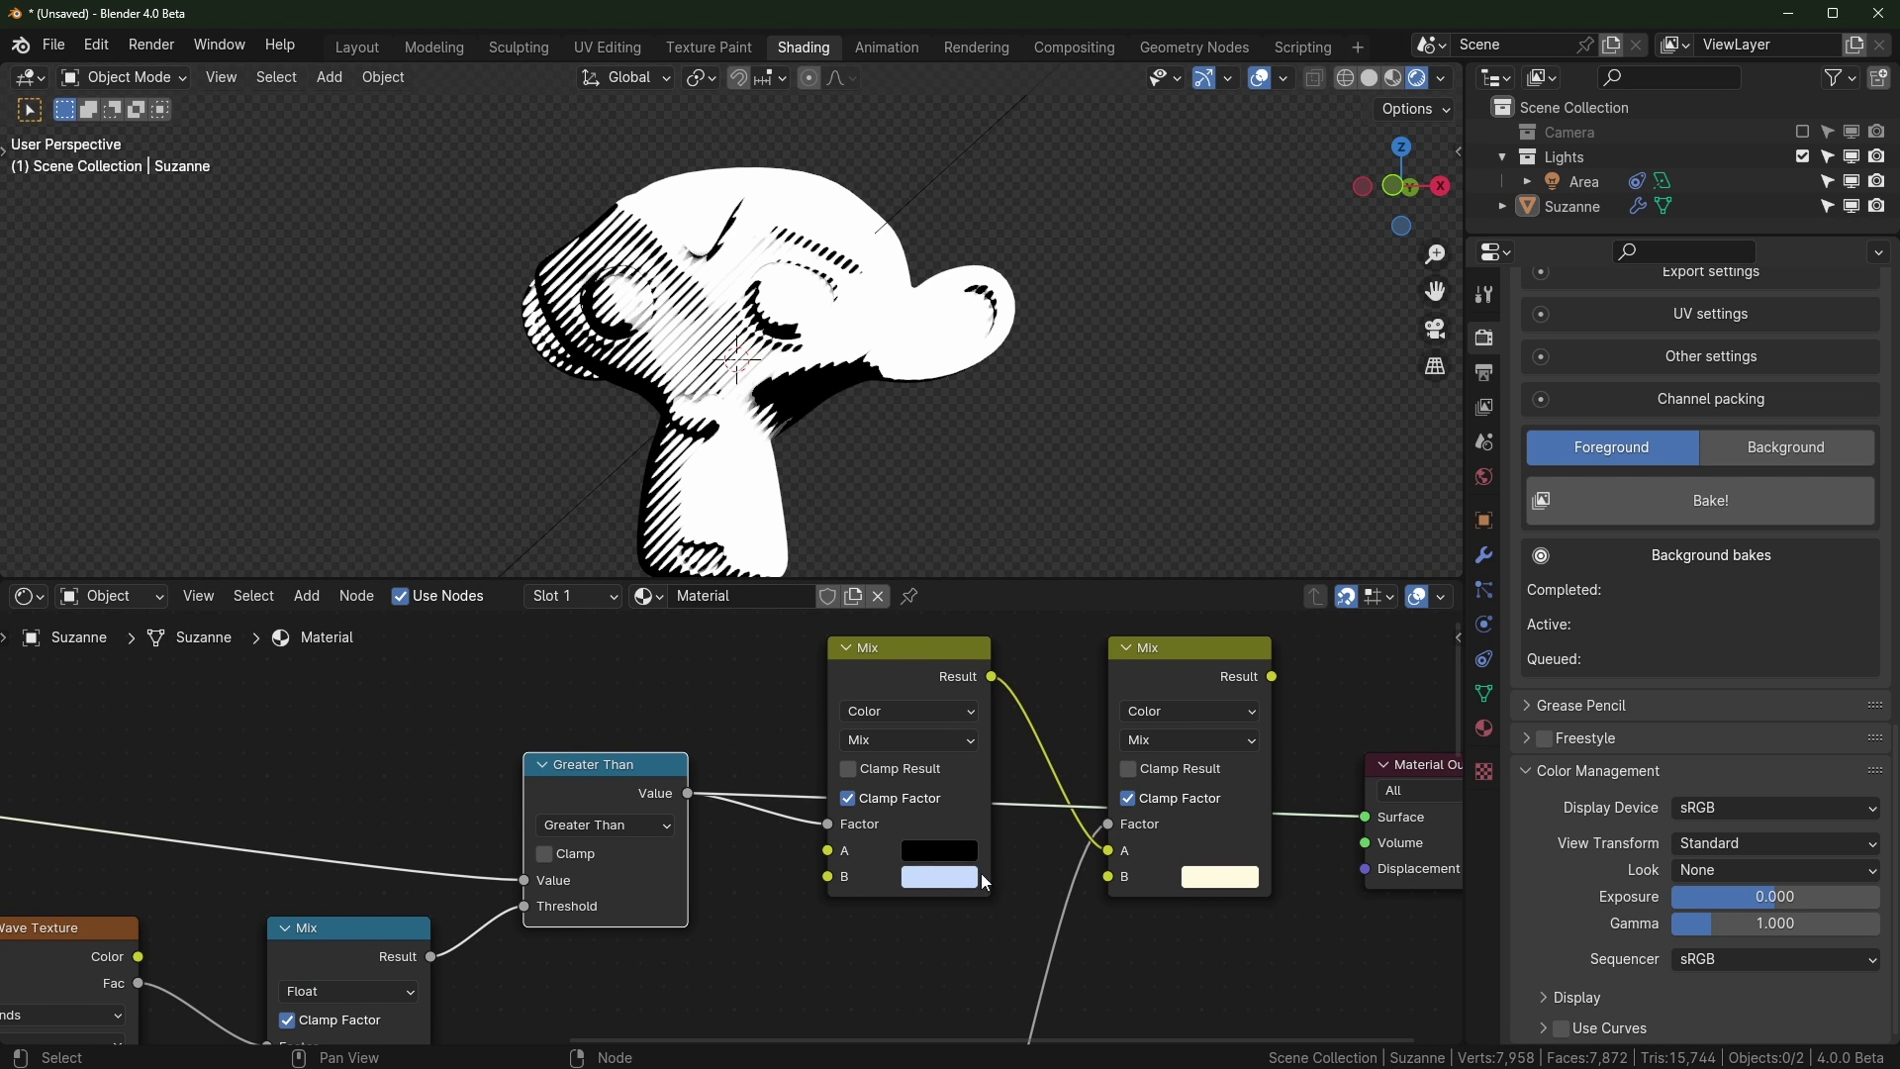
ctrl+shift+click(929, 669)
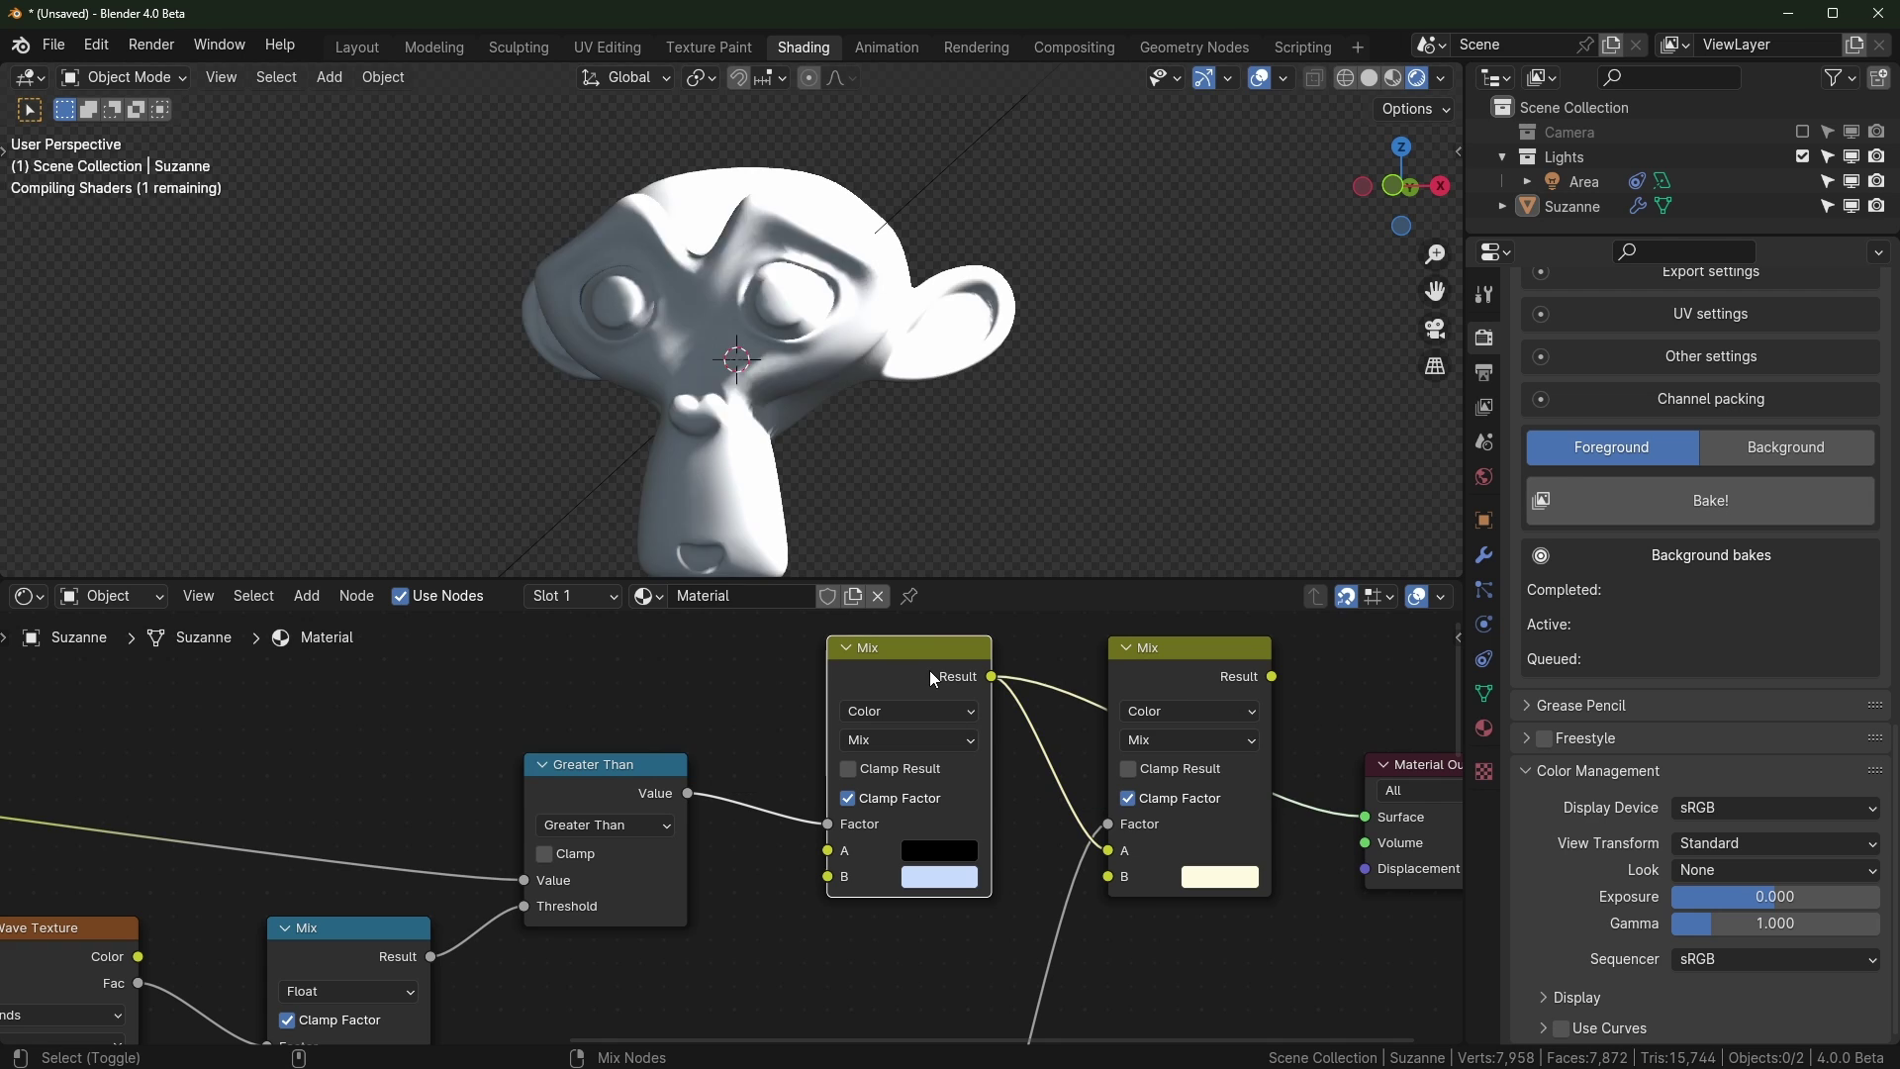
ctrl+shift+click(609, 791)
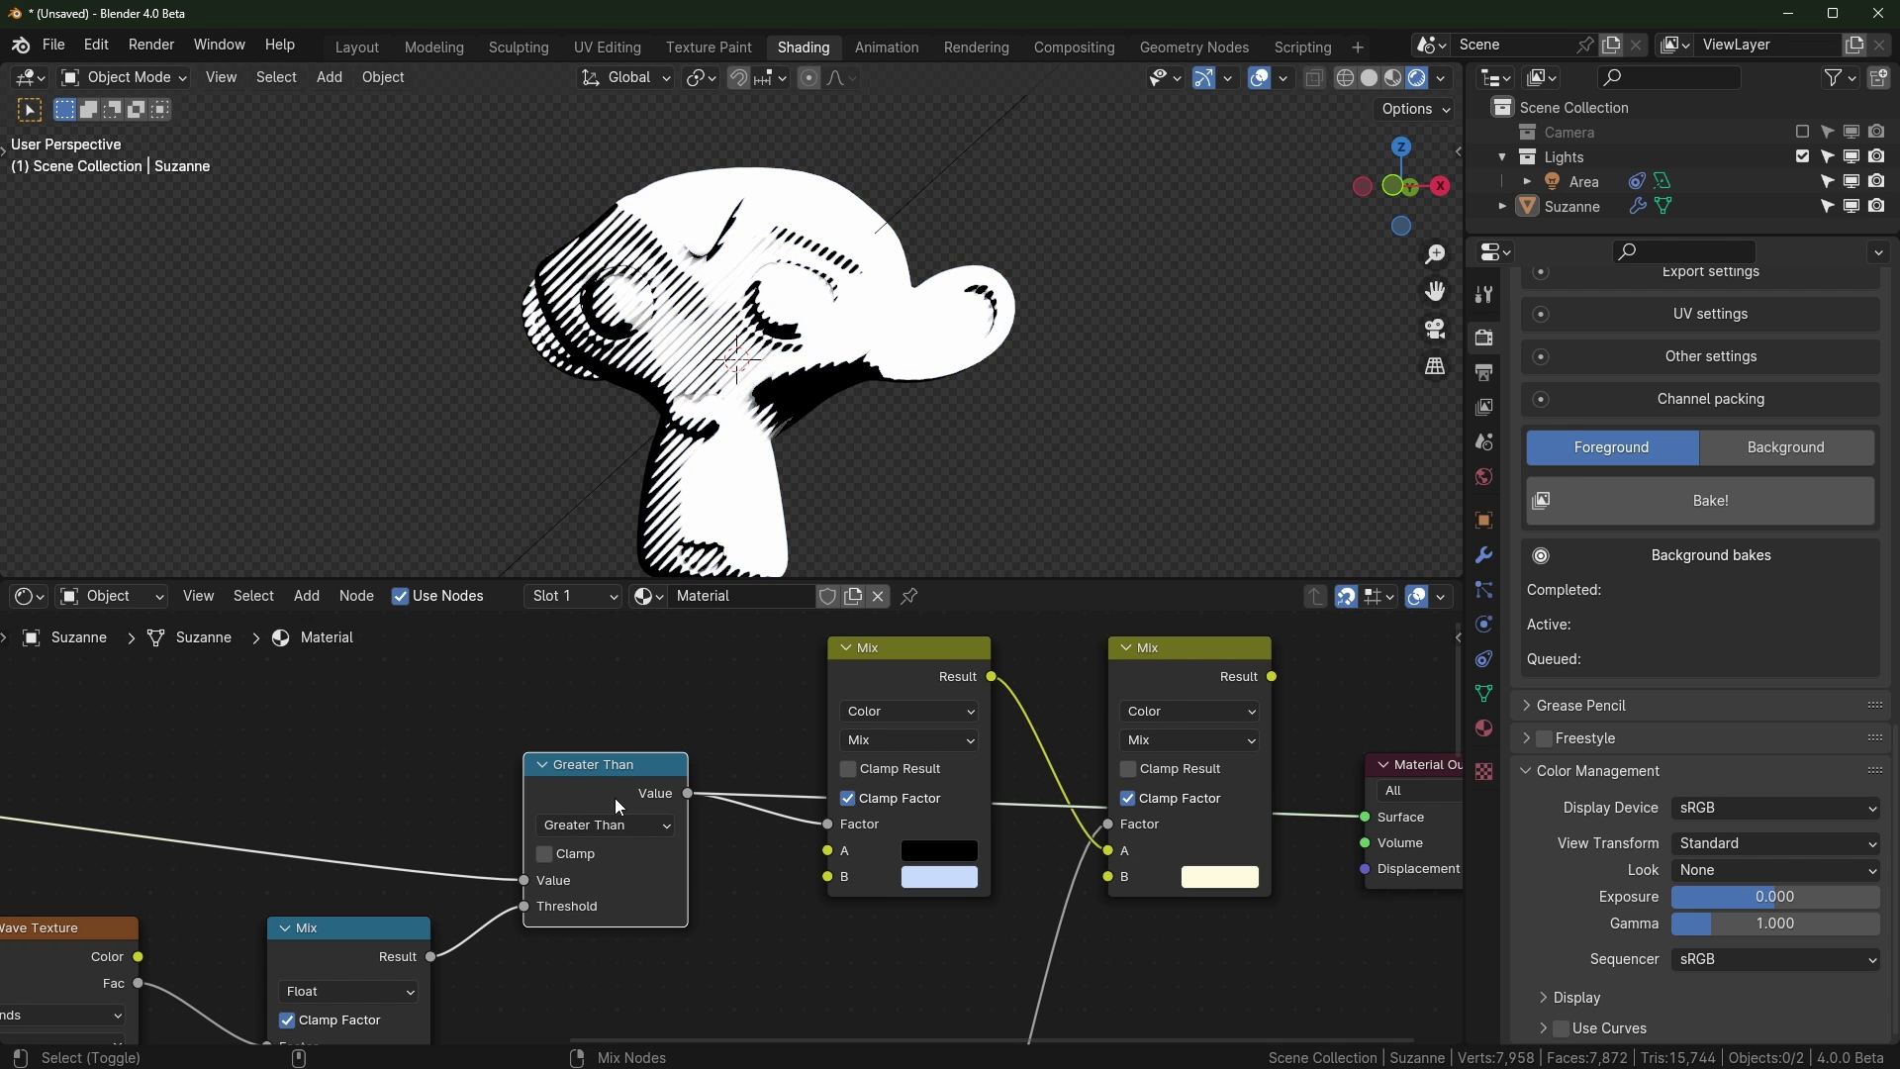
ctrl+shift+click(894, 665)
Preview the float Mix node after Less Than as the dot mask, and return the material output to the second Mix Color node
middle_drag(1044, 920, 954, 892)
scroll(956, 892, down, 5)
middle_drag(930, 980, 885, 819)
middle_drag(858, 898, 882, 826)
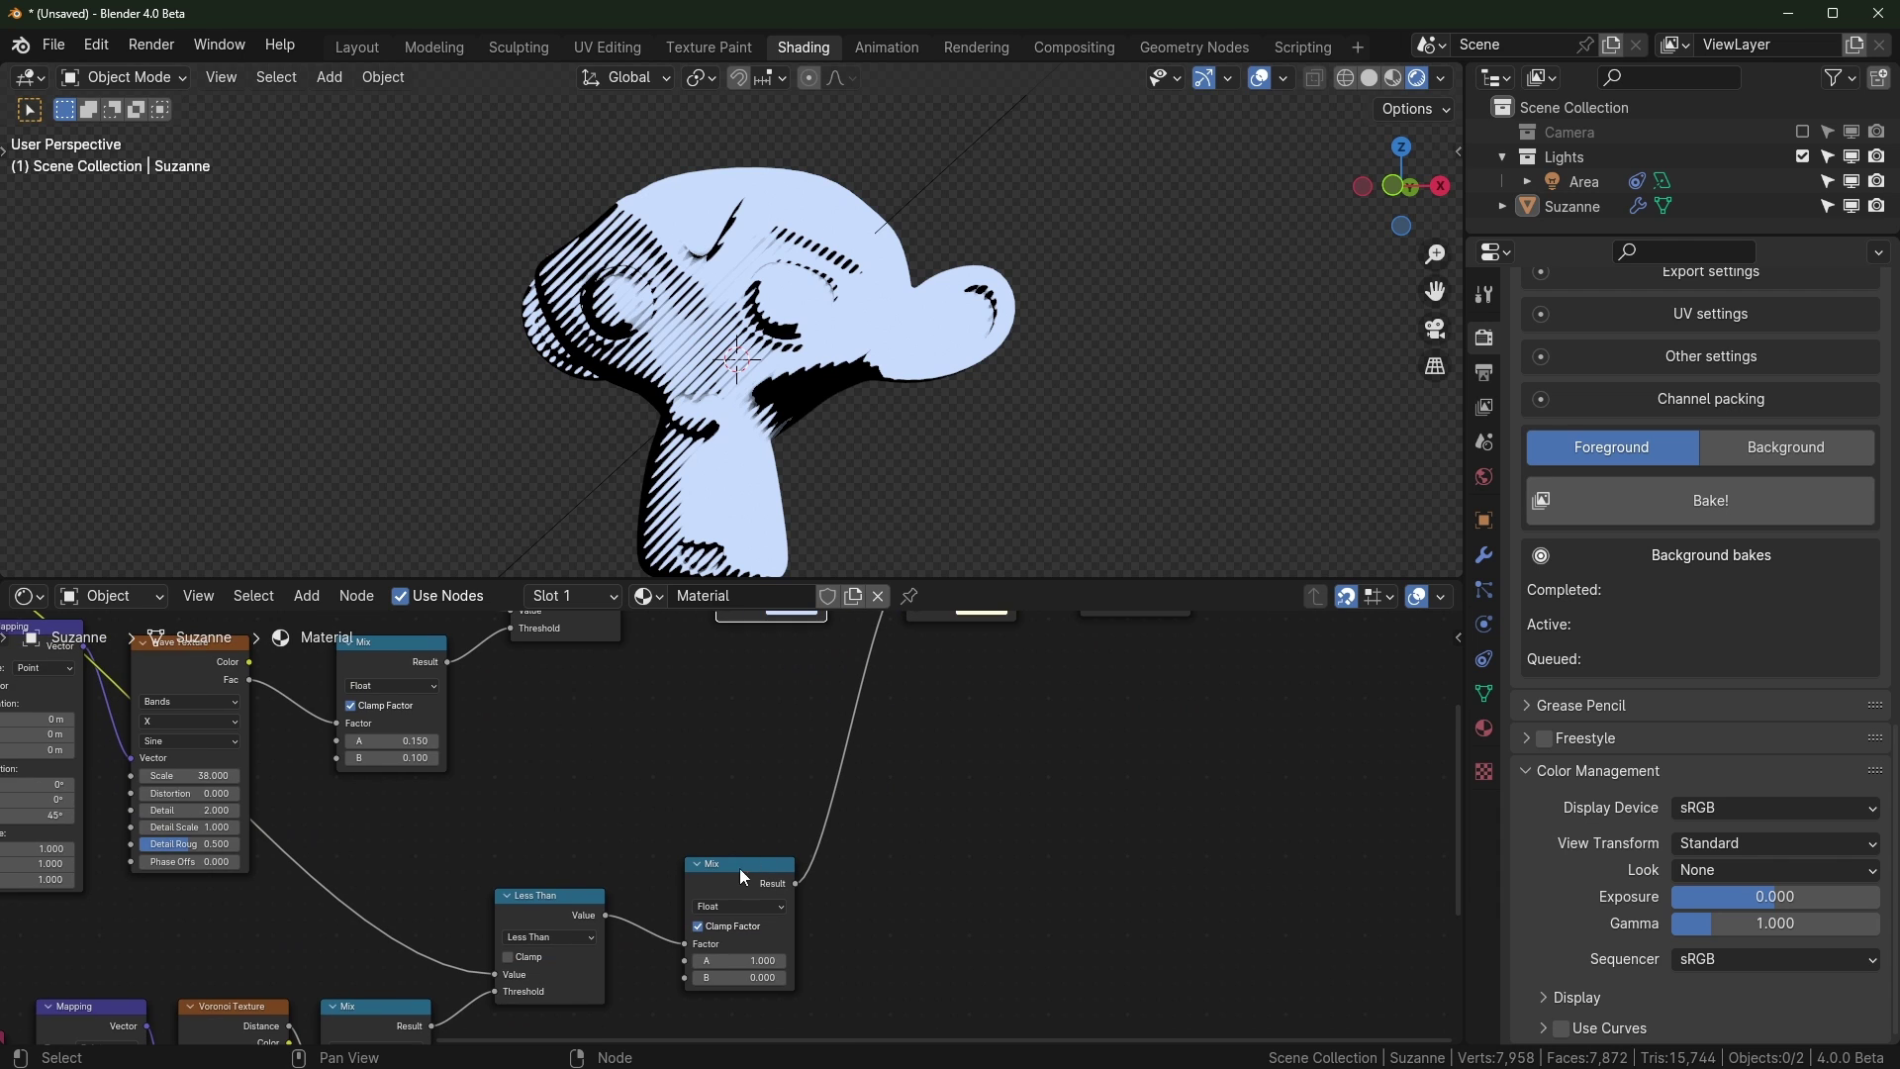
ctrl+shift+click(756, 875)
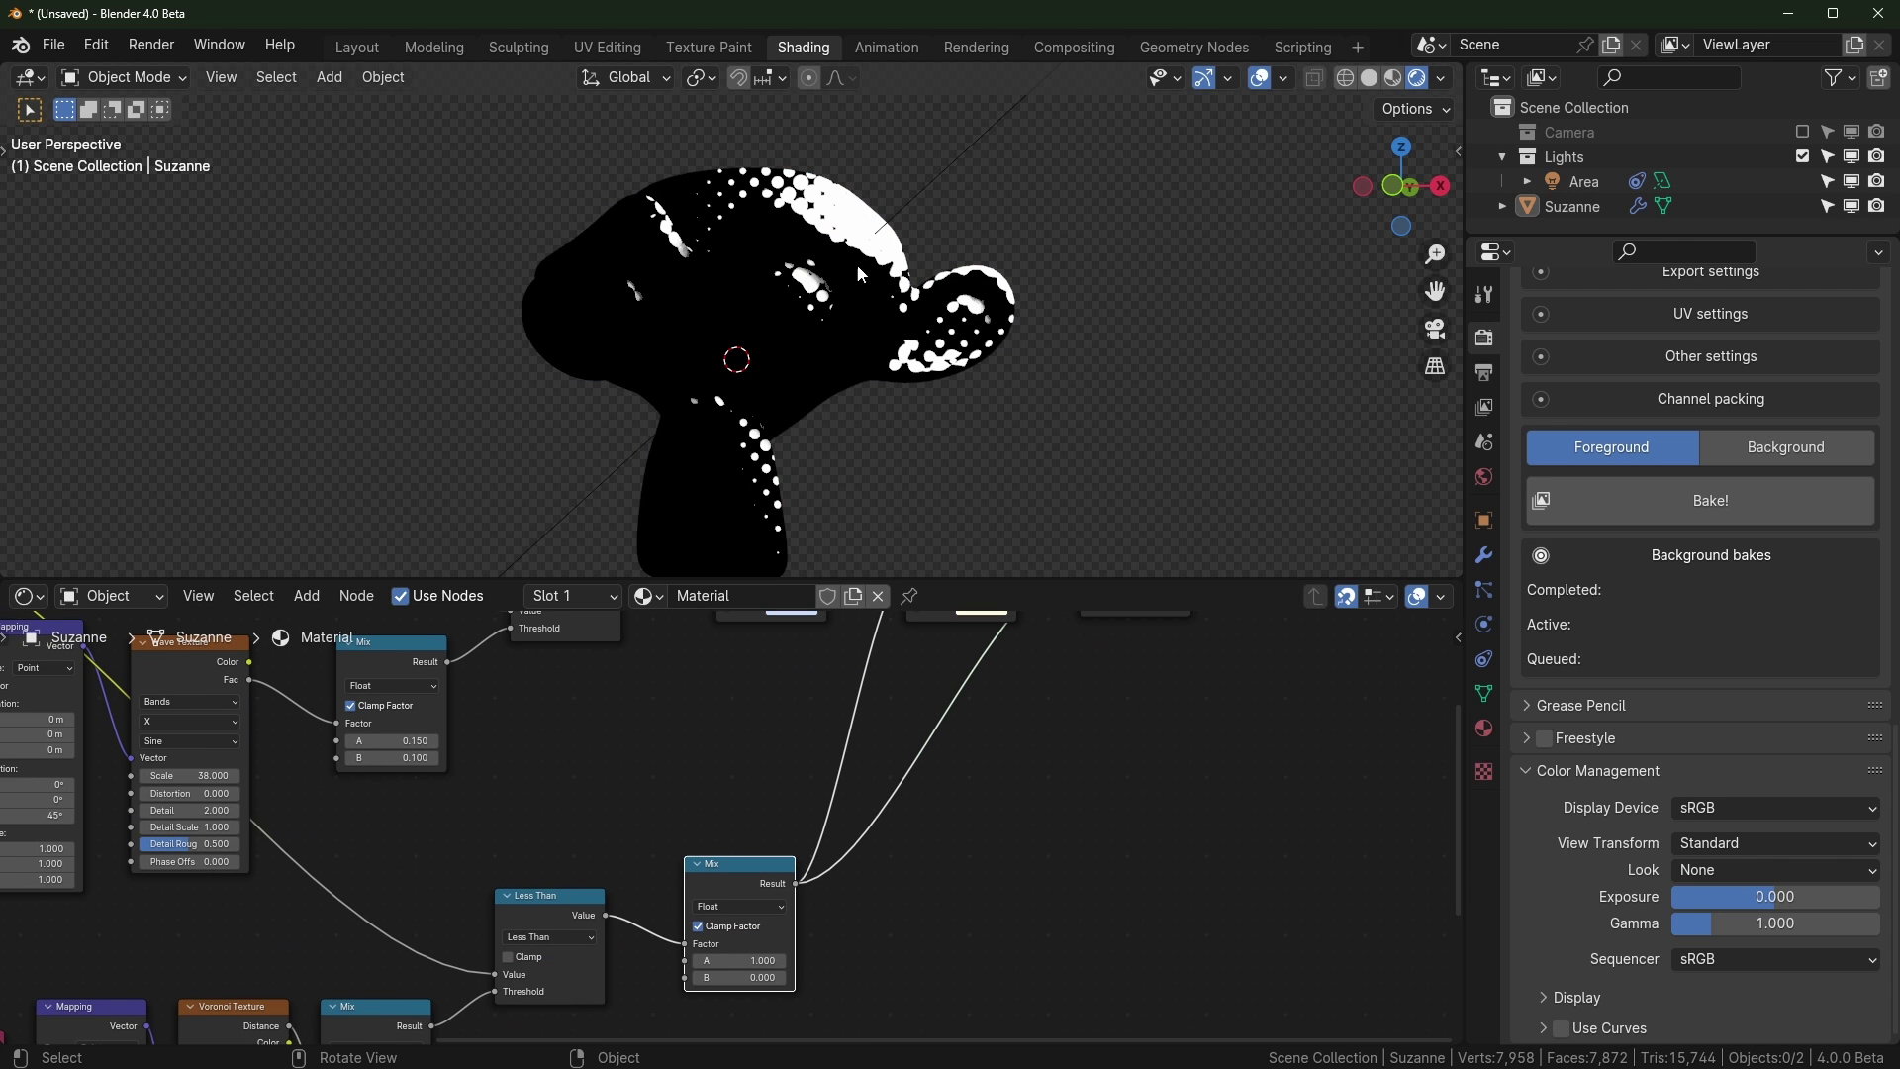
middle_drag(1019, 638, 903, 845)
scroll(928, 794, up, 1)
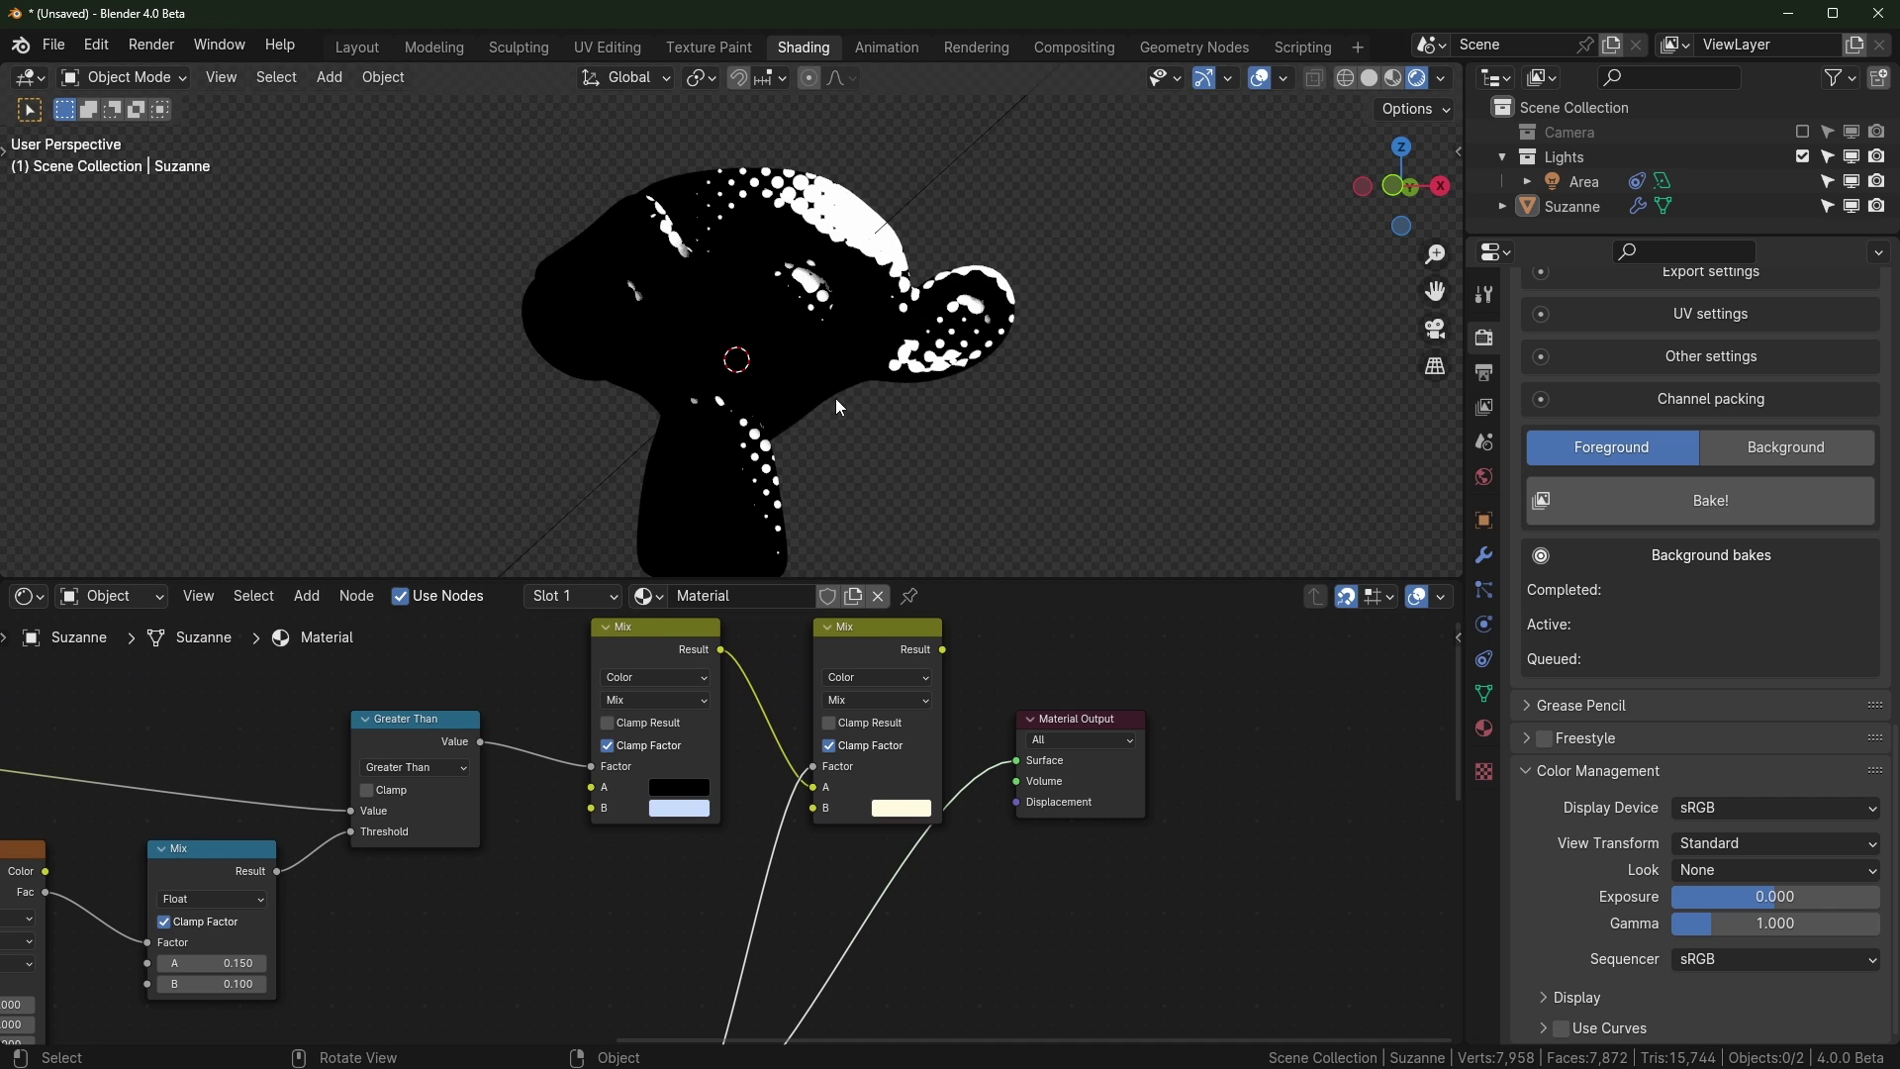
ctrl+shift+click(855, 653)
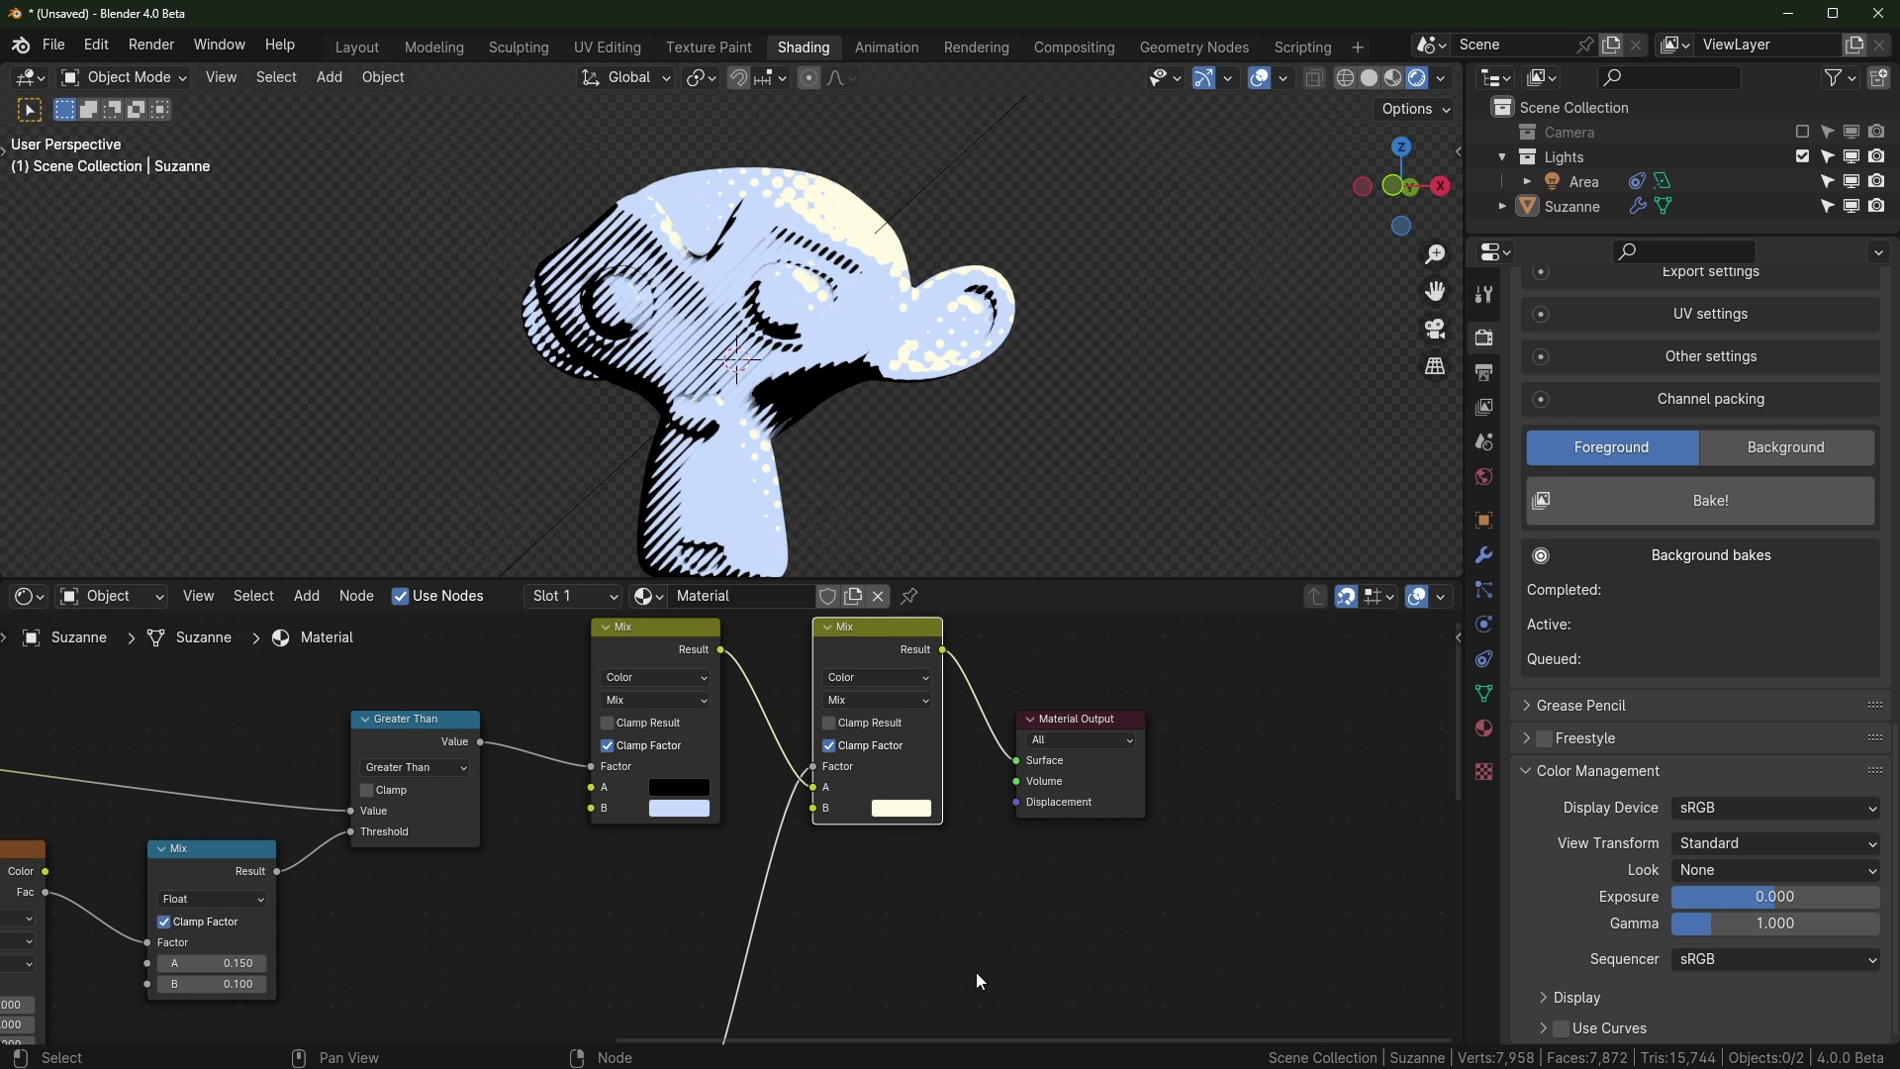
Examine the shading chain from Principled BSDF and Shader to RGB through Greater Than to the Mix Color nodes
middle_drag(802, 901, 938, 980)
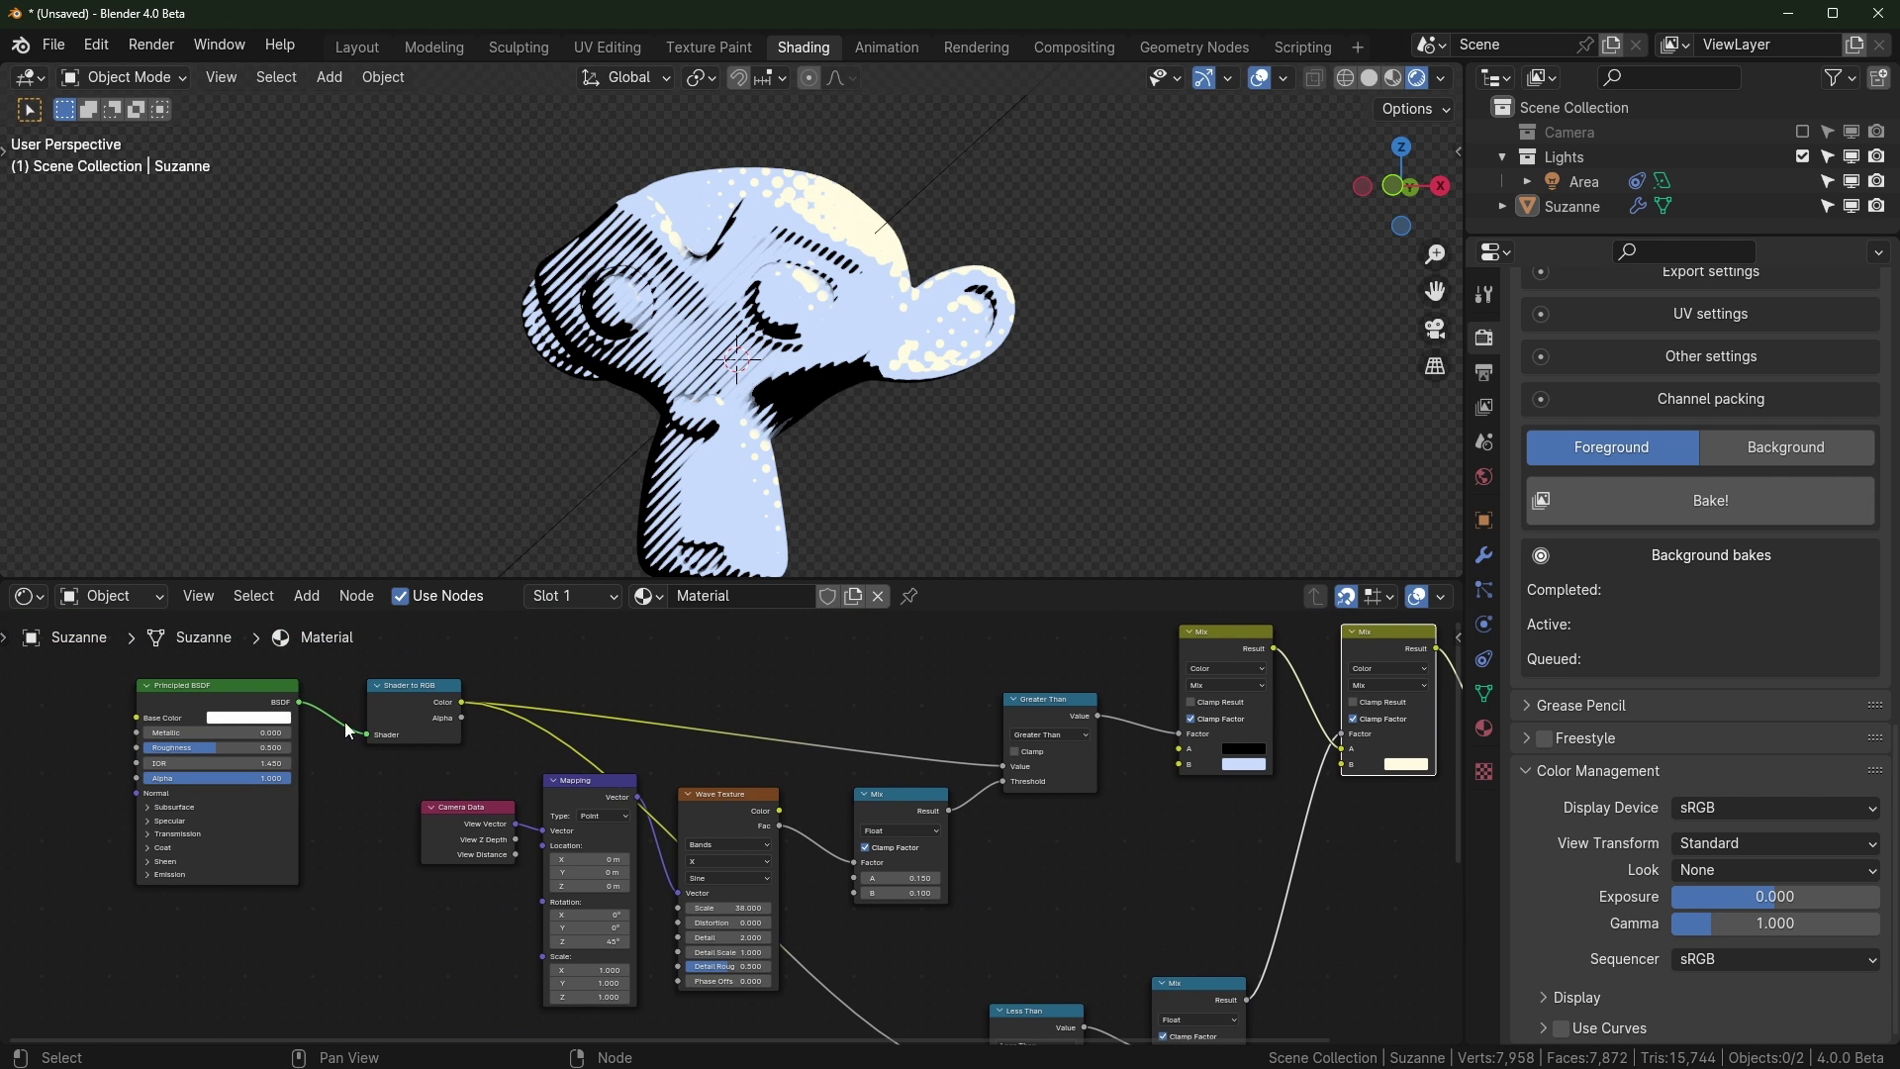
middle_drag(819, 788, 704, 823)
scroll(310, 849, up, 4)
middle_drag(313, 849, 591, 898)
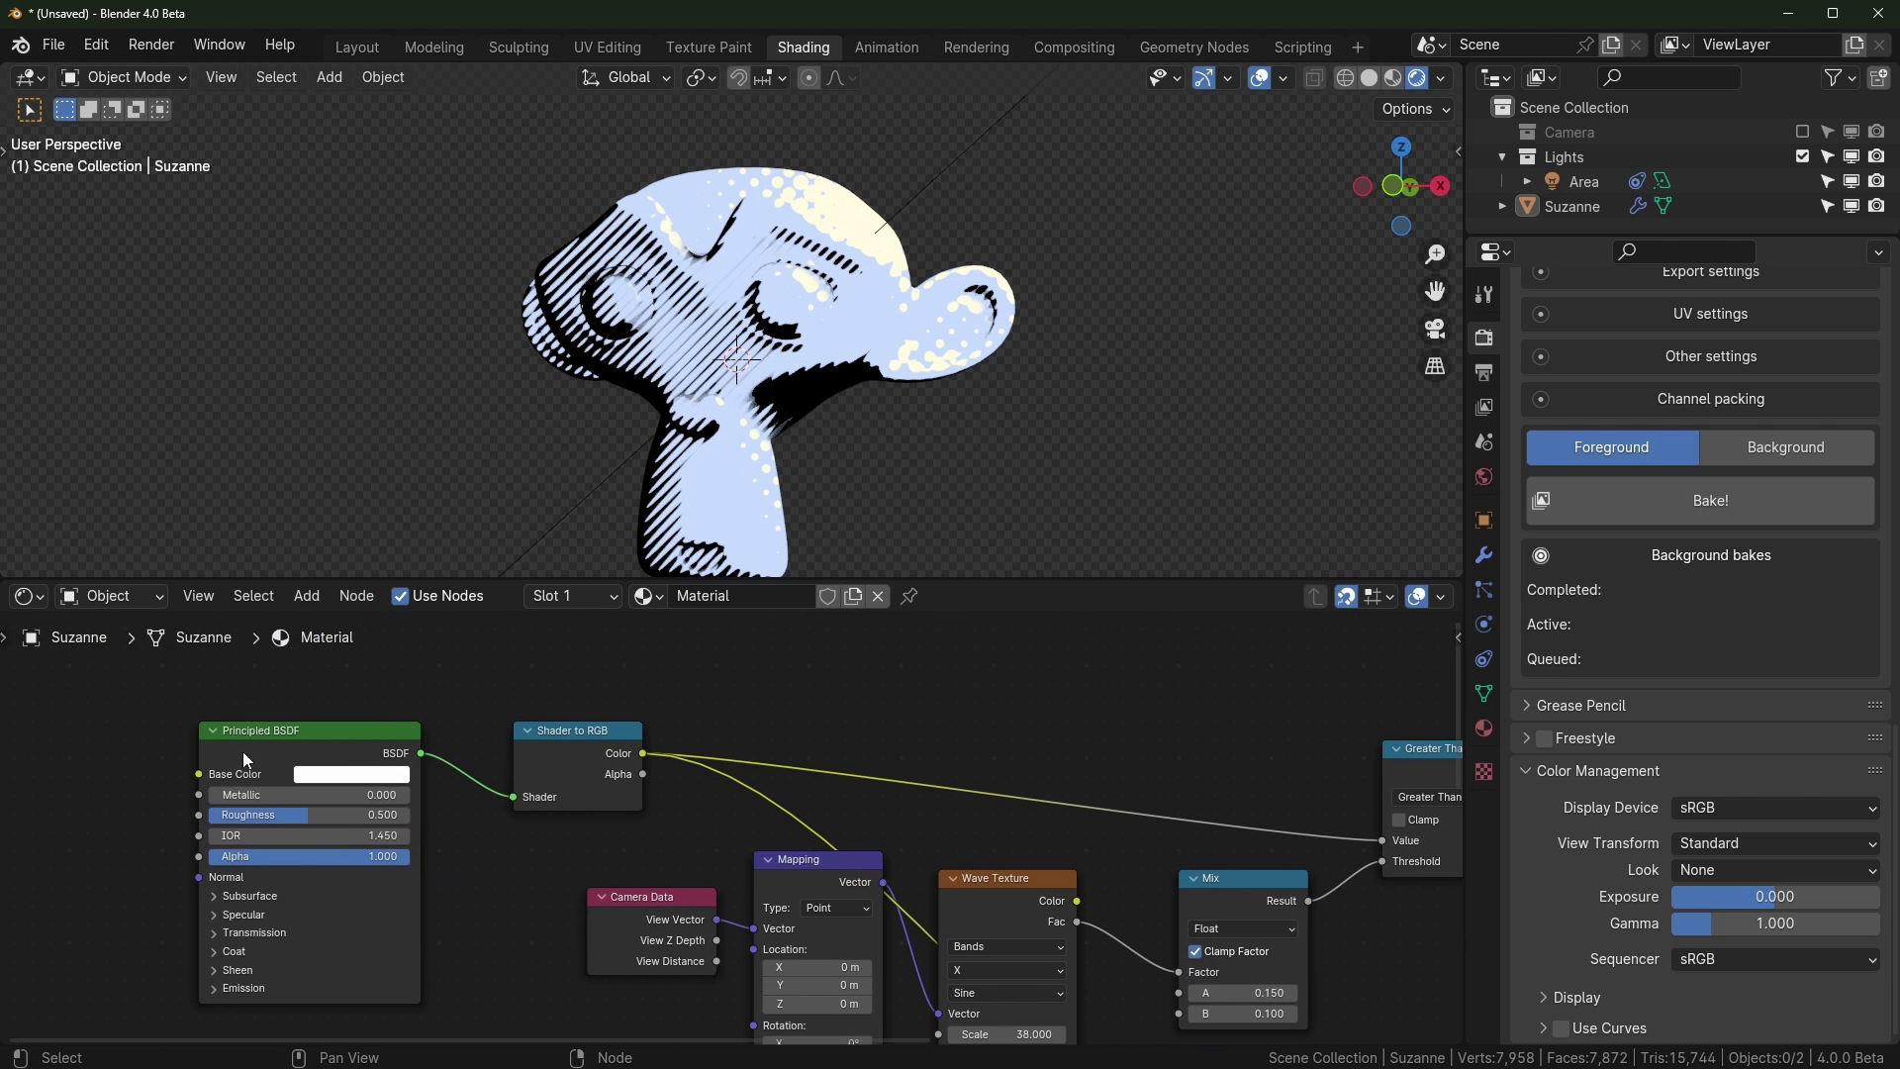
middle_drag(1196, 762, 572, 782)
scroll(702, 871, down, 1)
middle_drag(701, 890, 925, 859)
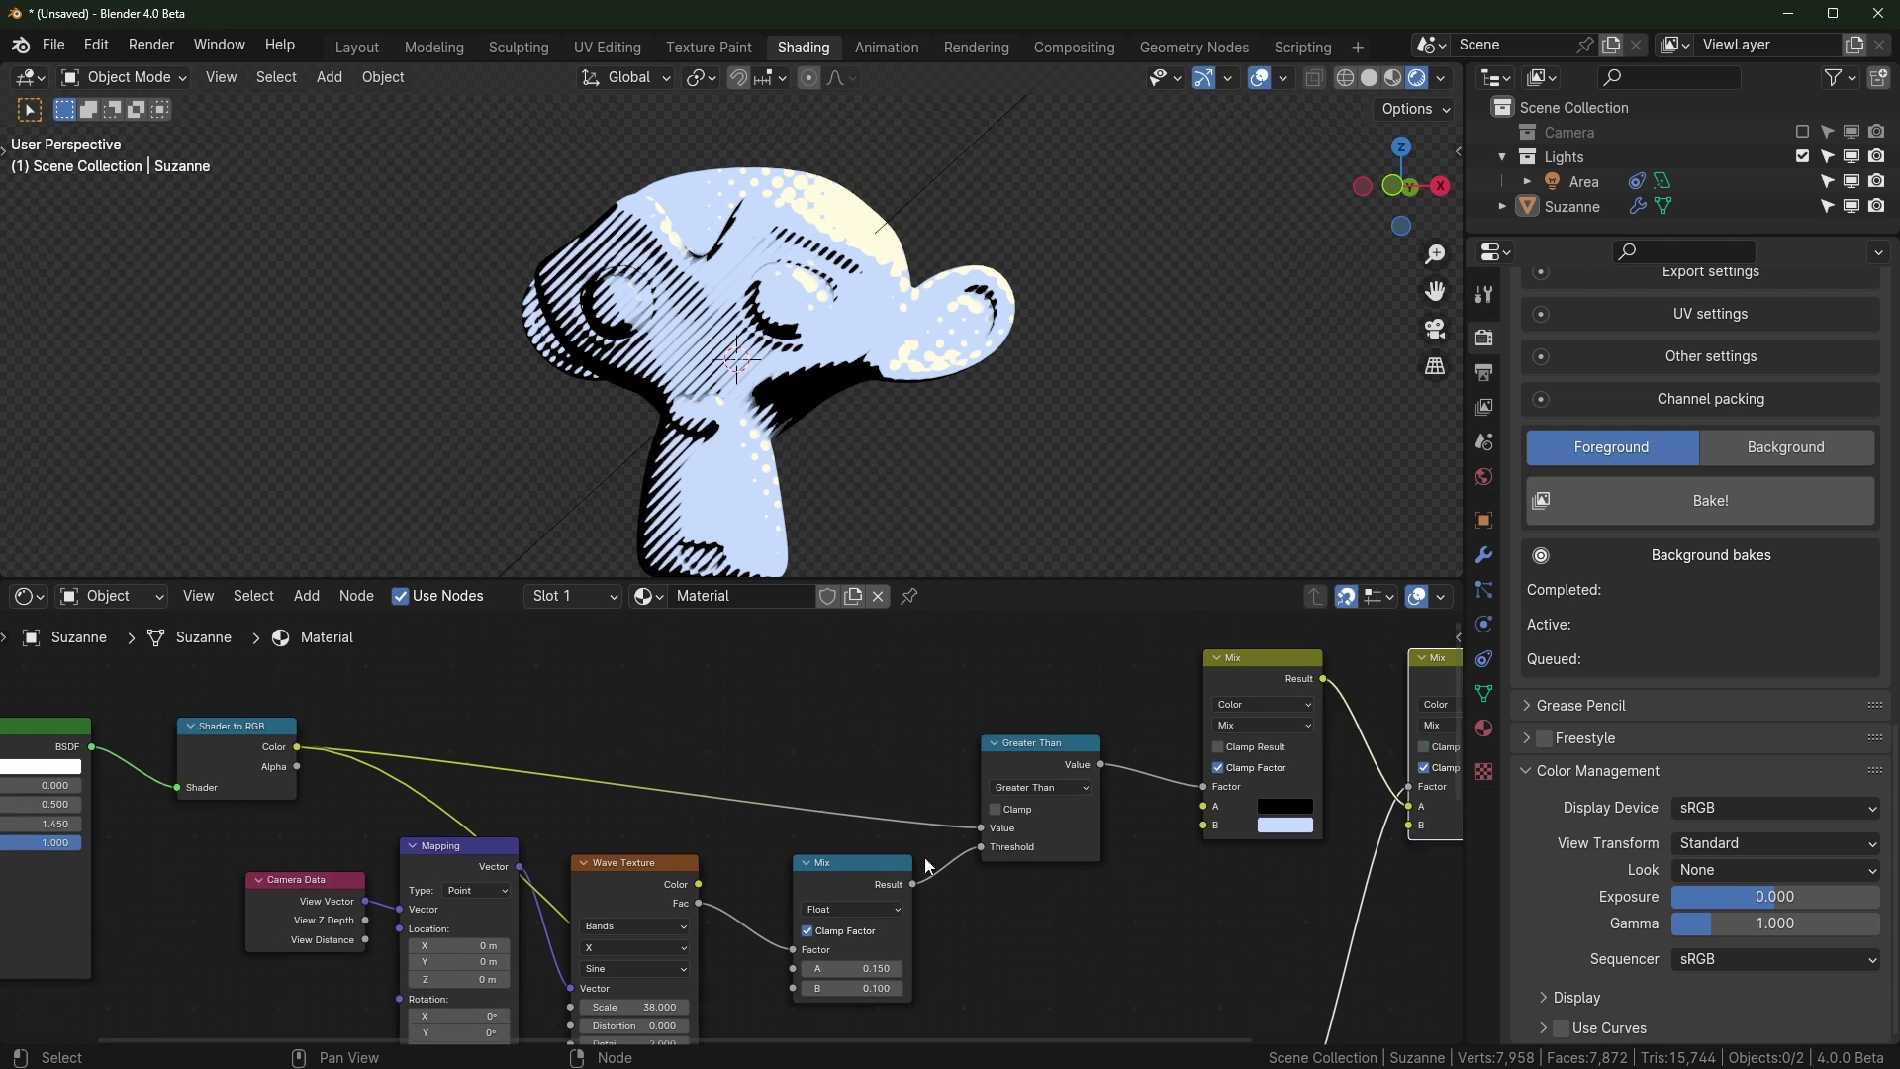
scroll(927, 860, down, 1)
middle_drag(1302, 829, 1416, 824)
Try feeding the Principled BSDF output and the Shader to RGB Color output into the second Mix Color node's B input
drag(122, 757, 1336, 832)
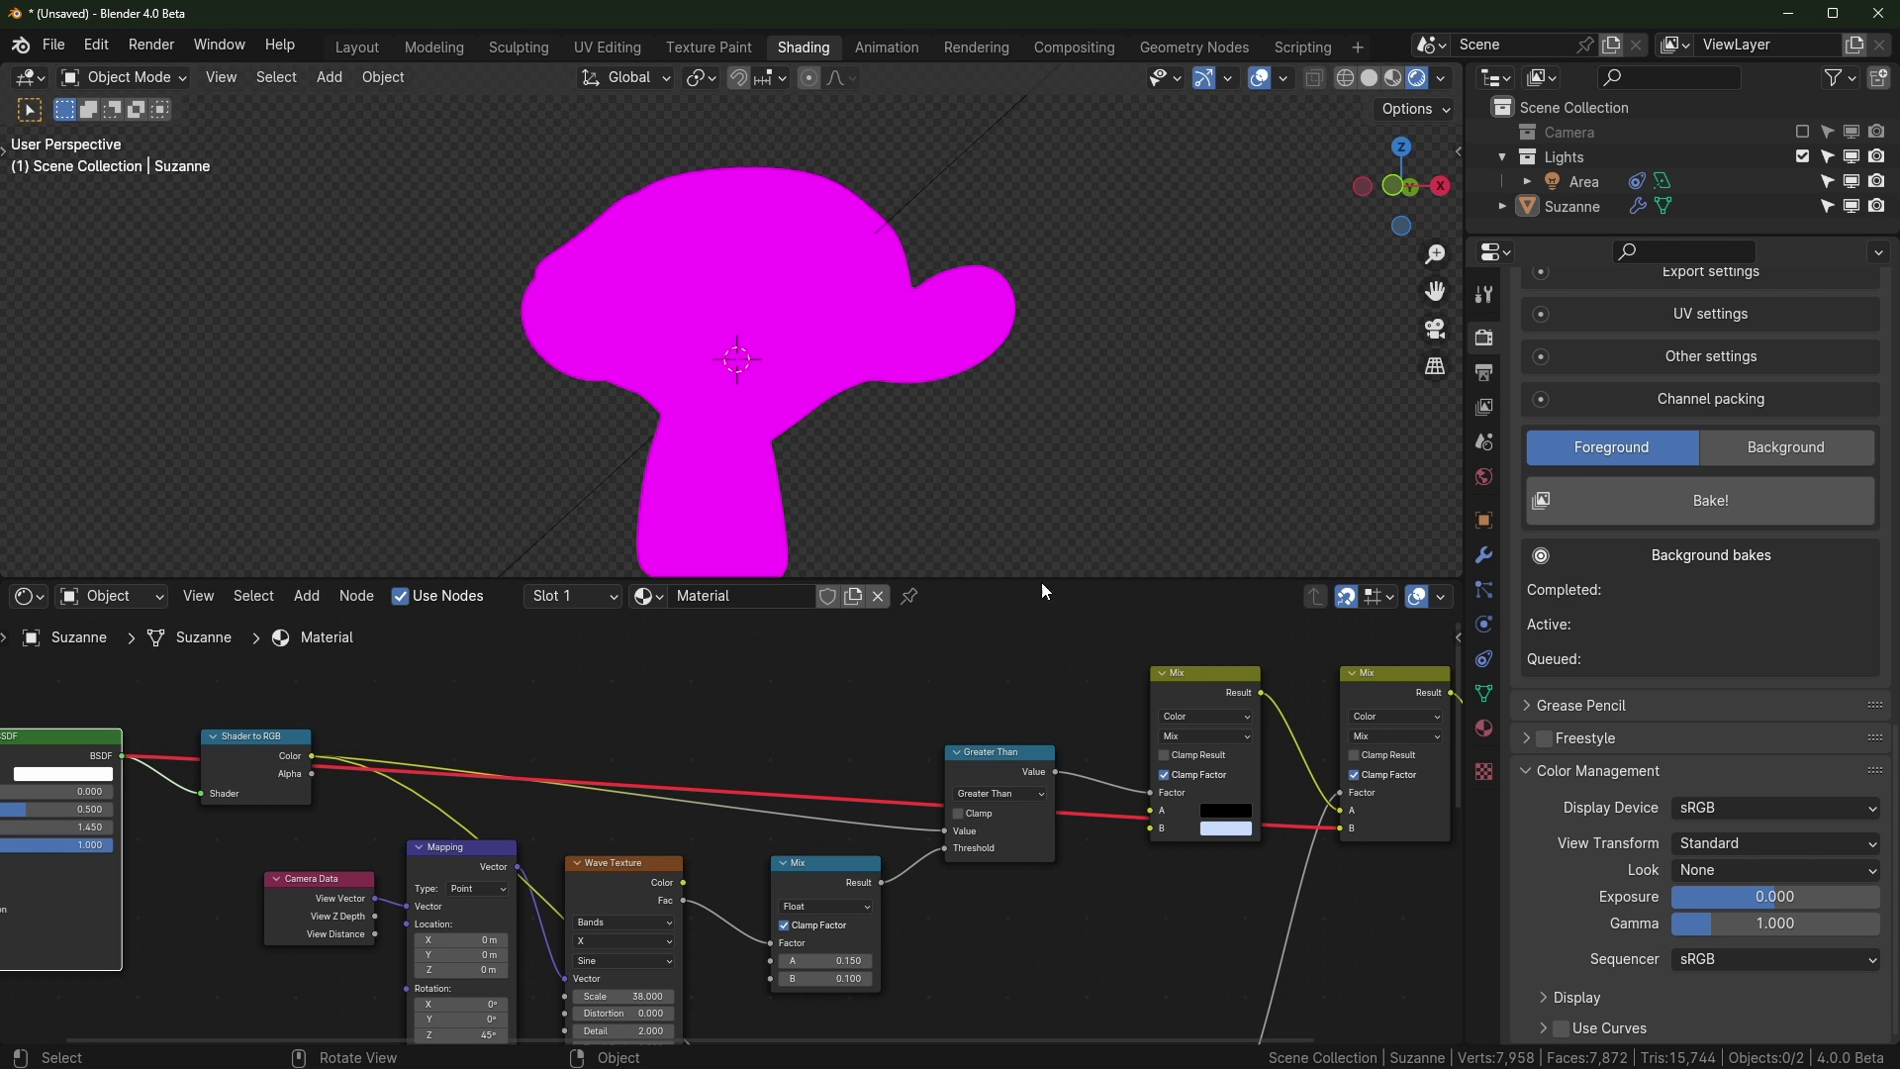
drag(1339, 828, 659, 663)
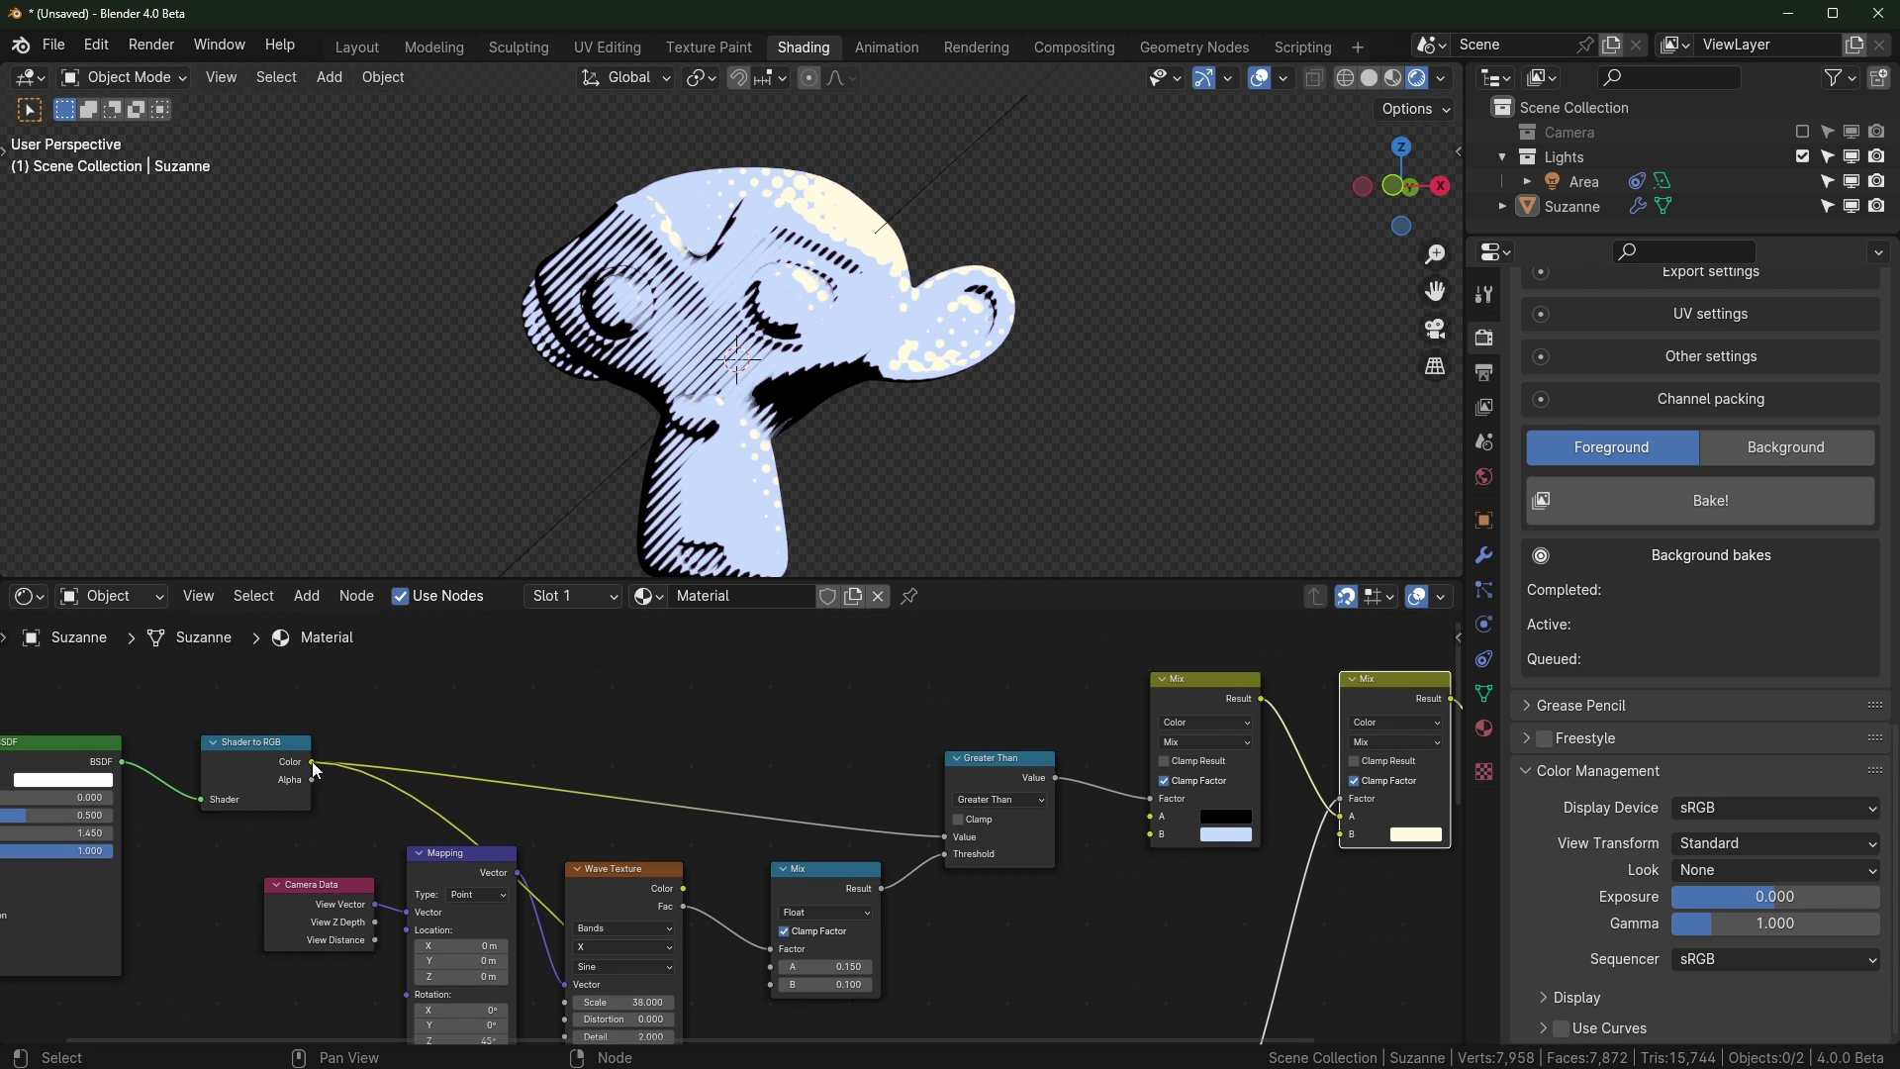
drag(312, 762, 1342, 838)
key(ctrl+z)
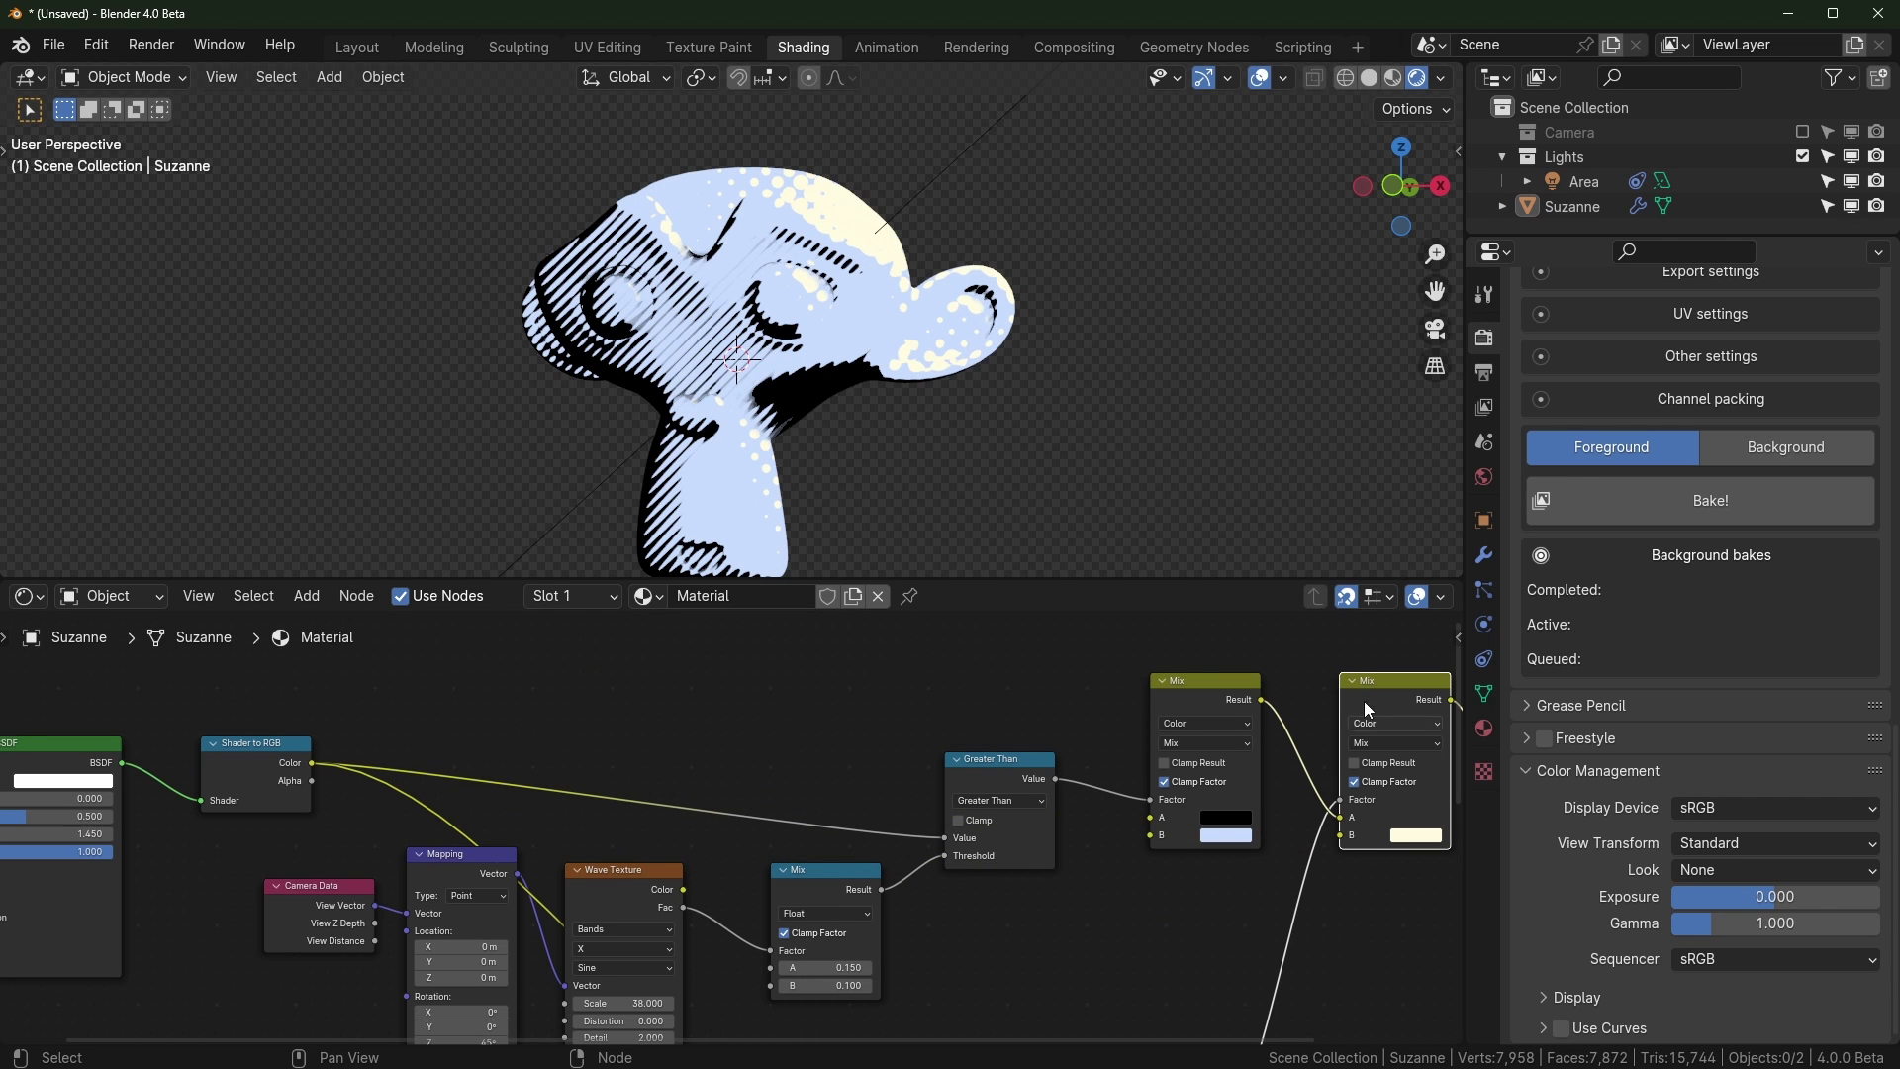
scroll(316, 764, up, 2)
middle_drag(569, 845, 738, 865)
scroll(480, 785, up, 3)
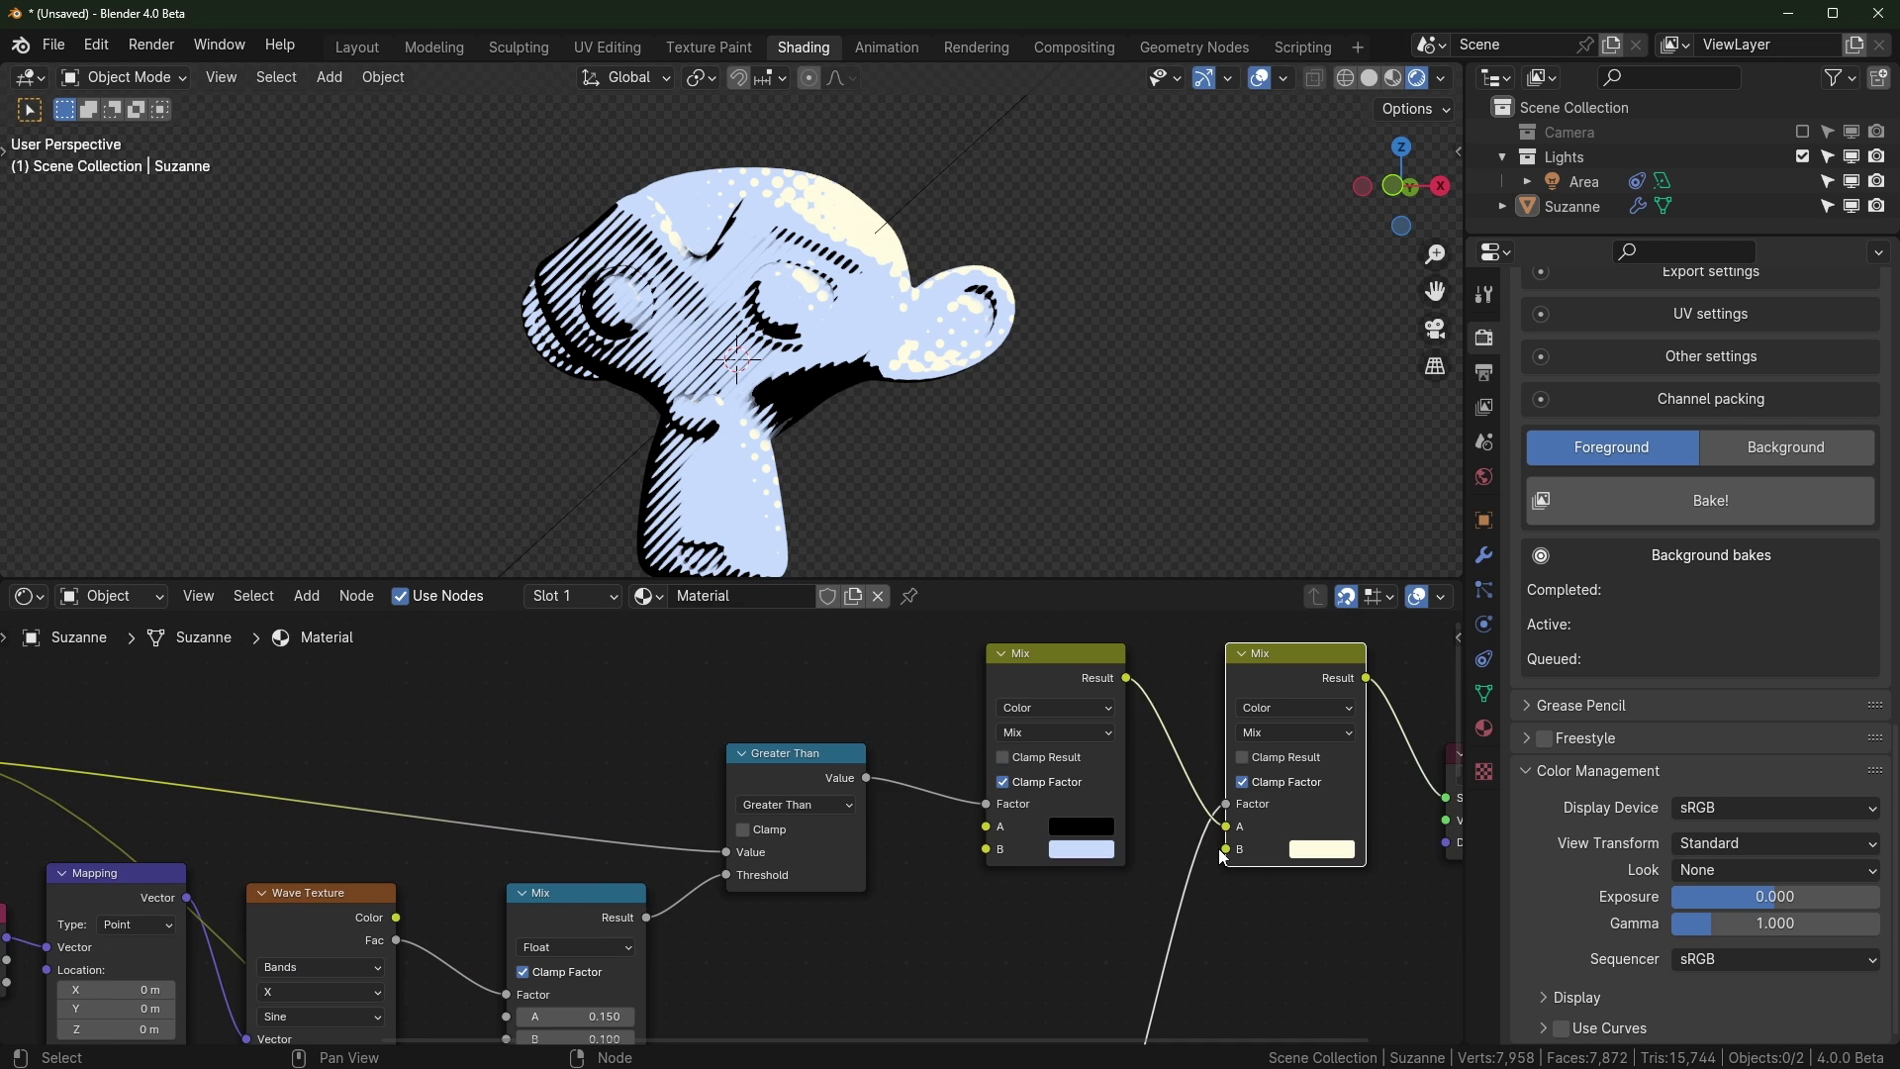
middle_drag(777, 833, 982, 857)
scroll(982, 855, down, 1)
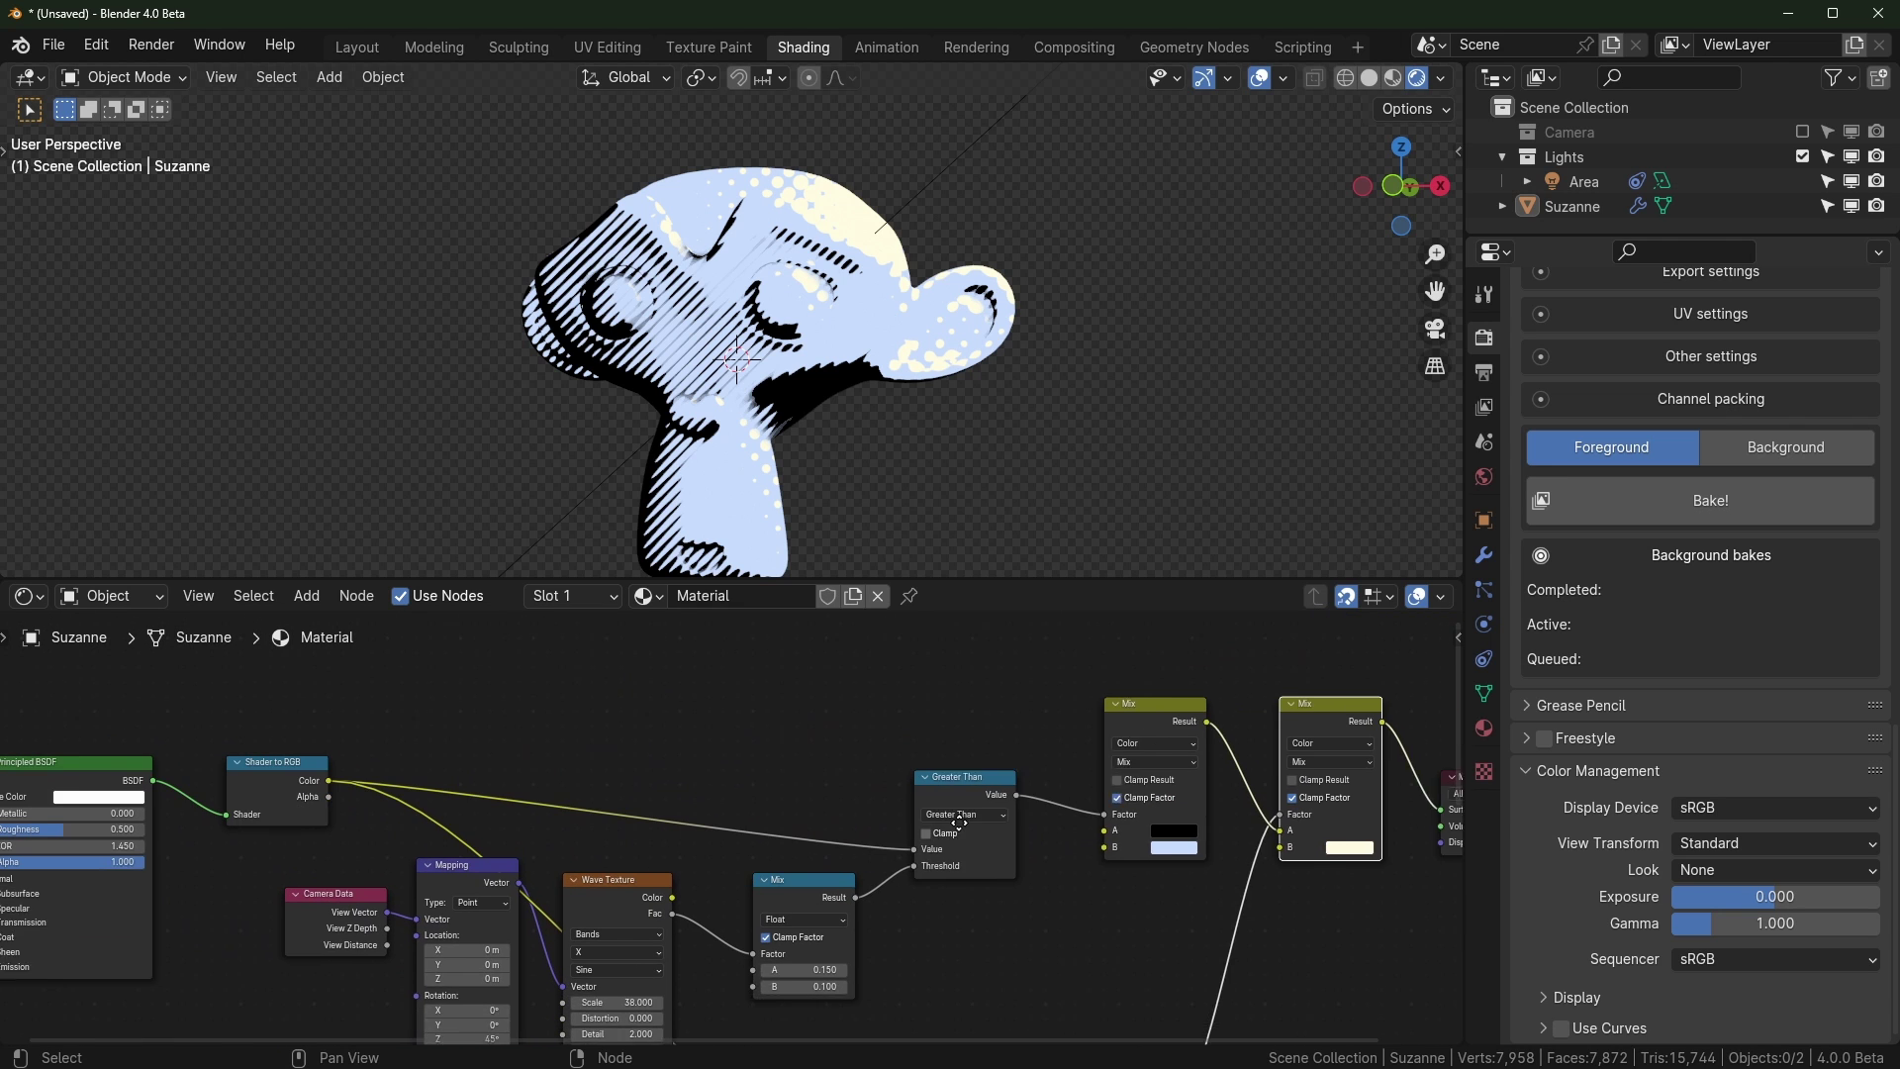
scroll(982, 783, down, 2)
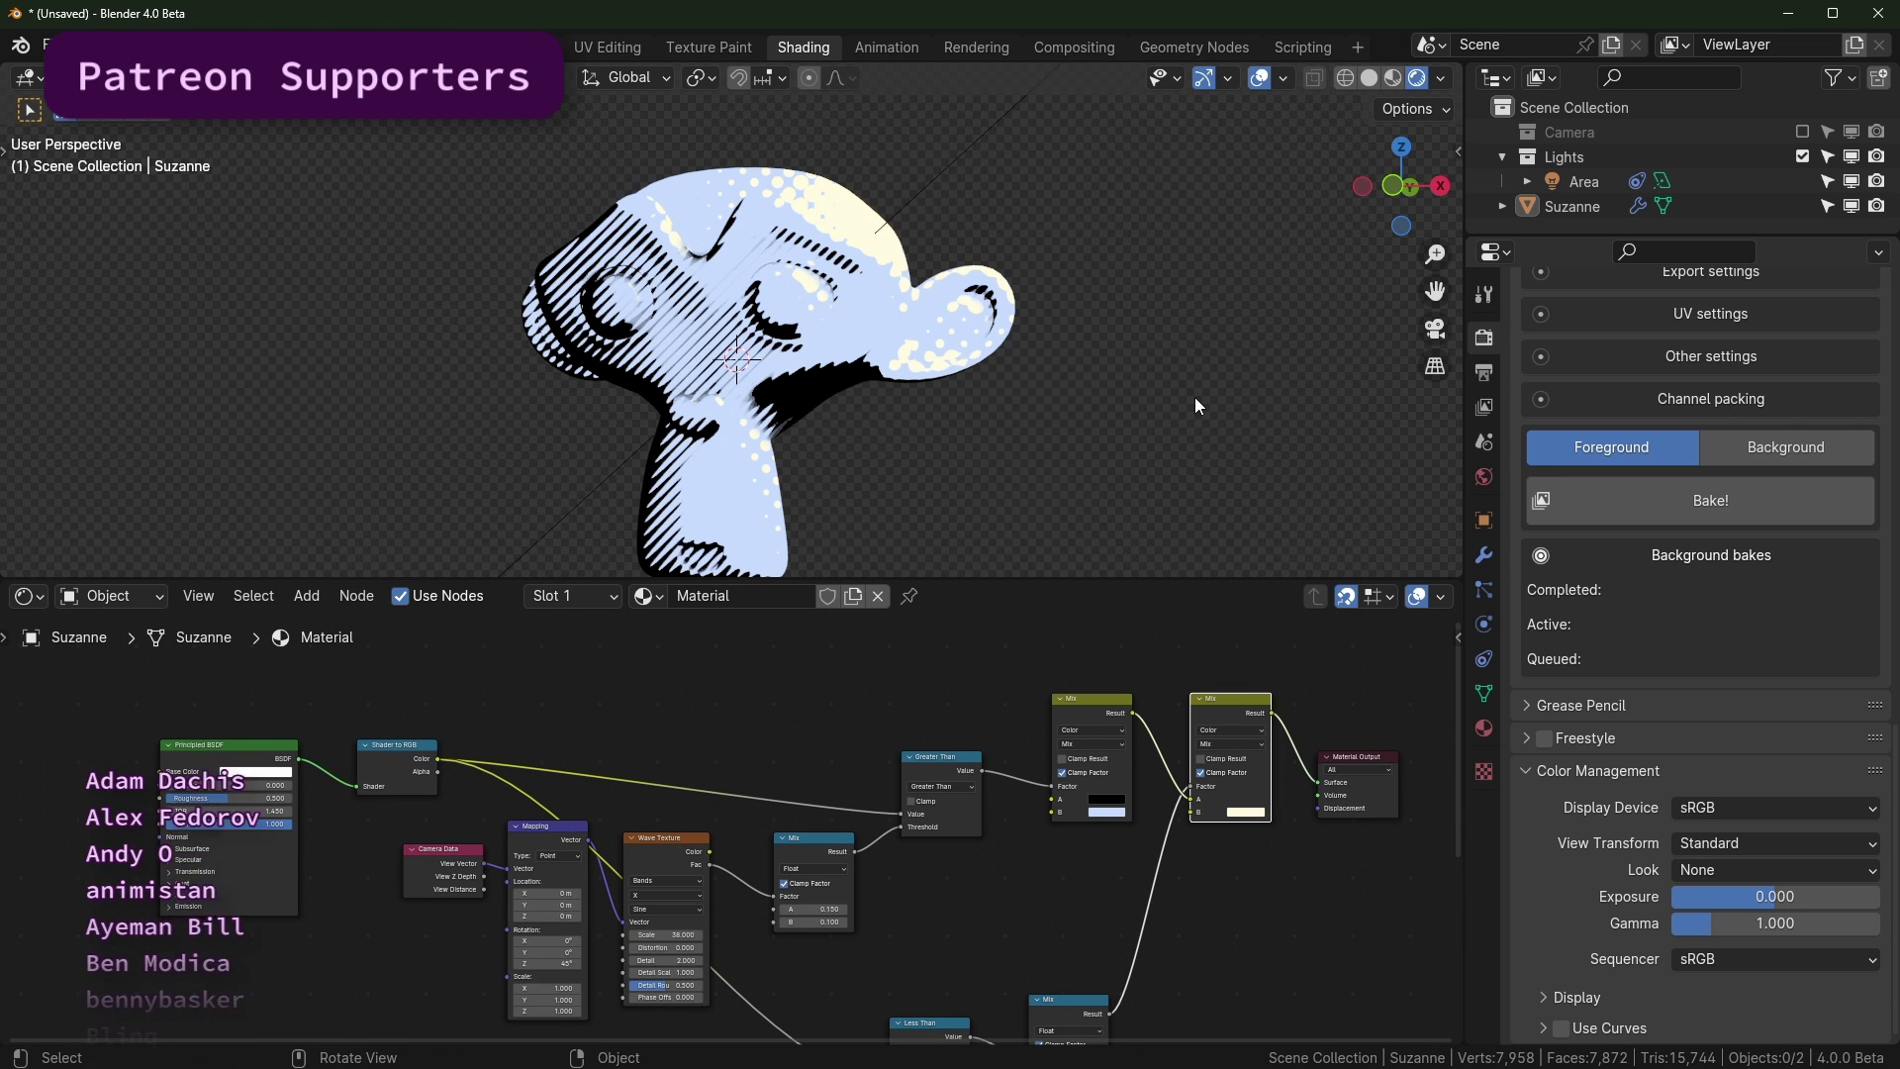